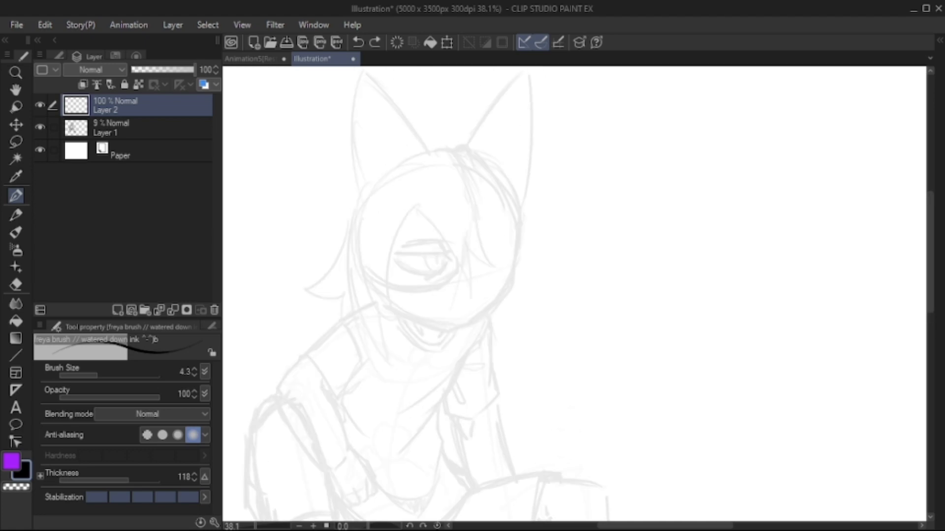
Ink the jagged fringe on Layer 2, from the hair parting at the crown down to the spikes over the face
{"action": "scroll", "coordinate": [394, 246], "scroll_direction": "up", "scroll_amount": 3}
{"action": "key", "text": "p"}
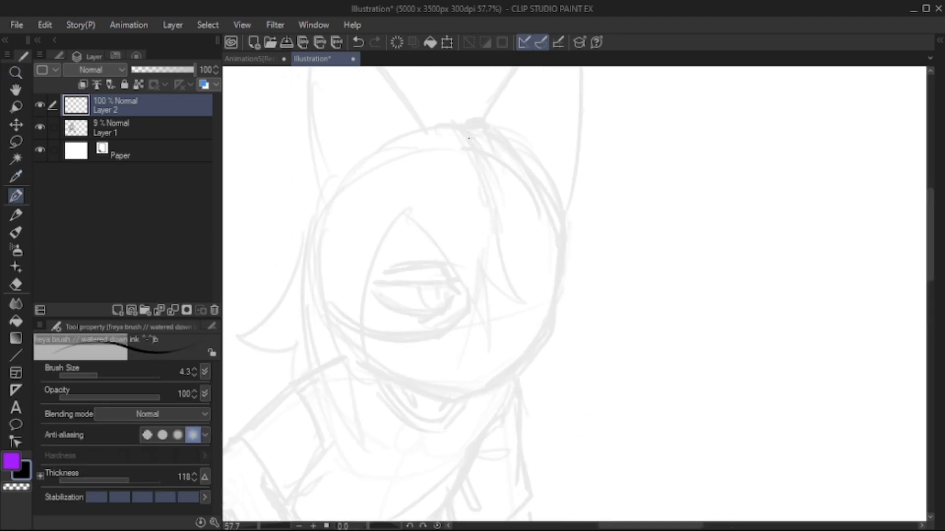
{"action": "mouse_move", "coordinate": [458, 128]}
{"action": "left_mouse_down"}
{"action": "mouse_move", "coordinate": [502, 209]}
{"action": "mouse_move", "coordinate": [504, 225]}
{"action": "mouse_move", "coordinate": [488, 194]}
{"action": "mouse_move", "coordinate": [515, 279]}
{"action": "mouse_move", "coordinate": [478, 256]}
{"action": "left_mouse_up"}
{"action": "scroll", "coordinate": [492, 221], "scroll_direction": "down", "scroll_amount": 1}
{"action": "scroll", "coordinate": [492, 246], "scroll_direction": "down", "scroll_amount": 1}
{"action": "left_click_drag", "start_coordinate": [476, 219], "coordinate": [482, 258]}
{"action": "left_click_drag", "start_coordinate": [398, 166], "coordinate": [407, 215]}
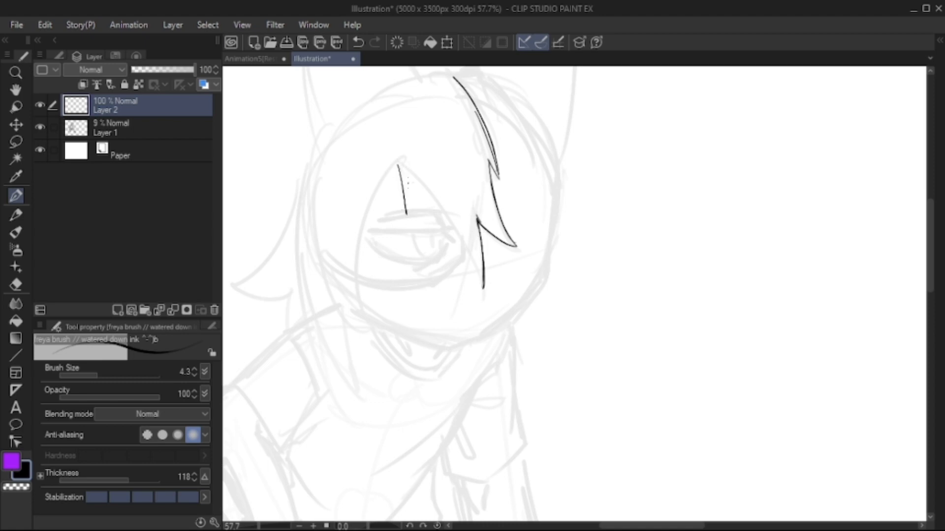
{"action": "left_click_drag", "start_coordinate": [407, 172], "coordinate": [485, 289]}
{"action": "key", "text": "ctrl+z"}
{"action": "scroll", "coordinate": [492, 246], "scroll_direction": "down", "scroll_amount": 1}
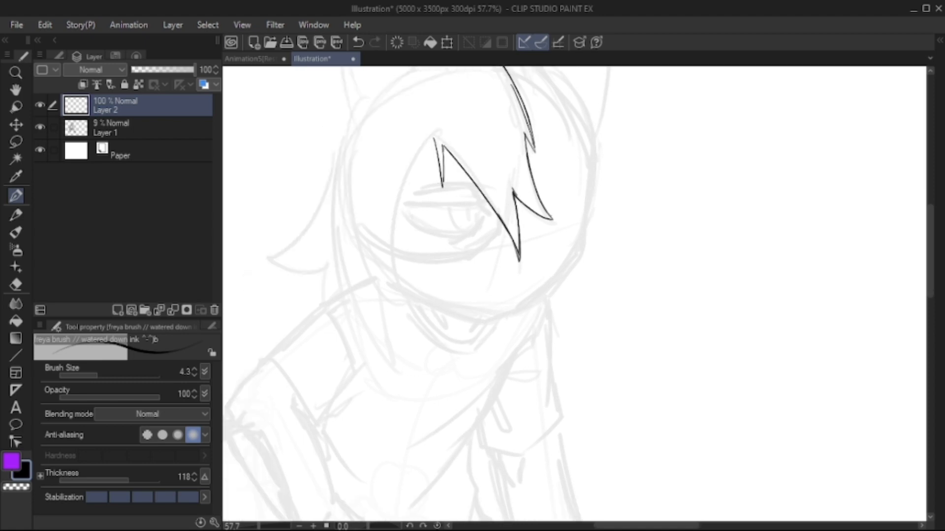
Ink the long curved fringe strand beside the eye and the pointed locks hanging behind it
{"action": "mouse_move", "coordinate": [434, 134]}
{"action": "left_mouse_down"}
{"action": "mouse_move", "coordinate": [406, 191]}
{"action": "mouse_move", "coordinate": [393, 264]}
{"action": "mouse_move", "coordinate": [407, 306]}
{"action": "left_mouse_up"}
{"action": "key", "text": "ctrl+z"}
{"action": "left_click_drag", "start_coordinate": [396, 217], "coordinate": [406, 306]}
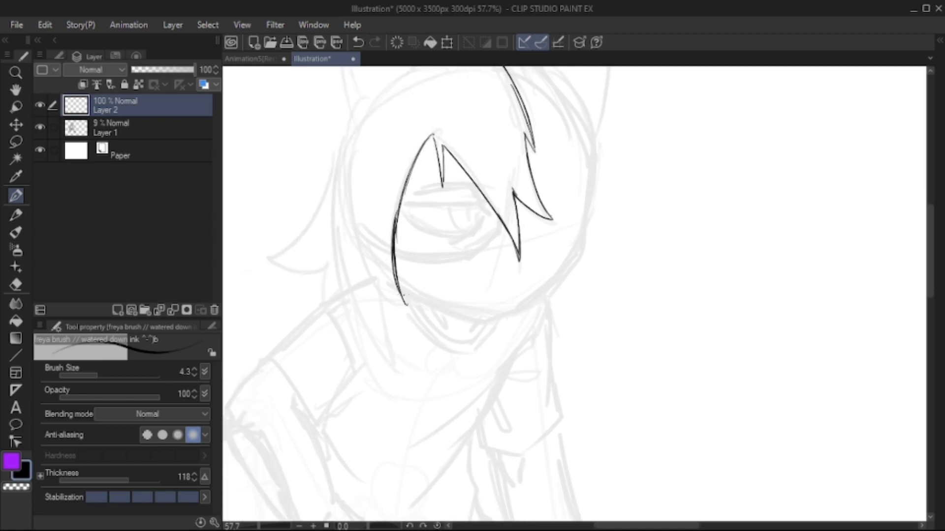
{"action": "left_click_drag", "start_coordinate": [348, 203], "coordinate": [378, 287]}
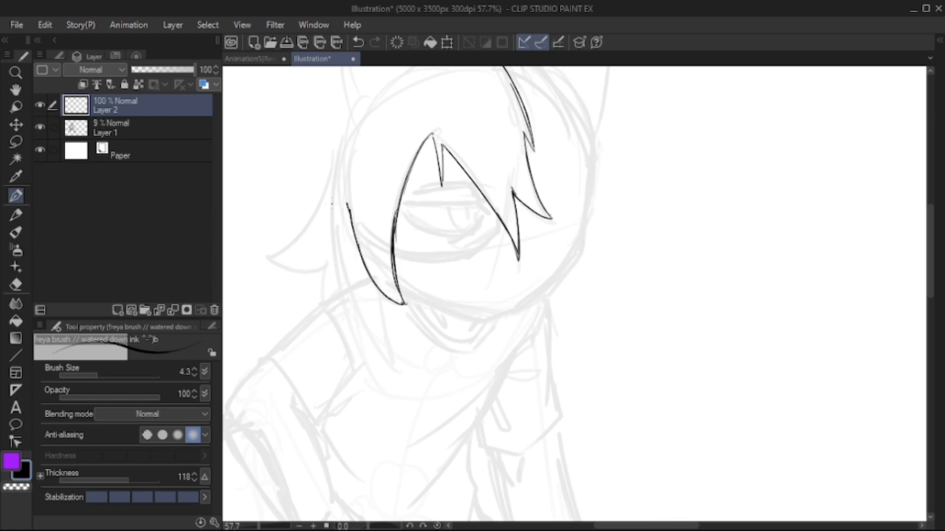
{"action": "left_click_drag", "start_coordinate": [331, 191], "coordinate": [340, 291]}
{"action": "left_click_drag", "start_coordinate": [337, 248], "coordinate": [394, 361]}
{"action": "left_click_drag", "start_coordinate": [379, 291], "coordinate": [392, 359]}
Ink the outer side lock that flares out to a point beside the neck
{"action": "left_click_drag", "start_coordinate": [492, 246], "coordinate": [510, 249]}
{"action": "mouse_move", "coordinate": [363, 135]}
{"action": "left_mouse_down"}
{"action": "mouse_move", "coordinate": [336, 213]}
{"action": "mouse_move", "coordinate": [290, 262]}
{"action": "mouse_move", "coordinate": [347, 274]}
{"action": "mouse_move", "coordinate": [337, 308]}
{"action": "left_mouse_up"}
{"action": "key", "text": "ctrl+z"}
{"action": "mouse_move", "coordinate": [345, 273]}
{"action": "left_mouse_down"}
{"action": "mouse_move", "coordinate": [345, 304]}
{"action": "mouse_move", "coordinate": [316, 367]}
{"action": "mouse_move", "coordinate": [332, 475]}
{"action": "left_mouse_up"}
{"action": "left_click_drag", "start_coordinate": [492, 246], "coordinate": [503, 287]}
Ink the ear above the side locks with its tip and base fur tufts, and connect it to the hair parting
{"action": "mouse_move", "coordinate": [367, 129]}
{"action": "left_mouse_down"}
{"action": "mouse_move", "coordinate": [364, 163]}
{"action": "mouse_move", "coordinate": [414, 185]}
{"action": "mouse_move", "coordinate": [477, 270]}
{"action": "left_mouse_up"}
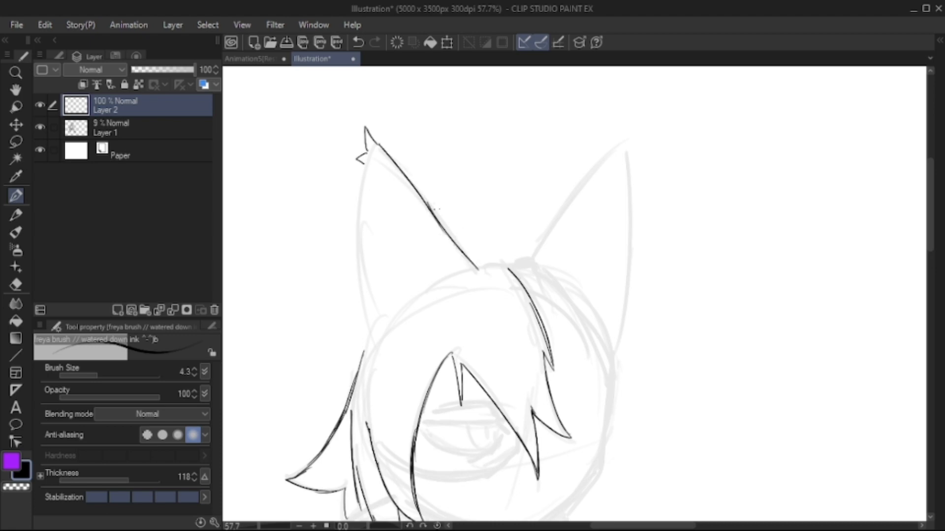
{"action": "mouse_move", "coordinate": [418, 190]}
{"action": "left_mouse_down"}
{"action": "mouse_move", "coordinate": [474, 268]}
{"action": "mouse_move", "coordinate": [495, 236]}
{"action": "left_mouse_up"}
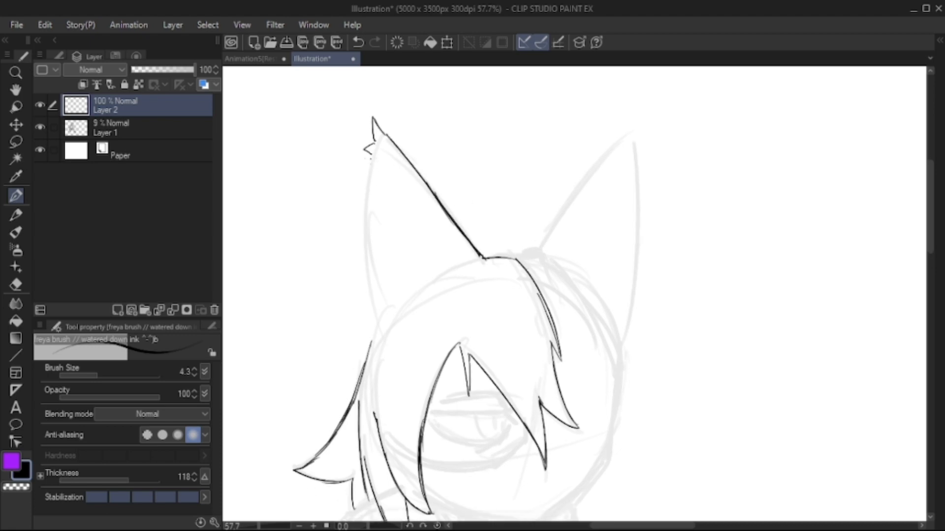
{"action": "left_click_drag", "start_coordinate": [368, 152], "coordinate": [374, 283]}
{"action": "left_click_drag", "start_coordinate": [495, 236], "coordinate": [497, 228]}
{"action": "key", "text": "ctrl+z"}
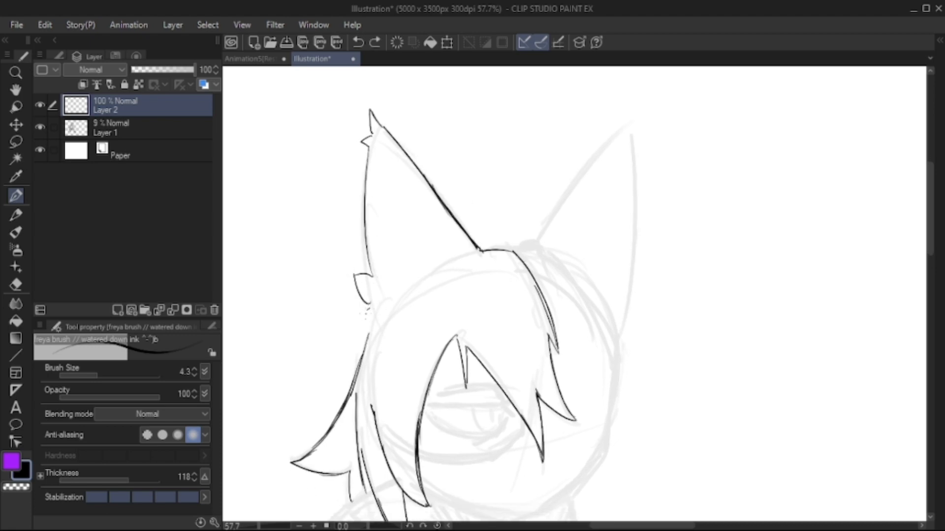
{"action": "key", "text": "ctrl+y"}
{"action": "key", "text": "ctrl+z"}
{"action": "left_click_drag", "start_coordinate": [541, 295], "coordinate": [457, 291]}
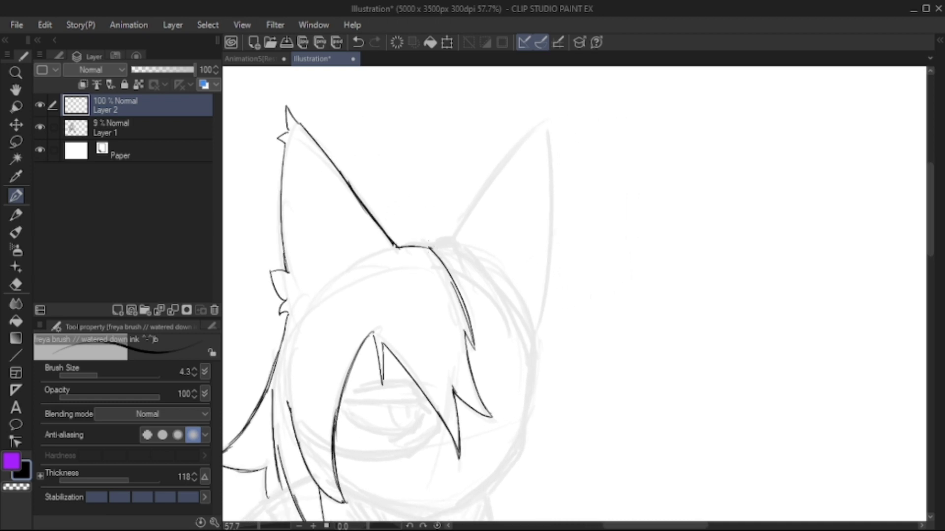
Ink the far side of the head from the hair parting down the cheek and along the jaw to the fringe strand
{"action": "mouse_move", "coordinate": [442, 248]}
{"action": "left_mouse_down"}
{"action": "mouse_move", "coordinate": [500, 293]}
{"action": "mouse_move", "coordinate": [532, 344]}
{"action": "mouse_move", "coordinate": [473, 268]}
{"action": "mouse_move", "coordinate": [512, 330]}
{"action": "mouse_move", "coordinate": [507, 340]}
{"action": "left_mouse_up"}
{"action": "left_click_drag", "start_coordinate": [473, 296], "coordinate": [506, 224]}
{"action": "mouse_move", "coordinate": [541, 251]}
{"action": "left_mouse_down"}
{"action": "mouse_move", "coordinate": [540, 289]}
{"action": "mouse_move", "coordinate": [502, 339]}
{"action": "left_mouse_up"}
{"action": "key", "text": "ctrl+z"}
{"action": "key", "text": "ctrl+z"}
{"action": "mouse_move", "coordinate": [544, 252]}
{"action": "left_mouse_down"}
{"action": "mouse_move", "coordinate": [538, 296]}
{"action": "mouse_move", "coordinate": [539, 288]}
{"action": "mouse_move", "coordinate": [509, 333]}
{"action": "mouse_move", "coordinate": [474, 354]}
{"action": "left_mouse_up"}
{"action": "left_click_drag", "start_coordinate": [355, 339], "coordinate": [465, 363]}
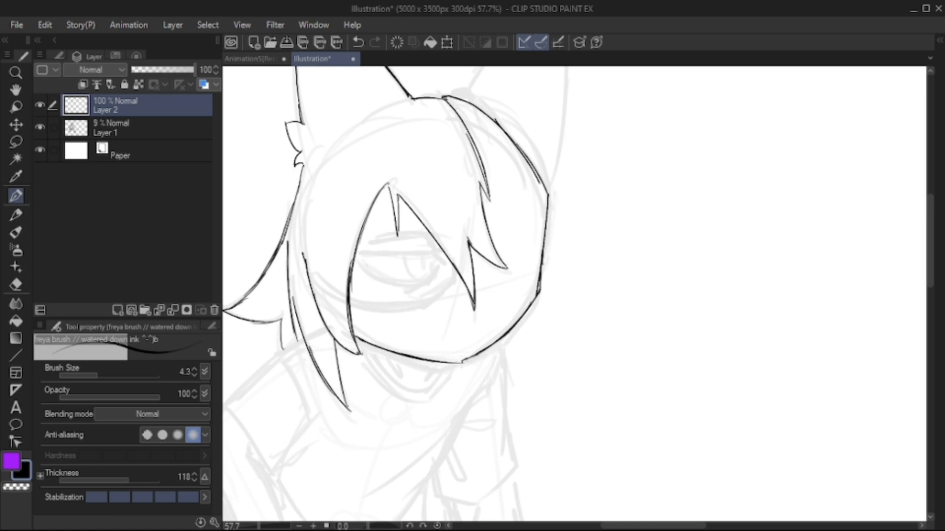
Ink the nested curved collar lines directly below the chin
{"action": "left_click_drag", "start_coordinate": [492, 295], "coordinate": [497, 290]}
{"action": "left_click_drag", "start_coordinate": [374, 340], "coordinate": [416, 369]}
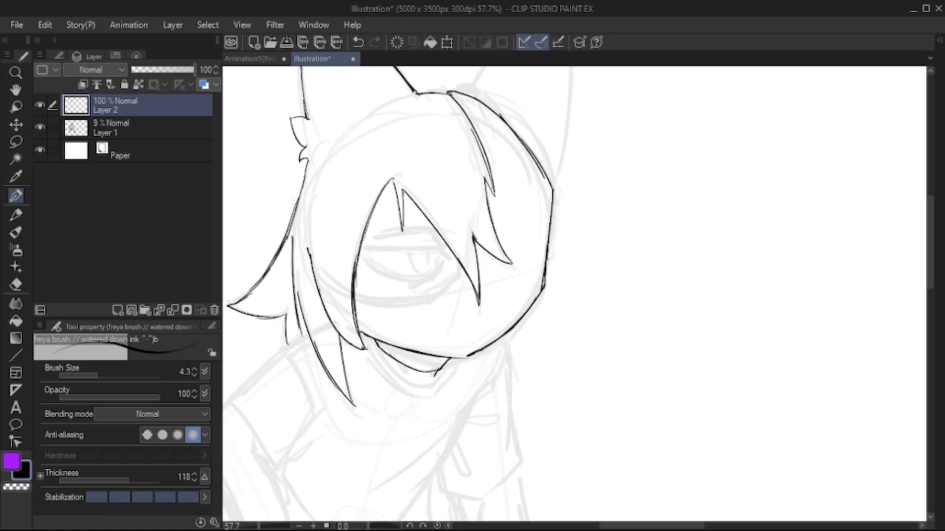
{"action": "left_click_drag", "start_coordinate": [372, 341], "coordinate": [428, 384]}
{"action": "left_click_drag", "start_coordinate": [361, 332], "coordinate": [400, 387]}
{"action": "left_click_drag", "start_coordinate": [456, 361], "coordinate": [419, 396]}
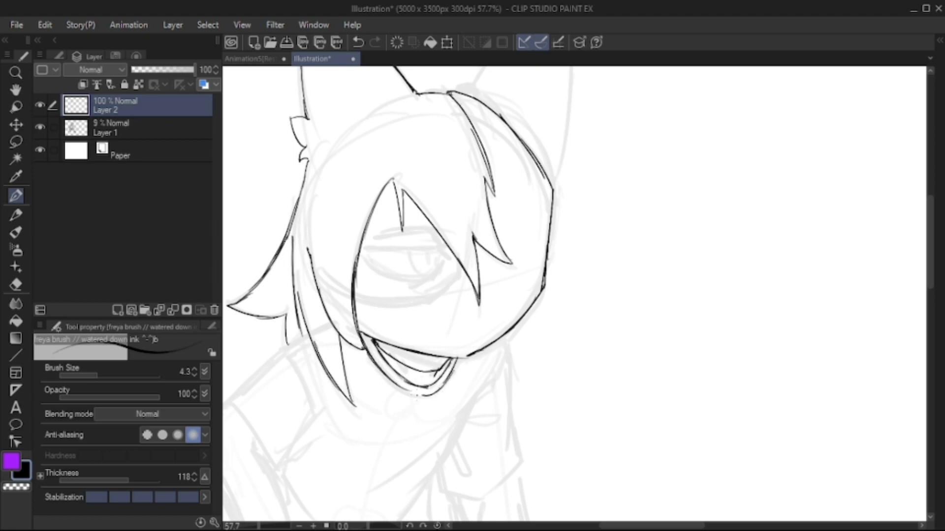
{"action": "left_click_drag", "start_coordinate": [361, 334], "coordinate": [368, 349]}
Ink the angled edge line across the face below the eye, between the fringe strands
{"action": "left_click_drag", "start_coordinate": [472, 265], "coordinate": [484, 264]}
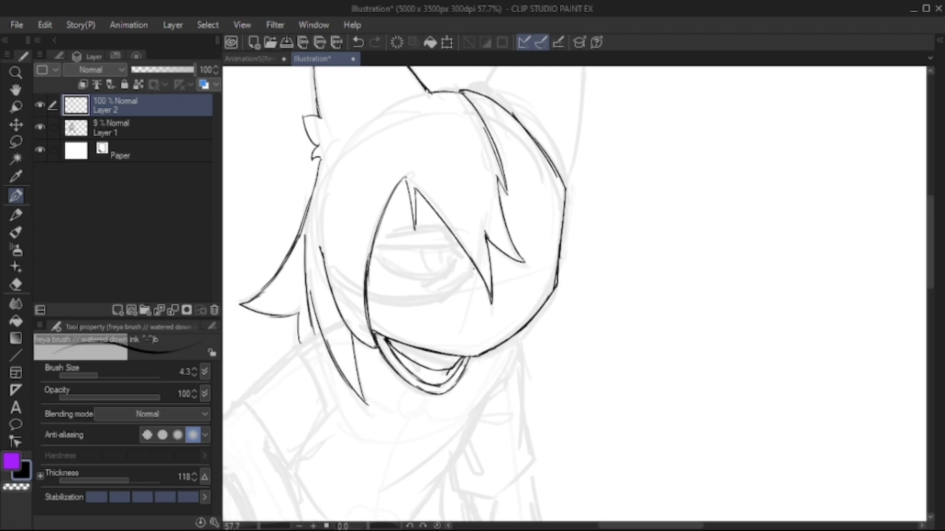
{"action": "left_click_drag", "start_coordinate": [443, 288], "coordinate": [369, 292]}
{"action": "left_click_drag", "start_coordinate": [473, 266], "coordinate": [448, 439]}
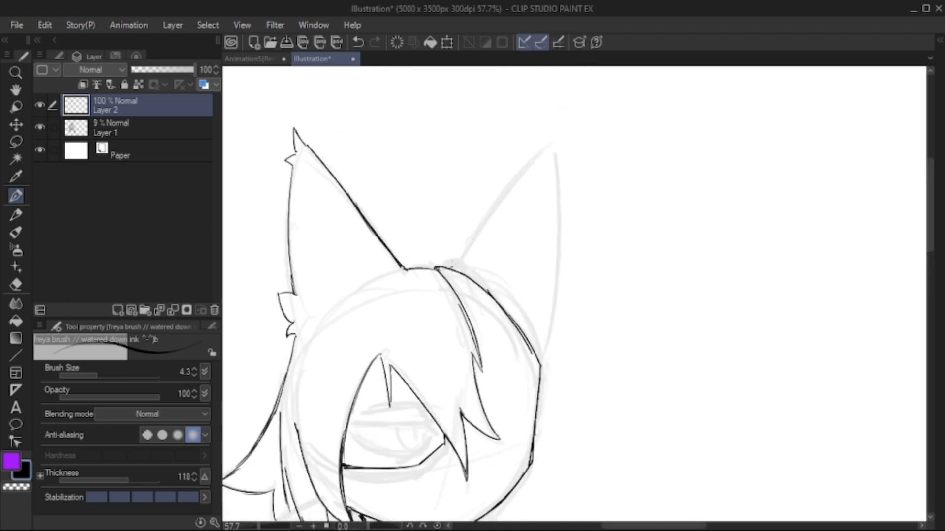
Ink the second ear's inner and outer edges with matching fur tufts at its tip and base
{"action": "left_click_drag", "start_coordinate": [543, 150], "coordinate": [450, 266]}
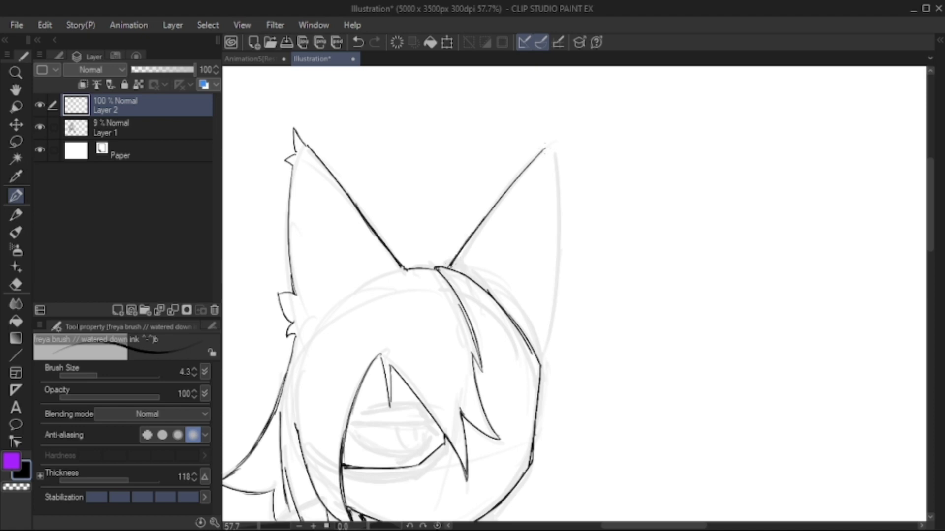
{"action": "key", "text": "ctrl+z"}
{"action": "mouse_move", "coordinate": [558, 152]}
{"action": "left_mouse_down"}
{"action": "mouse_move", "coordinate": [571, 156]}
{"action": "mouse_move", "coordinate": [554, 316]}
{"action": "left_mouse_up"}
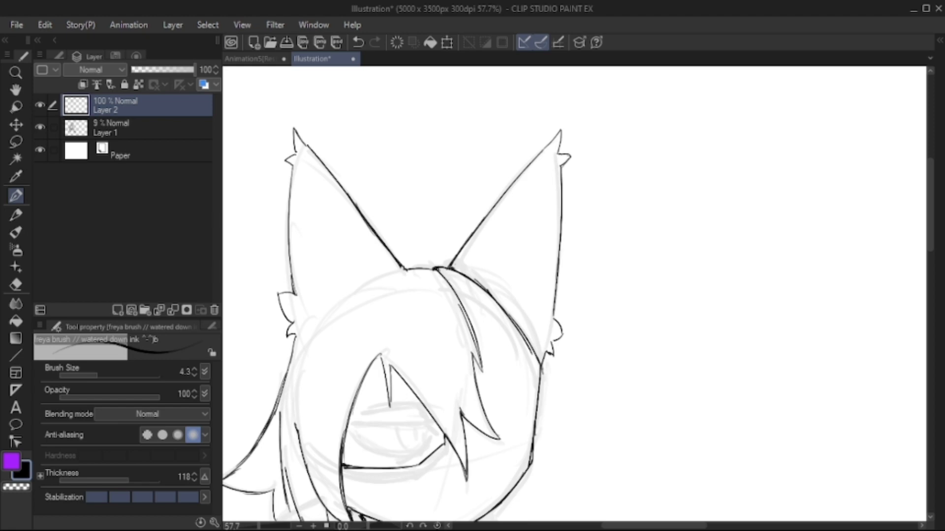
Ink the eye's upper lid line and the crease line above it, up to the fringe
{"action": "scroll", "coordinate": [344, 492], "scroll_direction": "up", "scroll_amount": 5}
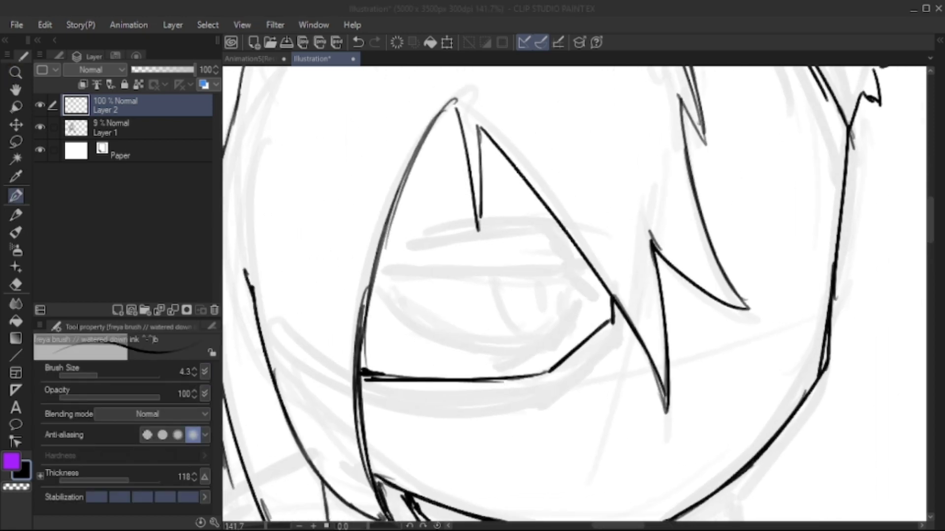
{"action": "left_click_drag", "start_coordinate": [639, 394], "coordinate": [556, 423]}
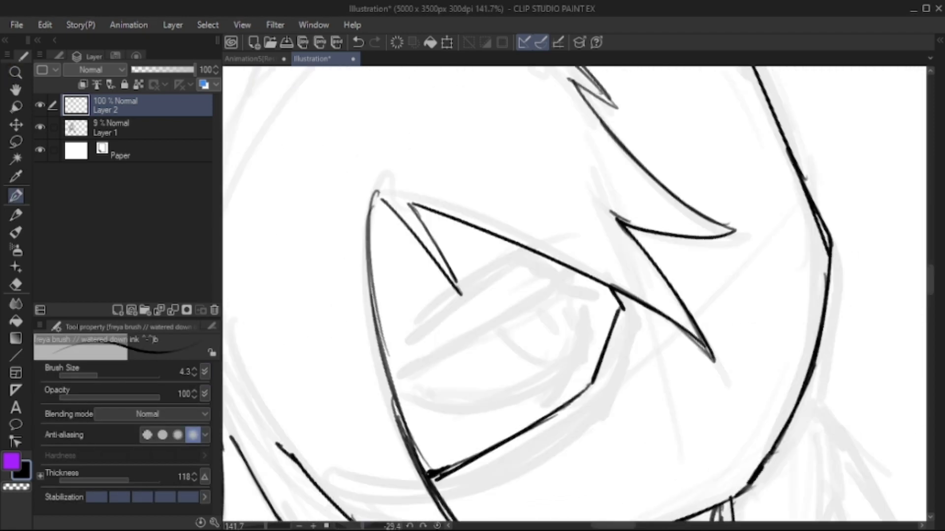
{"action": "mouse_move", "coordinate": [432, 358]}
{"action": "left_mouse_down"}
{"action": "mouse_move", "coordinate": [411, 373]}
{"action": "mouse_move", "coordinate": [556, 291]}
{"action": "left_mouse_up"}
{"action": "mouse_move", "coordinate": [415, 374]}
{"action": "left_mouse_down"}
{"action": "mouse_move", "coordinate": [559, 294]}
{"action": "mouse_move", "coordinate": [586, 298]}
{"action": "left_mouse_up"}
{"action": "left_click_drag", "start_coordinate": [547, 298], "coordinate": [577, 282]}
{"action": "mouse_move", "coordinate": [526, 266]}
{"action": "left_mouse_down"}
{"action": "mouse_move", "coordinate": [568, 285]}
{"action": "mouse_move", "coordinate": [512, 262]}
{"action": "mouse_move", "coordinate": [413, 344]}
{"action": "left_mouse_up"}
{"action": "key", "text": "ctrl+z"}
{"action": "key", "text": "ctrl+z"}
{"action": "mouse_move", "coordinate": [524, 249]}
{"action": "left_mouse_down"}
{"action": "mouse_move", "coordinate": [413, 342]}
{"action": "mouse_move", "coordinate": [560, 276]}
{"action": "left_mouse_up"}
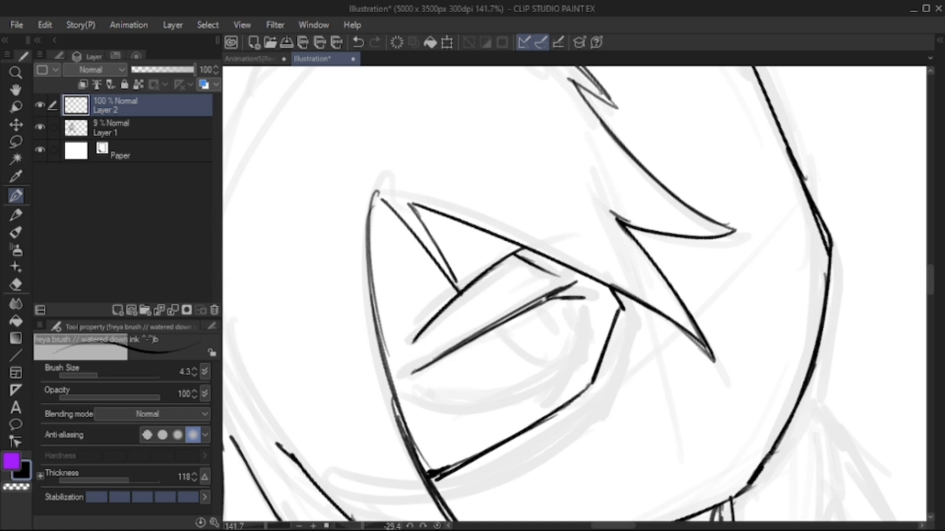
Ink the curved lower eyelid and extend the upper lid line to the outer eye corner
{"action": "mouse_move", "coordinate": [585, 308]}
{"action": "left_mouse_down"}
{"action": "mouse_move", "coordinate": [568, 366]}
{"action": "mouse_move", "coordinate": [542, 399]}
{"action": "left_mouse_up"}
{"action": "left_click_drag", "start_coordinate": [573, 356], "coordinate": [463, 409]}
{"action": "left_click_drag", "start_coordinate": [454, 351], "coordinate": [403, 388]}
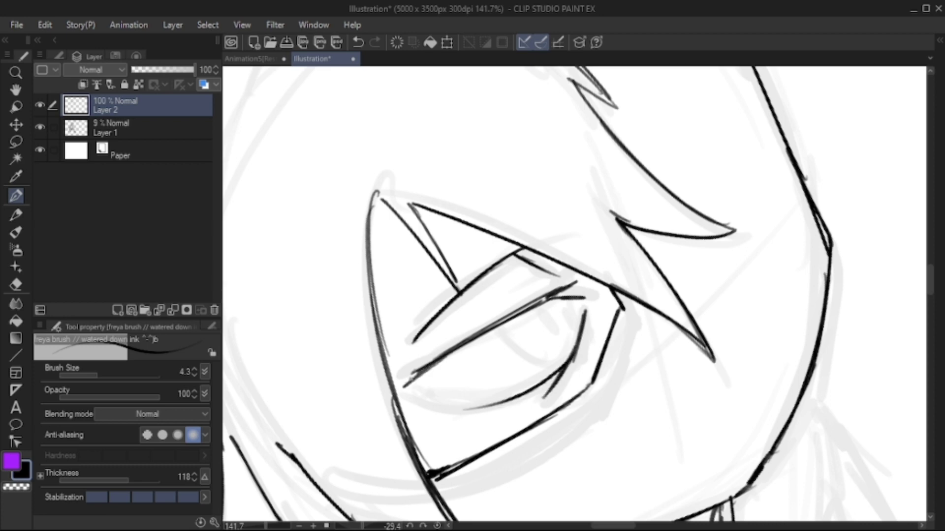
{"action": "mouse_move", "coordinate": [450, 350]}
{"action": "left_mouse_down"}
{"action": "mouse_move", "coordinate": [394, 376]}
{"action": "mouse_move", "coordinate": [499, 407]}
{"action": "left_mouse_up"}
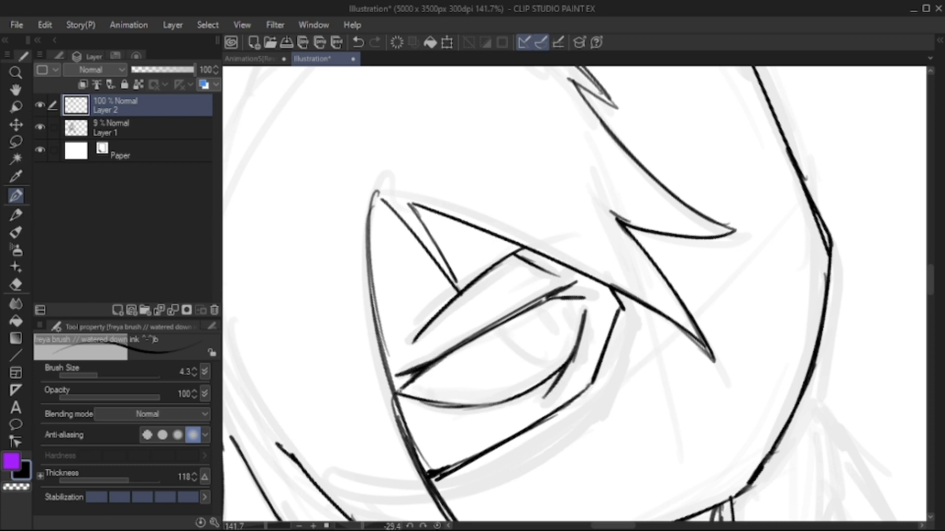
{"action": "key", "text": "ctrl+z"}
Thicken the upper lash line from its tapered outer corner to the inner corner with overlapping strokes
{"action": "mouse_move", "coordinate": [428, 369]}
{"action": "left_mouse_down"}
{"action": "mouse_move", "coordinate": [372, 407]}
{"action": "mouse_move", "coordinate": [438, 362]}
{"action": "left_mouse_up"}
{"action": "left_click_drag", "start_coordinate": [399, 396], "coordinate": [480, 340]}
{"action": "left_click_drag", "start_coordinate": [401, 373], "coordinate": [517, 315]}
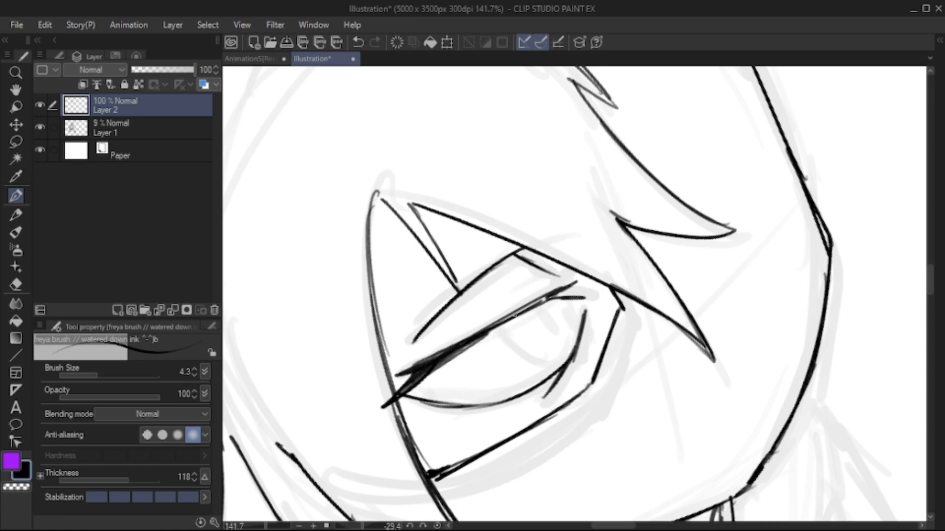
{"action": "mouse_move", "coordinate": [451, 359]}
{"action": "left_mouse_down"}
{"action": "mouse_move", "coordinate": [554, 300]}
{"action": "mouse_move", "coordinate": [583, 299]}
{"action": "left_mouse_up"}
{"action": "mouse_move", "coordinate": [520, 316]}
{"action": "left_mouse_down"}
{"action": "mouse_move", "coordinate": [582, 298]}
{"action": "mouse_move", "coordinate": [574, 283]}
{"action": "left_mouse_up"}
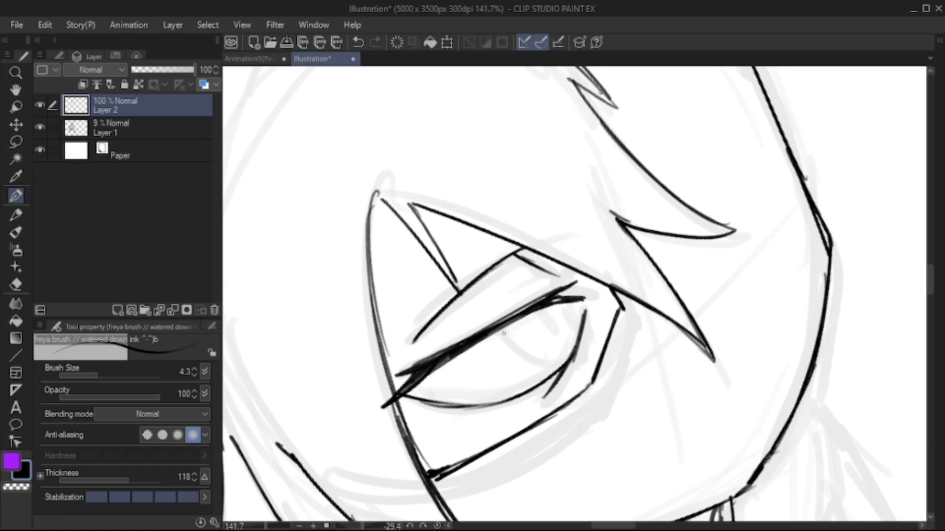
Ink the iris and pupil as nested curves hanging from the upper lash line
{"action": "mouse_move", "coordinate": [497, 328]}
{"action": "left_mouse_down"}
{"action": "mouse_move", "coordinate": [525, 355]}
{"action": "mouse_move", "coordinate": [554, 358]}
{"action": "left_mouse_up"}
{"action": "mouse_move", "coordinate": [561, 305]}
{"action": "left_mouse_down"}
{"action": "mouse_move", "coordinate": [567, 344]}
{"action": "mouse_move", "coordinate": [541, 358]}
{"action": "mouse_move", "coordinate": [502, 325]}
{"action": "left_mouse_up"}
{"action": "key", "text": "ctrl+z"}
{"action": "mouse_move", "coordinate": [551, 298]}
{"action": "left_mouse_down"}
{"action": "mouse_move", "coordinate": [512, 318]}
{"action": "mouse_move", "coordinate": [561, 356]}
{"action": "mouse_move", "coordinate": [564, 346]}
{"action": "left_mouse_up"}
{"action": "mouse_move", "coordinate": [527, 314]}
{"action": "left_mouse_down"}
{"action": "mouse_move", "coordinate": [546, 334]}
{"action": "mouse_move", "coordinate": [554, 325]}
{"action": "mouse_move", "coordinate": [539, 336]}
{"action": "left_mouse_up"}
{"action": "key", "text": "ctrl+z"}
{"action": "key", "text": "ctrl+z"}
{"action": "left_click_drag", "start_coordinate": [522, 317], "coordinate": [550, 337]}
{"action": "mouse_move", "coordinate": [546, 304]}
{"action": "left_mouse_down"}
{"action": "mouse_move", "coordinate": [552, 337]}
{"action": "mouse_move", "coordinate": [538, 284]}
{"action": "left_mouse_up"}
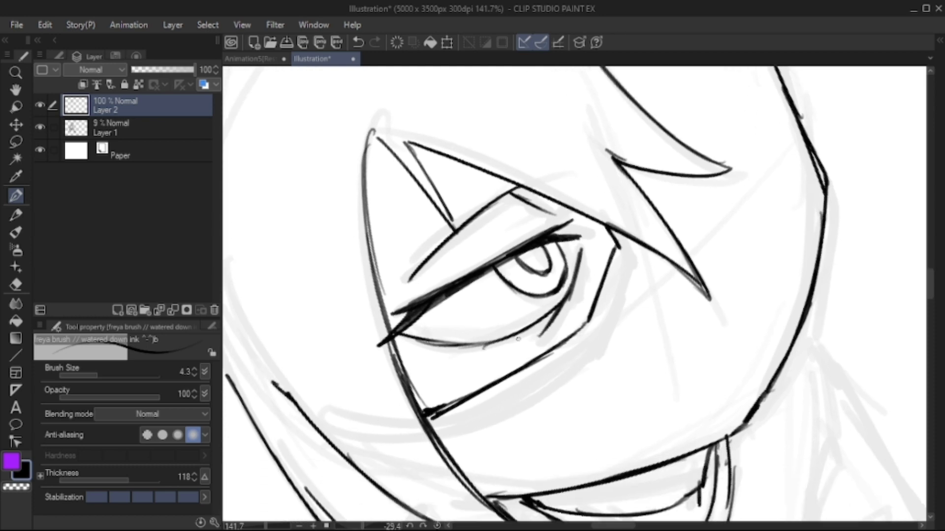
Clean up the stray line work between the iris and the lower eyelid with the Hard eraser at size 33.2
{"action": "key", "text": "e"}
{"action": "key", "text": "bracketleft"}
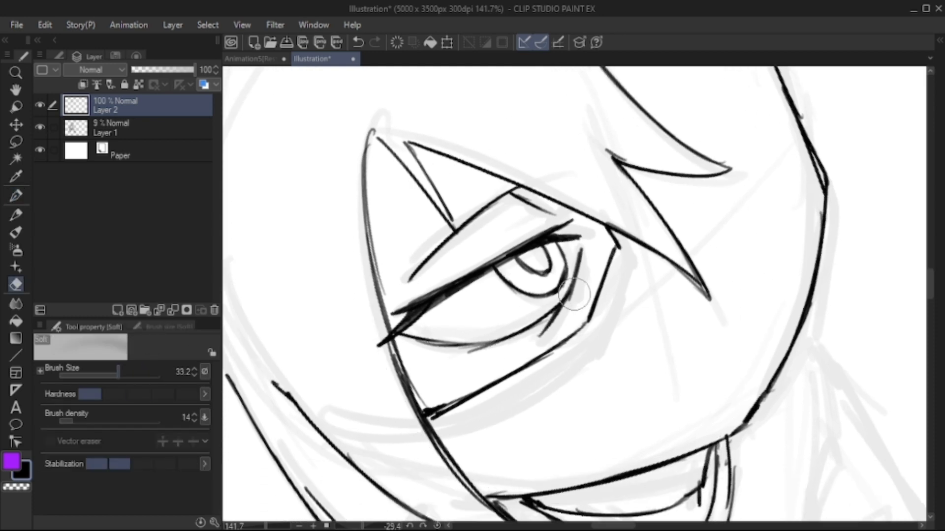
{"action": "key", "text": "ctrl+z"}
{"action": "key", "text": "e"}
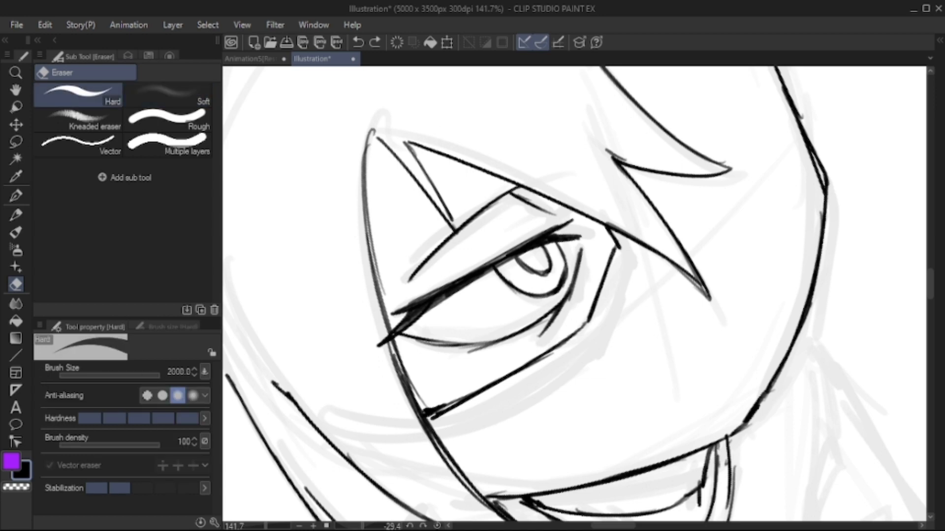
{"action": "left_click_drag", "start_coordinate": [595, 295], "coordinate": [574, 294]}
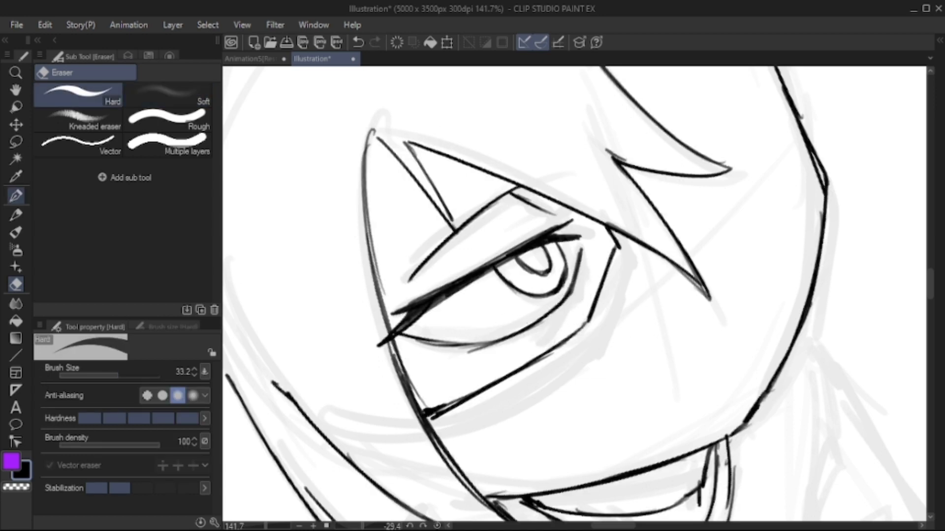
Reinforce the fringe strand beside the eye and the angled edge line below the eye with extra pen strokes
{"action": "mouse_move", "coordinate": [395, 336]}
{"action": "left_mouse_down"}
{"action": "mouse_move", "coordinate": [477, 348]}
{"action": "mouse_move", "coordinate": [385, 249]}
{"action": "left_mouse_up"}
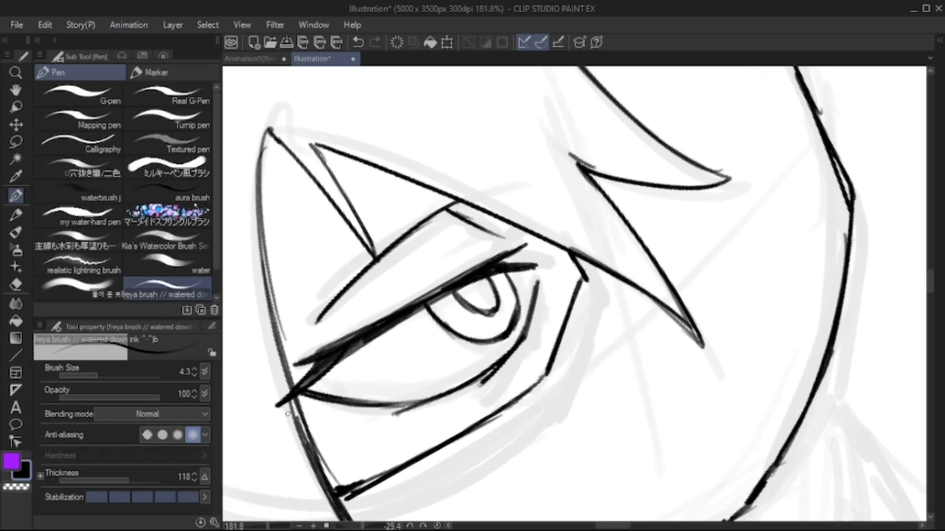
{"action": "left_click_drag", "start_coordinate": [282, 364], "coordinate": [310, 453]}
{"action": "left_click", "coordinate": [644, 295], "text": "alt"}
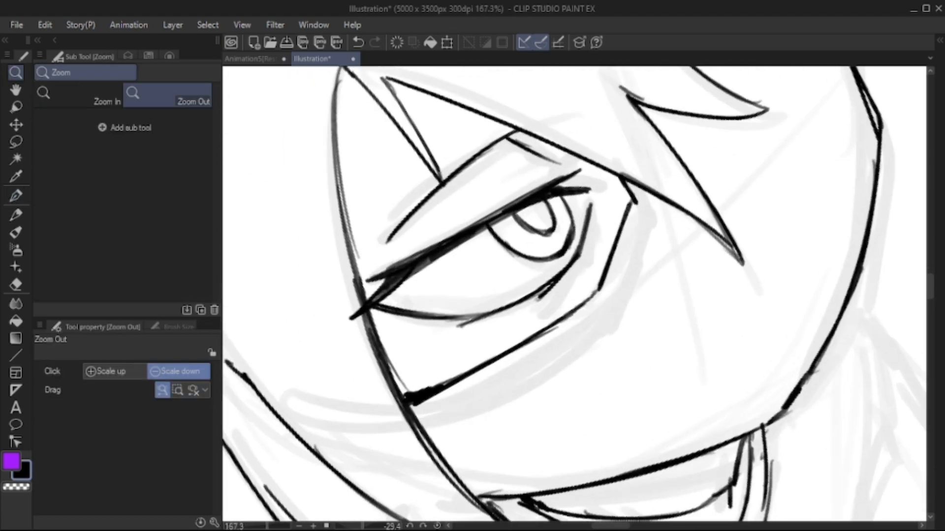
{"action": "left_click", "coordinate": [619, 204]}
{"action": "mouse_move", "coordinate": [634, 206]}
{"action": "left_mouse_down"}
{"action": "mouse_move", "coordinate": [597, 310]}
{"action": "mouse_move", "coordinate": [576, 337]}
{"action": "left_mouse_up"}
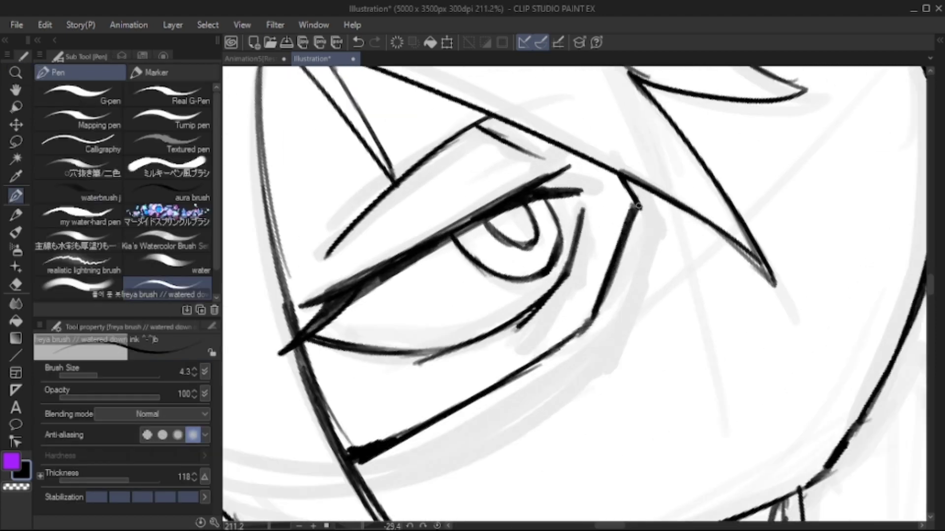
{"action": "left_click", "coordinate": [637, 206], "text": "ctrl+alt"}
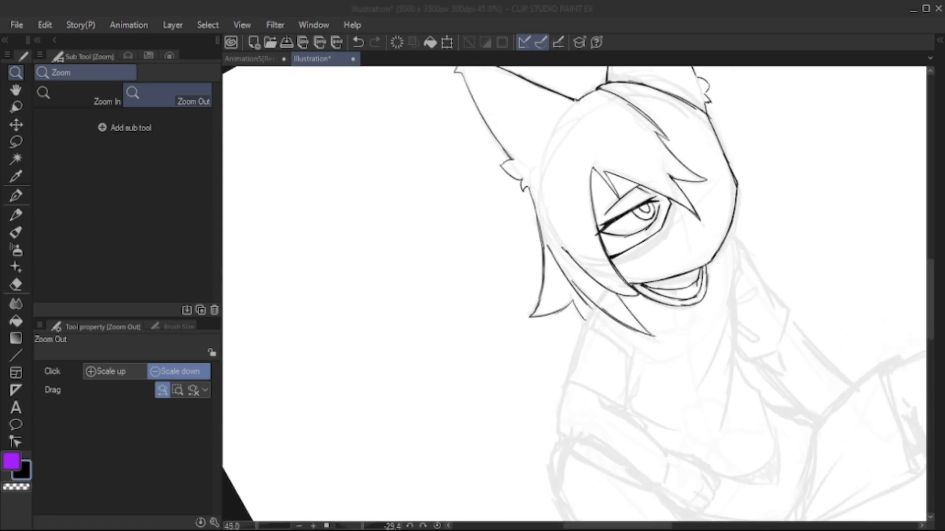
Reset the canvas rotation and clean up the doubled outer hair line below the left ear tuft with the Hard eraser at size 33.2
{"action": "key", "text": "ctrl+@"}
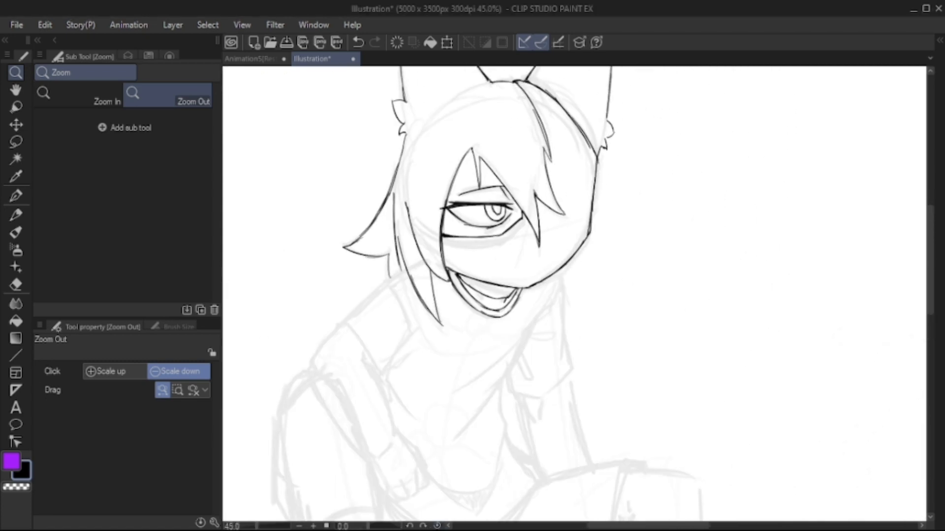
{"action": "key", "text": "o"}
{"action": "key", "text": "p"}
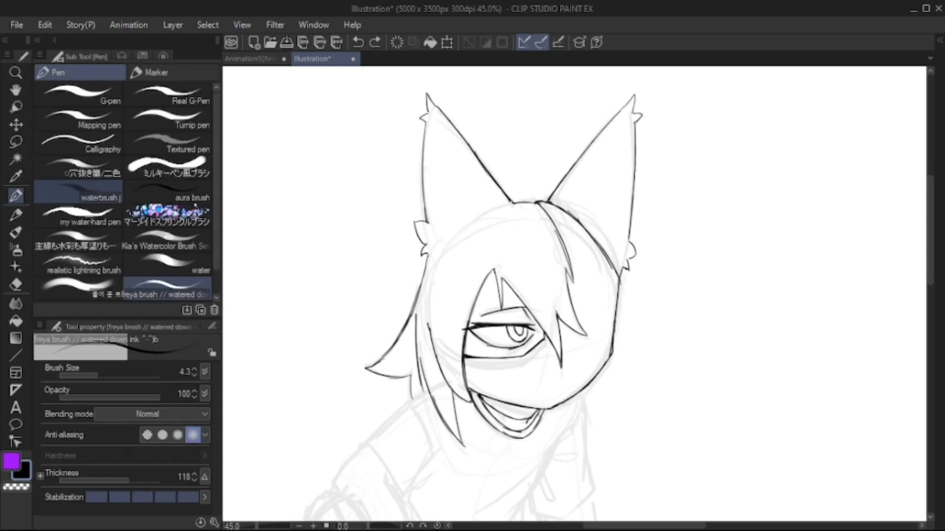
{"action": "left_click_drag", "start_coordinate": [433, 274], "coordinate": [457, 274]}
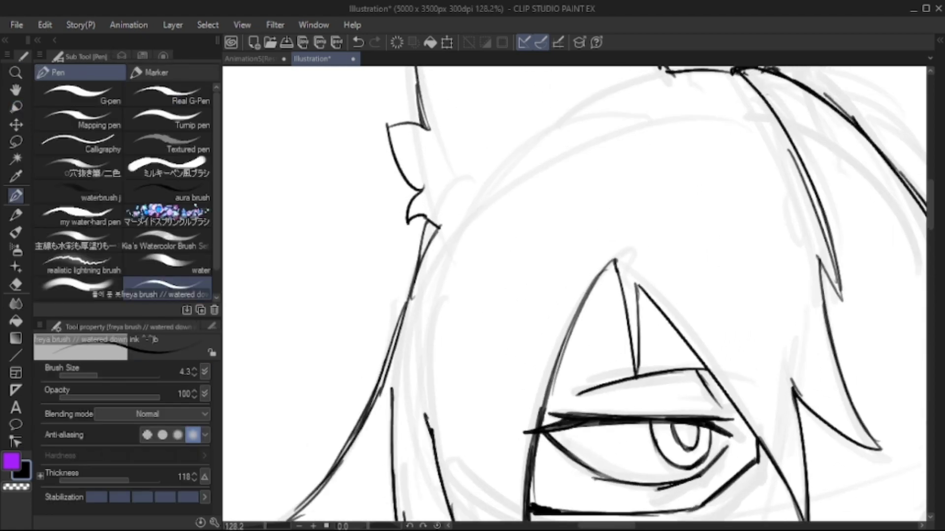
{"action": "key", "text": "e"}
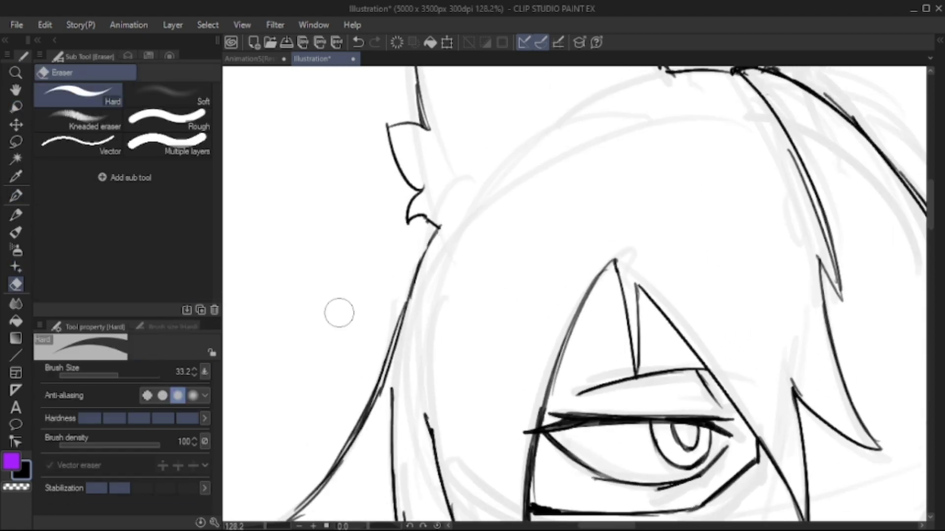
{"action": "left_click_drag", "start_coordinate": [339, 313], "coordinate": [398, 226]}
{"action": "mouse_move", "coordinate": [463, 224]}
{"action": "left_mouse_down"}
{"action": "mouse_move", "coordinate": [423, 330]}
{"action": "mouse_move", "coordinate": [325, 467]}
{"action": "left_mouse_up"}
{"action": "key", "text": "p"}
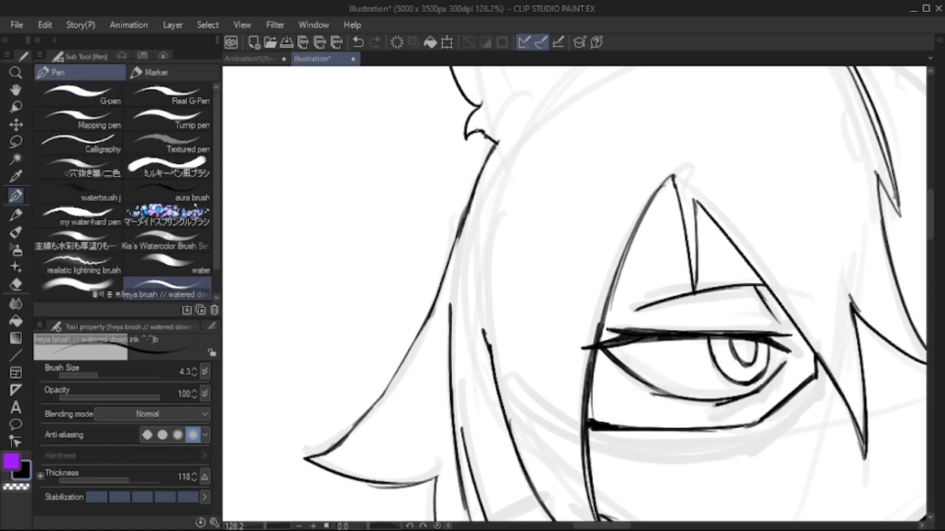
Ink the right shoulder curve below the jaw and the start of the shirt's armhole line with the size 4.3 pen
{"action": "left_click", "coordinate": [490, 141], "text": "alt"}
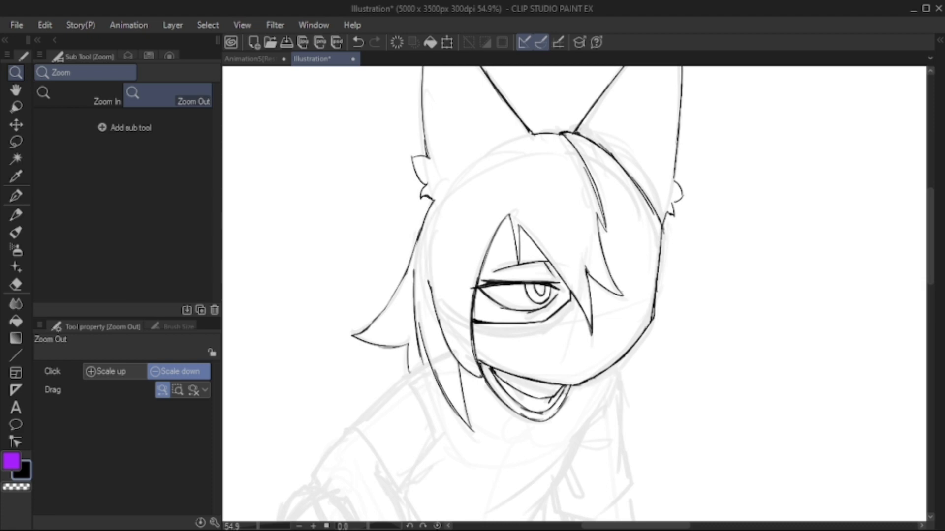
{"action": "key", "text": "p"}
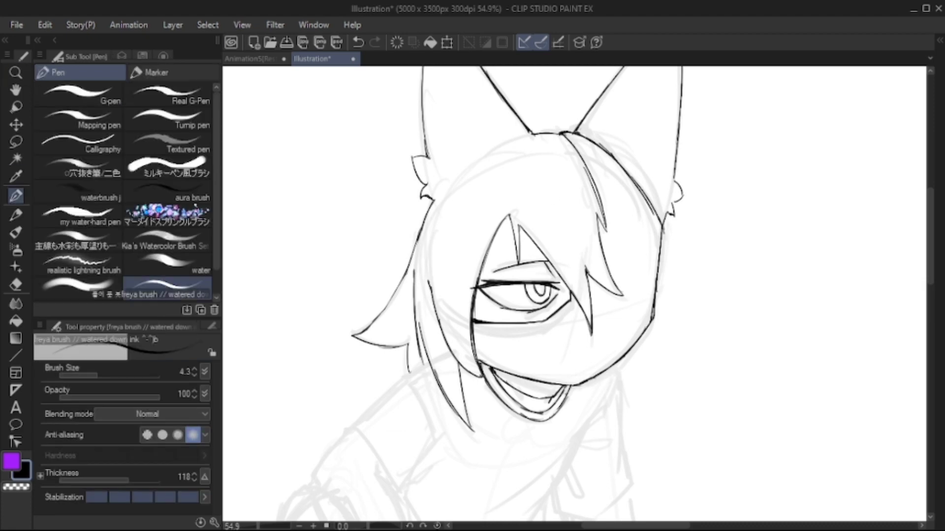
{"action": "scroll", "coordinate": [484, 294], "scroll_direction": "down", "scroll_amount": 5}
{"action": "left_click", "coordinate": [566, 246], "text": "alt"}
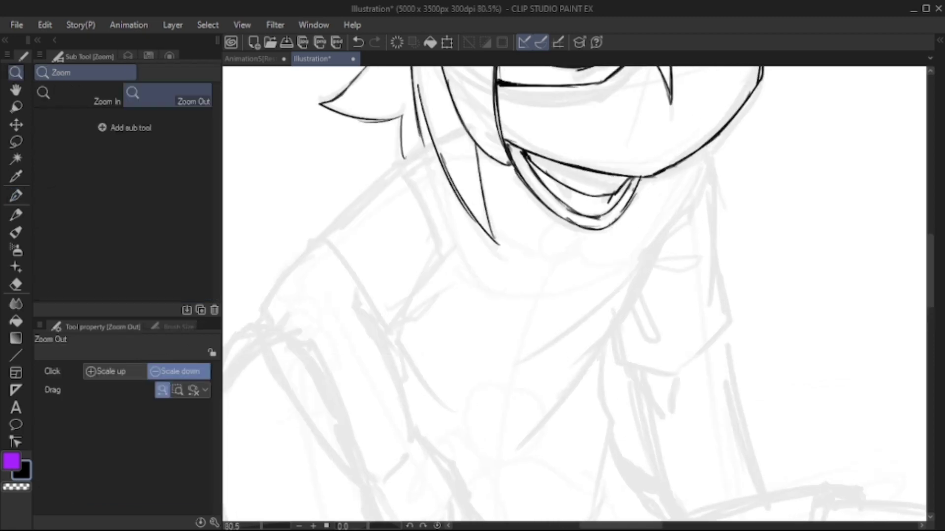
{"action": "scroll", "coordinate": [574, 294], "scroll_direction": "up", "scroll_amount": 1}
{"action": "key", "text": "p"}
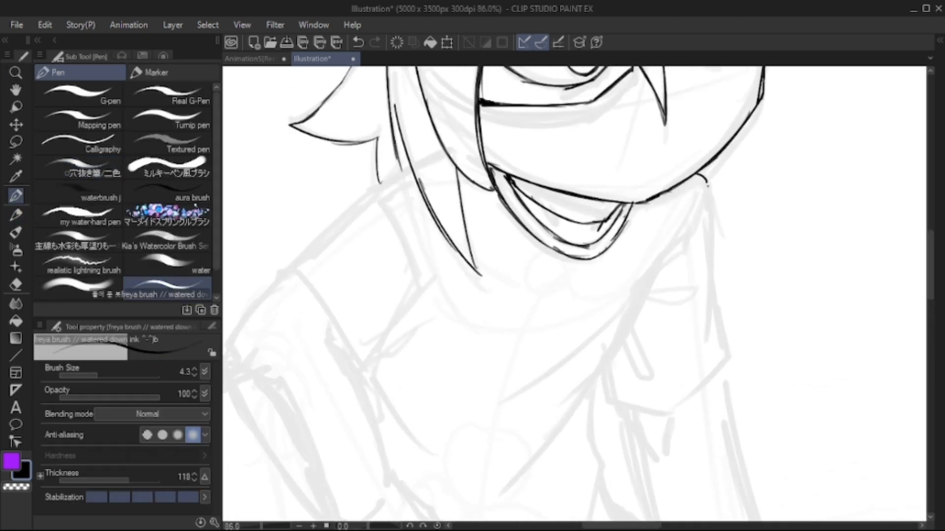
{"action": "mouse_move", "coordinate": [706, 185]}
{"action": "left_mouse_down"}
{"action": "mouse_move", "coordinate": [713, 227]}
{"action": "mouse_move", "coordinate": [664, 254]}
{"action": "left_mouse_up"}
{"action": "key", "text": "ctrl+z"}
{"action": "left_click_drag", "start_coordinate": [704, 196], "coordinate": [651, 277]}
Ink the long diagonal shirt fold from the right armhole toward the chest and retouch the collar's right edge
{"action": "scroll", "coordinate": [574, 294], "scroll_direction": "down", "scroll_amount": 2}
{"action": "left_click_drag", "start_coordinate": [711, 178], "coordinate": [573, 302]}
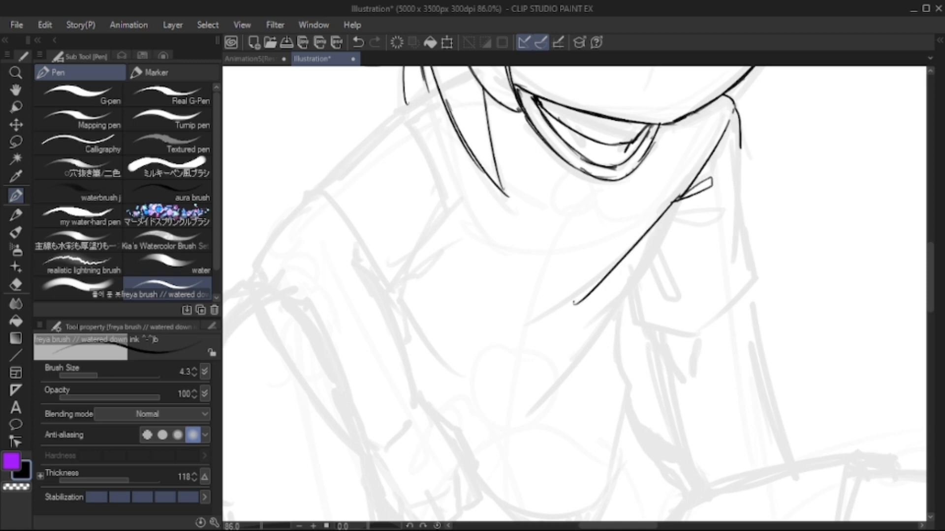
{"action": "key", "text": "ctrl+z"}
{"action": "left_click_drag", "start_coordinate": [689, 189], "coordinate": [589, 286]}
{"action": "key", "text": "e"}
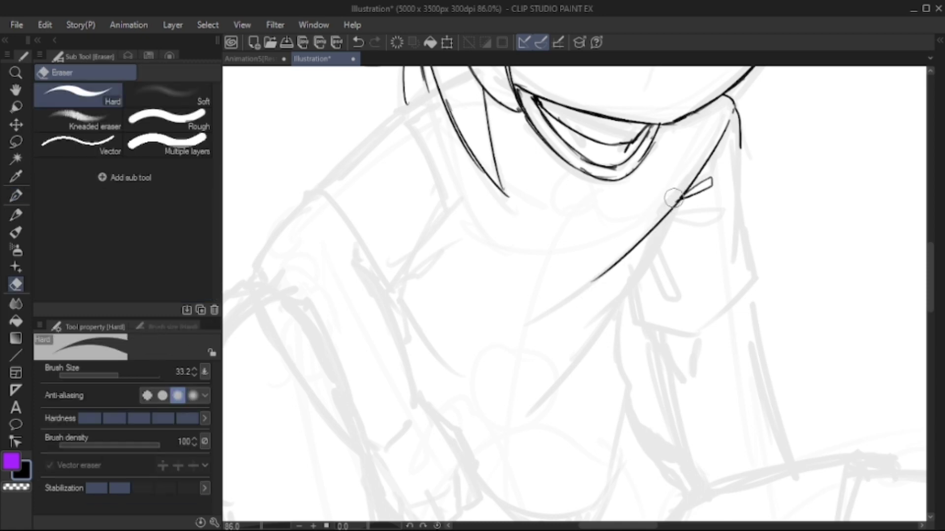
{"action": "key", "text": "p"}
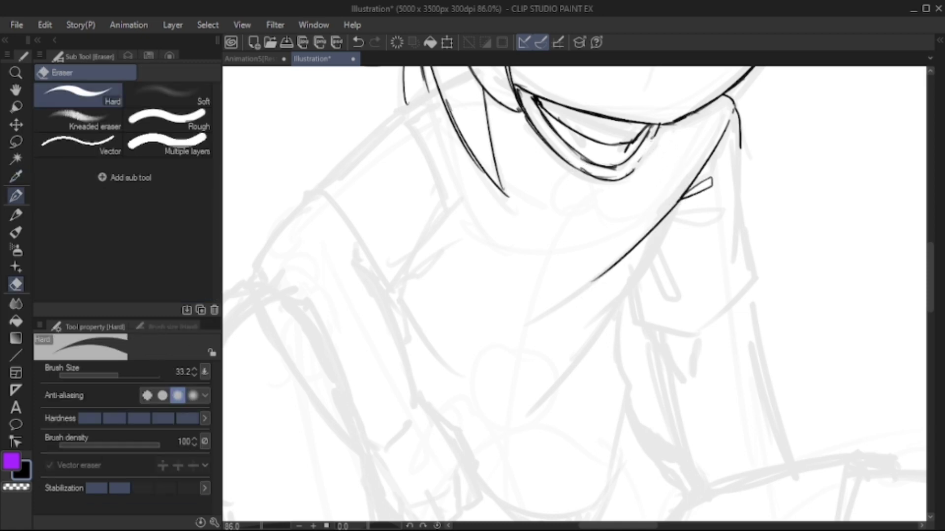
{"action": "left_click_drag", "start_coordinate": [659, 127], "coordinate": [632, 170]}
Ink the shirt's right side from the armpit past the waist to the hip, with a fold line branching down toward the hem
{"action": "left_click_drag", "start_coordinate": [590, 345], "coordinate": [620, 262]}
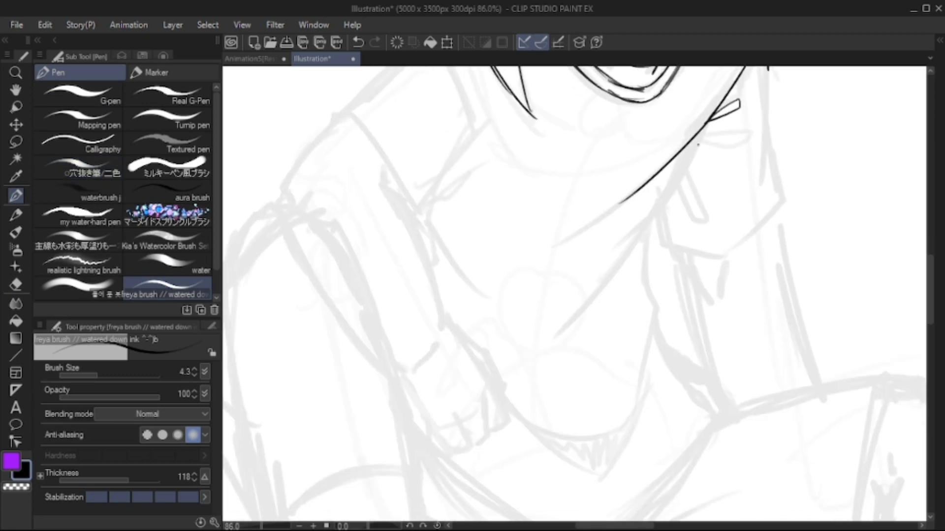
{"action": "mouse_move", "coordinate": [703, 129]}
{"action": "left_mouse_down"}
{"action": "mouse_move", "coordinate": [630, 255]}
{"action": "mouse_move", "coordinate": [673, 183]}
{"action": "mouse_move", "coordinate": [612, 261]}
{"action": "mouse_move", "coordinate": [651, 207]}
{"action": "left_mouse_up"}
{"action": "key", "text": "ctrl+z"}
{"action": "left_click_drag", "start_coordinate": [652, 206], "coordinate": [658, 184]}
{"action": "left_click_drag", "start_coordinate": [658, 185], "coordinate": [656, 295]}
{"action": "mouse_move", "coordinate": [656, 295]}
{"action": "left_mouse_down"}
{"action": "mouse_move", "coordinate": [648, 268]}
{"action": "mouse_move", "coordinate": [703, 323]}
{"action": "left_mouse_up"}
{"action": "mouse_move", "coordinate": [649, 260]}
{"action": "left_mouse_down"}
{"action": "mouse_move", "coordinate": [655, 249]}
{"action": "mouse_move", "coordinate": [614, 371]}
{"action": "left_mouse_up"}
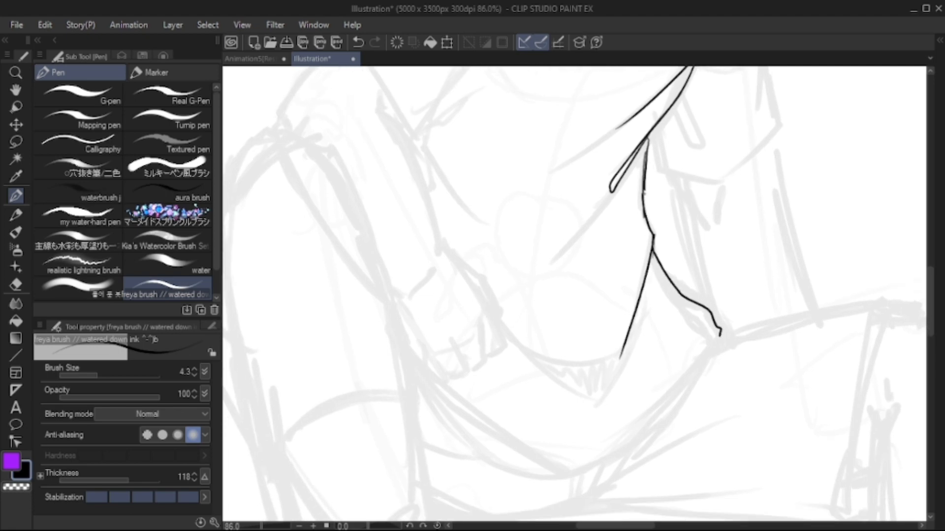
Ink a pointed fold below the right armpit and darken it with overlapping tapered strokes
{"action": "left_click_drag", "start_coordinate": [650, 261], "coordinate": [657, 254]}
{"action": "left_click_drag", "start_coordinate": [636, 156], "coordinate": [586, 231]}
{"action": "key", "text": "ctrl+z"}
{"action": "left_click_drag", "start_coordinate": [654, 132], "coordinate": [580, 240]}
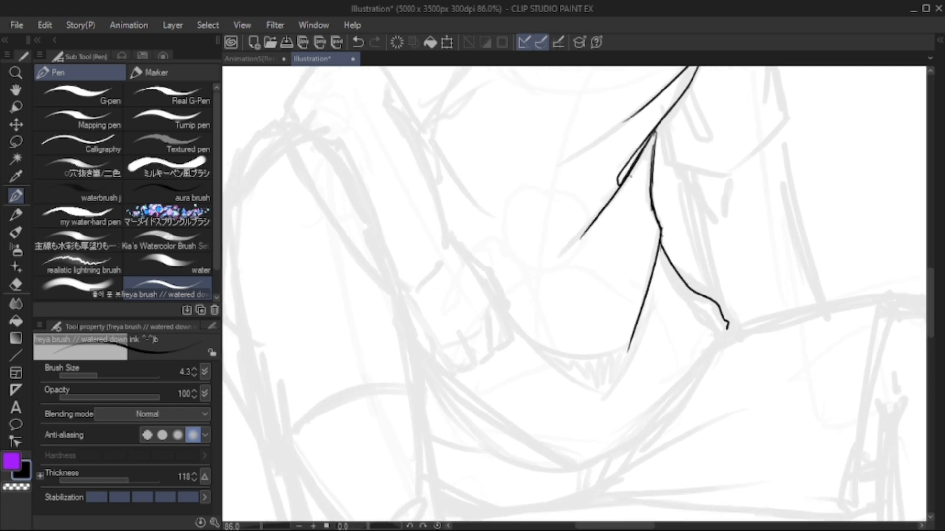
{"action": "left_click_drag", "start_coordinate": [642, 148], "coordinate": [598, 214]}
{"action": "left_click_drag", "start_coordinate": [627, 170], "coordinate": [591, 223]}
Thicken the long diagonal chest fold into a narrow, closed tapering shape
{"action": "left_click_drag", "start_coordinate": [649, 261], "coordinate": [657, 374]}
{"action": "left_click_drag", "start_coordinate": [639, 226], "coordinate": [572, 278]}
{"action": "key", "text": "ctrl+z"}
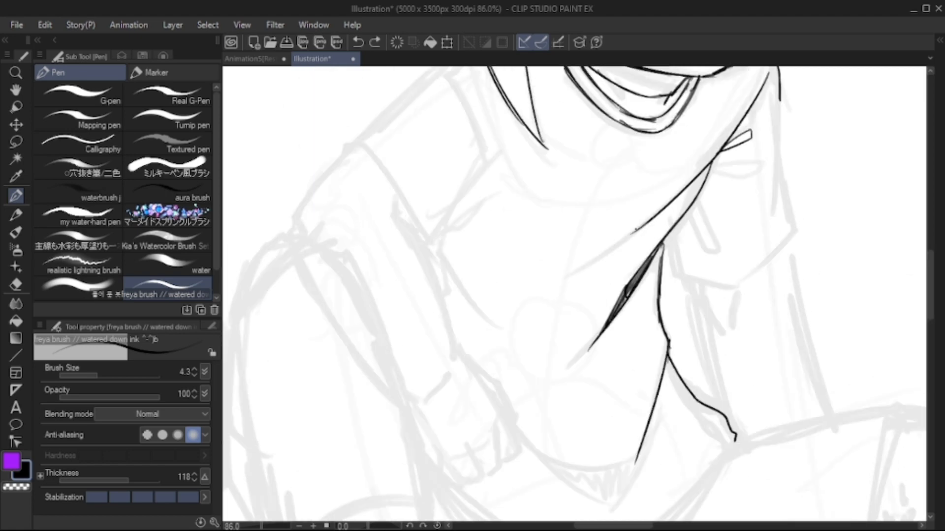
{"action": "mouse_move", "coordinate": [640, 226]}
{"action": "left_mouse_down"}
{"action": "mouse_move", "coordinate": [569, 281]}
{"action": "mouse_move", "coordinate": [647, 224]}
{"action": "left_mouse_up"}
{"action": "key", "text": "ctrl+z"}
{"action": "mouse_move", "coordinate": [569, 284]}
{"action": "left_mouse_down"}
{"action": "mouse_move", "coordinate": [644, 224]}
{"action": "mouse_move", "coordinate": [569, 285]}
{"action": "mouse_move", "coordinate": [559, 356]}
{"action": "left_mouse_up"}
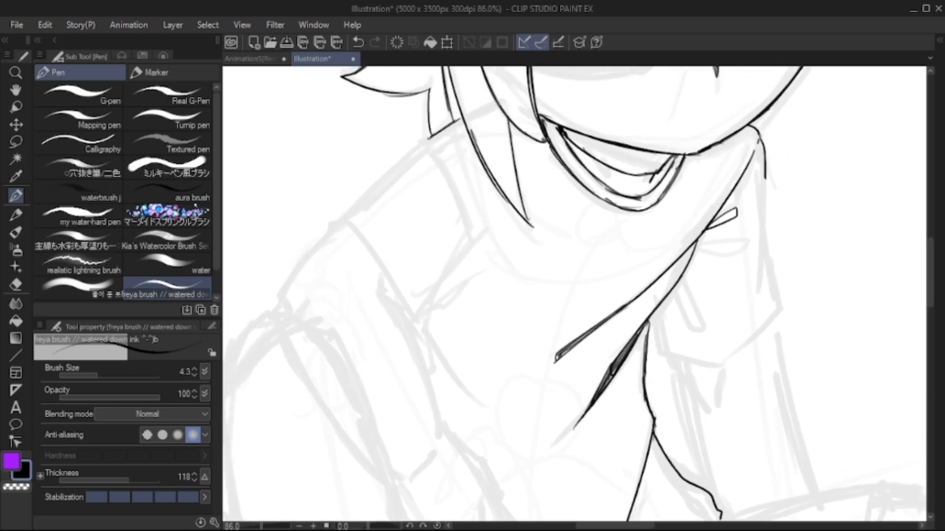
Ink the left sleeve with its shoulder line, armhole seam, small armpit folds and slanted hem
{"action": "left_click_drag", "start_coordinate": [403, 161], "coordinate": [341, 221]}
{"action": "mouse_move", "coordinate": [430, 151]}
{"action": "left_mouse_down"}
{"action": "mouse_move", "coordinate": [471, 229]}
{"action": "mouse_move", "coordinate": [468, 264]}
{"action": "left_mouse_up"}
{"action": "key", "text": "ctrl+z"}
{"action": "key", "text": "ctrl+z"}
{"action": "key", "text": "ctrl+z"}
{"action": "mouse_move", "coordinate": [470, 223]}
{"action": "left_mouse_down"}
{"action": "mouse_move", "coordinate": [467, 275]}
{"action": "mouse_move", "coordinate": [494, 228]}
{"action": "left_mouse_up"}
{"action": "mouse_move", "coordinate": [495, 228]}
{"action": "left_mouse_down"}
{"action": "mouse_move", "coordinate": [461, 280]}
{"action": "mouse_move", "coordinate": [504, 245]}
{"action": "left_mouse_up"}
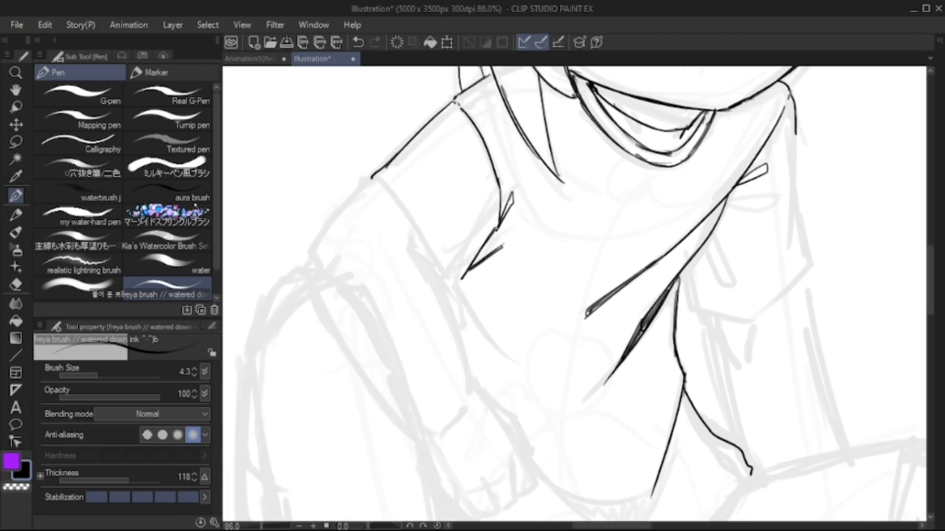
{"action": "left_click_drag", "start_coordinate": [372, 177], "coordinate": [443, 270]}
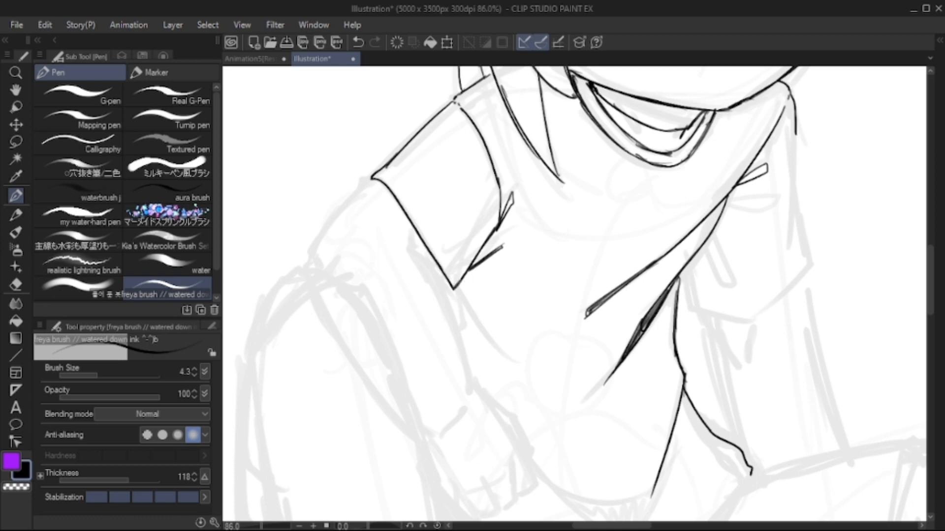
Ink the right sleeve's outer edge and angled hem, with short fold lines near the armpit
{"action": "left_click_drag", "start_coordinate": [576, 295], "coordinate": [423, 313]}
{"action": "key", "text": "ctrl+z"}
{"action": "left_click_drag", "start_coordinate": [642, 145], "coordinate": [637, 261]}
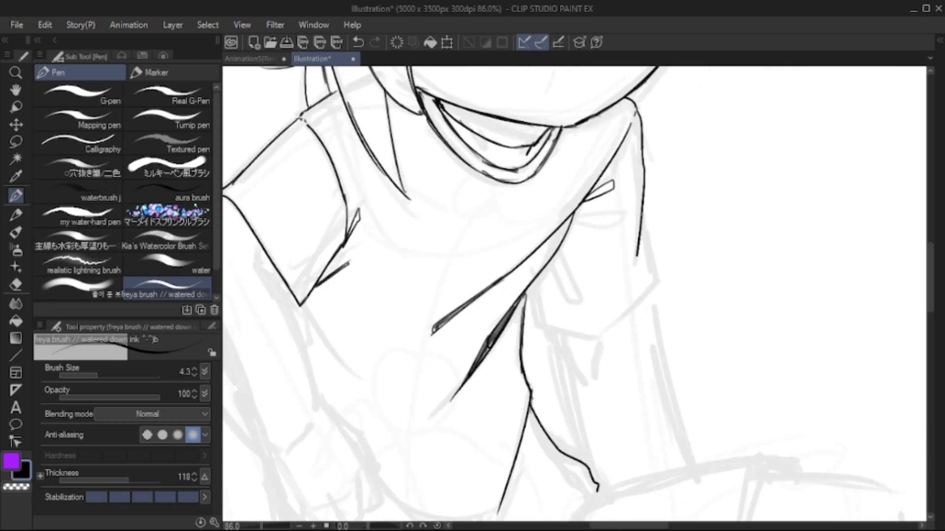
{"action": "mouse_move", "coordinate": [641, 200]}
{"action": "left_mouse_down"}
{"action": "mouse_move", "coordinate": [657, 278]}
{"action": "mouse_move", "coordinate": [611, 326]}
{"action": "left_mouse_up"}
{"action": "mouse_move", "coordinate": [525, 292]}
{"action": "left_mouse_down"}
{"action": "mouse_move", "coordinate": [615, 322]}
{"action": "mouse_move", "coordinate": [592, 329]}
{"action": "left_mouse_up"}
{"action": "mouse_move", "coordinate": [591, 216]}
{"action": "left_mouse_down"}
{"action": "mouse_move", "coordinate": [572, 256]}
{"action": "mouse_move", "coordinate": [596, 233]}
{"action": "left_mouse_up"}
{"action": "key", "text": "ctrl+z"}
{"action": "key", "text": "ctrl+z"}
{"action": "mouse_move", "coordinate": [544, 266]}
{"action": "left_mouse_down"}
{"action": "mouse_move", "coordinate": [598, 232]}
{"action": "mouse_move", "coordinate": [576, 277]}
{"action": "left_mouse_up"}
{"action": "scroll", "coordinate": [574, 294], "scroll_direction": "down", "scroll_amount": 1}
{"action": "key", "text": "ctrl+z"}
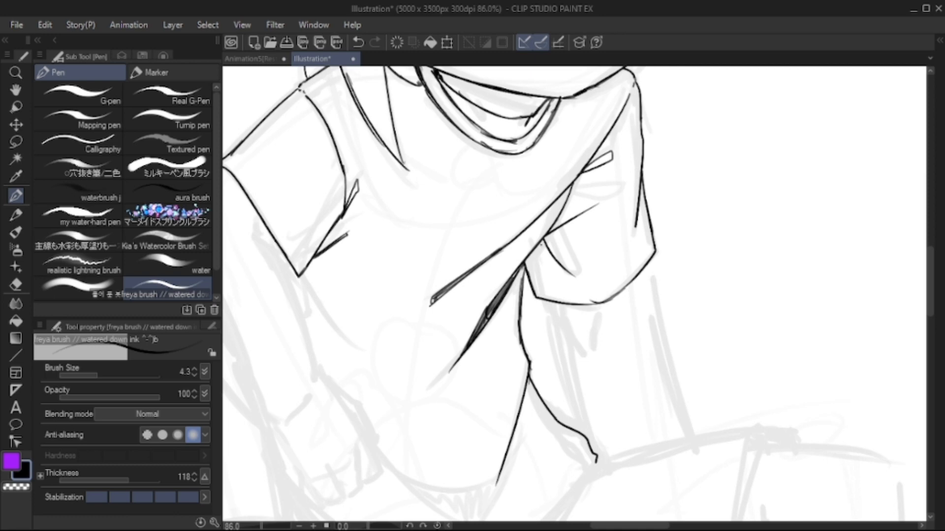
Ink the left arm from the sleeve past the bent elbow to the hand, drawing both the outer and inner forearm edges
{"action": "key", "text": "ctrl+minus"}
{"action": "scroll", "coordinate": [573, 294], "scroll_direction": "down", "scroll_amount": 1}
{"action": "key", "text": "o"}
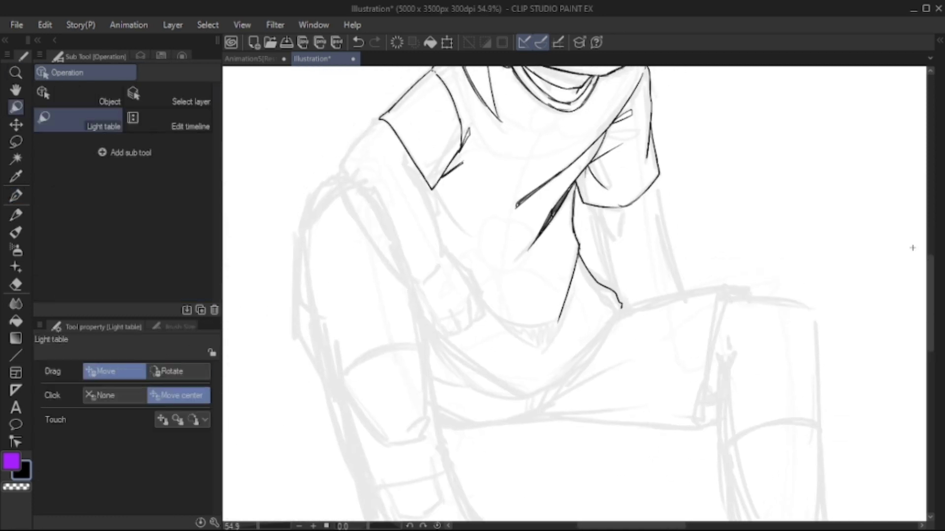
{"action": "key", "text": "b"}
{"action": "scroll", "coordinate": [402, 193], "scroll_direction": "up", "scroll_amount": 4}
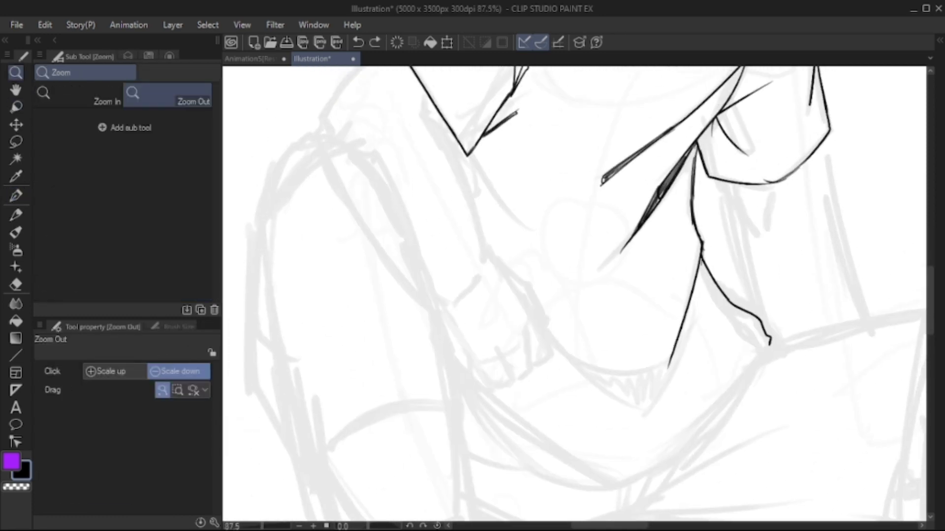
{"action": "scroll", "coordinate": [575, 294], "scroll_direction": "down", "scroll_amount": 3}
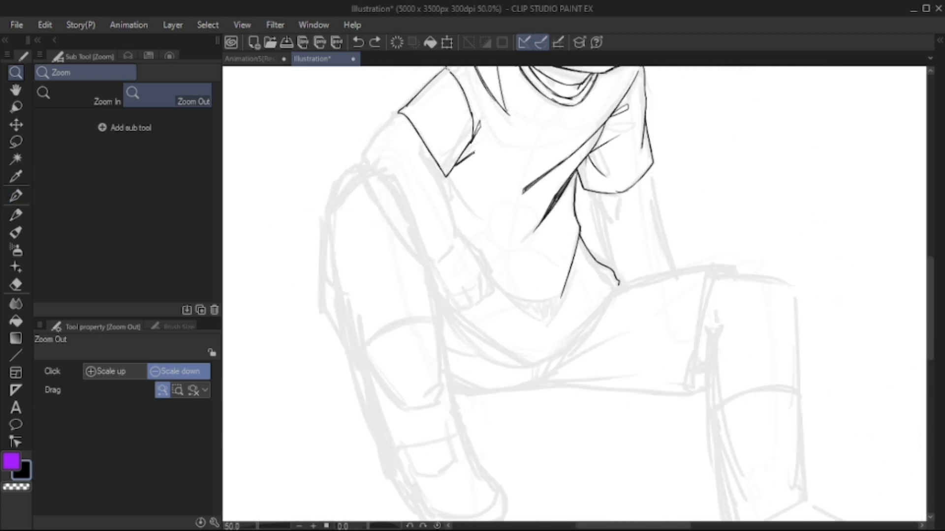
{"action": "scroll", "coordinate": [575, 294], "scroll_direction": "up", "scroll_amount": 2}
{"action": "key", "text": "p"}
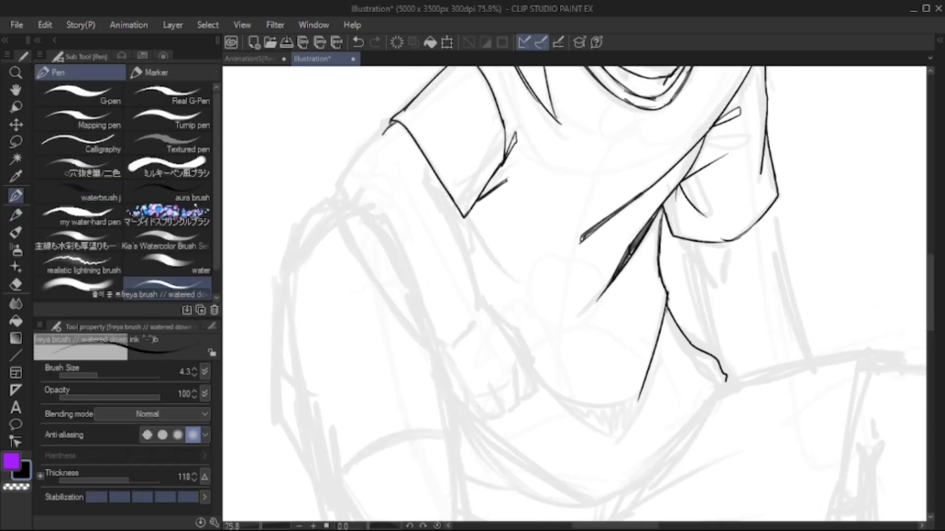
{"action": "mouse_move", "coordinate": [401, 105]}
{"action": "left_mouse_down"}
{"action": "mouse_move", "coordinate": [344, 185]}
{"action": "mouse_move", "coordinate": [423, 327]}
{"action": "left_mouse_up"}
{"action": "key", "text": "ctrl+z"}
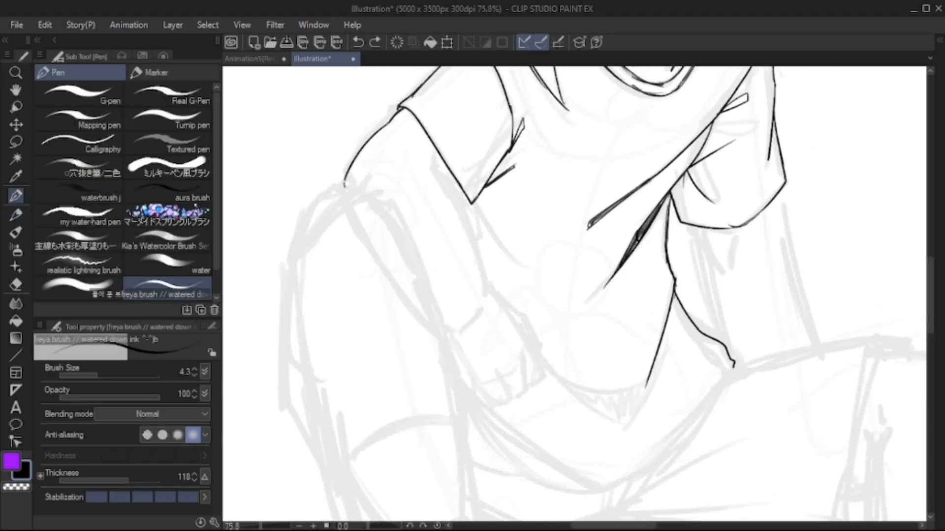
{"action": "left_click_drag", "start_coordinate": [343, 180], "coordinate": [410, 310]}
{"action": "left_click_drag", "start_coordinate": [445, 181], "coordinate": [480, 298]}
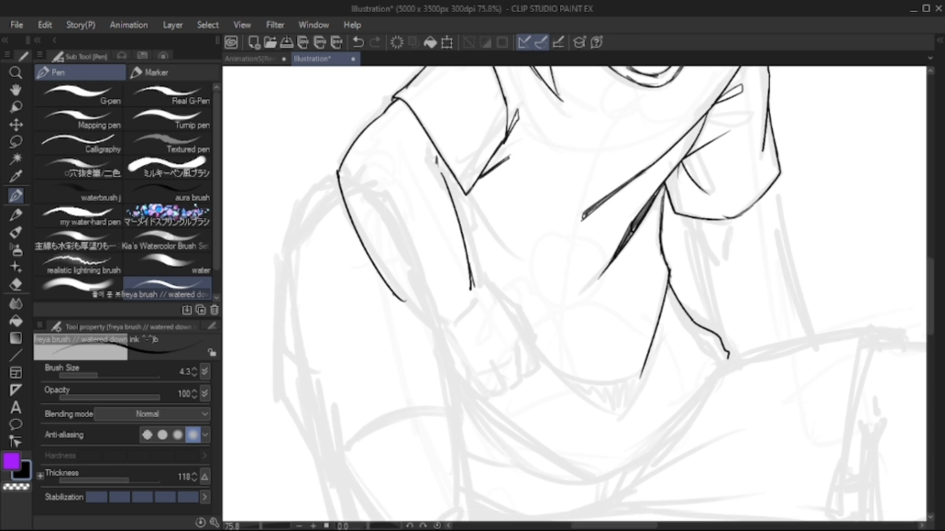
{"action": "mouse_move", "coordinate": [400, 295]}
{"action": "left_mouse_down"}
{"action": "mouse_move", "coordinate": [457, 374]}
{"action": "mouse_move", "coordinate": [477, 384]}
{"action": "left_mouse_up"}
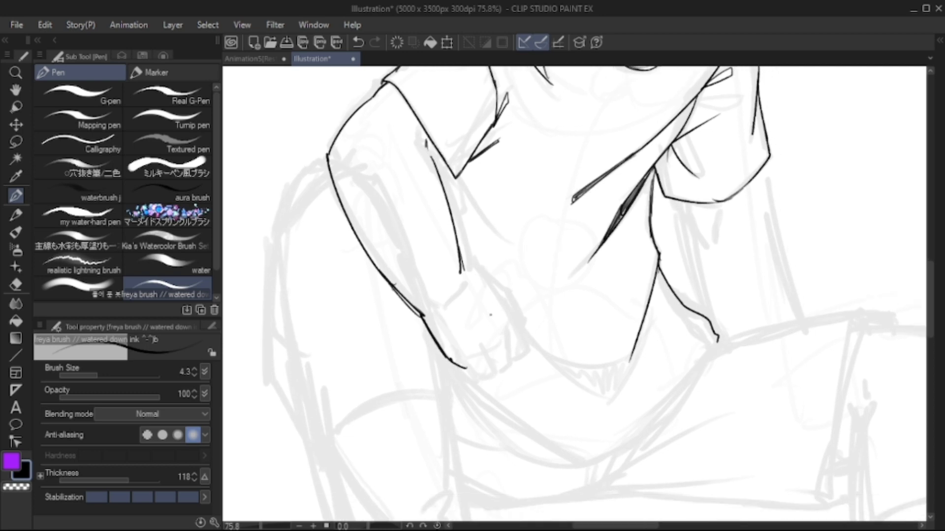
Ink the first curled finger and the back of the left hand from wrist to knuckle, tidying the wrist with the eraser
{"action": "mouse_move", "coordinate": [506, 340]}
{"action": "left_mouse_down"}
{"action": "mouse_move", "coordinate": [497, 304]}
{"action": "mouse_move", "coordinate": [518, 328]}
{"action": "mouse_move", "coordinate": [505, 336]}
{"action": "left_mouse_up"}
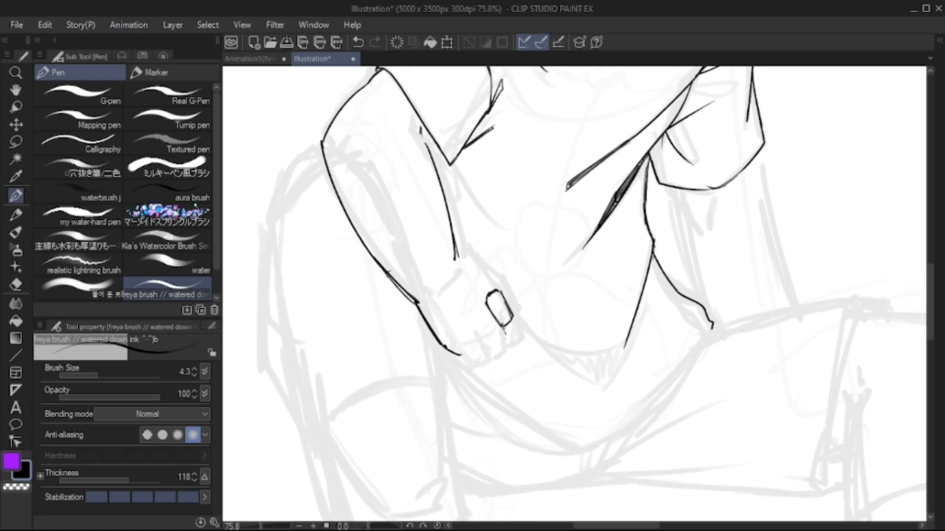
{"action": "key", "text": "ctrl+z"}
{"action": "key", "text": "ctrl+z"}
{"action": "left_click_drag", "start_coordinate": [500, 288], "coordinate": [515, 311]}
{"action": "key", "text": "e"}
{"action": "left_click_drag", "start_coordinate": [448, 256], "coordinate": [465, 278]}
{"action": "key", "text": "p"}
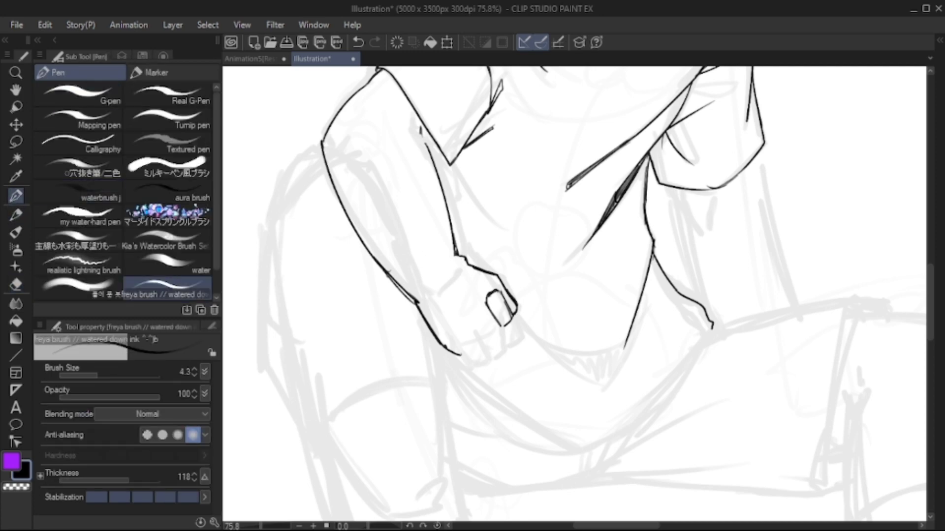
Ink a short crease on the back of the hand near the wrist and outline the next two curled fingers
{"action": "left_click_drag", "start_coordinate": [412, 296], "coordinate": [433, 263]}
{"action": "left_click_drag", "start_coordinate": [416, 293], "coordinate": [432, 271]}
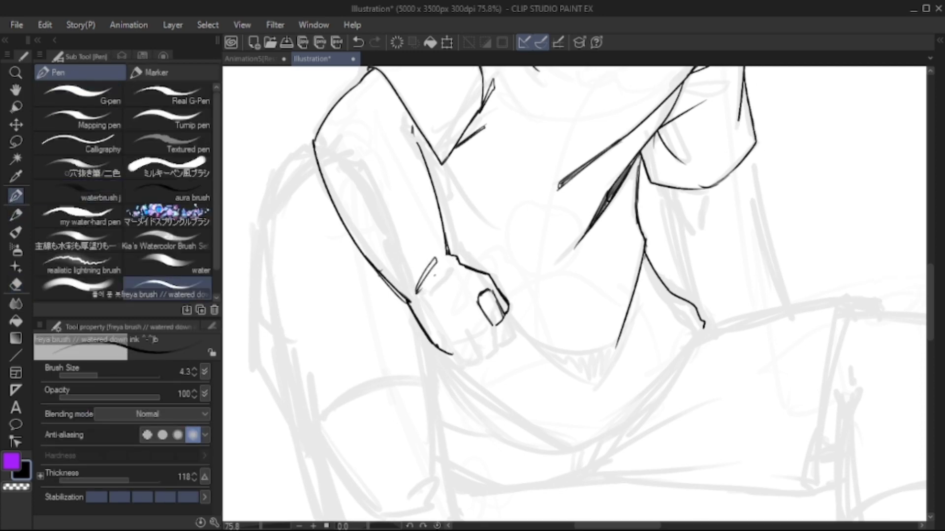
{"action": "key", "text": "ctrl+z"}
{"action": "key", "text": "ctrl+z"}
{"action": "mouse_move", "coordinate": [424, 291]}
{"action": "left_mouse_down"}
{"action": "mouse_move", "coordinate": [450, 269]}
{"action": "mouse_move", "coordinate": [494, 275]}
{"action": "left_mouse_up"}
{"action": "key", "text": "ctrl+z"}
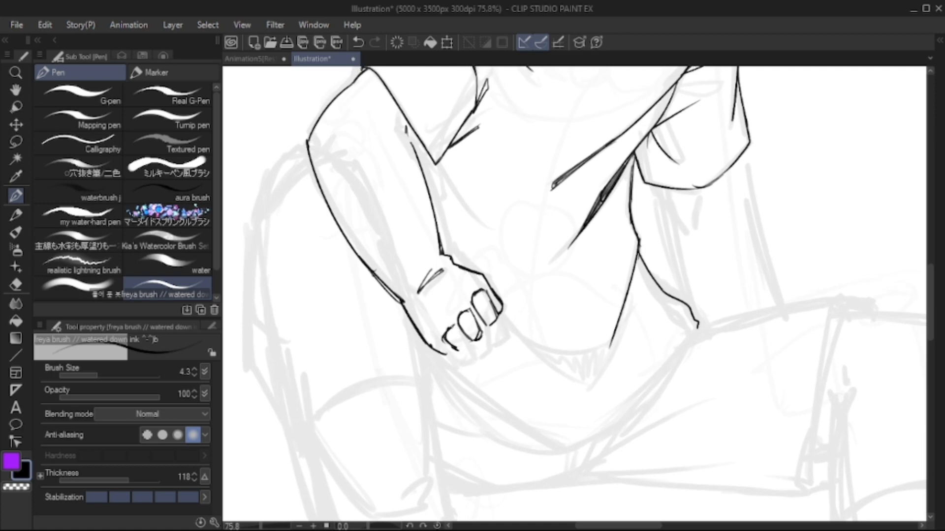
Ink the hand's lower edge around the last curled finger and erase the stray line outside it
{"action": "left_click_drag", "start_coordinate": [403, 301], "coordinate": [459, 353]}
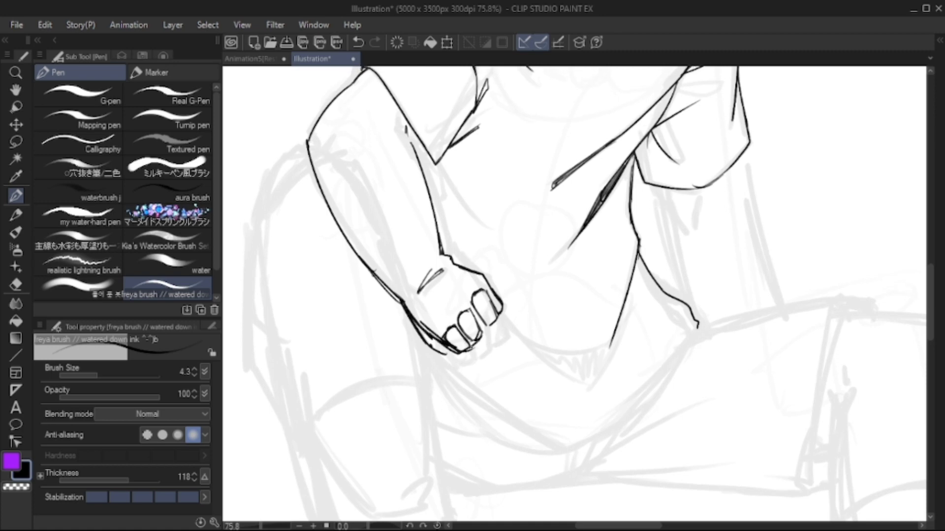
{"action": "key", "text": "j"}
{"action": "mouse_move", "coordinate": [401, 322]}
{"action": "left_mouse_down"}
{"action": "mouse_move", "coordinate": [458, 372]}
{"action": "mouse_move", "coordinate": [448, 349]}
{"action": "left_mouse_up"}
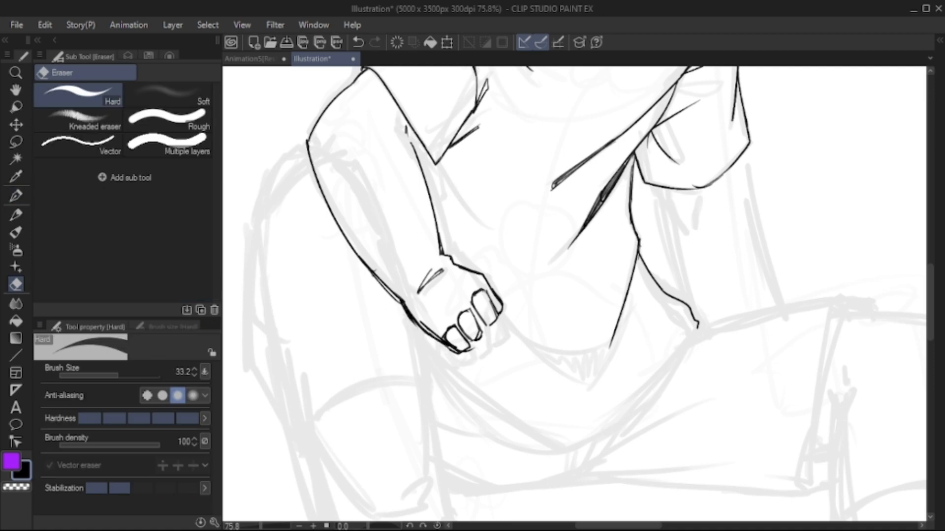
Clean up the curled finger outlines with the eraser and reinforce the dividing line between the first two fingers
{"action": "scroll", "coordinate": [490, 341], "scroll_direction": "up", "scroll_amount": 5}
{"action": "key", "text": "e"}
{"action": "mouse_move", "coordinate": [367, 320]}
{"action": "left_mouse_down"}
{"action": "mouse_move", "coordinate": [399, 348]}
{"action": "mouse_move", "coordinate": [320, 292]}
{"action": "mouse_move", "coordinate": [451, 357]}
{"action": "mouse_move", "coordinate": [462, 327]}
{"action": "mouse_move", "coordinate": [428, 369]}
{"action": "mouse_move", "coordinate": [460, 308]}
{"action": "left_mouse_up"}
{"action": "key", "text": "p"}
{"action": "left_click_drag", "start_coordinate": [428, 255], "coordinate": [459, 322]}
{"action": "left_click_drag", "start_coordinate": [431, 252], "coordinate": [459, 317]}
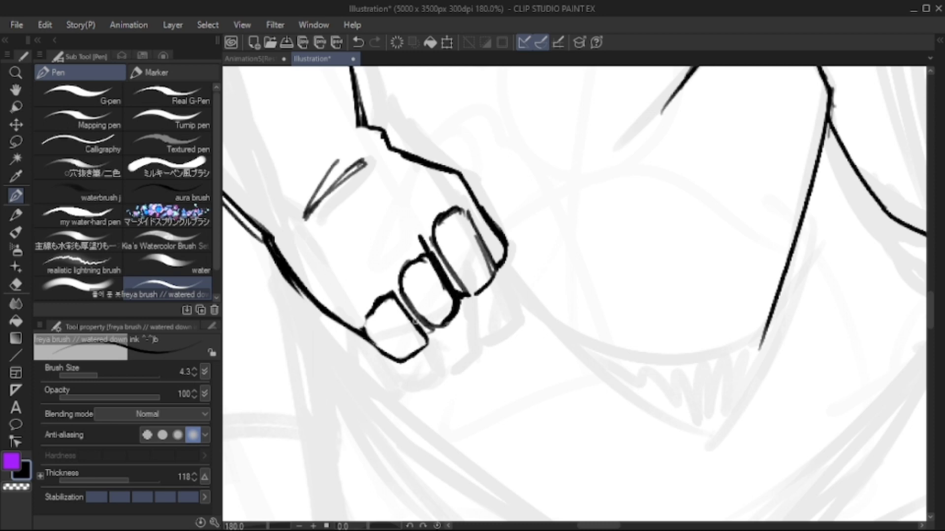
Reinforce the curled finger outlines and extend the dividing lines between the fingers up toward the knuckles
{"action": "mouse_move", "coordinate": [401, 298]}
{"action": "left_mouse_down"}
{"action": "mouse_move", "coordinate": [427, 352]}
{"action": "mouse_move", "coordinate": [458, 303]}
{"action": "mouse_move", "coordinate": [498, 273]}
{"action": "left_mouse_up"}
{"action": "left_click_drag", "start_coordinate": [455, 188], "coordinate": [471, 224]}
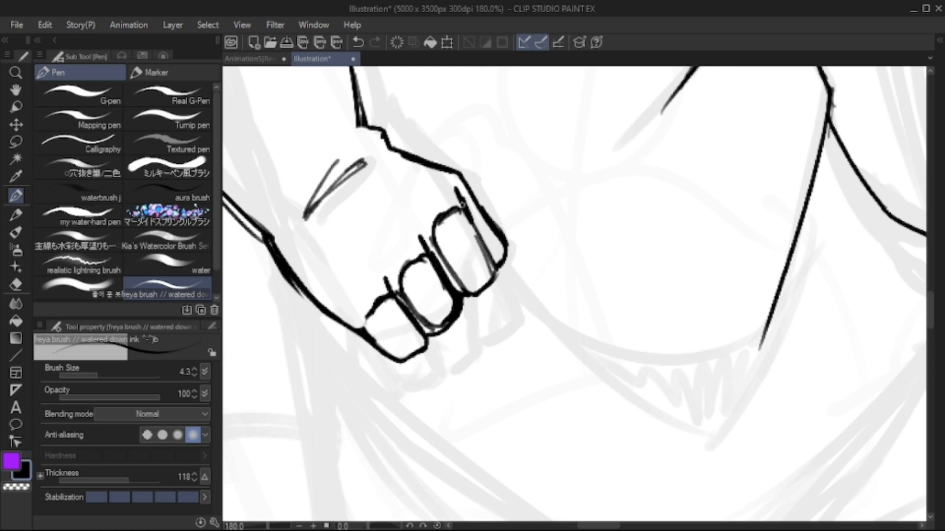
{"action": "mouse_move", "coordinate": [305, 285]}
{"action": "left_mouse_down"}
{"action": "mouse_move", "coordinate": [382, 340]}
{"action": "mouse_move", "coordinate": [364, 322]}
{"action": "mouse_move", "coordinate": [374, 347]}
{"action": "left_mouse_up"}
{"action": "key", "text": "ctrl+z"}
{"action": "left_click_drag", "start_coordinate": [368, 305], "coordinate": [362, 328]}
{"action": "mouse_move", "coordinate": [388, 294]}
{"action": "left_mouse_down"}
{"action": "mouse_move", "coordinate": [363, 327]}
{"action": "mouse_move", "coordinate": [411, 306]}
{"action": "mouse_move", "coordinate": [440, 329]}
{"action": "left_mouse_up"}
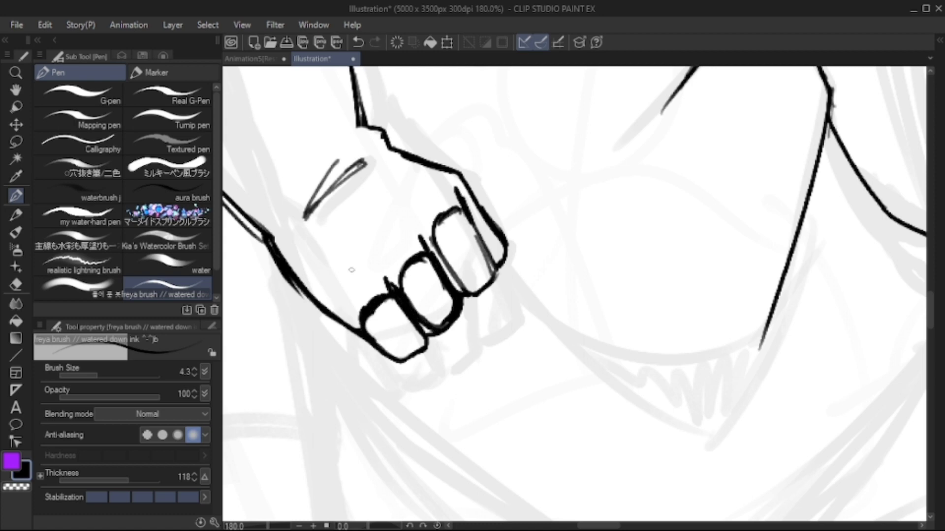
Erase the rounded knuckle arcs above the curled fingers, keeping only the dividing lines between them
{"action": "key", "text": "e"}
{"action": "mouse_move", "coordinate": [374, 335]}
{"action": "left_mouse_down"}
{"action": "mouse_move", "coordinate": [356, 295]}
{"action": "mouse_move", "coordinate": [401, 245]}
{"action": "mouse_move", "coordinate": [422, 296]}
{"action": "mouse_move", "coordinate": [409, 257]}
{"action": "mouse_move", "coordinate": [412, 277]}
{"action": "mouse_move", "coordinate": [457, 251]}
{"action": "mouse_move", "coordinate": [442, 232]}
{"action": "mouse_move", "coordinate": [466, 262]}
{"action": "mouse_move", "coordinate": [456, 228]}
{"action": "left_mouse_up"}
{"action": "key", "text": "o"}
{"action": "scroll", "coordinate": [456, 228], "scroll_direction": "up", "scroll_amount": 2}
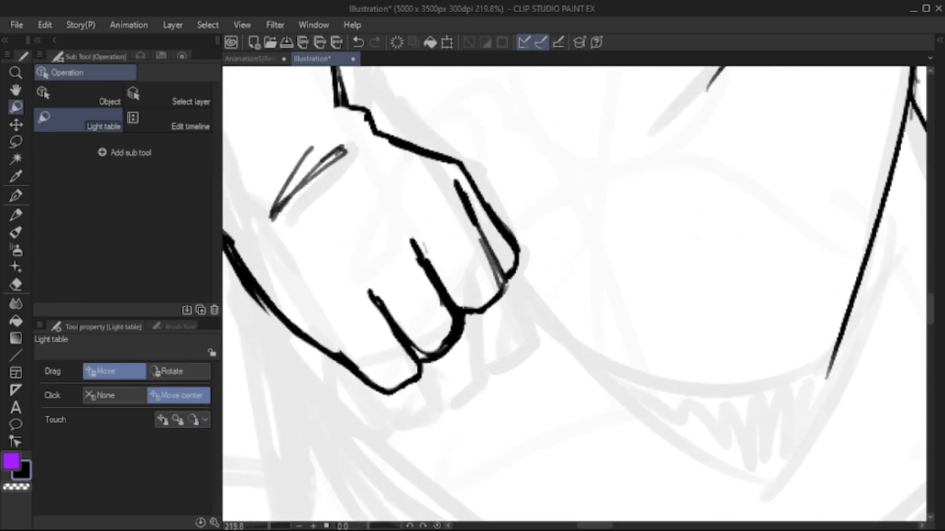
Ink the folded fingertips beneath the curled fingers along the lower edge of the fist
{"action": "key", "text": "p"}
{"action": "mouse_move", "coordinate": [511, 300]}
{"action": "left_mouse_down"}
{"action": "mouse_move", "coordinate": [519, 270]}
{"action": "mouse_move", "coordinate": [496, 338]}
{"action": "left_mouse_up"}
{"action": "left_click_drag", "start_coordinate": [470, 293], "coordinate": [488, 340]}
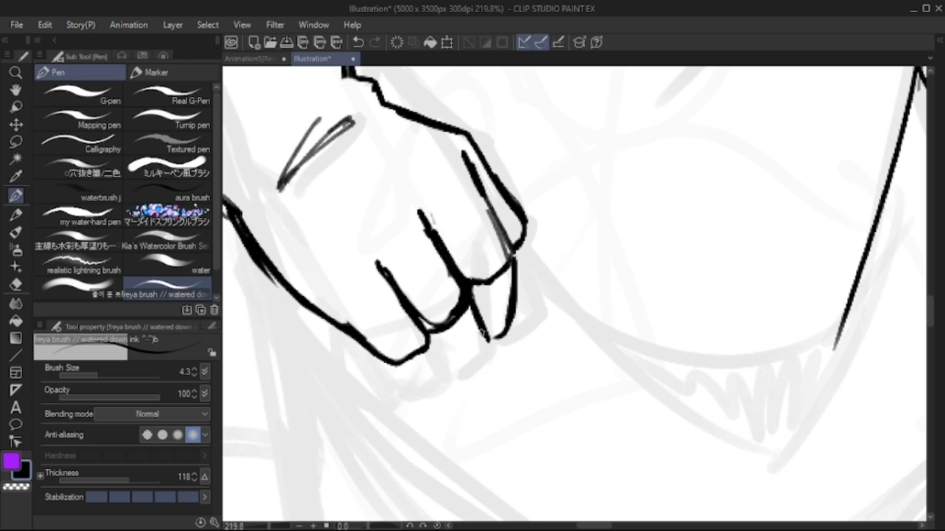
{"action": "left_click_drag", "start_coordinate": [433, 366], "coordinate": [492, 337]}
{"action": "mouse_move", "coordinate": [386, 367]}
{"action": "left_mouse_down"}
{"action": "mouse_move", "coordinate": [436, 374]}
{"action": "mouse_move", "coordinate": [450, 349]}
{"action": "mouse_move", "coordinate": [465, 355]}
{"action": "left_mouse_up"}
Ink a curved glove cuff band around the wrist, undoing the misplaced strokes
{"action": "left_click", "coordinate": [524, 276], "text": "ctrl+alt"}
{"action": "scroll", "coordinate": [698, 152], "scroll_direction": "down", "scroll_amount": 2}
{"action": "scroll", "coordinate": [699, 153], "scroll_direction": "up", "scroll_amount": 3}
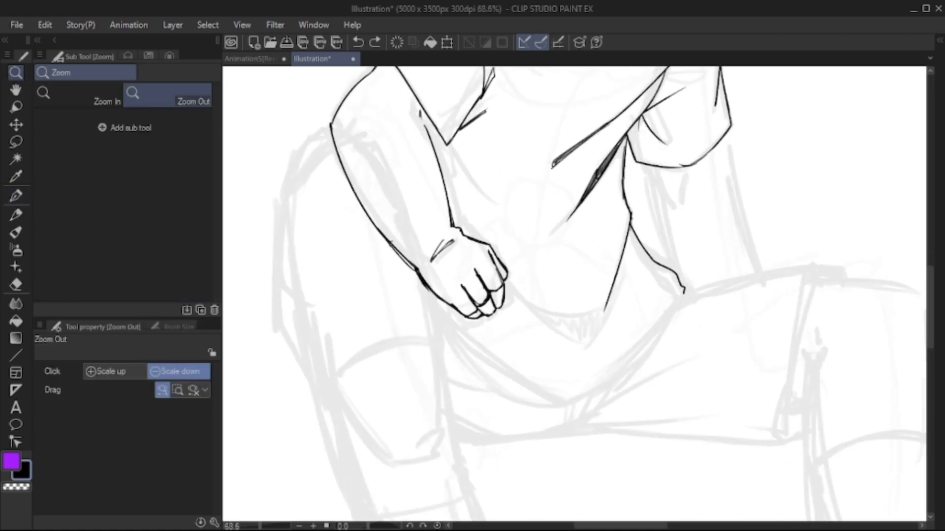
{"action": "scroll", "coordinate": [573, 294], "scroll_direction": "up", "scroll_amount": 1}
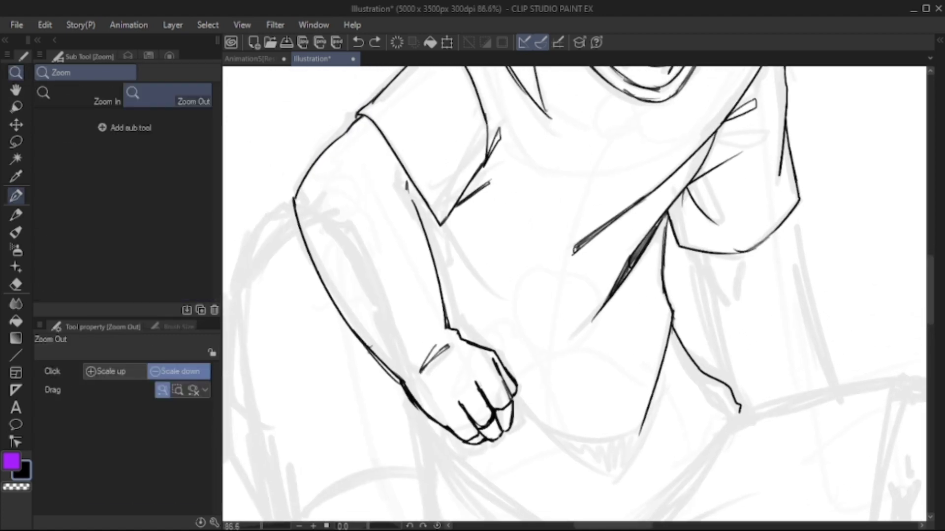
{"action": "scroll", "coordinate": [433, 340], "scroll_direction": "up", "scroll_amount": 2}
{"action": "key", "text": "b"}
{"action": "key", "text": "p"}
{"action": "mouse_move", "coordinate": [442, 268]}
{"action": "left_mouse_down"}
{"action": "mouse_move", "coordinate": [377, 286]}
{"action": "mouse_move", "coordinate": [317, 349]}
{"action": "mouse_move", "coordinate": [465, 309]}
{"action": "left_mouse_up"}
{"action": "mouse_move", "coordinate": [309, 356]}
{"action": "left_mouse_down"}
{"action": "mouse_move", "coordinate": [344, 402]}
{"action": "mouse_move", "coordinate": [430, 326]}
{"action": "mouse_move", "coordinate": [463, 314]}
{"action": "left_mouse_up"}
{"action": "key", "text": "ctrl+z"}
{"action": "mouse_move", "coordinate": [351, 400]}
{"action": "left_mouse_down"}
{"action": "mouse_move", "coordinate": [364, 408]}
{"action": "mouse_move", "coordinate": [352, 406]}
{"action": "left_mouse_up"}
{"action": "key", "text": "ctrl+z"}
Erase the arm outlines that run through the inside of the glove cuff
{"action": "key", "text": "e"}
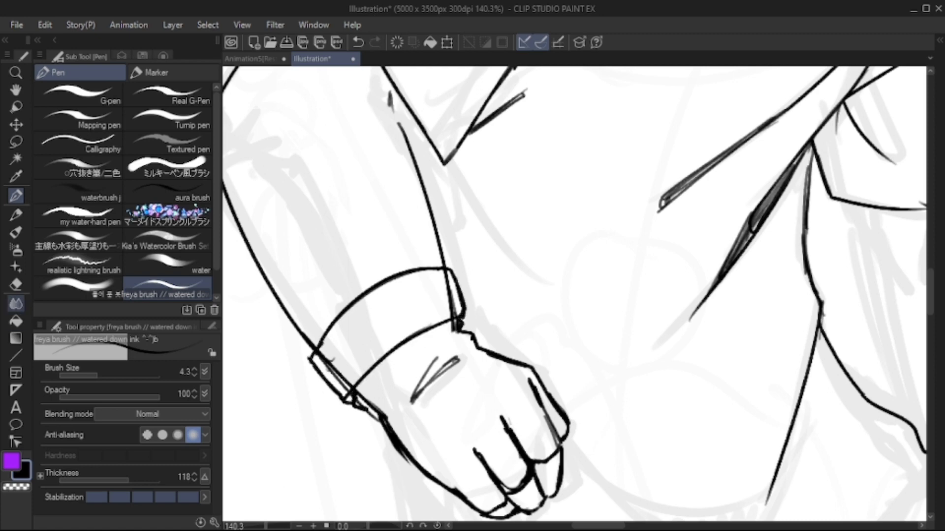
{"action": "mouse_move", "coordinate": [325, 353]}
{"action": "left_mouse_down"}
{"action": "mouse_move", "coordinate": [351, 385]}
{"action": "mouse_move", "coordinate": [370, 391]}
{"action": "mouse_move", "coordinate": [369, 404]}
{"action": "mouse_move", "coordinate": [375, 387]}
{"action": "left_mouse_up"}
{"action": "mouse_move", "coordinate": [443, 273]}
{"action": "left_mouse_down"}
{"action": "mouse_move", "coordinate": [449, 327]}
{"action": "mouse_move", "coordinate": [459, 329]}
{"action": "left_mouse_up"}
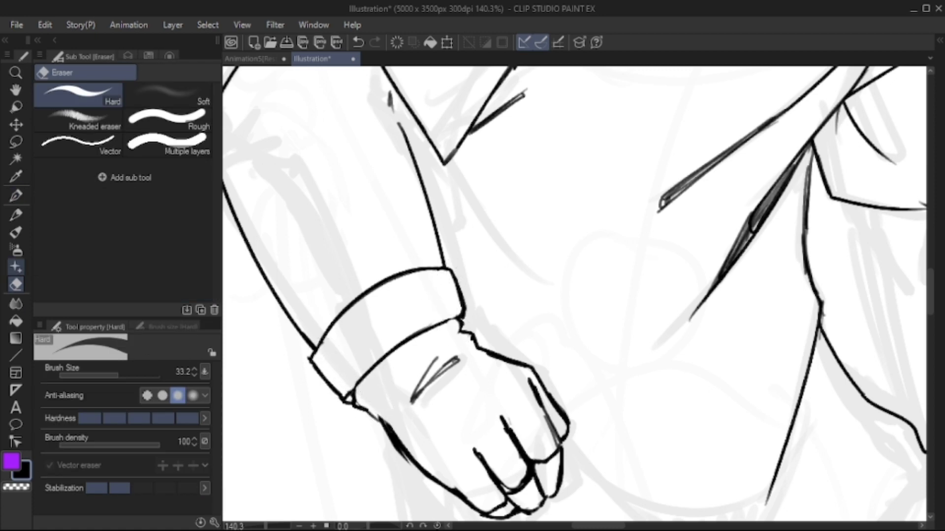
Ink an inner edge line along the end of the cuff, add a small oval button, and reinforce the wrist corner
{"action": "key", "text": "p"}
{"action": "left_click_drag", "start_coordinate": [317, 345], "coordinate": [353, 390]}
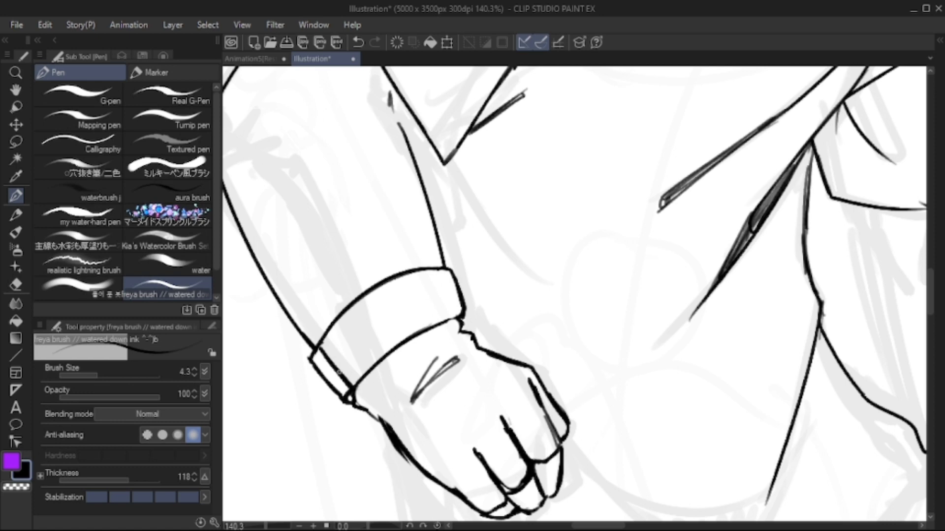
{"action": "left_click_drag", "start_coordinate": [339, 345], "coordinate": [339, 346]}
{"action": "left_click_drag", "start_coordinate": [458, 320], "coordinate": [466, 336]}
Draw a large oval with a smaller oval inside it on the back of the glove
{"action": "left_click_drag", "start_coordinate": [541, 295], "coordinate": [533, 263]}
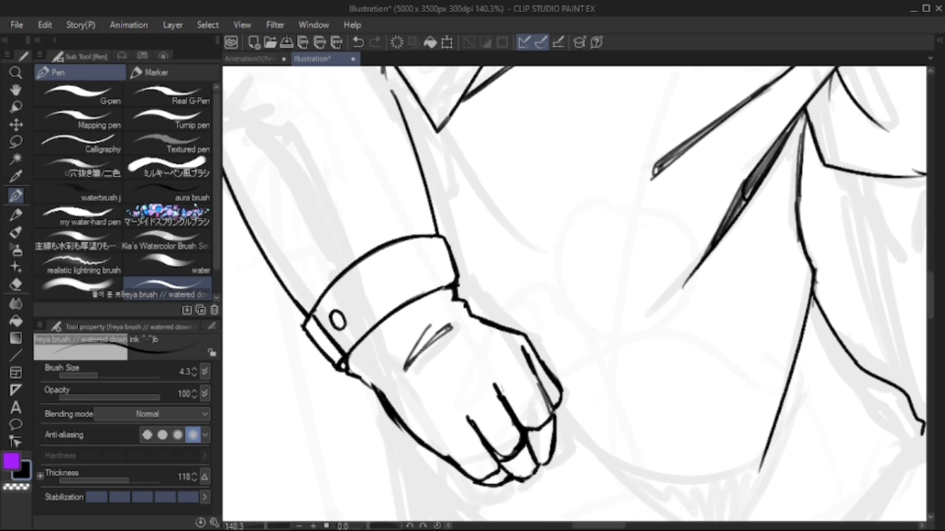
{"action": "mouse_move", "coordinate": [454, 333]}
{"action": "left_mouse_down"}
{"action": "mouse_move", "coordinate": [436, 356]}
{"action": "mouse_move", "coordinate": [461, 334]}
{"action": "mouse_move", "coordinate": [476, 394]}
{"action": "mouse_move", "coordinate": [423, 394]}
{"action": "left_mouse_up"}
{"action": "key", "text": "e"}
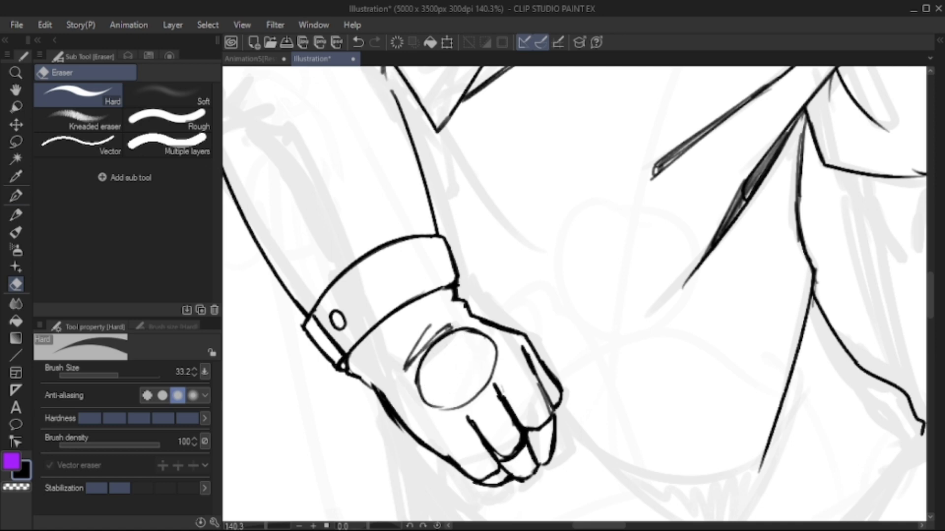
{"action": "key", "text": "p"}
{"action": "mouse_move", "coordinate": [460, 344]}
{"action": "left_mouse_down"}
{"action": "mouse_move", "coordinate": [456, 380]}
{"action": "mouse_move", "coordinate": [473, 353]}
{"action": "left_mouse_up"}
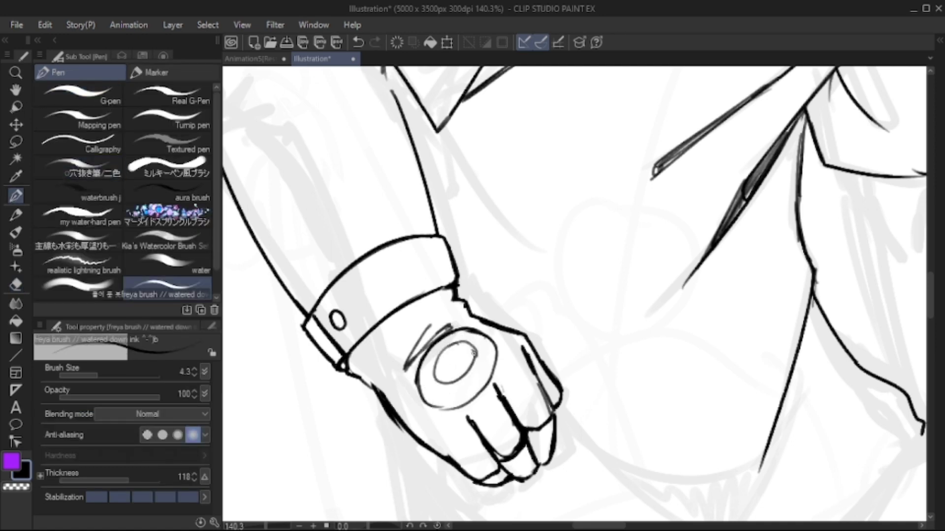
Ink the short line joining the sleeve corner to the arm and a diagonal shirt crease beside the forearm
{"action": "scroll", "coordinate": [575, 293], "scroll_direction": "down", "scroll_amount": 5}
{"action": "scroll", "coordinate": [575, 294], "scroll_direction": "up", "scroll_amount": 5}
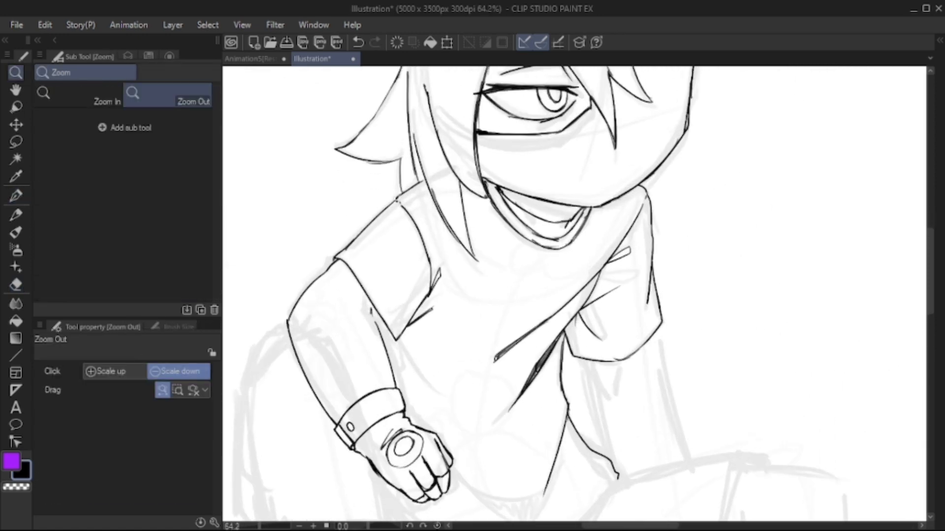
{"action": "left_click_drag", "start_coordinate": [575, 293], "coordinate": [624, 299]}
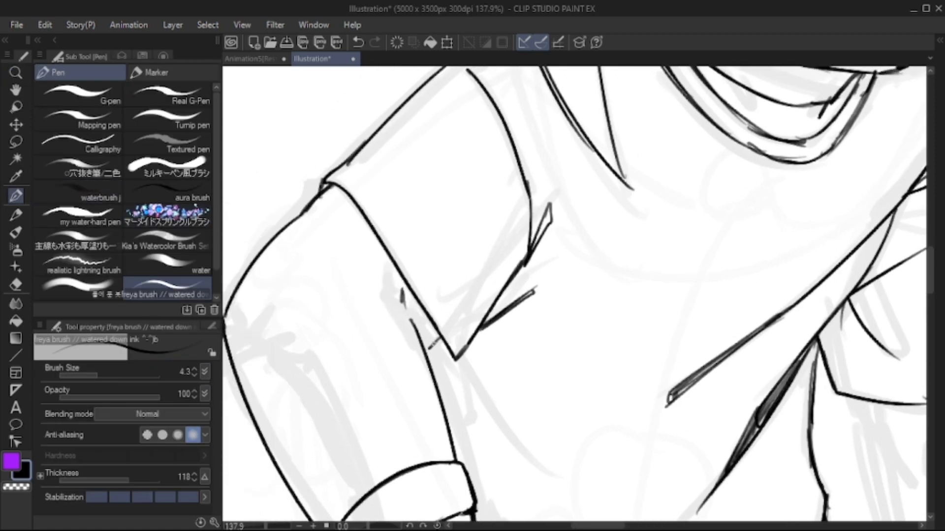
{"action": "scroll", "coordinate": [493, 295], "scroll_direction": "down", "scroll_amount": 4}
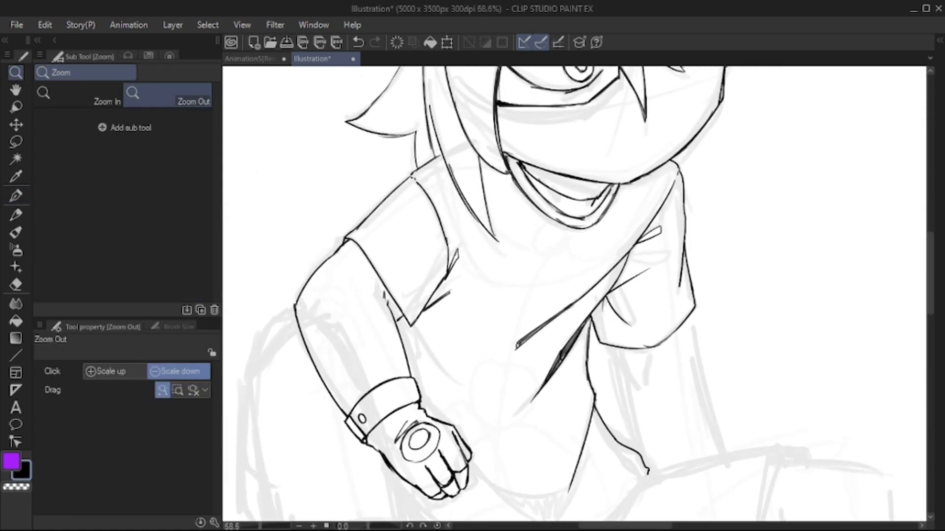
{"action": "left_click_drag", "start_coordinate": [575, 293], "coordinate": [534, 267]}
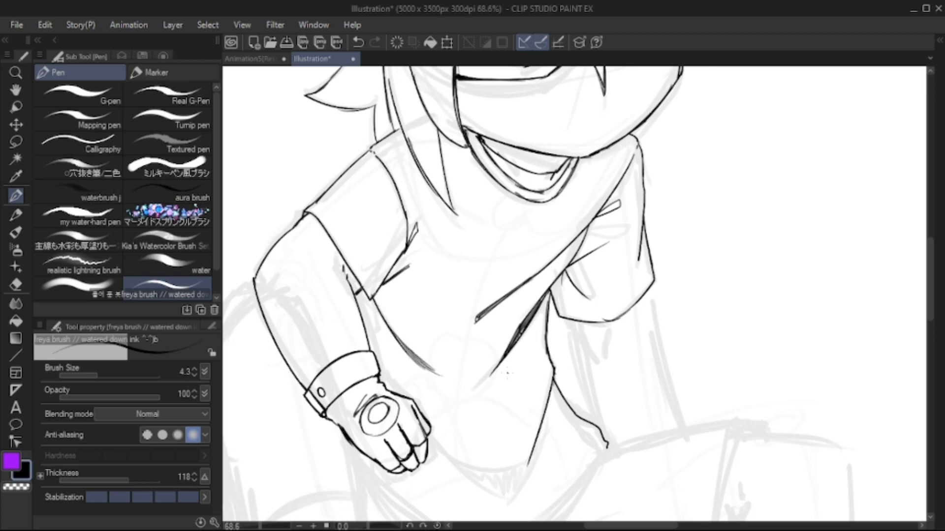
{"action": "left_click_drag", "start_coordinate": [534, 267], "coordinate": [571, 236]}
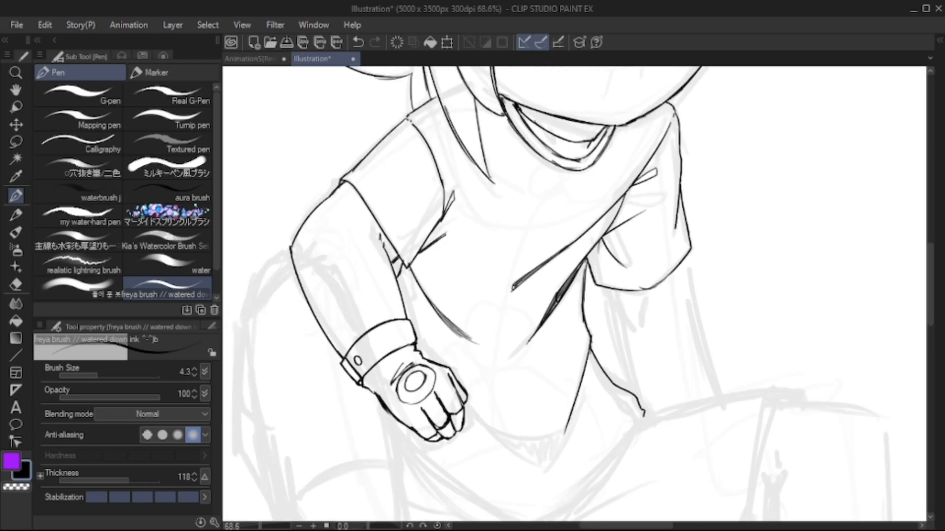
Ink the shirt's lower hem from the waist corner around and up to the gloved hand, doubling the line below the hand
{"action": "mouse_move", "coordinate": [571, 345]}
{"action": "left_mouse_down"}
{"action": "mouse_move", "coordinate": [566, 215]}
{"action": "mouse_move", "coordinate": [588, 207]}
{"action": "left_mouse_up"}
{"action": "mouse_move", "coordinate": [662, 275]}
{"action": "left_mouse_down"}
{"action": "mouse_move", "coordinate": [608, 364]}
{"action": "mouse_move", "coordinate": [566, 378]}
{"action": "left_mouse_up"}
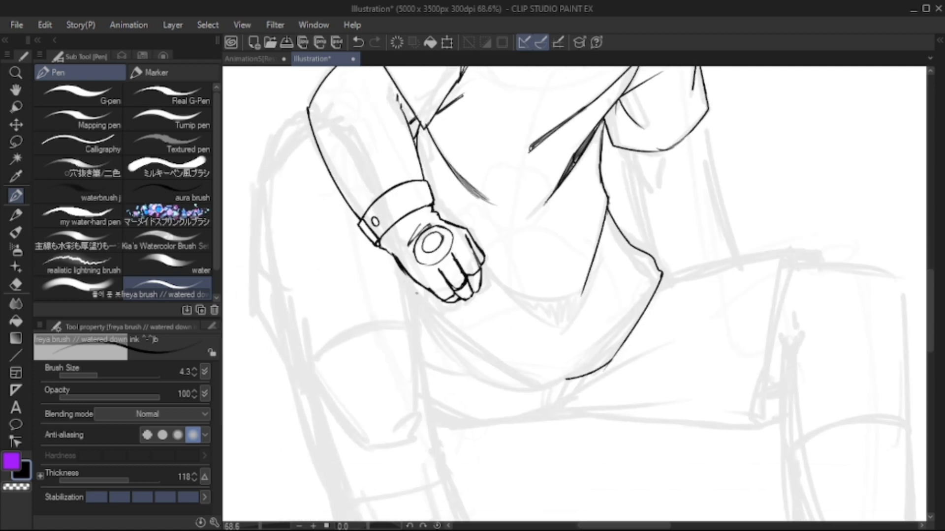
{"action": "mouse_move", "coordinate": [401, 272]}
{"action": "left_mouse_down"}
{"action": "mouse_move", "coordinate": [433, 349]}
{"action": "mouse_move", "coordinate": [528, 389]}
{"action": "left_mouse_up"}
{"action": "mouse_move", "coordinate": [411, 287]}
{"action": "left_mouse_down"}
{"action": "mouse_move", "coordinate": [497, 377]}
{"action": "mouse_move", "coordinate": [530, 390]}
{"action": "left_mouse_up"}
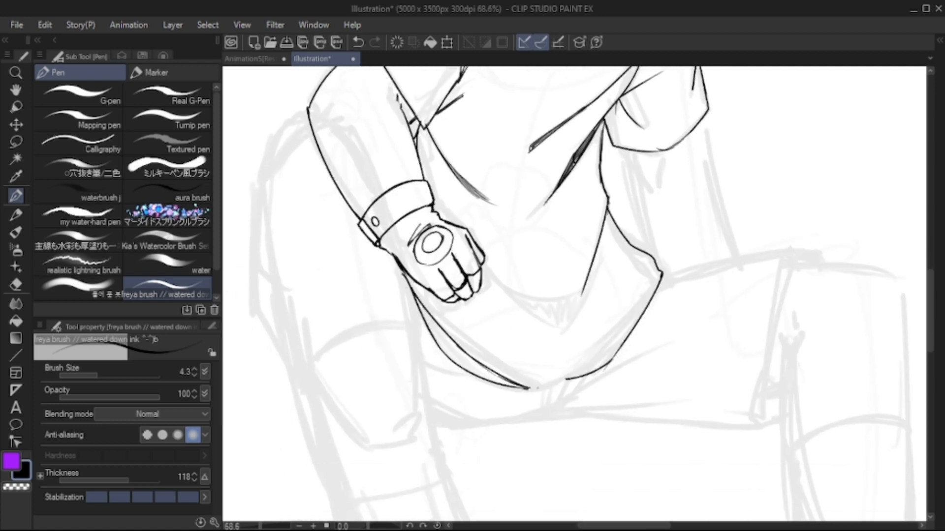
Add the inner hem line on the waist side, join both hem halves at the lowest point, and erase stray ends
{"action": "left_click_drag", "start_coordinate": [560, 242], "coordinate": [546, 259]}
{"action": "scroll", "coordinate": [541, 394], "scroll_direction": "up", "scroll_amount": 5}
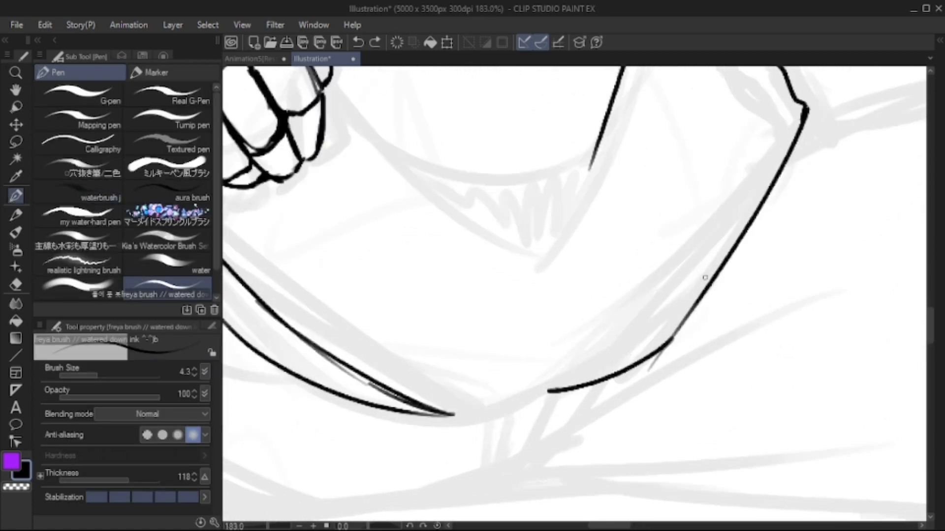
{"action": "left_click_drag", "start_coordinate": [781, 165], "coordinate": [675, 299]}
{"action": "mouse_move", "coordinate": [729, 231]}
{"action": "left_mouse_down"}
{"action": "mouse_move", "coordinate": [541, 394]}
{"action": "mouse_move", "coordinate": [441, 416]}
{"action": "left_mouse_up"}
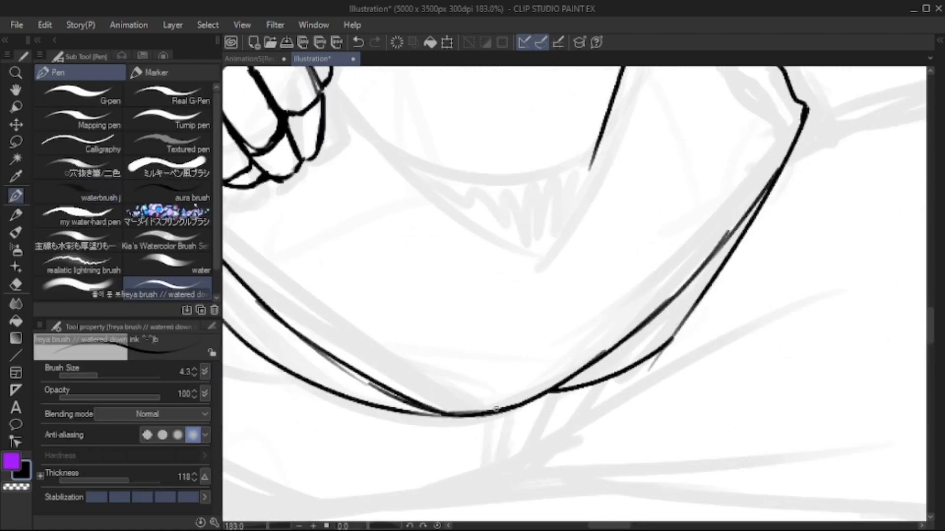
{"action": "left_click_drag", "start_coordinate": [516, 408], "coordinate": [549, 392]}
{"action": "key", "text": "e"}
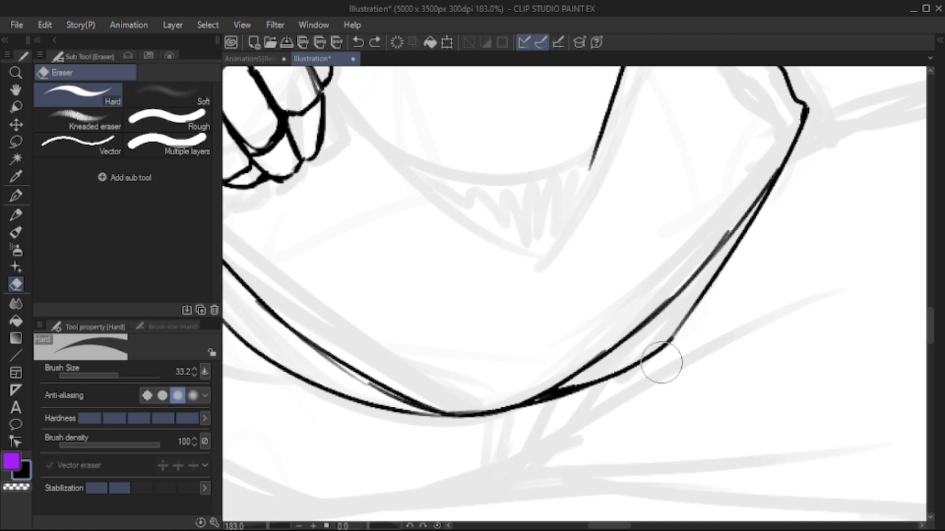
{"action": "left_click_drag", "start_coordinate": [612, 336], "coordinate": [756, 383]}
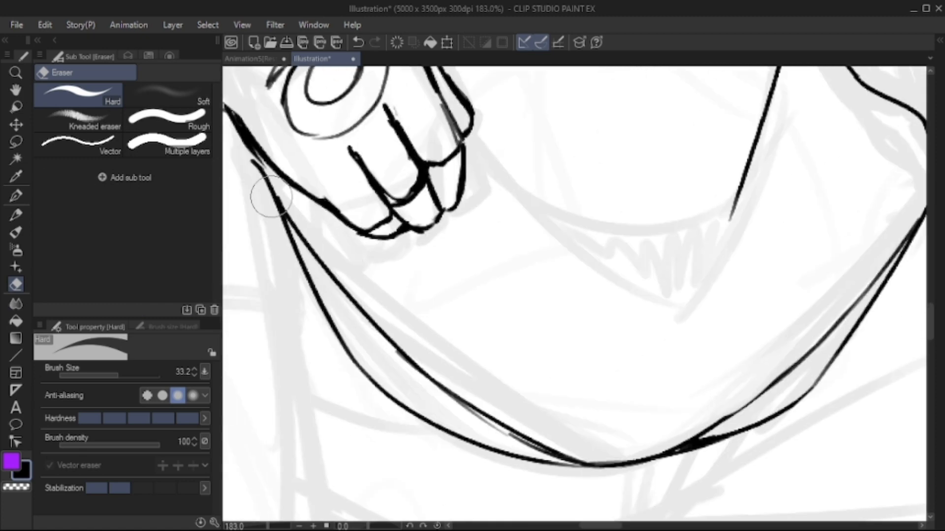
Ink the pointed fold shape on the shirt between the fist and the waist crease, and fill it with dense hatching
{"action": "key", "text": "ctrl+alt+space"}
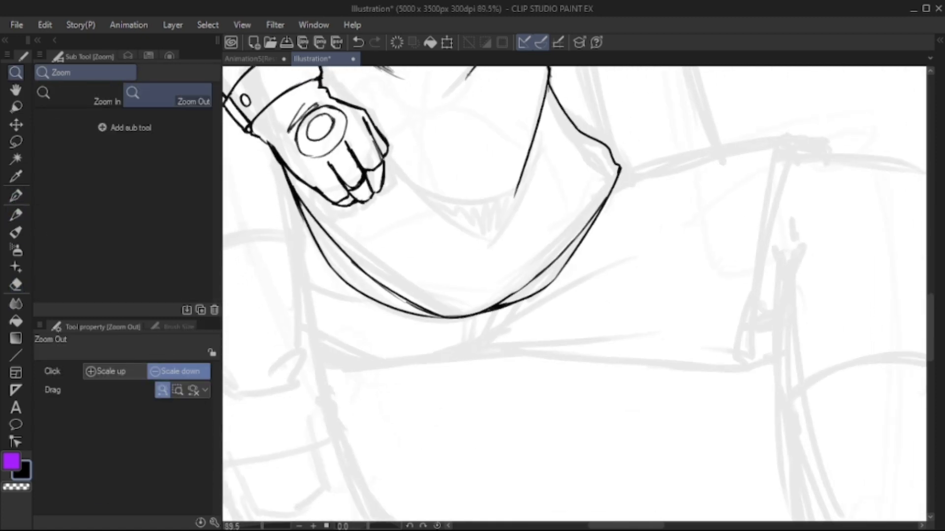
{"action": "key", "text": "p"}
{"action": "mouse_move", "coordinate": [262, 260]}
{"action": "left_mouse_down"}
{"action": "mouse_move", "coordinate": [280, 287]}
{"action": "mouse_move", "coordinate": [394, 369]}
{"action": "left_mouse_up"}
{"action": "mouse_move", "coordinate": [285, 291]}
{"action": "left_mouse_down"}
{"action": "mouse_move", "coordinate": [406, 318]}
{"action": "mouse_move", "coordinate": [407, 379]}
{"action": "mouse_move", "coordinate": [415, 377]}
{"action": "left_mouse_up"}
{"action": "key", "text": "ctrl+z"}
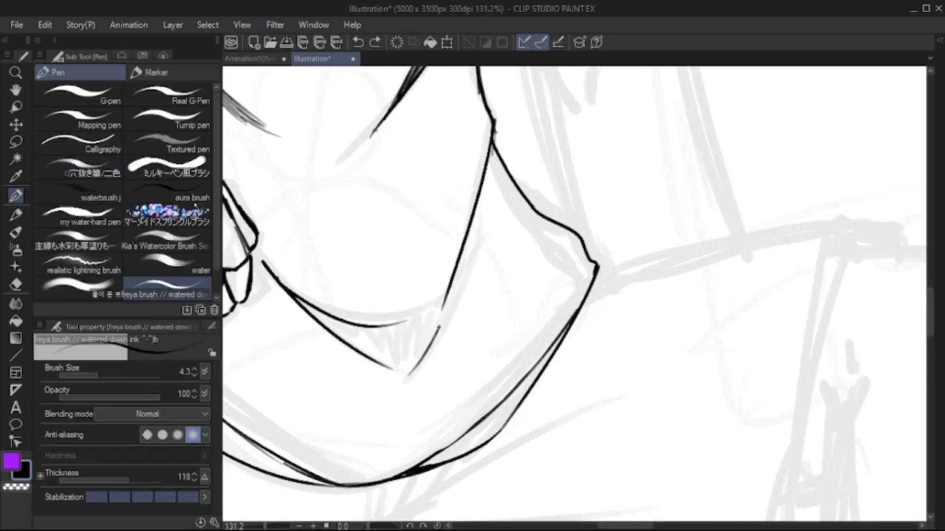
{"action": "left_click_drag", "start_coordinate": [441, 326], "coordinate": [371, 415]}
{"action": "left_click_drag", "start_coordinate": [369, 362], "coordinate": [414, 373]}
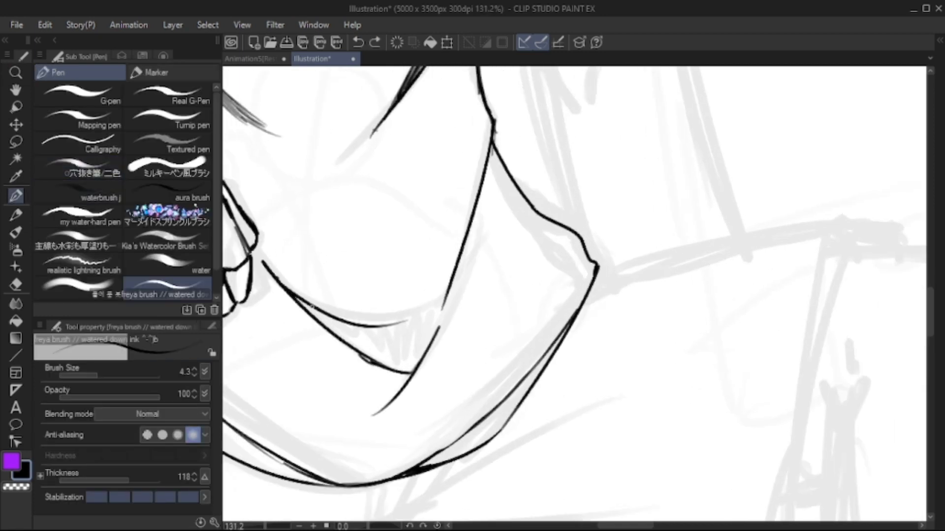
{"action": "mouse_move", "coordinate": [304, 302]}
{"action": "left_mouse_down"}
{"action": "mouse_move", "coordinate": [372, 361]}
{"action": "mouse_move", "coordinate": [351, 339]}
{"action": "mouse_move", "coordinate": [393, 368]}
{"action": "mouse_move", "coordinate": [426, 334]}
{"action": "mouse_move", "coordinate": [325, 316]}
{"action": "mouse_move", "coordinate": [420, 353]}
{"action": "mouse_move", "coordinate": [426, 321]}
{"action": "mouse_move", "coordinate": [439, 319]}
{"action": "mouse_move", "coordinate": [413, 346]}
{"action": "mouse_move", "coordinate": [332, 327]}
{"action": "left_mouse_up"}
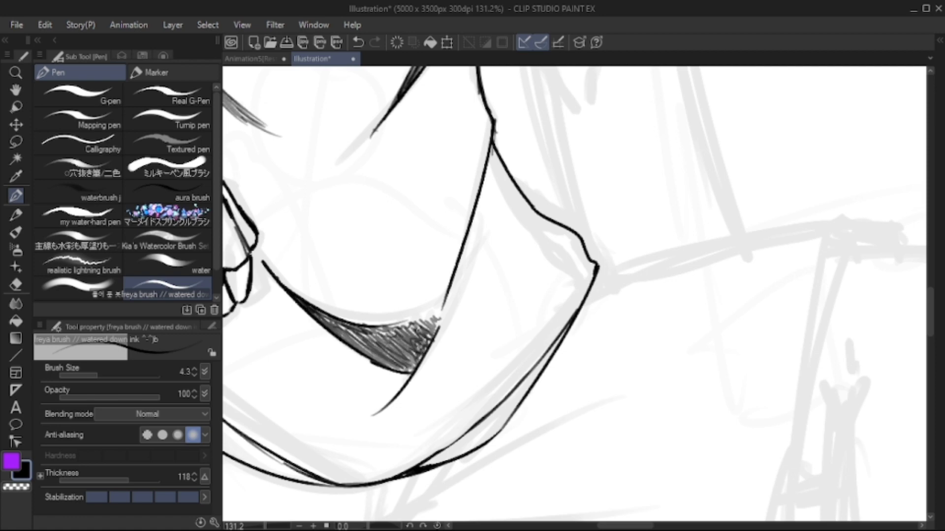
{"action": "left_click_drag", "start_coordinate": [441, 316], "coordinate": [435, 326]}
Ink the inner and outer contours of the far arm from the sleeve opening down to the thigh
{"action": "left_click_drag", "start_coordinate": [541, 246], "coordinate": [571, 335]}
{"action": "scroll", "coordinate": [499, 353], "scroll_direction": "down", "scroll_amount": 6}
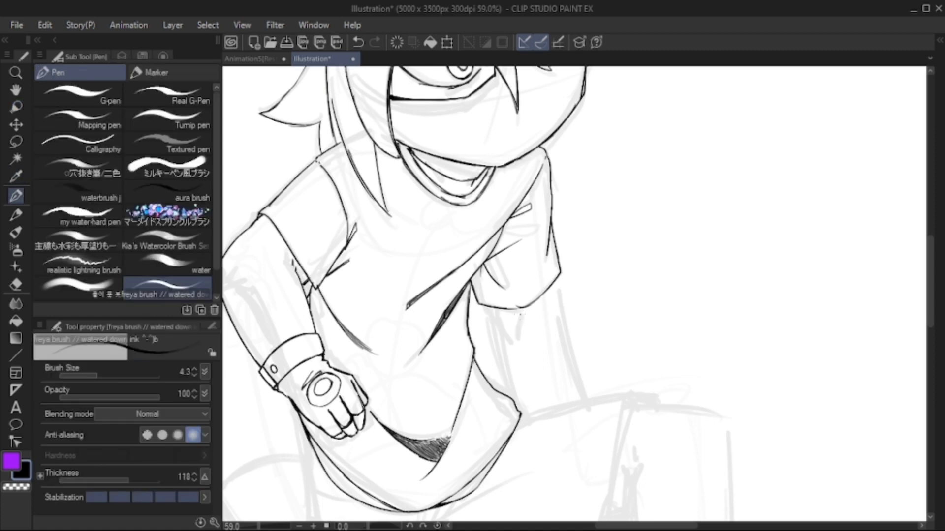
{"action": "left_click_drag", "start_coordinate": [488, 321], "coordinate": [508, 396]}
{"action": "left_click_drag", "start_coordinate": [490, 340], "coordinate": [509, 394]}
{"action": "left_click_drag", "start_coordinate": [552, 279], "coordinate": [563, 338]}
{"action": "mouse_move", "coordinate": [566, 340]}
{"action": "left_mouse_down"}
{"action": "mouse_move", "coordinate": [552, 302]}
{"action": "mouse_move", "coordinate": [566, 363]}
{"action": "left_mouse_up"}
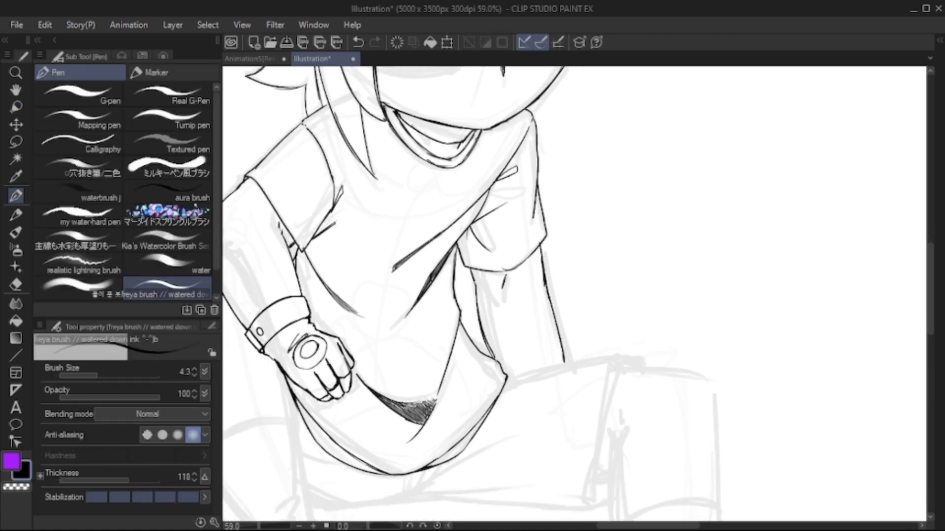
Ink the outer contour of the bent knee behind the forearm, and undo the trial line below the wrist
{"action": "left_click_drag", "start_coordinate": [541, 295], "coordinate": [763, 208]}
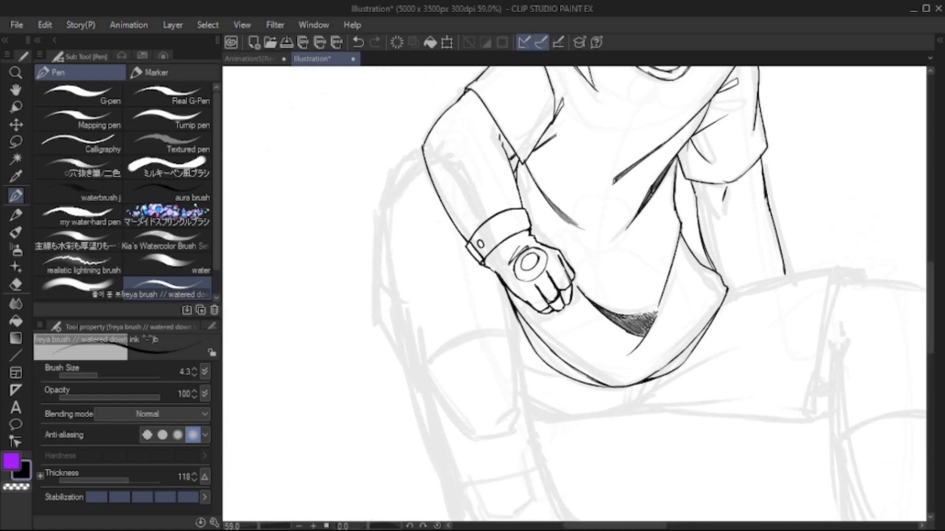
{"action": "left_click_drag", "start_coordinate": [541, 295], "coordinate": [543, 261]}
{"action": "left_click_drag", "start_coordinate": [387, 180], "coordinate": [409, 315]}
{"action": "left_click_drag", "start_coordinate": [492, 232], "coordinate": [494, 306]}
{"action": "key", "text": "ctrl+z"}
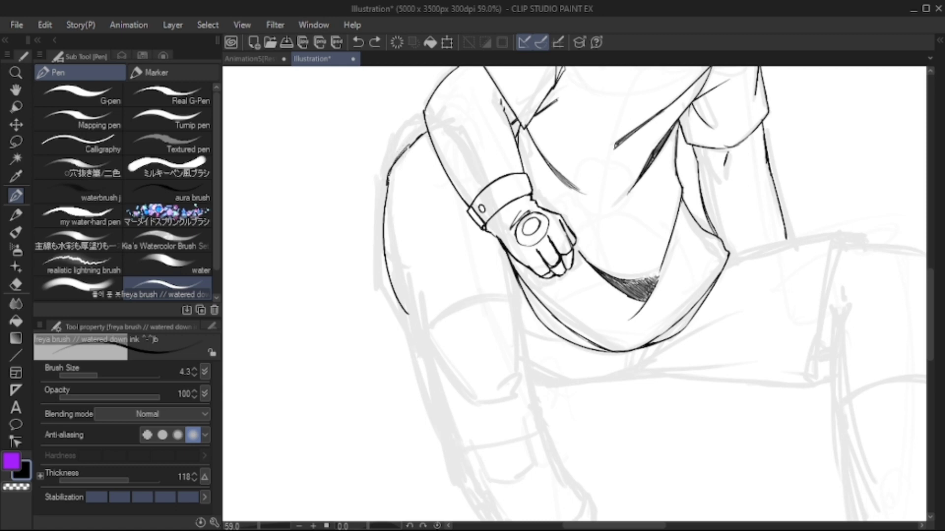
Extend and thicken the knee's outer contour, and ink a straight leg line down from the glove cuff
{"action": "left_click_drag", "start_coordinate": [541, 296], "coordinate": [540, 283]}
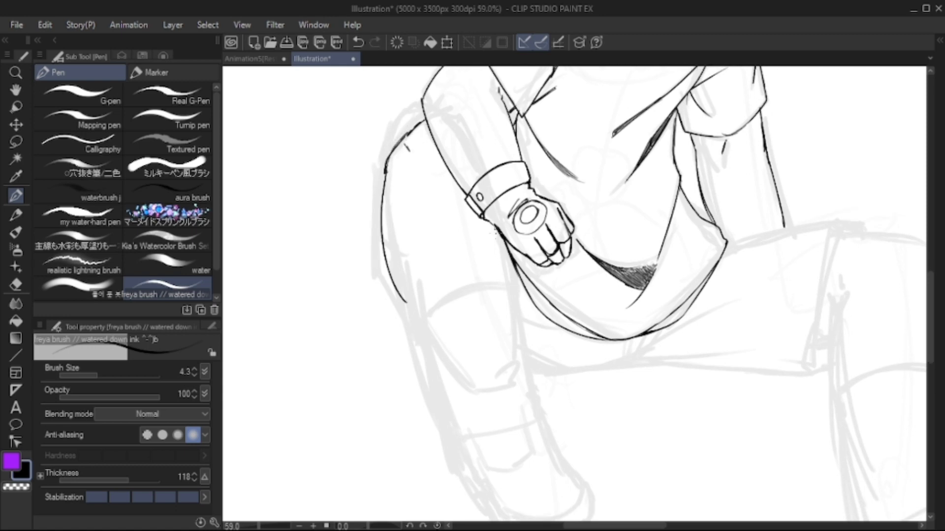
{"action": "left_click_drag", "start_coordinate": [493, 227], "coordinate": [495, 290]}
{"action": "mouse_move", "coordinate": [385, 169]}
{"action": "left_mouse_down"}
{"action": "mouse_move", "coordinate": [397, 291]}
{"action": "mouse_move", "coordinate": [418, 326]}
{"action": "left_mouse_up"}
{"action": "left_click_drag", "start_coordinate": [493, 222], "coordinate": [494, 311]}
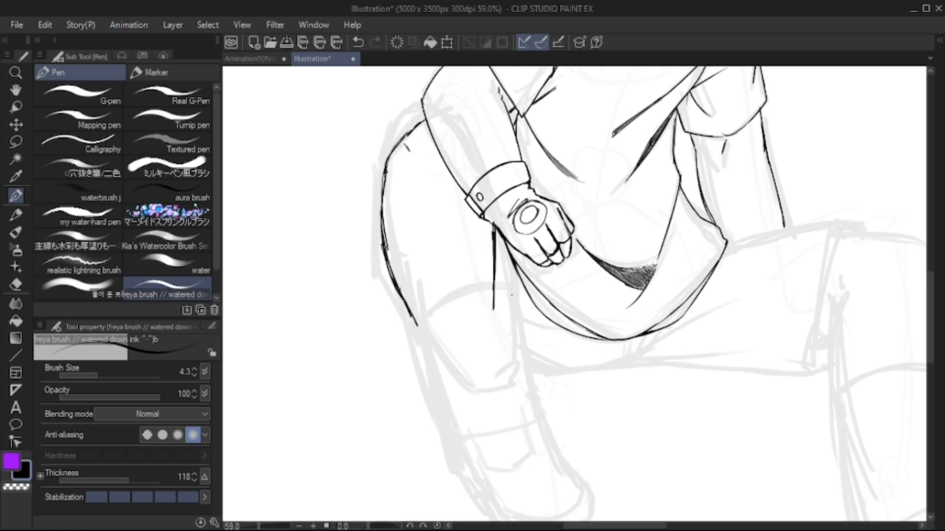
{"action": "left_click_drag", "start_coordinate": [541, 275], "coordinate": [539, 309]}
{"action": "left_click_drag", "start_coordinate": [389, 192], "coordinate": [383, 211]}
{"action": "key", "text": "ctrl+z"}
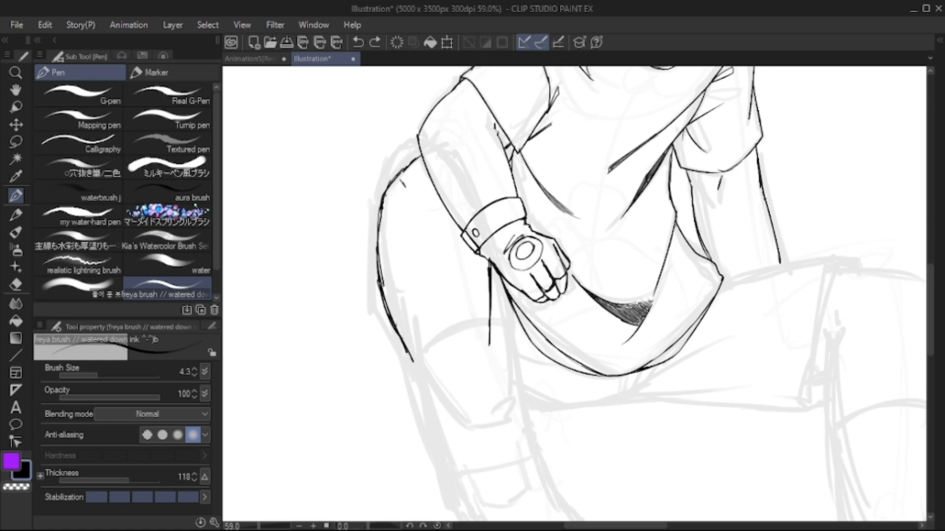
{"action": "scroll", "coordinate": [574, 295], "scroll_direction": "down", "scroll_amount": 1}
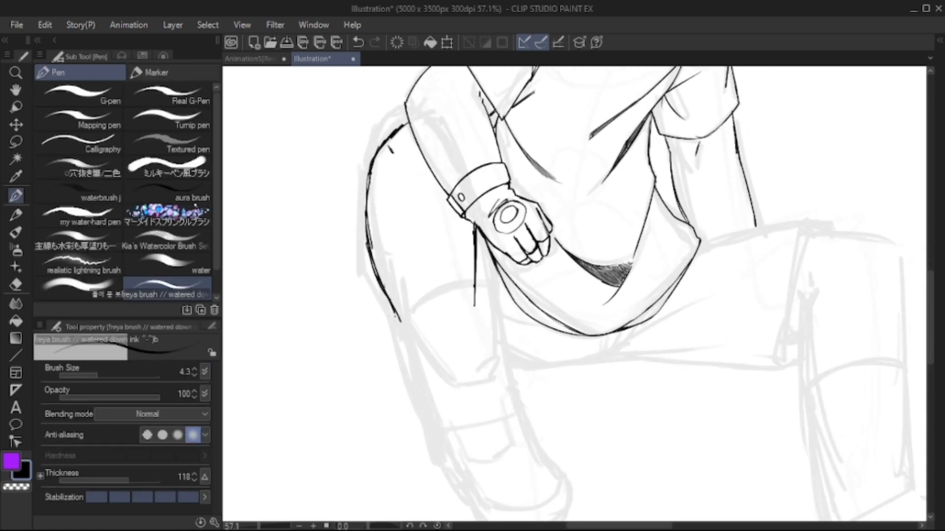
Ink a curved line across the bent leg below the glove, and ink both shin contours down to a rounded ankle end
{"action": "left_click_drag", "start_coordinate": [398, 323], "coordinate": [473, 303]}
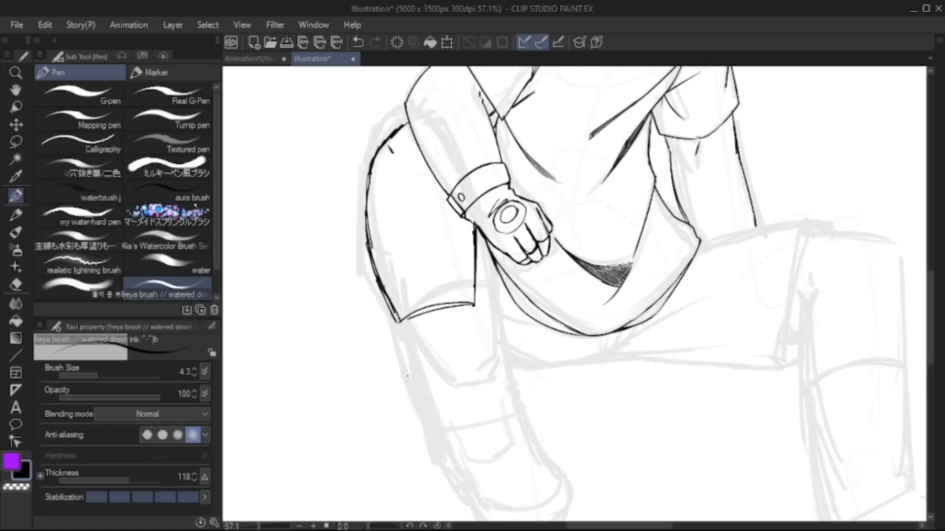
{"action": "scroll", "coordinate": [575, 295], "scroll_direction": "down", "scroll_amount": 1}
{"action": "left_click_drag", "start_coordinate": [391, 290], "coordinate": [458, 455]}
{"action": "mouse_move", "coordinate": [473, 234]}
{"action": "left_mouse_down"}
{"action": "mouse_move", "coordinate": [496, 409]}
{"action": "mouse_move", "coordinate": [467, 455]}
{"action": "left_mouse_up"}
{"action": "left_click_drag", "start_coordinate": [379, 261], "coordinate": [401, 329]}
{"action": "key", "text": "ctrl+z"}
{"action": "left_click_drag", "start_coordinate": [468, 224], "coordinate": [497, 347]}
{"action": "key", "text": "ctrl+z"}
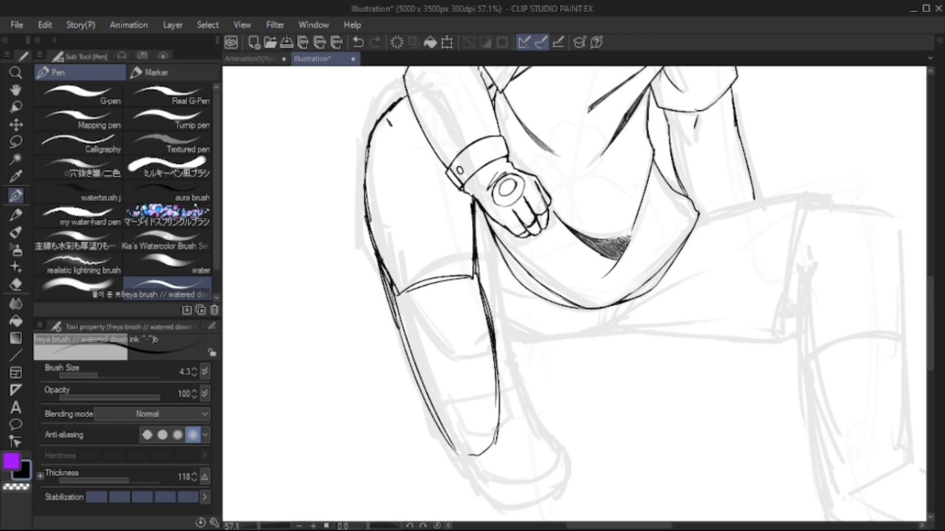
Thicken the inner leg line below the glove cuff, and erase the curve across the leg and the overlapping line ends
{"action": "left_click_drag", "start_coordinate": [465, 195], "coordinate": [478, 268]}
{"action": "key", "text": "e"}
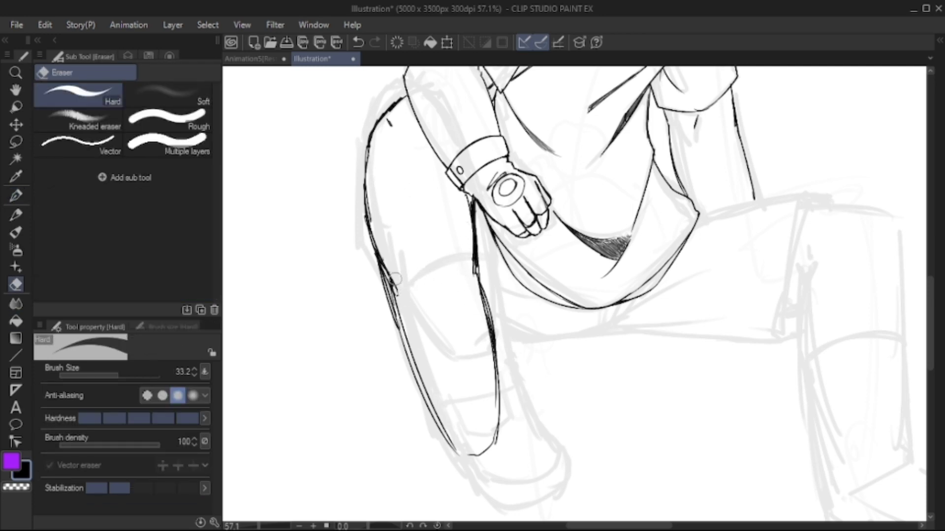
{"action": "mouse_move", "coordinate": [395, 279]}
{"action": "left_mouse_down"}
{"action": "mouse_move", "coordinate": [415, 372]}
{"action": "mouse_move", "coordinate": [381, 244]}
{"action": "left_mouse_up"}
{"action": "mouse_move", "coordinate": [474, 246]}
{"action": "left_mouse_down"}
{"action": "mouse_move", "coordinate": [474, 275]}
{"action": "mouse_move", "coordinate": [487, 261]}
{"action": "left_mouse_up"}
{"action": "scroll", "coordinate": [461, 227], "scroll_direction": "down", "scroll_amount": 3}
{"action": "scroll", "coordinate": [461, 227], "scroll_direction": "up", "scroll_amount": 1}
{"action": "key", "text": "p"}
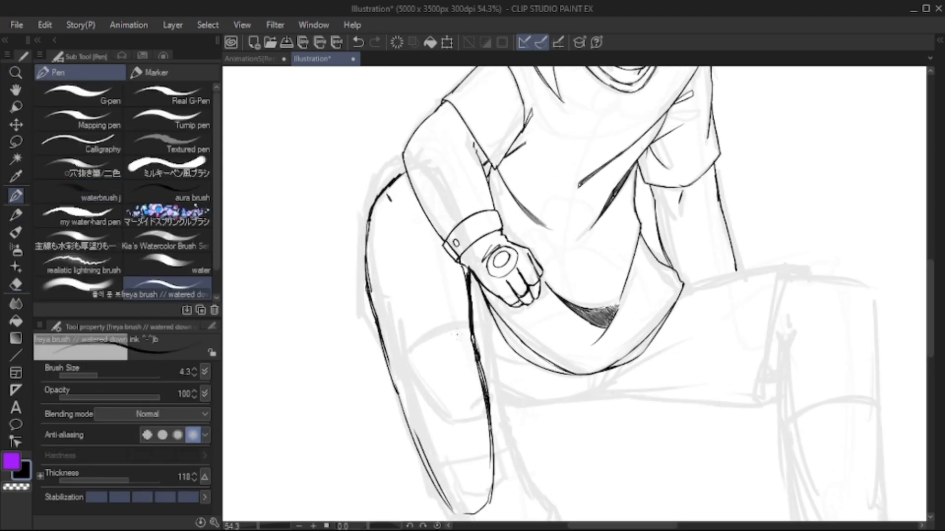
Erase the bent knee's outer contour and redraw it as a smoother curve joining the shin line
{"action": "key", "text": "e"}
{"action": "left_click_drag", "start_coordinate": [385, 211], "coordinate": [368, 317]}
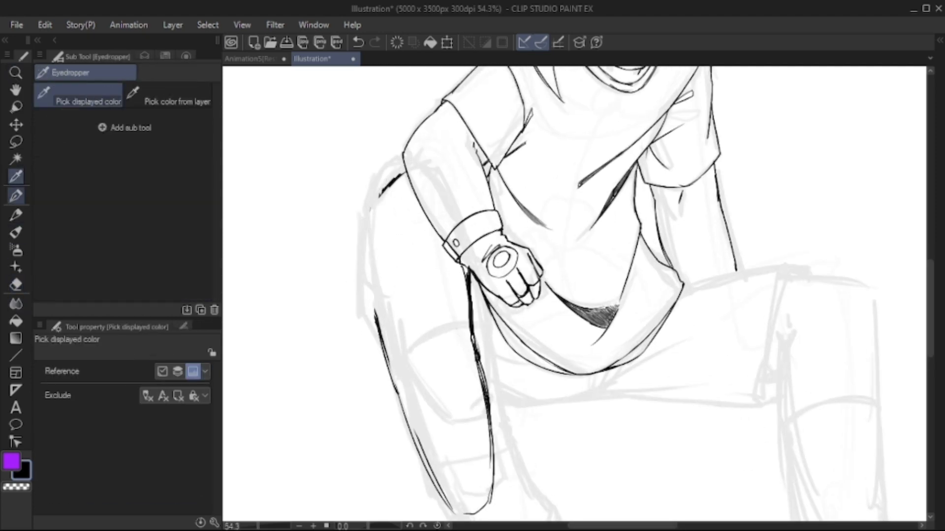
{"action": "key", "text": "p"}
{"action": "left_click_drag", "start_coordinate": [379, 192], "coordinate": [370, 318]}
{"action": "left_click_drag", "start_coordinate": [369, 232], "coordinate": [387, 344]}
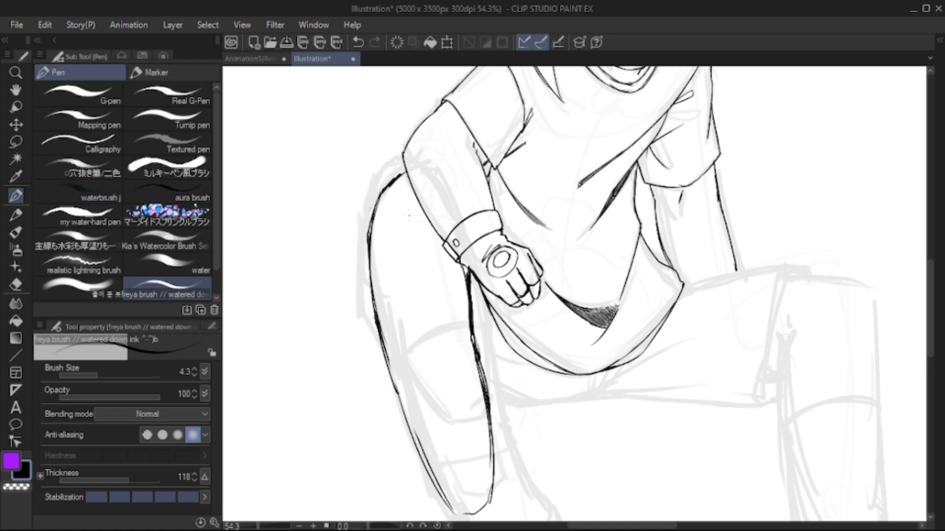
Thin the line at the top of the bent knee and ink a pointed fold along its outer side
{"action": "key", "text": "e"}
{"action": "left_click_drag", "start_coordinate": [396, 182], "coordinate": [363, 227]}
{"action": "key", "text": "p"}
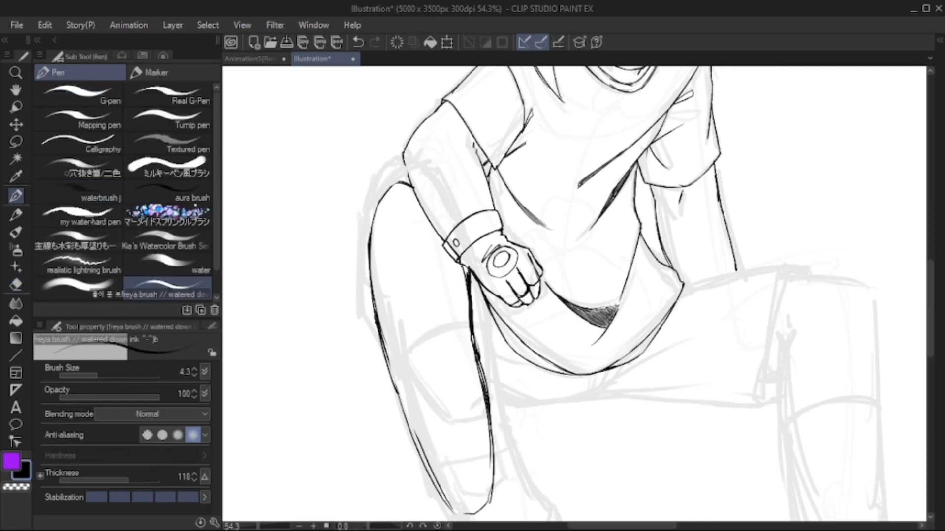
{"action": "key", "text": "ctrl+z"}
{"action": "left_click_drag", "start_coordinate": [368, 234], "coordinate": [361, 309]}
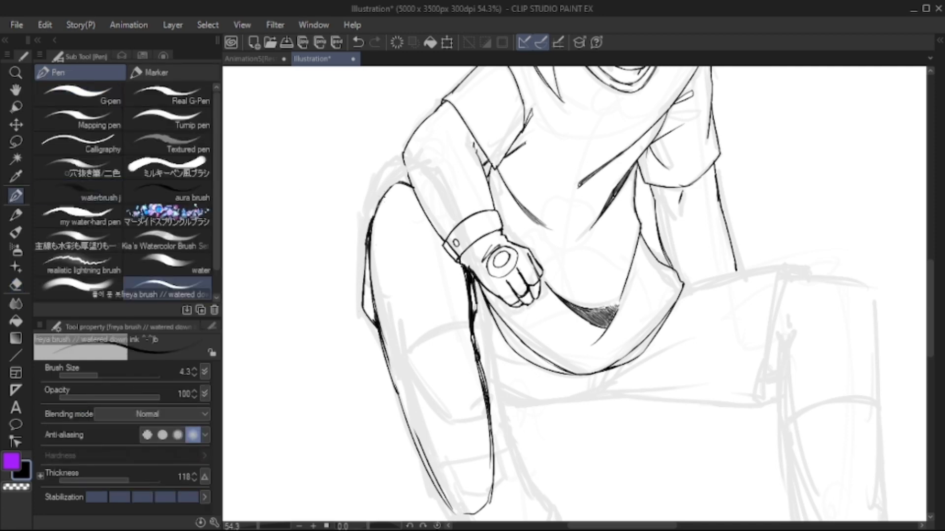
Ink the underside line running from the bent leg beneath the shirt, and add crease lines on the shorts below the shirt hem
{"action": "left_click_drag", "start_coordinate": [575, 296], "coordinate": [559, 293]}
{"action": "key", "text": "ctrl+z"}
{"action": "mouse_move", "coordinate": [459, 311]}
{"action": "left_mouse_down"}
{"action": "mouse_move", "coordinate": [485, 374]}
{"action": "mouse_move", "coordinate": [497, 361]}
{"action": "mouse_move", "coordinate": [475, 368]}
{"action": "mouse_move", "coordinate": [536, 399]}
{"action": "mouse_move", "coordinate": [614, 397]}
{"action": "left_mouse_up"}
{"action": "key", "text": "ctrl+z"}
{"action": "key", "text": "ctrl+z"}
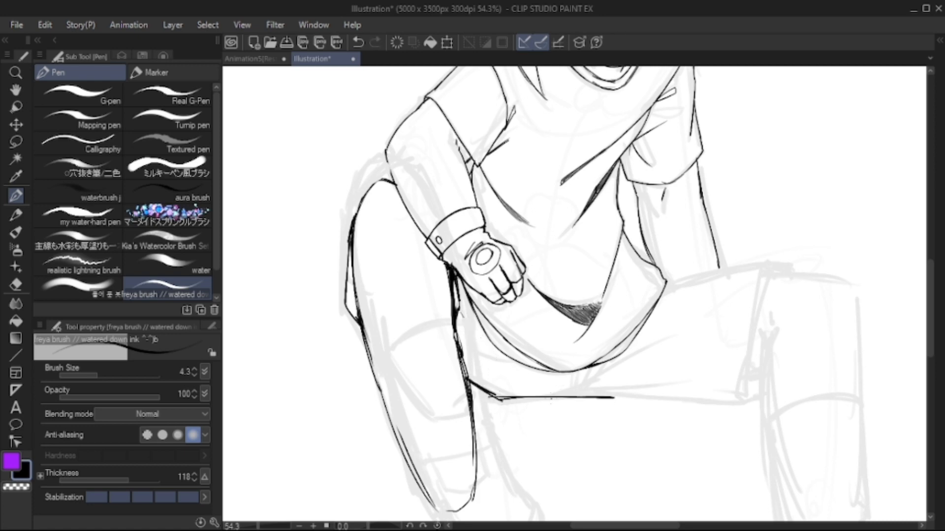
{"action": "left_click_drag", "start_coordinate": [517, 401], "coordinate": [667, 394]}
{"action": "key", "text": "ctrl+z"}
{"action": "left_click_drag", "start_coordinate": [547, 398], "coordinate": [685, 378]}
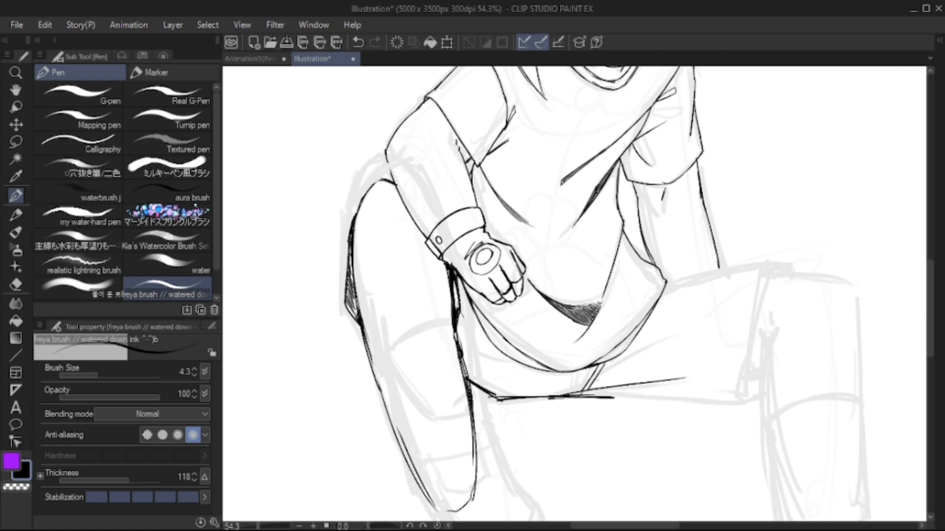
Ink the top contour, slanted hem and remaining underside line of the shorts on the outstretched thigh
{"action": "scroll", "coordinate": [613, 293], "scroll_direction": "down", "scroll_amount": 1}
{"action": "left_click_drag", "start_coordinate": [542, 275], "coordinate": [495, 298]}
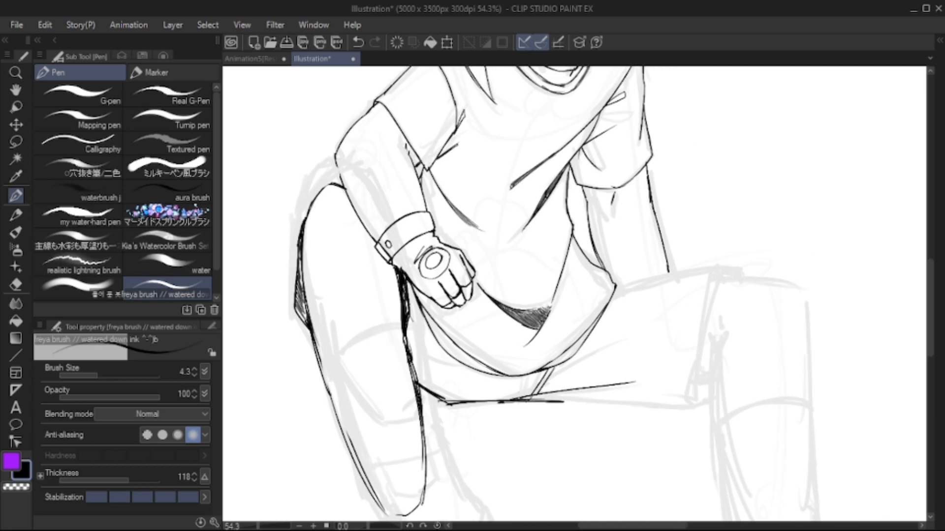
{"action": "scroll", "coordinate": [574, 294], "scroll_direction": "down", "scroll_amount": 1}
{"action": "mouse_move", "coordinate": [541, 275]}
{"action": "left_mouse_down"}
{"action": "mouse_move", "coordinate": [540, 307]}
{"action": "mouse_move", "coordinate": [401, 249]}
{"action": "left_mouse_up"}
{"action": "mouse_move", "coordinate": [487, 259]}
{"action": "left_mouse_down"}
{"action": "mouse_move", "coordinate": [567, 248]}
{"action": "mouse_move", "coordinate": [550, 366]}
{"action": "left_mouse_up"}
{"action": "left_click_drag", "start_coordinate": [410, 374], "coordinate": [567, 384]}
{"action": "scroll", "coordinate": [542, 295], "scroll_direction": "down", "scroll_amount": 1}
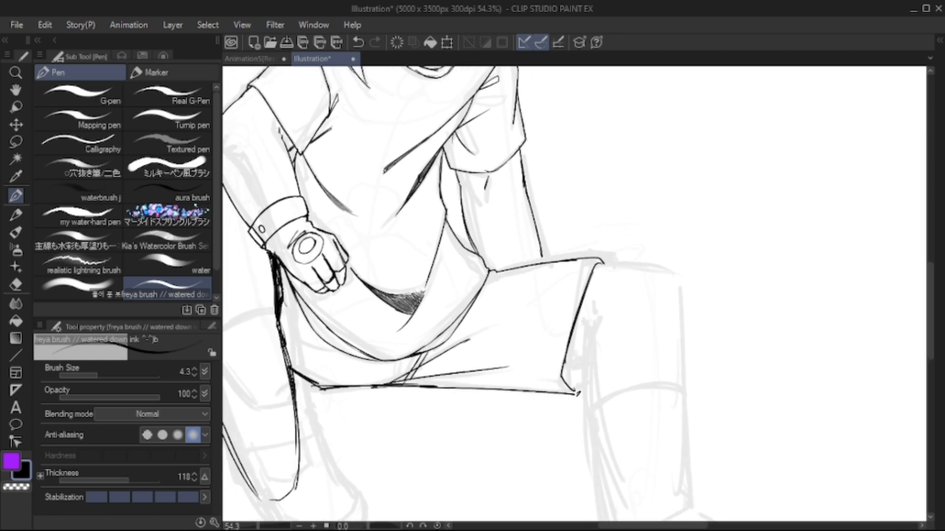
Ink the second leg's inner shin contour, the top of its knee and its long outer contour
{"action": "mouse_move", "coordinate": [524, 300]}
{"action": "left_mouse_down"}
{"action": "mouse_move", "coordinate": [496, 229]}
{"action": "mouse_move", "coordinate": [561, 442]}
{"action": "left_mouse_up"}
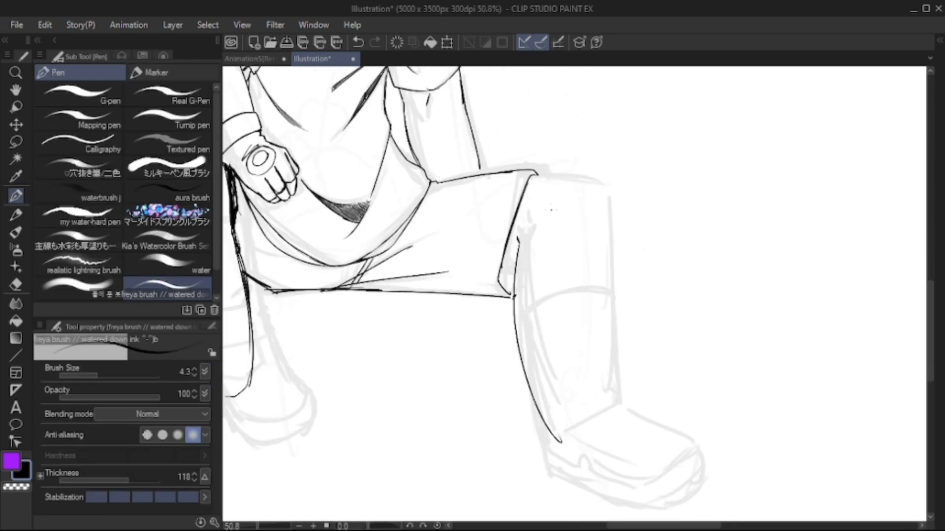
{"action": "mouse_move", "coordinate": [535, 174]}
{"action": "left_mouse_down"}
{"action": "mouse_move", "coordinate": [598, 201]}
{"action": "mouse_move", "coordinate": [610, 294]}
{"action": "left_mouse_up"}
{"action": "key", "text": "ctrl+z"}
{"action": "left_click_drag", "start_coordinate": [573, 183], "coordinate": [607, 210]}
{"action": "left_click_drag", "start_coordinate": [607, 214], "coordinate": [603, 418]}
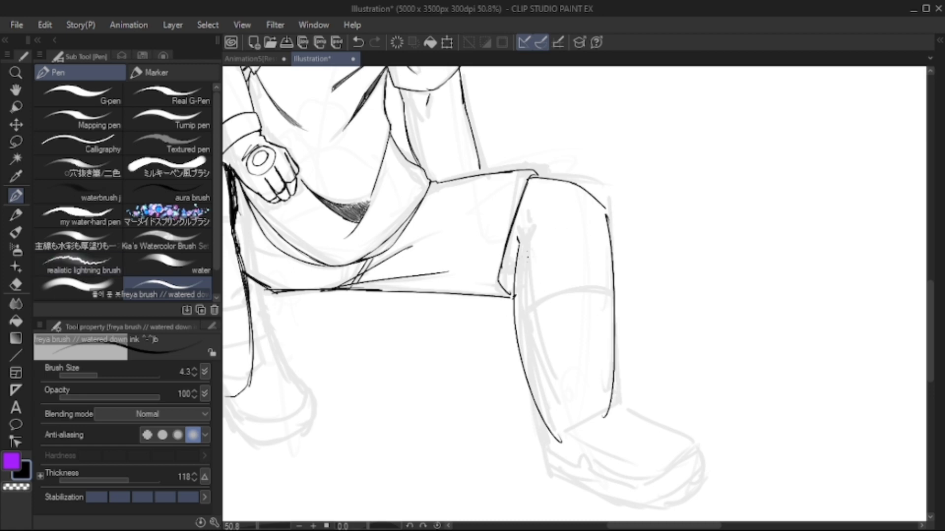
Erase the excess inner leg line at the shorts' hem and ink a short crease mark on the second knee
{"action": "key", "text": "e"}
{"action": "key", "text": "p"}
{"action": "key", "text": "e"}
{"action": "left_click_drag", "start_coordinate": [516, 253], "coordinate": [514, 268]}
{"action": "key", "text": "p"}
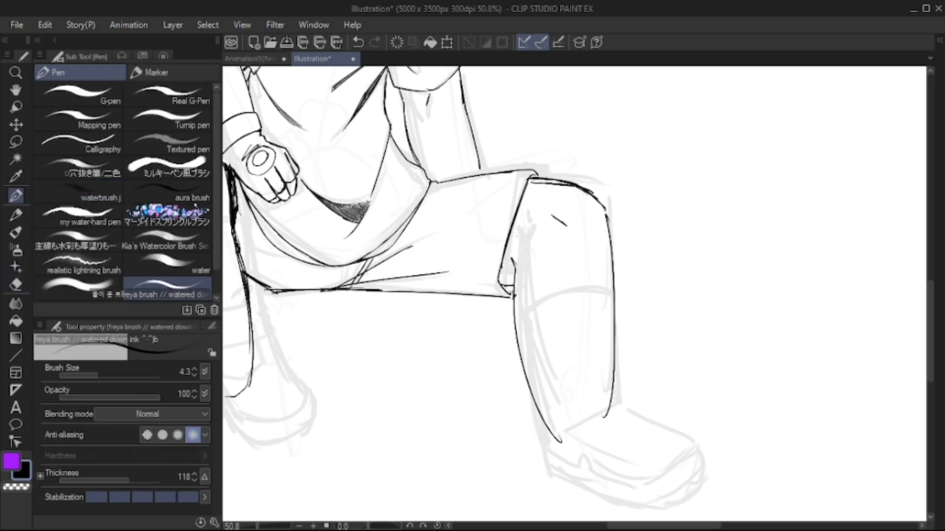
Rework the upper contour of the second knee with a heavier line, and close the shin outline at the ankle
{"action": "key", "text": "ctrl+z"}
{"action": "left_click_drag", "start_coordinate": [527, 179], "coordinate": [576, 187]}
{"action": "key", "text": "ctrl+z"}
{"action": "mouse_move", "coordinate": [492, 295]}
{"action": "left_mouse_down"}
{"action": "mouse_move", "coordinate": [577, 301]}
{"action": "mouse_move", "coordinate": [487, 273]}
{"action": "mouse_move", "coordinate": [485, 241]}
{"action": "left_mouse_up"}
{"action": "mouse_move", "coordinate": [690, 325]}
{"action": "left_mouse_down"}
{"action": "mouse_move", "coordinate": [678, 406]}
{"action": "mouse_move", "coordinate": [613, 361]}
{"action": "left_mouse_up"}
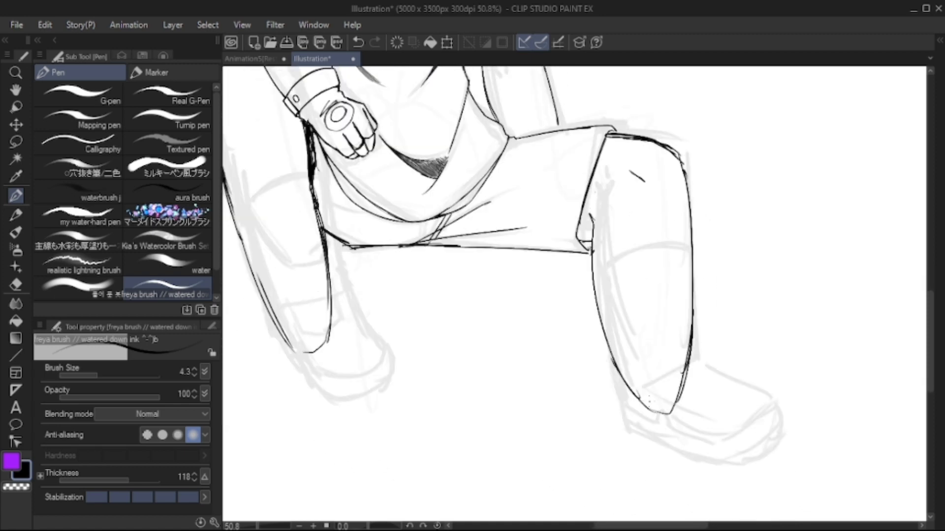
Thicken the second shin's inner contour down to the ankle, and erase the rough edge on the knee's outer corner
{"action": "left_click_drag", "start_coordinate": [598, 310], "coordinate": [644, 409]}
{"action": "left_click_drag", "start_coordinate": [612, 361], "coordinate": [664, 416]}
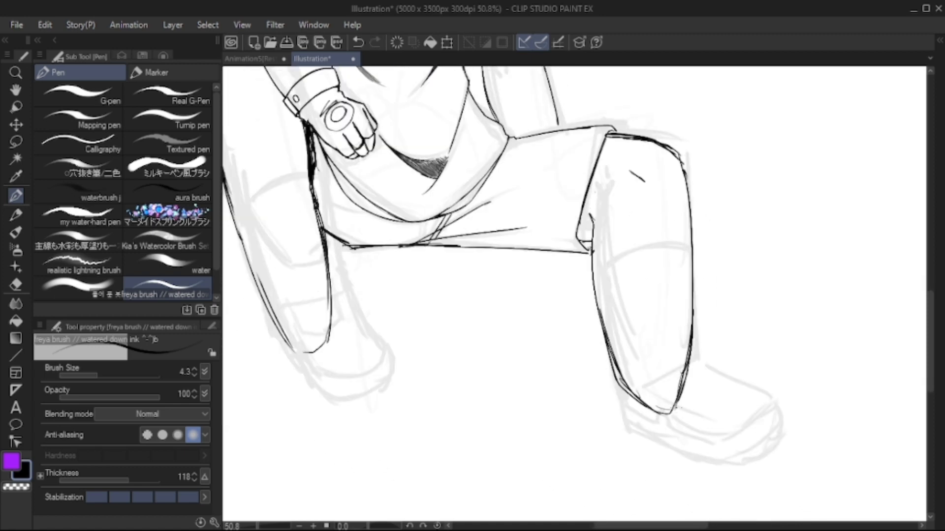
{"action": "mouse_move", "coordinate": [591, 229]}
{"action": "left_mouse_down"}
{"action": "mouse_move", "coordinate": [615, 372]}
{"action": "mouse_move", "coordinate": [656, 405]}
{"action": "mouse_move", "coordinate": [655, 359]}
{"action": "mouse_move", "coordinate": [683, 351]}
{"action": "mouse_move", "coordinate": [680, 409]}
{"action": "left_mouse_up"}
{"action": "key", "text": "e"}
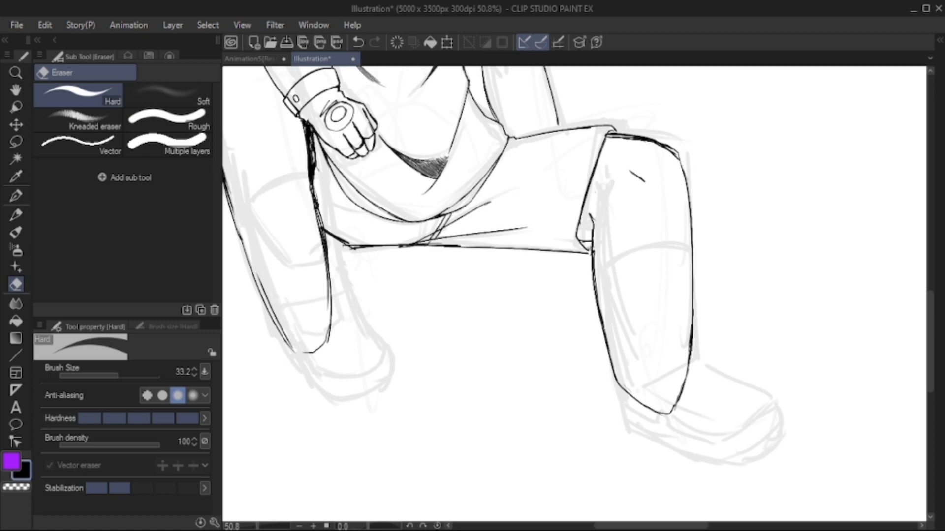
{"action": "left_click_drag", "start_coordinate": [687, 165], "coordinate": [696, 198]}
{"action": "left_click", "coordinate": [15, 196]}
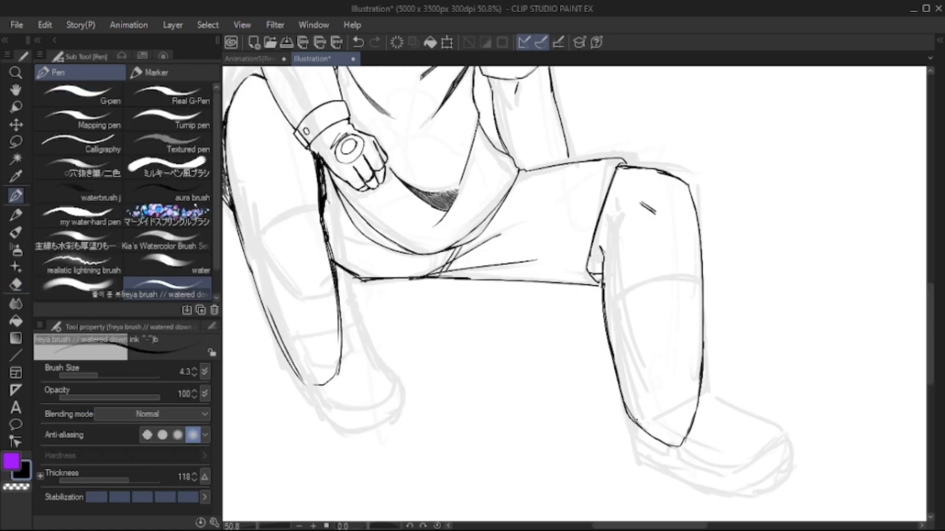
Thicken the bent leg's contour around the ankle, and rework the dark inner line below the glove cuff
{"action": "mouse_move", "coordinate": [262, 310]}
{"action": "left_mouse_down"}
{"action": "mouse_move", "coordinate": [305, 408]}
{"action": "mouse_move", "coordinate": [342, 424]}
{"action": "left_mouse_up"}
{"action": "left_click_drag", "start_coordinate": [357, 370], "coordinate": [349, 407]}
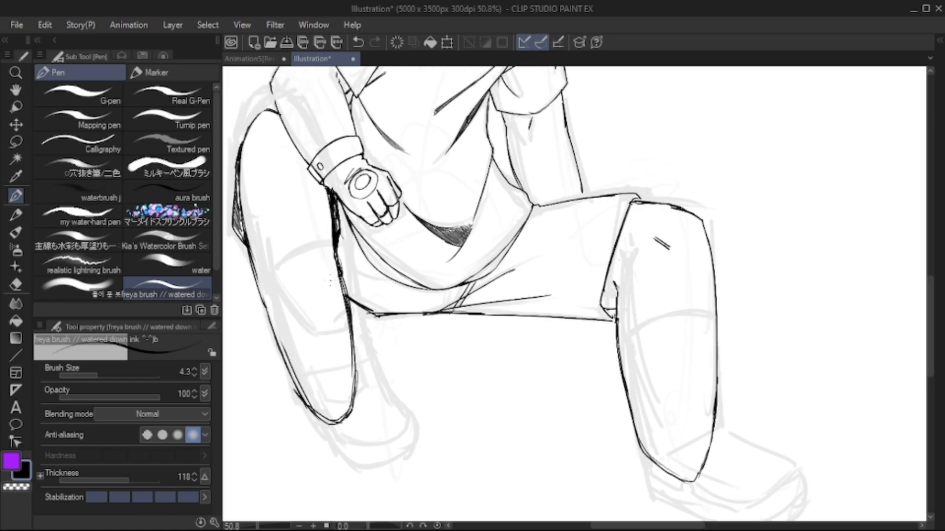
{"action": "left_click_drag", "start_coordinate": [492, 246], "coordinate": [503, 310]}
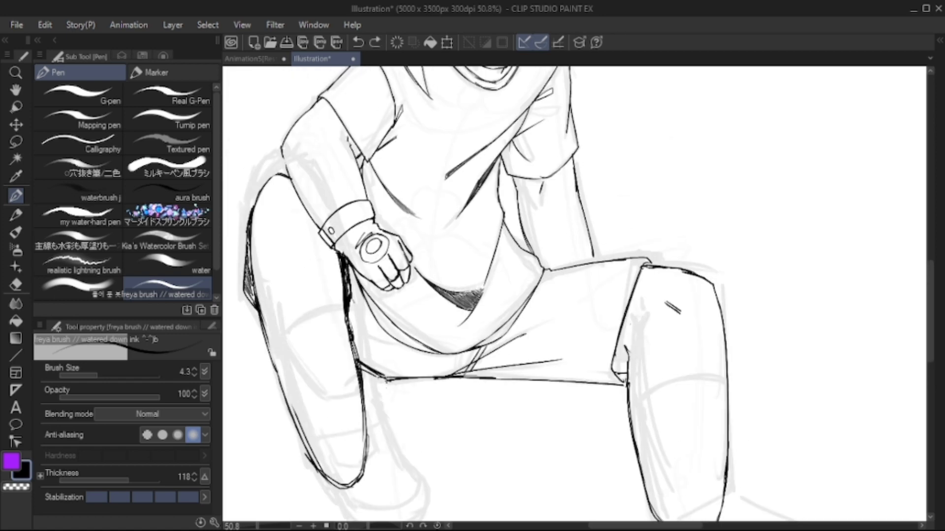
{"action": "key", "text": "e"}
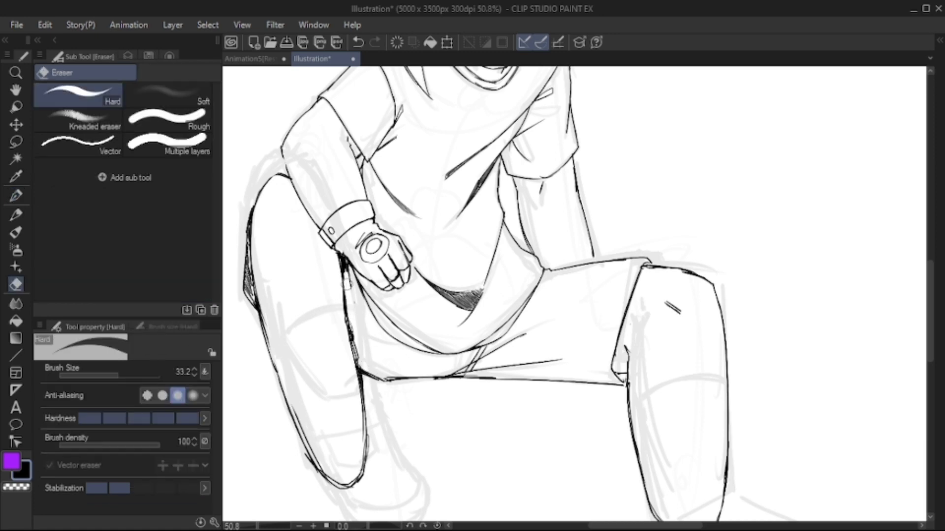
{"action": "key", "text": "p"}
{"action": "left_click_drag", "start_coordinate": [354, 336], "coordinate": [345, 293]}
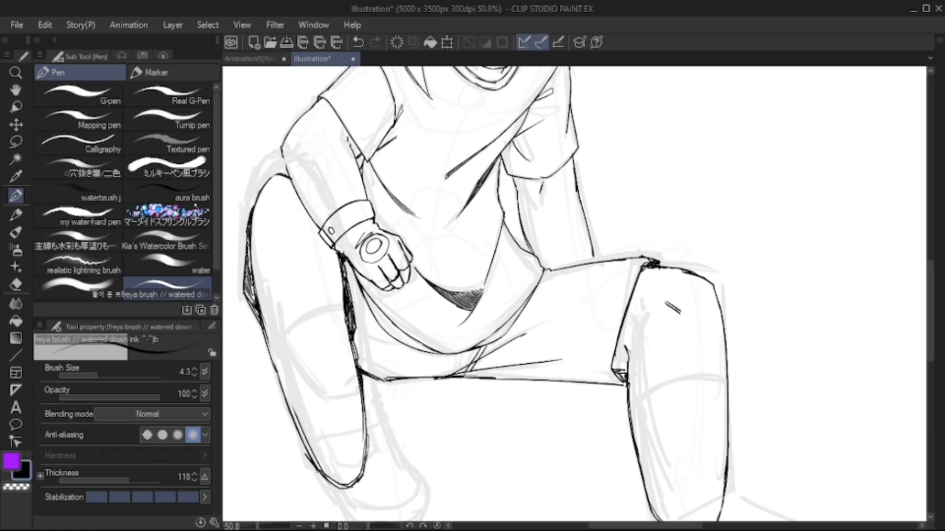
Remove the dark blob where the shorts' hem meets the second knee, and re-ink that corner as a clean fold
{"action": "left_click_drag", "start_coordinate": [676, 270], "coordinate": [703, 270]}
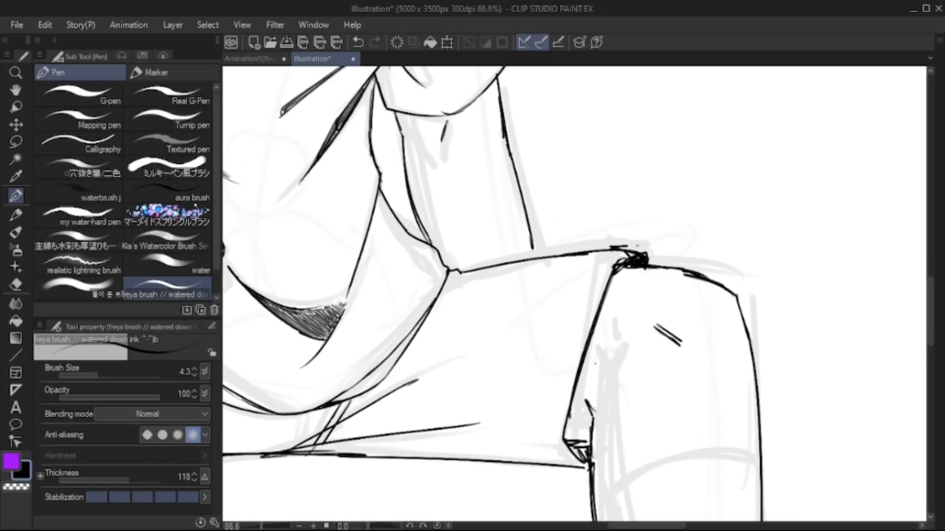
{"action": "key", "text": "ctrl+z"}
{"action": "key", "text": "e"}
{"action": "mouse_move", "coordinate": [613, 265]}
{"action": "left_mouse_down"}
{"action": "mouse_move", "coordinate": [654, 256]}
{"action": "mouse_move", "coordinate": [610, 281]}
{"action": "left_mouse_up"}
{"action": "key", "text": "p"}
{"action": "key", "text": "ctrl+z"}
{"action": "mouse_move", "coordinate": [654, 258]}
{"action": "left_mouse_down"}
{"action": "mouse_move", "coordinate": [609, 280]}
{"action": "mouse_move", "coordinate": [642, 256]}
{"action": "left_mouse_up"}
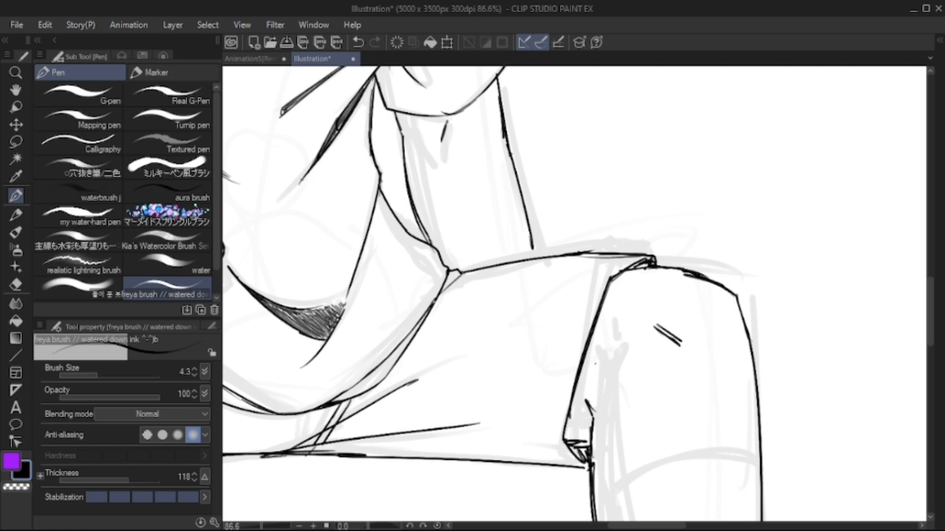
Outline and hatch the diagonal fold on the shorts' thigh, and hatch the area under the lower crease line
{"action": "left_click_drag", "start_coordinate": [409, 381], "coordinate": [336, 436]}
{"action": "left_click_drag", "start_coordinate": [448, 371], "coordinate": [295, 455]}
{"action": "key", "text": "ctrl+z"}
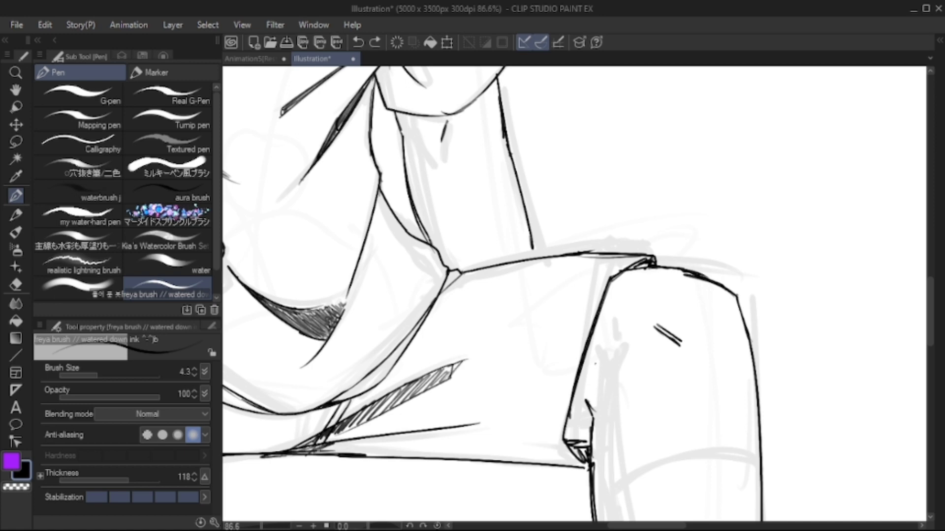
{"action": "left_click_drag", "start_coordinate": [431, 433], "coordinate": [344, 453]}
{"action": "mouse_move", "coordinate": [469, 428]}
{"action": "left_mouse_down"}
{"action": "mouse_move", "coordinate": [374, 456]}
{"action": "mouse_move", "coordinate": [388, 466]}
{"action": "left_mouse_up"}
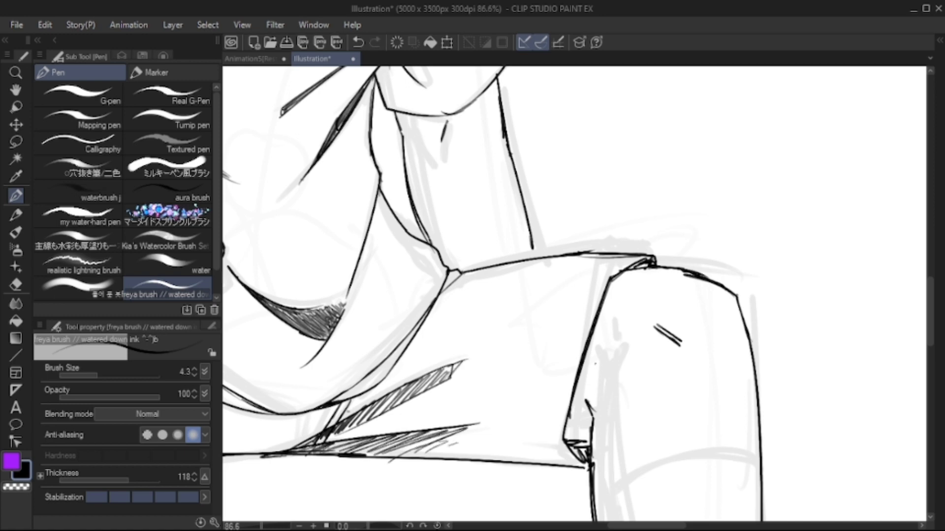
Extend the hatched shadow along the underside of the thigh to the shorts' hem, and tidy the hem corner
{"action": "left_click", "coordinate": [549, 361], "text": "ctrl+alt"}
{"action": "key", "text": "ctrl+z"}
{"action": "left_click_drag", "start_coordinate": [564, 414], "coordinate": [613, 414]}
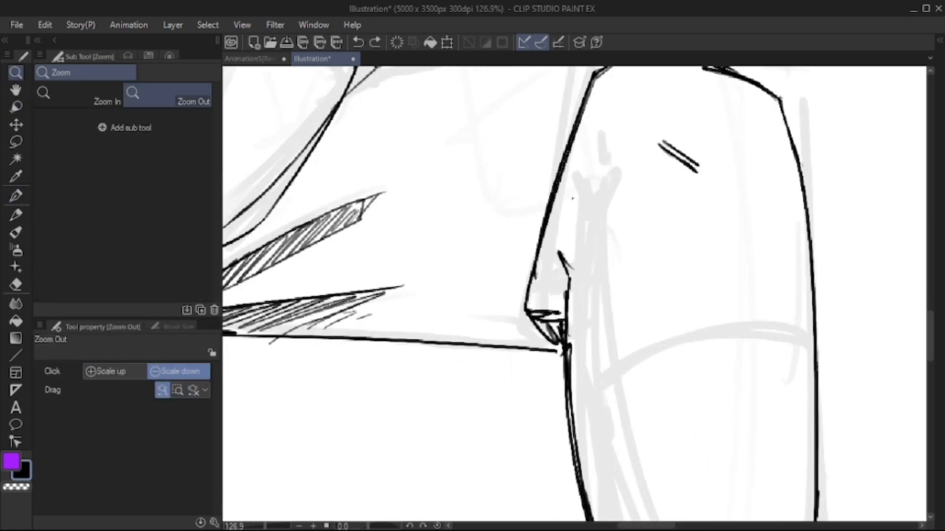
{"action": "left_click_drag", "start_coordinate": [492, 317], "coordinate": [344, 337]}
{"action": "mouse_move", "coordinate": [537, 327]}
{"action": "left_mouse_down"}
{"action": "mouse_move", "coordinate": [404, 339]}
{"action": "mouse_move", "coordinate": [572, 358]}
{"action": "left_mouse_up"}
{"action": "left_click_drag", "start_coordinate": [433, 329], "coordinate": [324, 340]}
{"action": "mouse_move", "coordinate": [416, 311]}
{"action": "left_mouse_down"}
{"action": "mouse_move", "coordinate": [308, 343]}
{"action": "mouse_move", "coordinate": [361, 375]}
{"action": "left_mouse_up"}
{"action": "key", "text": "e"}
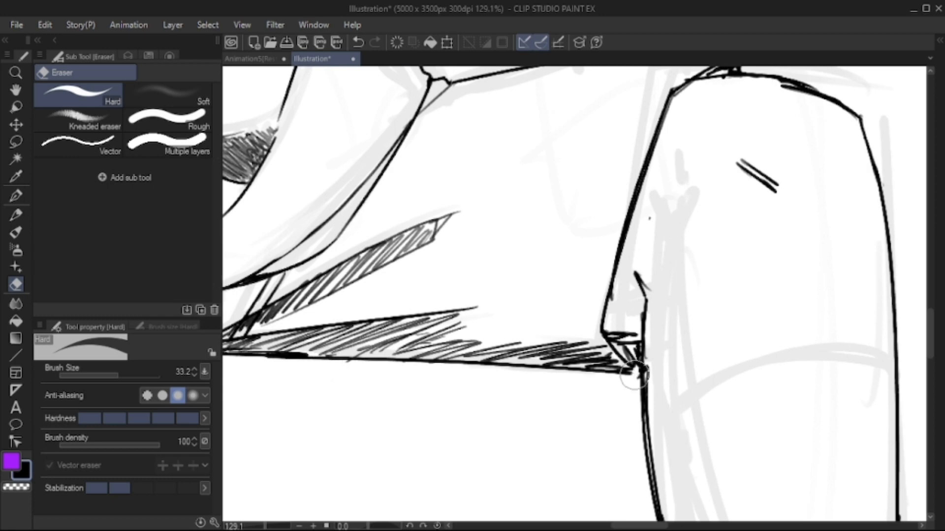
{"action": "left_click", "coordinate": [16, 215]}
{"action": "left_click", "coordinate": [16, 72]}
{"action": "scroll", "coordinate": [797, 289], "scroll_direction": "up", "scroll_amount": 10}
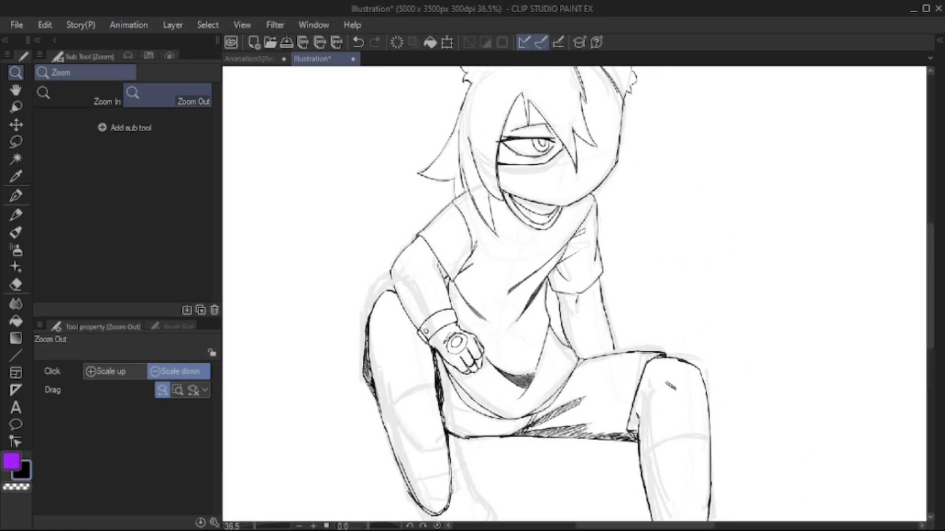
{"action": "scroll", "coordinate": [575, 294], "scroll_direction": "up", "scroll_amount": 1}
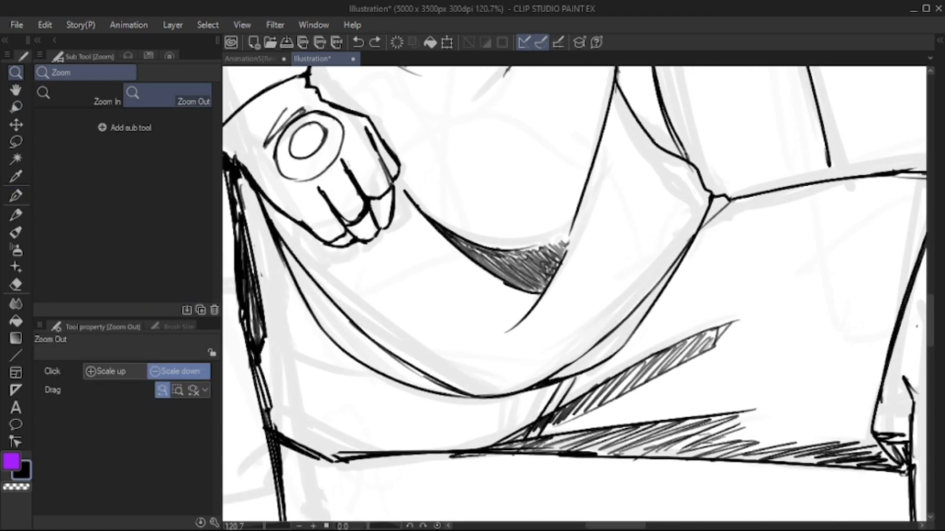
Ink and hatch a thin shadow along the shorts' underside between the bent leg and the thigh creases
{"action": "key", "text": "p"}
{"action": "left_click_drag", "start_coordinate": [484, 450], "coordinate": [319, 455]}
{"action": "key", "text": "slash"}
{"action": "scroll", "coordinate": [484, 450], "scroll_direction": "down", "scroll_amount": 3}
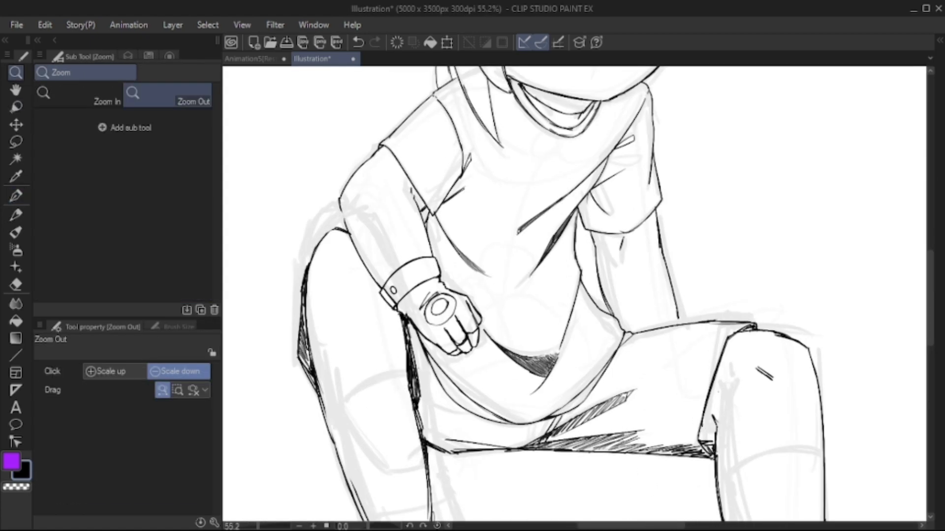
{"action": "scroll", "coordinate": [485, 450], "scroll_direction": "up", "scroll_amount": 1}
{"action": "key", "text": "p"}
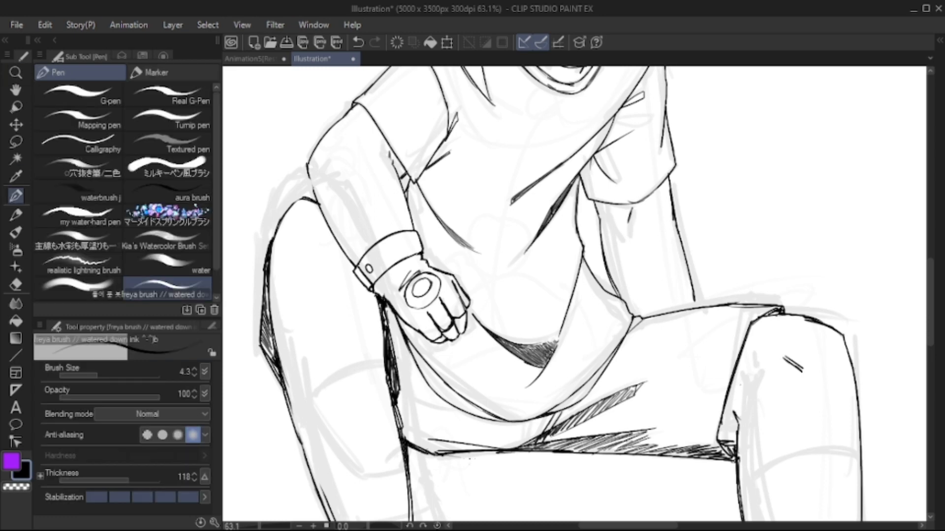
{"action": "key", "text": "ctrl+z"}
{"action": "left_click_drag", "start_coordinate": [498, 455], "coordinate": [438, 457]}
{"action": "key", "text": "ctrl+z"}
{"action": "key", "text": "ctrl+z"}
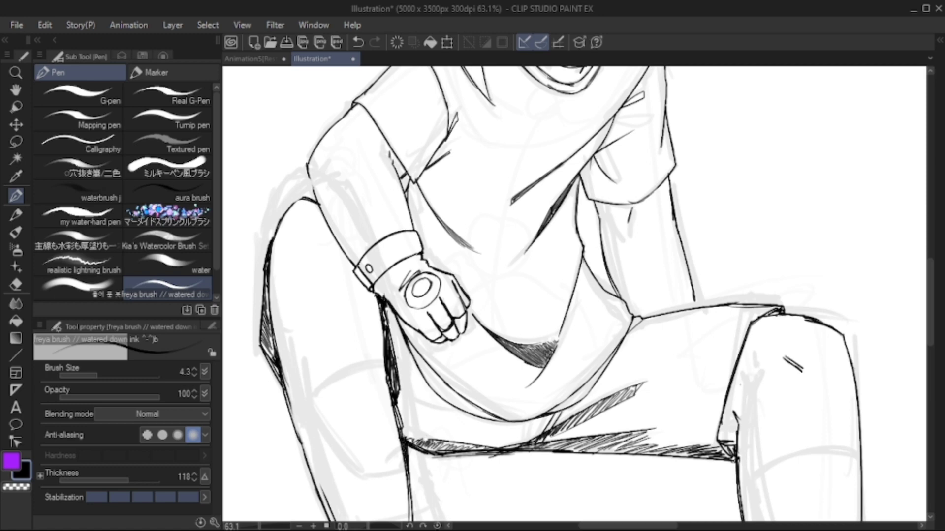
{"action": "left_click_drag", "start_coordinate": [551, 295], "coordinate": [531, 317]}
{"action": "scroll", "coordinate": [574, 295], "scroll_direction": "down", "scroll_amount": 5}
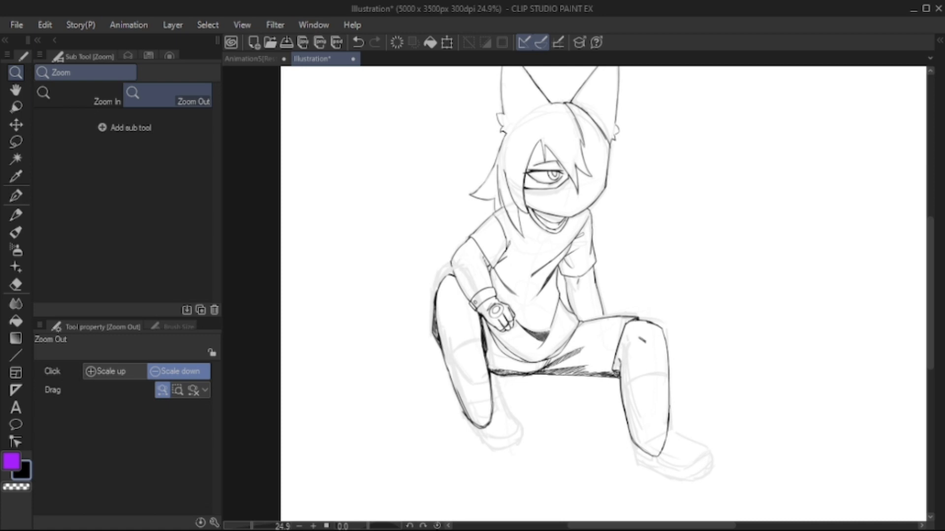
Hide the sketch on Layer 1, lower the line art on Layer 2 to 25% opacity, and make Layer 3 active
{"action": "left_click", "coordinate": [128, 55]}
{"action": "left_click", "coordinate": [147, 127]}
{"action": "left_click", "coordinate": [40, 150]}
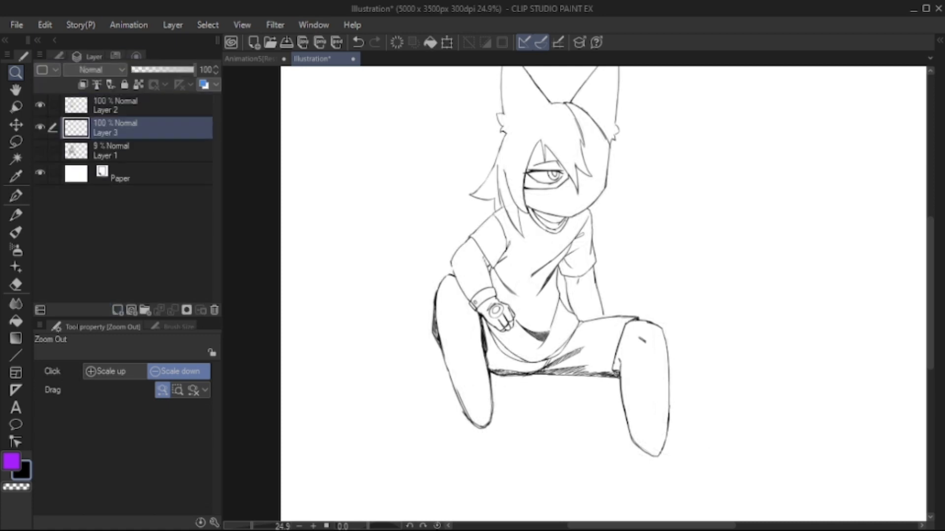
{"action": "left_click", "coordinate": [113, 105]}
{"action": "left_click_drag", "start_coordinate": [193, 69], "coordinate": [148, 69]}
{"action": "left_click", "coordinate": [147, 128]}
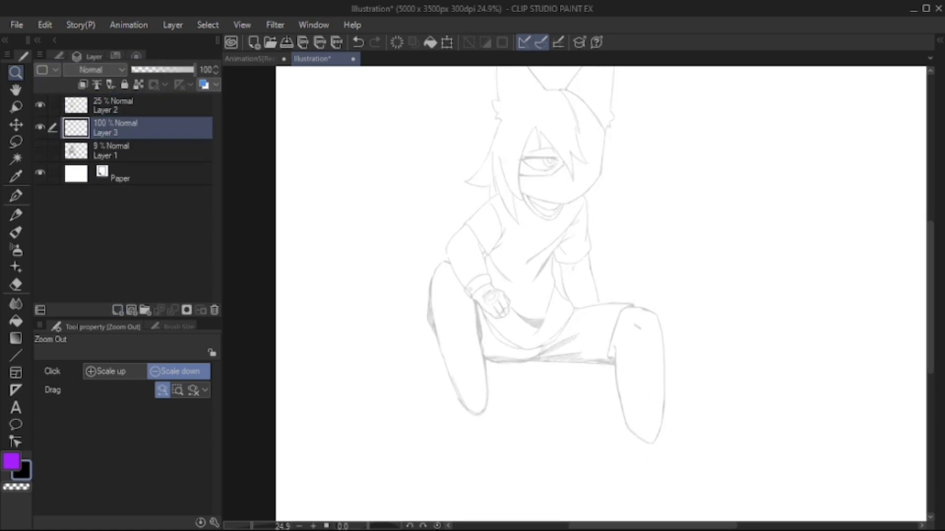
Create a perspective ruler on Layer 3 with its first vanishing point near the middle of the canvas
{"action": "key", "text": "p"}
{"action": "left_click", "coordinate": [644, 284], "text": "alt"}
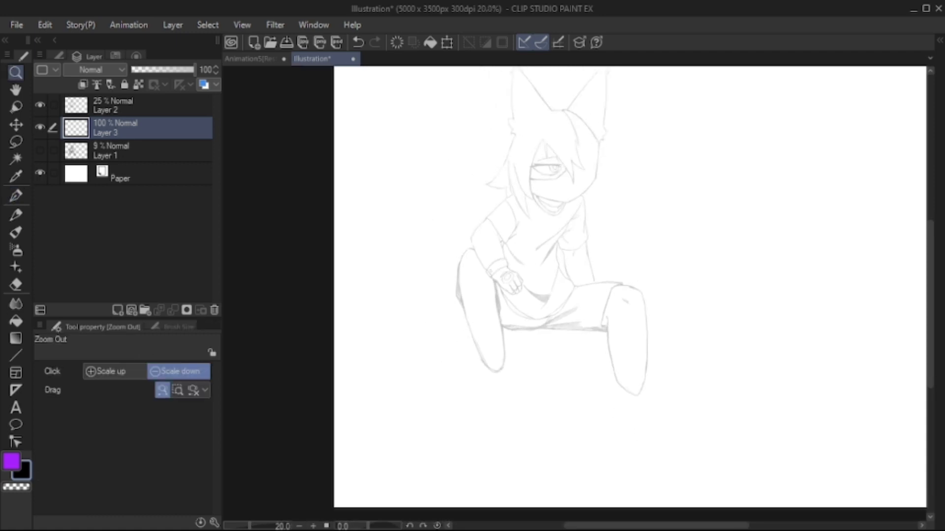
{"action": "key", "text": "ctrl+minus"}
{"action": "key", "text": "ctrl+minus"}
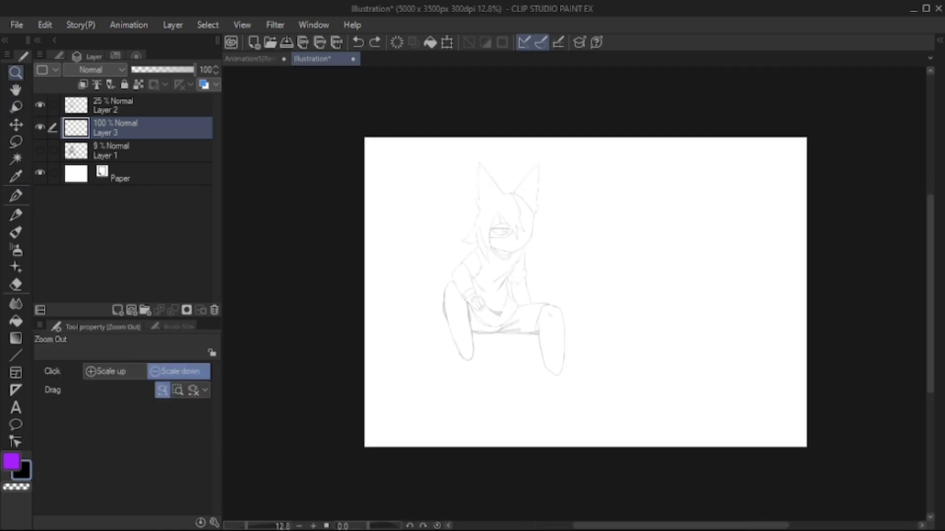
{"action": "left_click", "coordinate": [16, 390]}
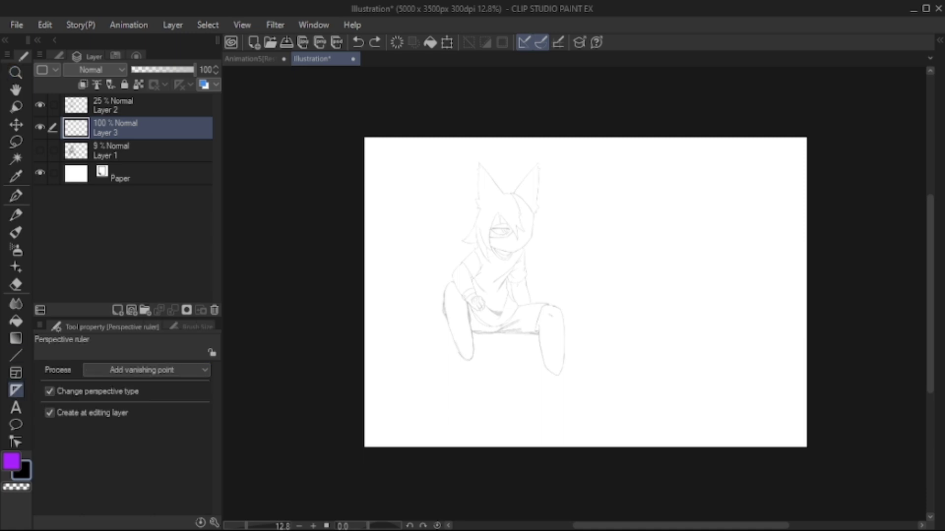
{"action": "left_click", "coordinate": [59, 55]}
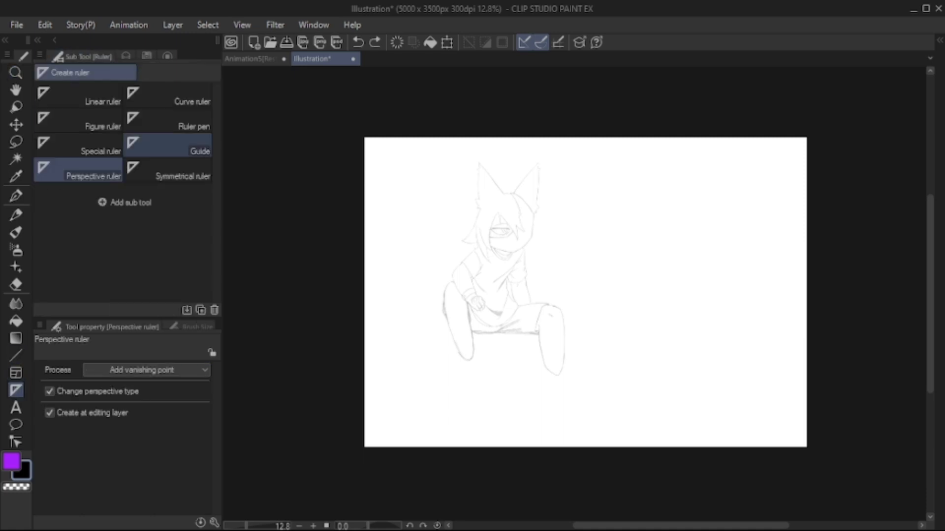
{"action": "left_click_drag", "start_coordinate": [311, 310], "coordinate": [688, 377]}
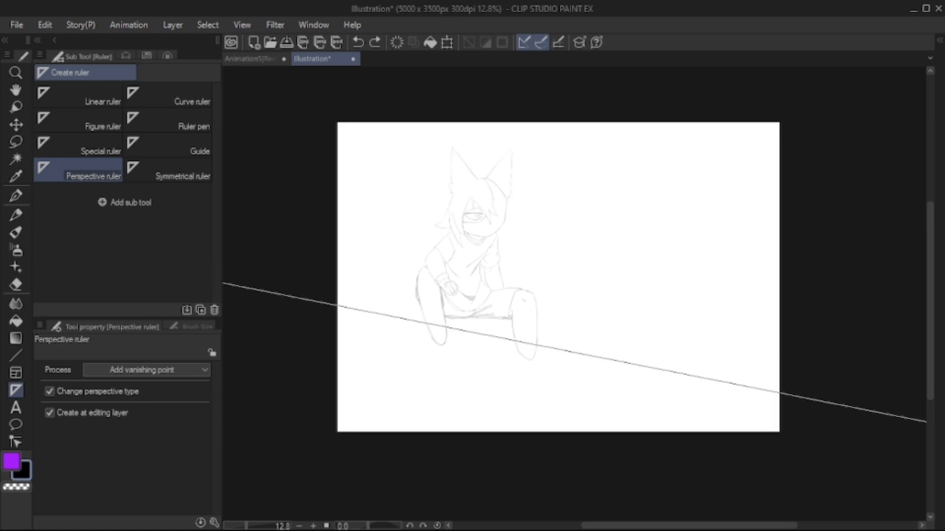
{"action": "left_click_drag", "start_coordinate": [344, 359], "coordinate": [738, 245]}
{"action": "left_click_drag", "start_coordinate": [345, 259], "coordinate": [738, 344]}
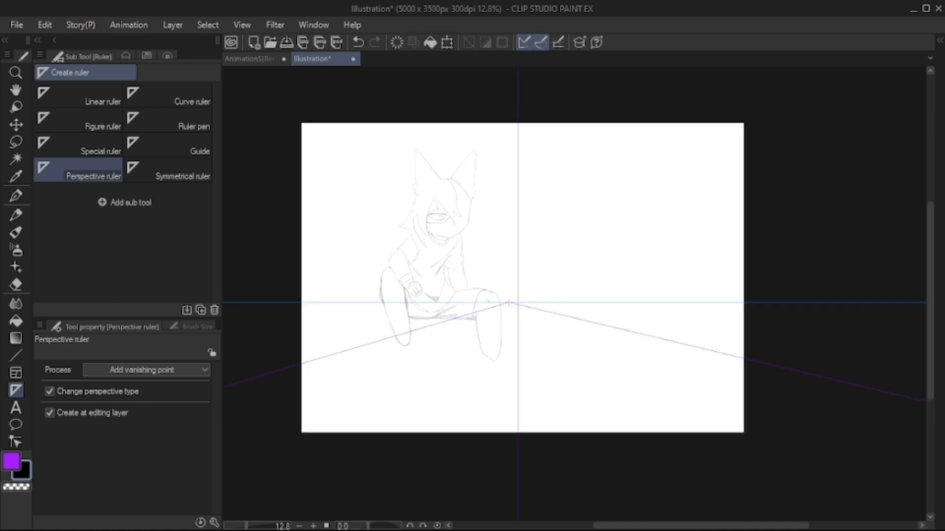
Add a vanishing point just below the canvas from two steep converging guides, plus a slanted guide across the lower canvas
{"action": "left_click_drag", "start_coordinate": [345, 231], "coordinate": [467, 374]}
{"action": "left_click_drag", "start_coordinate": [738, 182], "coordinate": [615, 349]}
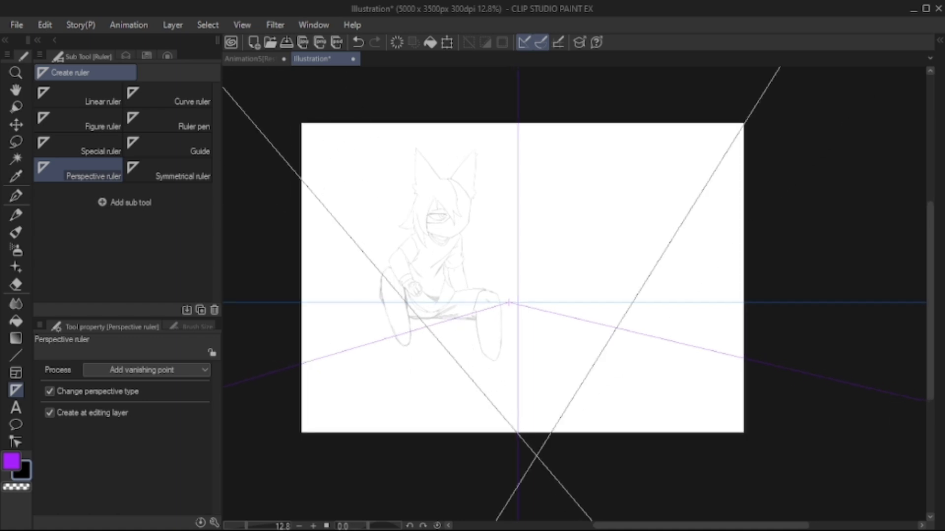
{"action": "left_click_drag", "start_coordinate": [344, 411], "coordinate": [689, 349]}
Adjust the perspective ruler so its central and lower vanishing points line up near the canvas centre and the cross guide is nearly level
{"action": "left_click", "coordinate": [16, 107]}
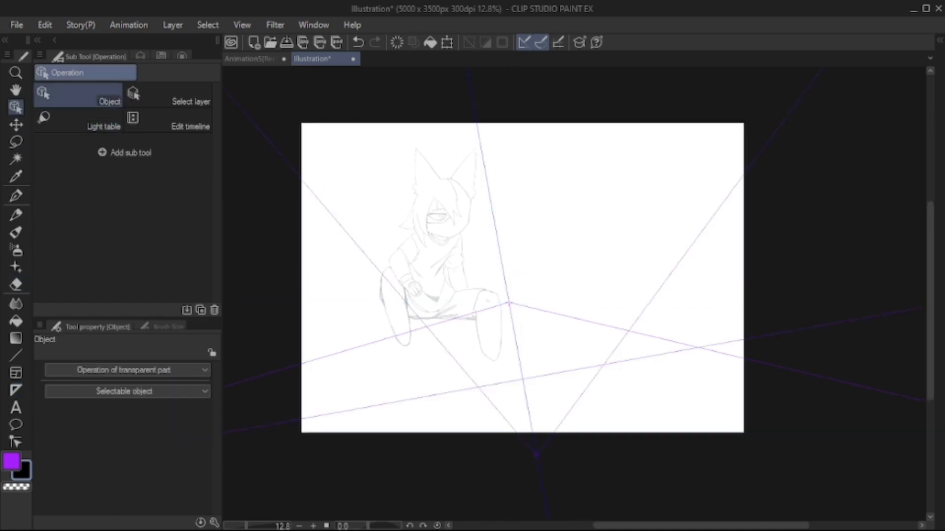
{"action": "left_click", "coordinate": [509, 303]}
{"action": "left_click_drag", "start_coordinate": [510, 302], "coordinate": [532, 297]}
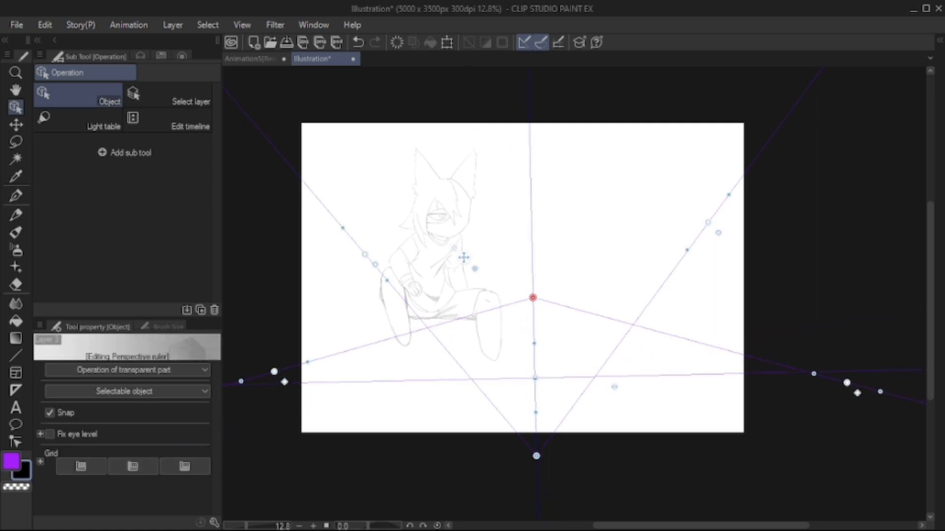
{"action": "left_click_drag", "start_coordinate": [531, 382], "coordinate": [519, 382]}
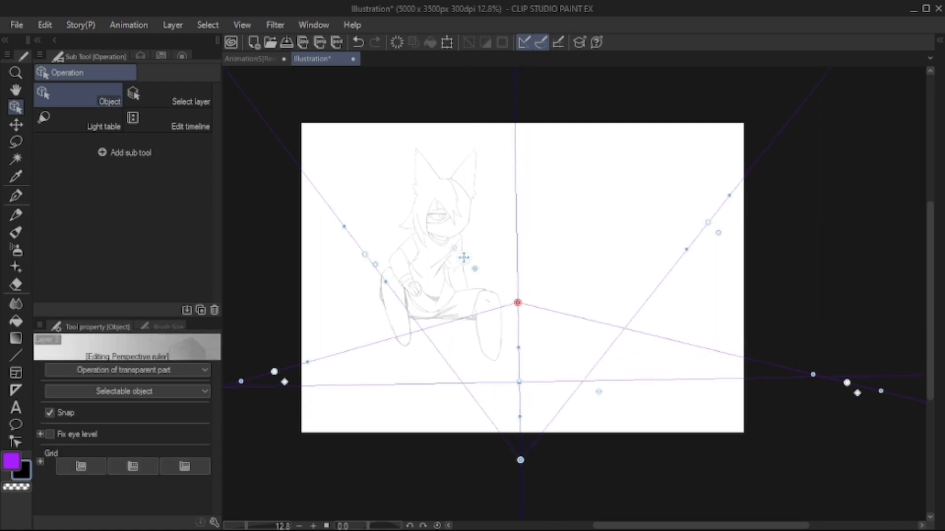
{"action": "left_click_drag", "start_coordinate": [517, 302], "coordinate": [523, 300]}
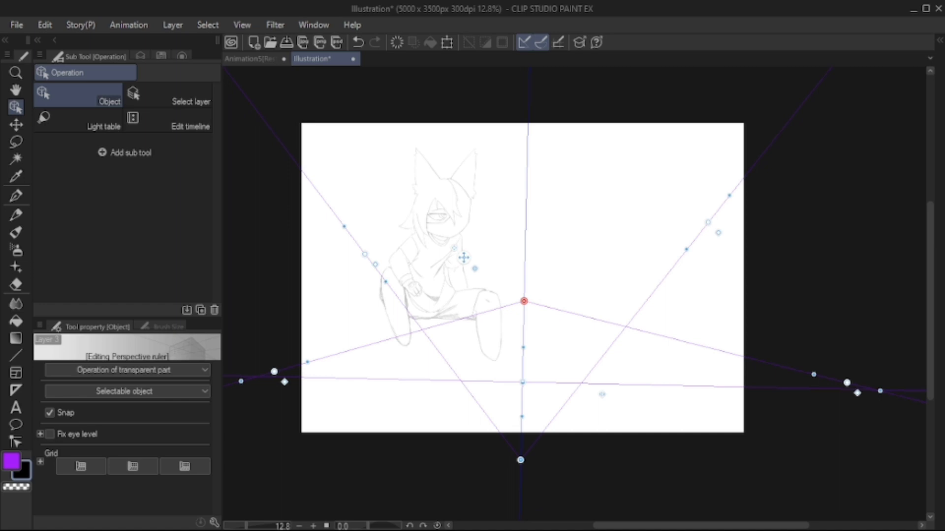
{"action": "left_click_drag", "start_coordinate": [846, 382], "coordinate": [848, 375]}
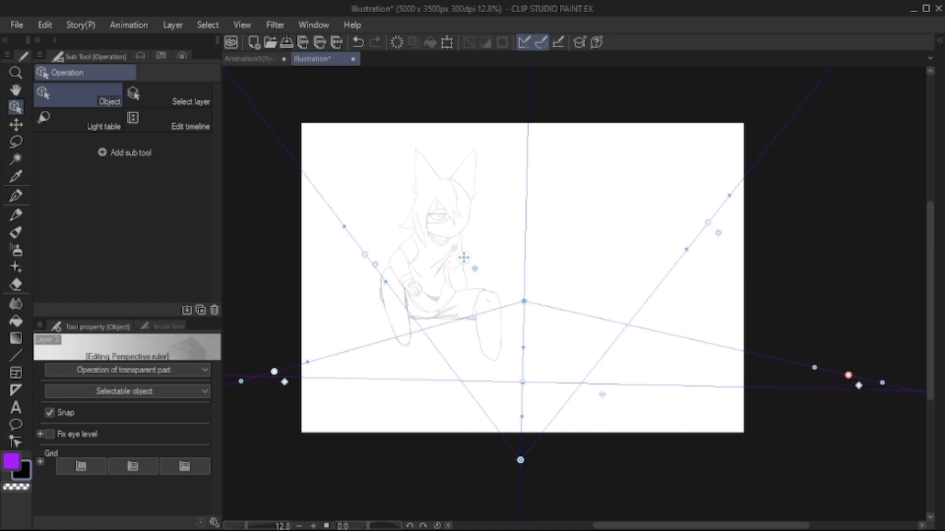
{"action": "left_click_drag", "start_coordinate": [524, 301], "coordinate": [523, 300]}
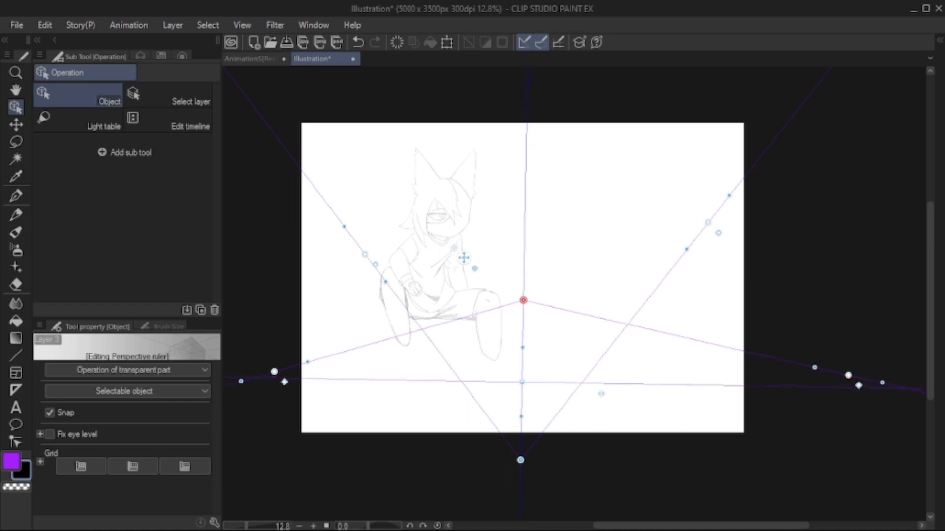
Display the perspective ruler's green ground grid and red vertical grid over the canvas
{"action": "left_click", "coordinate": [81, 467]}
{"action": "left_click", "coordinate": [133, 467]}
{"action": "left_click", "coordinate": [80, 466]}
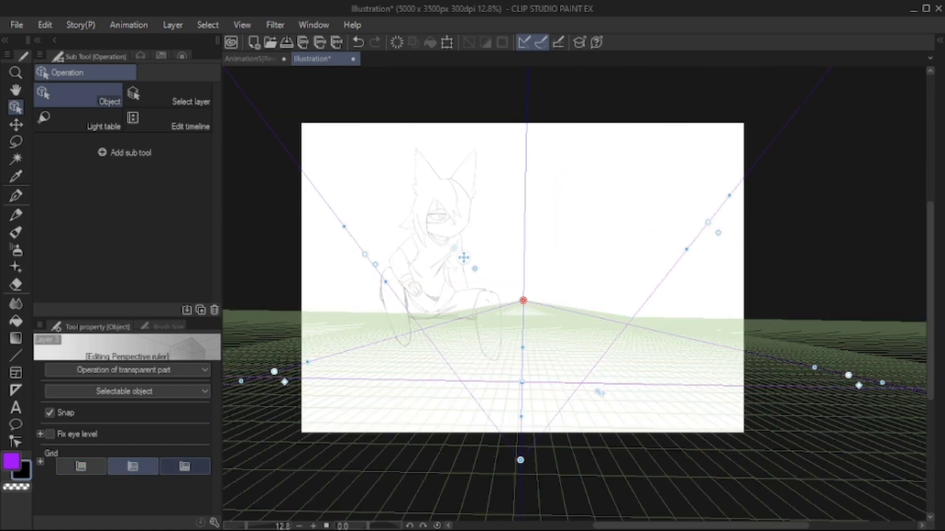
{"action": "left_click", "coordinate": [184, 467]}
{"action": "left_click", "coordinate": [185, 467]}
Set the Straight line tool's brush size to 5.3 and discard the thicker trial lines near the seat
{"action": "key", "text": "u"}
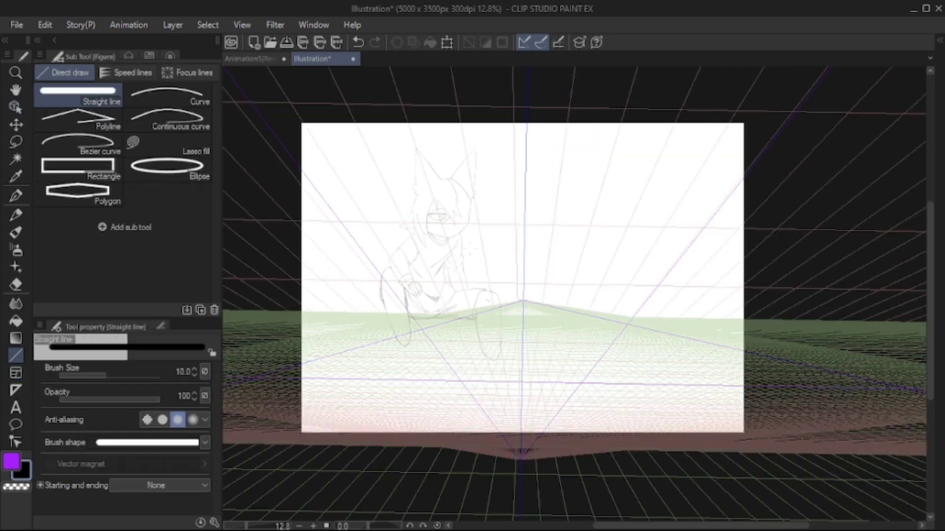
{"action": "scroll", "coordinate": [609, 327], "scroll_direction": "up", "scroll_amount": 2}
{"action": "left_click_drag", "start_coordinate": [299, 326], "coordinate": [627, 331]}
{"action": "left_click_drag", "start_coordinate": [479, 340], "coordinate": [519, 309]}
{"action": "left_click", "coordinate": [98, 375]}
{"action": "key", "text": "ctrl+z"}
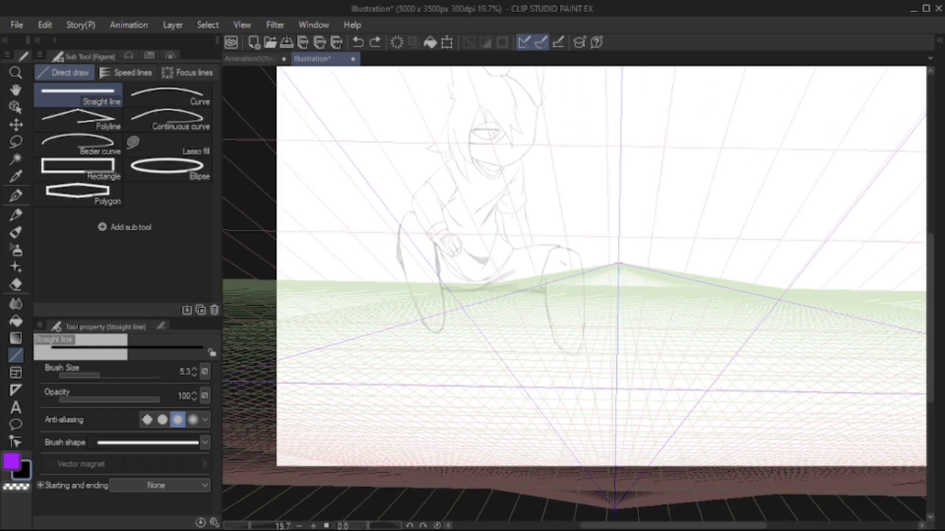
Draw the bench seat's two long front edges under the character and the slanted lines of its end leg
{"action": "mouse_move", "coordinate": [326, 295]}
{"action": "left_mouse_down"}
{"action": "mouse_move", "coordinate": [698, 301]}
{"action": "mouse_move", "coordinate": [670, 300]}
{"action": "mouse_move", "coordinate": [619, 452]}
{"action": "left_mouse_up"}
{"action": "key", "text": "ctrl+z"}
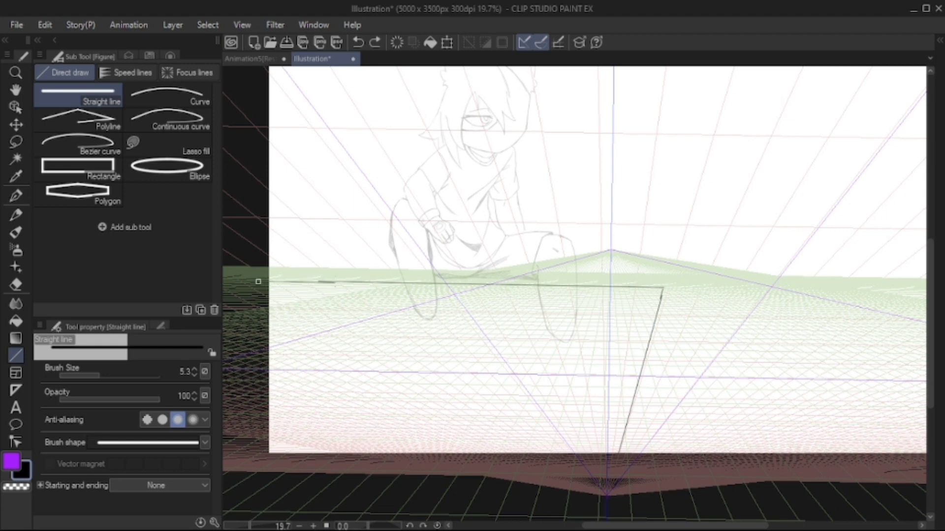
{"action": "left_click_drag", "start_coordinate": [658, 308], "coordinate": [270, 301]}
{"action": "left_click_drag", "start_coordinate": [649, 287], "coordinate": [604, 454]}
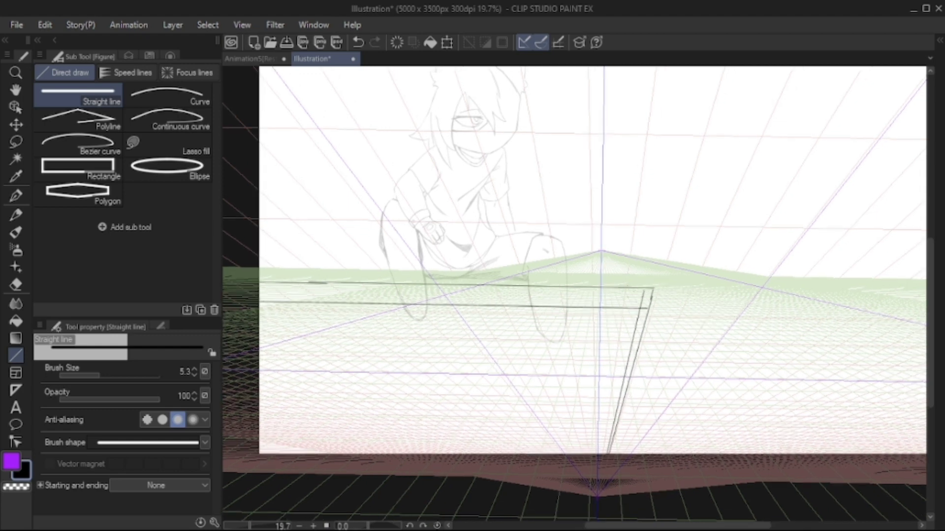
Draw the short receding edge at the seat's corner and a backrest upright from it, undoing the misplaced trial lines
{"action": "left_click_drag", "start_coordinate": [609, 274], "coordinate": [643, 299]}
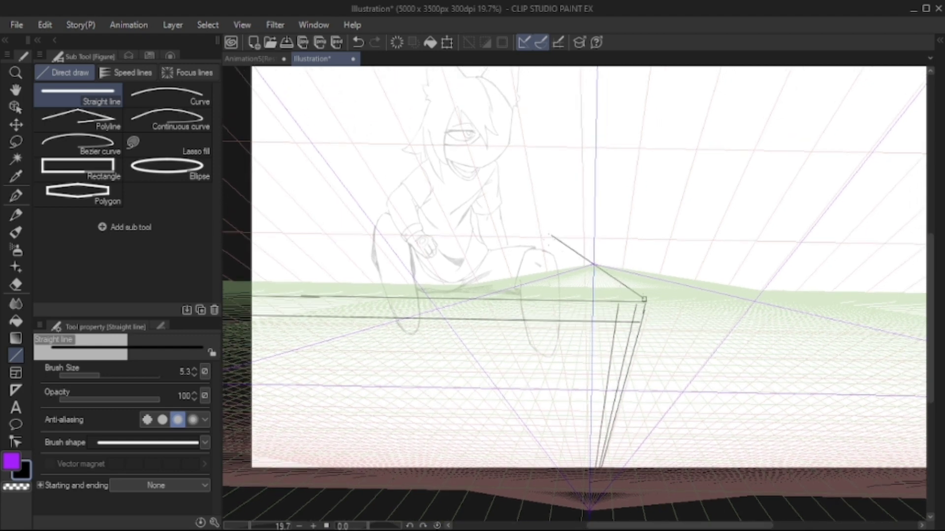
{"action": "left_click_drag", "start_coordinate": [553, 237], "coordinate": [276, 231]}
{"action": "scroll", "coordinate": [586, 295], "scroll_direction": "up", "scroll_amount": 5}
{"action": "key", "text": "ctrl+z"}
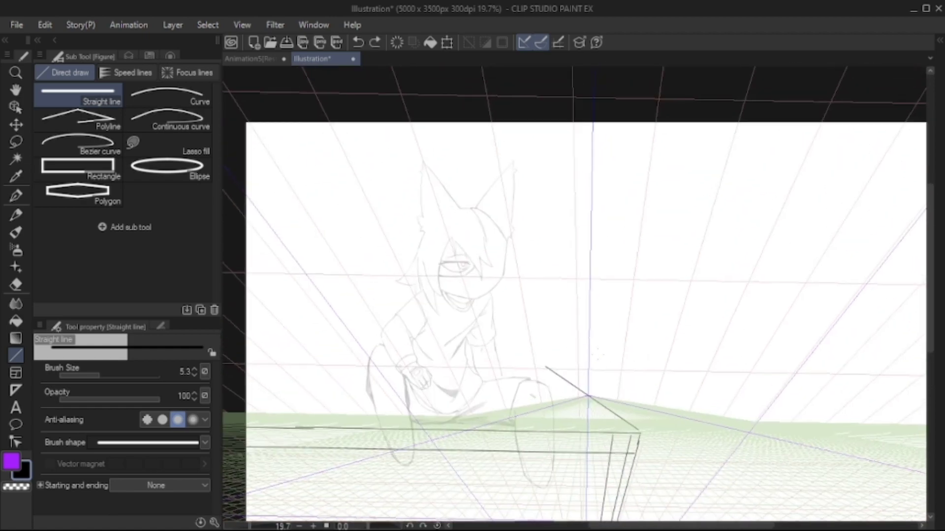
{"action": "key", "text": "ctrl+z"}
{"action": "mouse_move", "coordinate": [642, 431]}
{"action": "left_mouse_down"}
{"action": "mouse_move", "coordinate": [443, 302]}
{"action": "mouse_move", "coordinate": [585, 395]}
{"action": "mouse_move", "coordinate": [573, 385]}
{"action": "mouse_move", "coordinate": [624, 296]}
{"action": "mouse_move", "coordinate": [597, 287]}
{"action": "mouse_move", "coordinate": [591, 296]}
{"action": "left_mouse_up"}
{"action": "key", "text": "ctrl+z"}
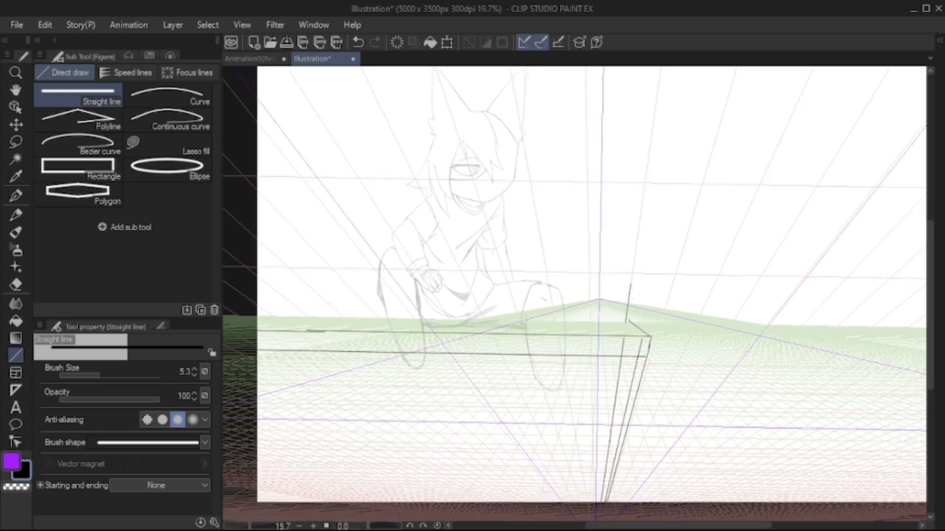
Draw the backrest's double top edge, its end edge and its lower edge along the rear of the seat
{"action": "mouse_move", "coordinate": [632, 284]}
{"action": "left_mouse_down"}
{"action": "mouse_move", "coordinate": [635, 310]}
{"action": "mouse_move", "coordinate": [538, 317]}
{"action": "mouse_move", "coordinate": [258, 306]}
{"action": "left_mouse_up"}
{"action": "left_click_drag", "start_coordinate": [258, 306], "coordinate": [269, 348]}
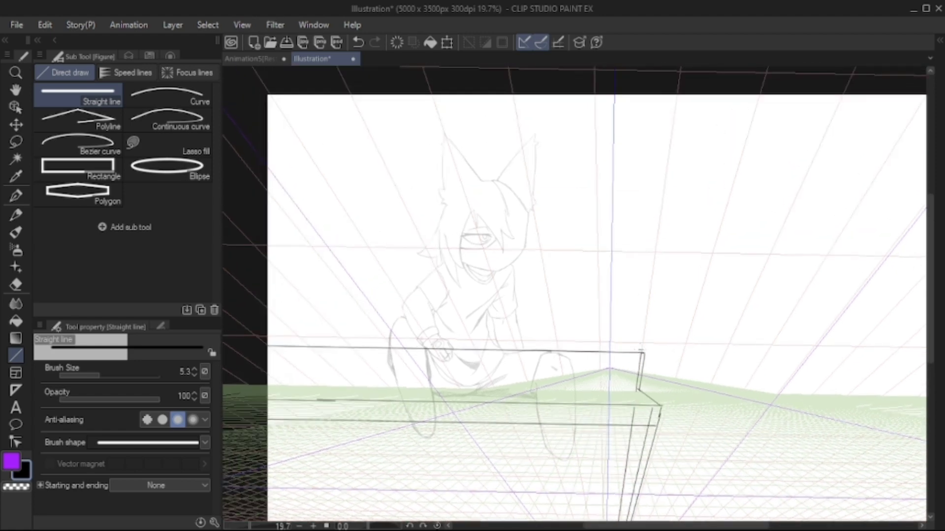
{"action": "mouse_move", "coordinate": [640, 350]}
{"action": "left_mouse_down"}
{"action": "mouse_move", "coordinate": [267, 344]}
{"action": "mouse_move", "coordinate": [267, 336]}
{"action": "left_mouse_up"}
{"action": "left_click_drag", "start_coordinate": [638, 382], "coordinate": [259, 375]}
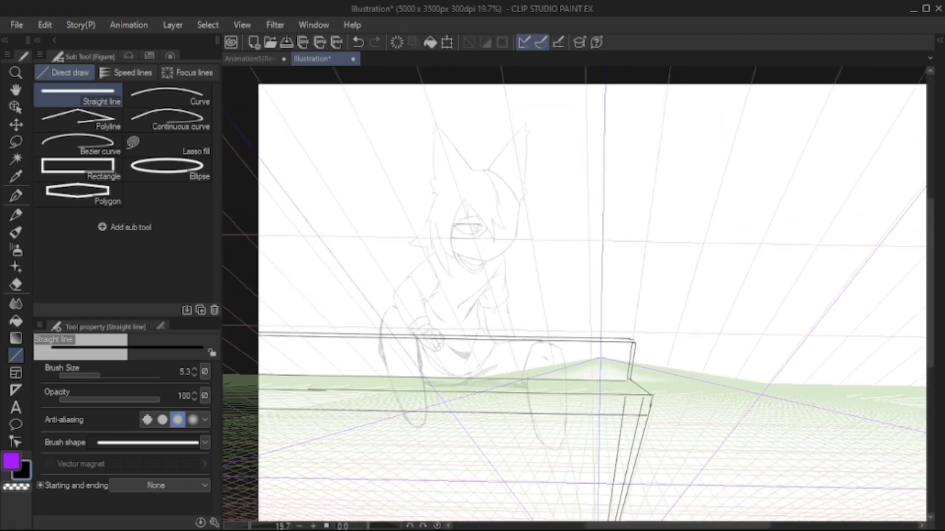
Draw a long ground line across the lower canvas and erase the bench leg lines extending below it
{"action": "scroll", "coordinate": [576, 296], "scroll_direction": "down", "scroll_amount": 3}
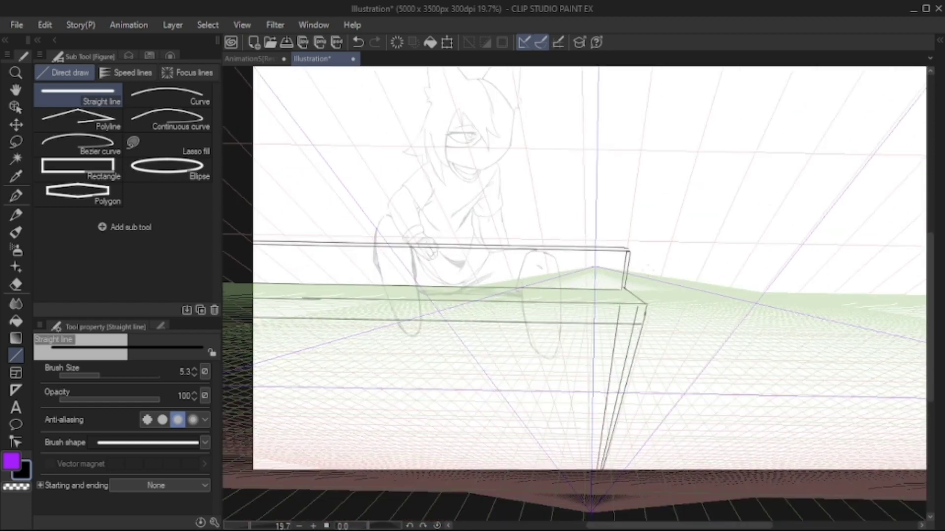
{"action": "scroll", "coordinate": [575, 295], "scroll_direction": "down", "scroll_amount": 1}
{"action": "left_click_drag", "start_coordinate": [767, 418], "coordinate": [256, 406]}
{"action": "scroll", "coordinate": [580, 295], "scroll_direction": "right", "scroll_amount": 1}
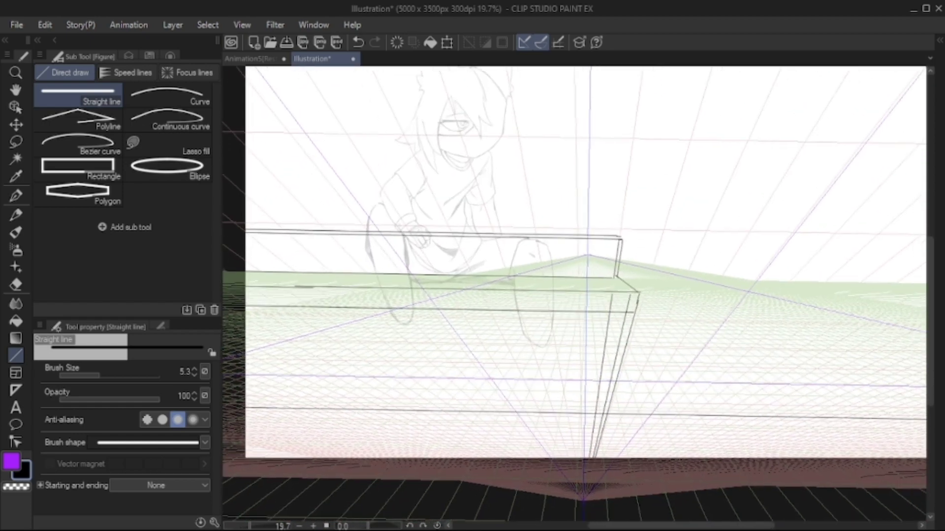
{"action": "key", "text": "e"}
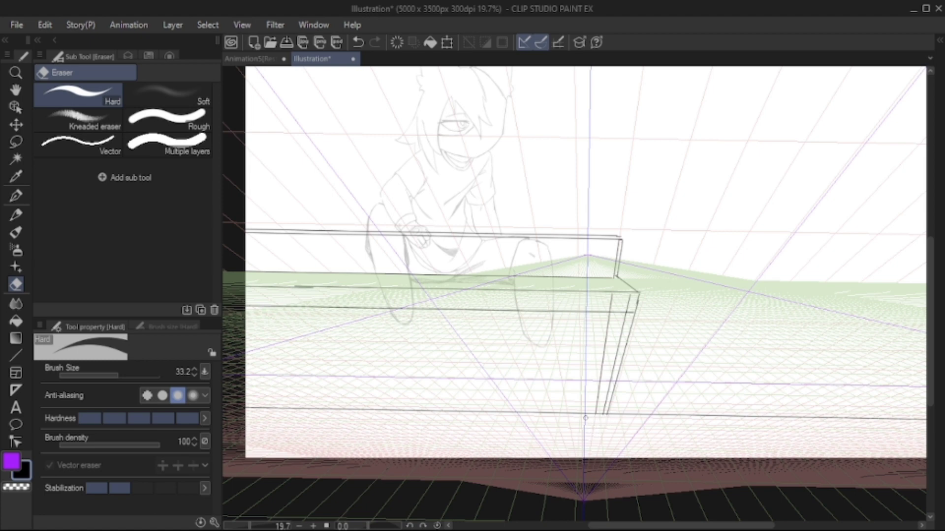
Draw a straight diagonal line from the outer edge of the bench leg down to the canvas's lower edge
{"action": "key", "text": "p"}
{"action": "key", "text": "u"}
{"action": "scroll", "coordinate": [575, 295], "scroll_direction": "right", "scroll_amount": 5}
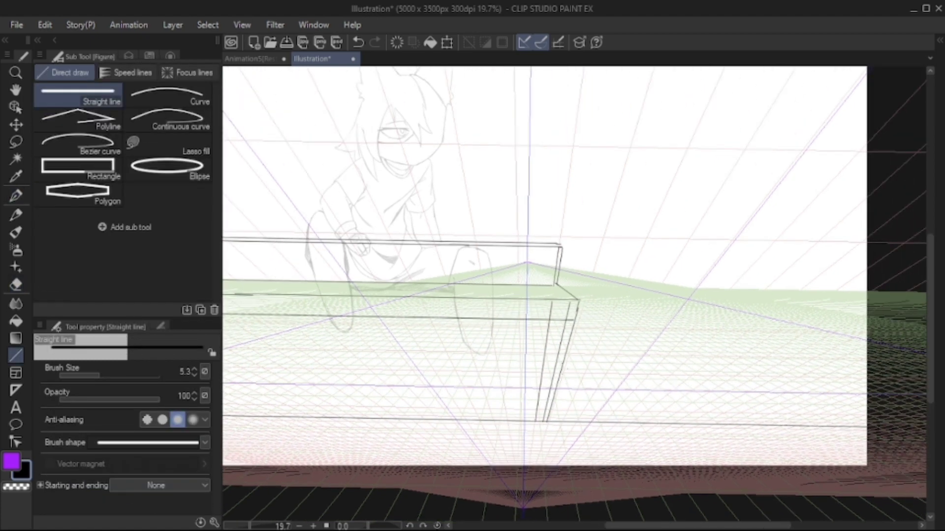
{"action": "left_click_drag", "start_coordinate": [561, 369], "coordinate": [593, 466]}
{"action": "scroll", "coordinate": [576, 295], "scroll_direction": "up", "scroll_amount": 3}
{"action": "scroll", "coordinate": [576, 295], "scroll_direction": "right", "scroll_amount": 1}
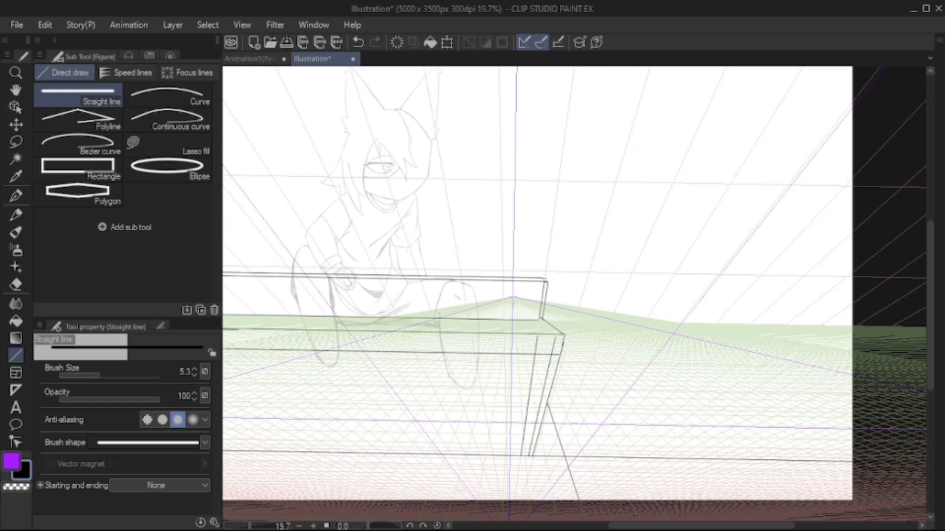
Draw a near-level line just above the backrest from the character's bent knee to the central guide, undoing the stray diagonal
{"action": "scroll", "coordinate": [576, 295], "scroll_direction": "up", "scroll_amount": 1}
{"action": "scroll", "coordinate": [575, 295], "scroll_direction": "up", "scroll_amount": 3}
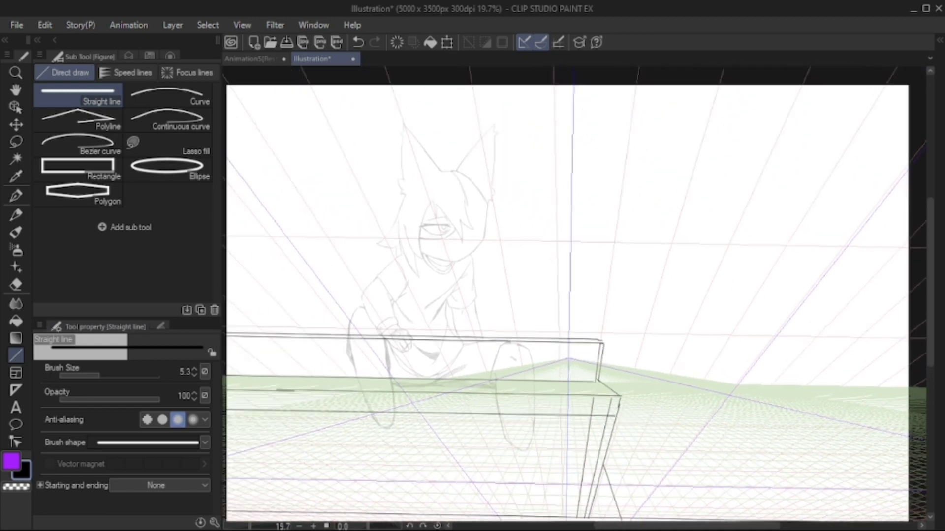
{"action": "scroll", "coordinate": [575, 295], "scroll_direction": "left", "scroll_amount": 6}
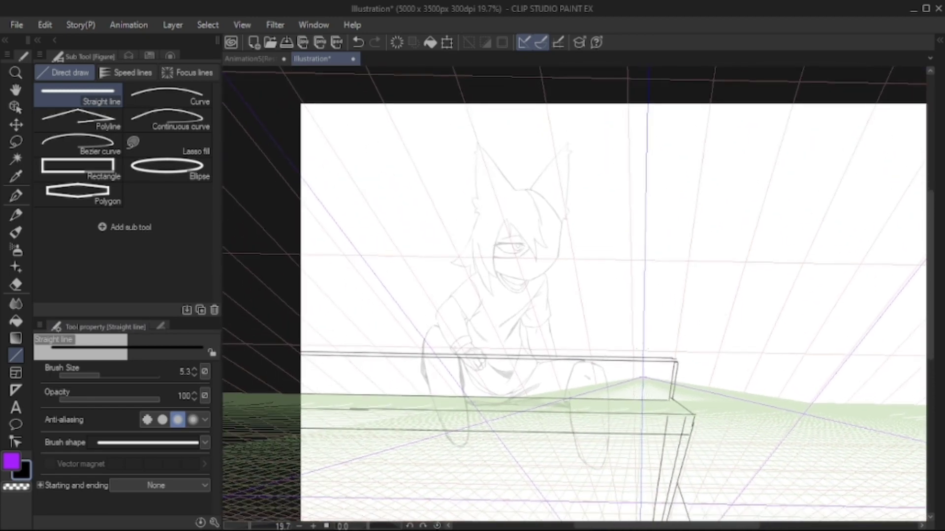
{"action": "left_click_drag", "start_coordinate": [643, 350], "coordinate": [431, 348]}
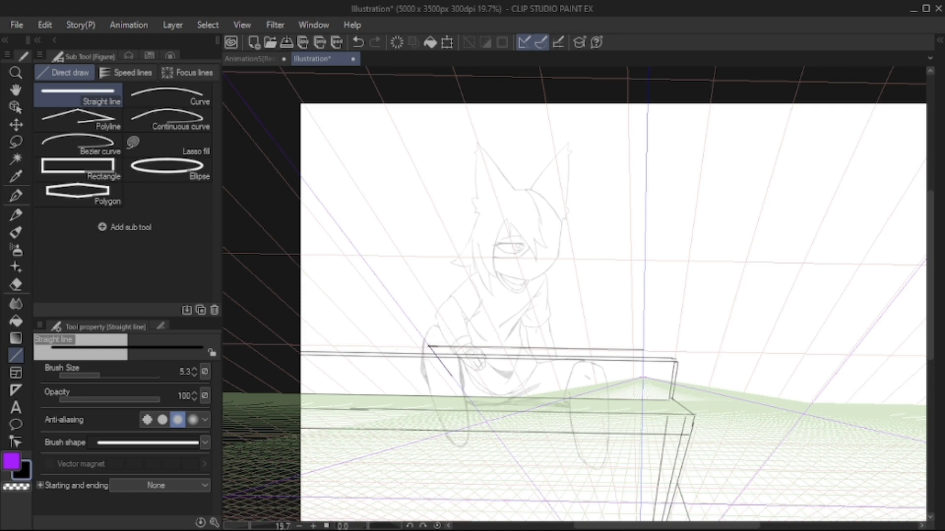
{"action": "key", "text": "ctrl+z"}
{"action": "scroll", "coordinate": [576, 295], "scroll_direction": "down", "scroll_amount": 6}
{"action": "scroll", "coordinate": [575, 296], "scroll_direction": "right", "scroll_amount": 12}
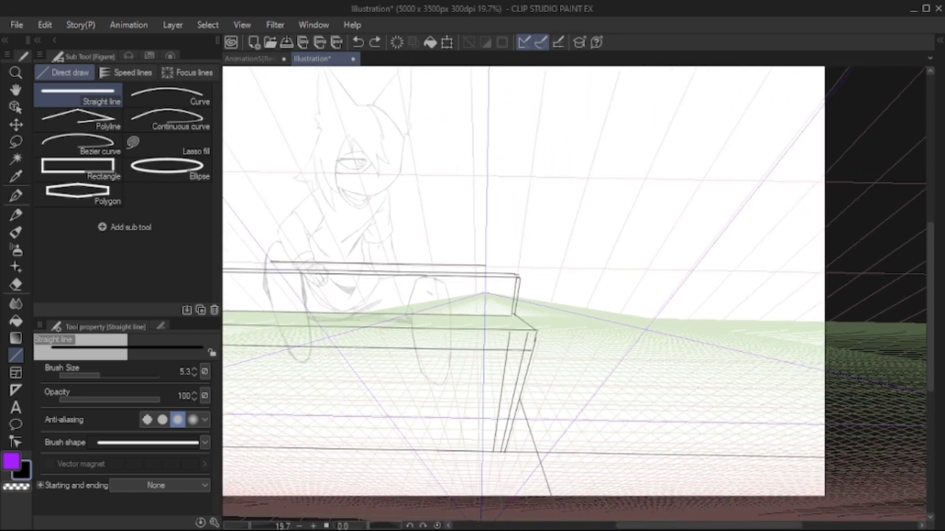
{"action": "scroll", "coordinate": [575, 295], "scroll_direction": "left", "scroll_amount": 6}
{"action": "scroll", "coordinate": [575, 295], "scroll_direction": "up", "scroll_amount": 2}
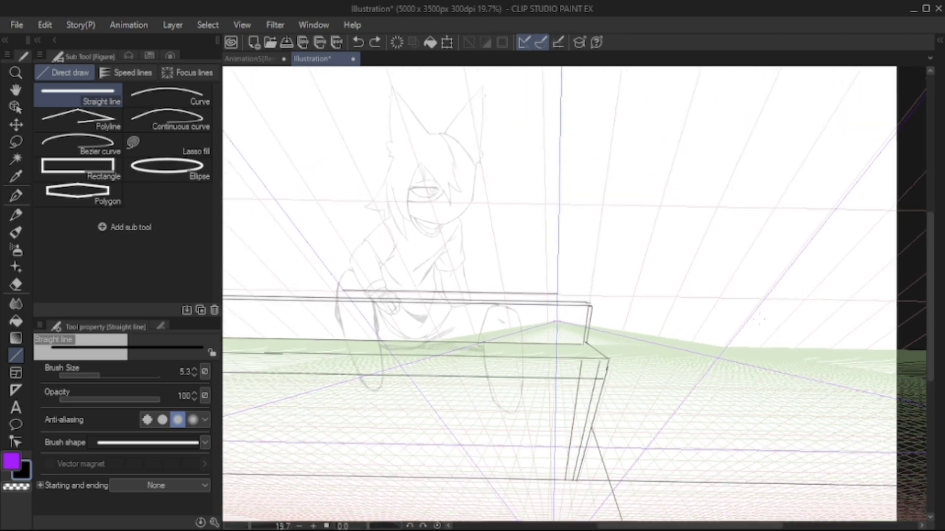
Undo the near-level line above the backrest and limit the perspective ruler's snapping to its vertical guide
{"action": "scroll", "coordinate": [576, 295], "scroll_direction": "up", "scroll_amount": 2}
{"action": "scroll", "coordinate": [576, 295], "scroll_direction": "left", "scroll_amount": 6}
{"action": "scroll", "coordinate": [576, 295], "scroll_direction": "down", "scroll_amount": 4}
{"action": "scroll", "coordinate": [575, 295], "scroll_direction": "right", "scroll_amount": 6}
{"action": "scroll", "coordinate": [576, 295], "scroll_direction": "left", "scroll_amount": 6}
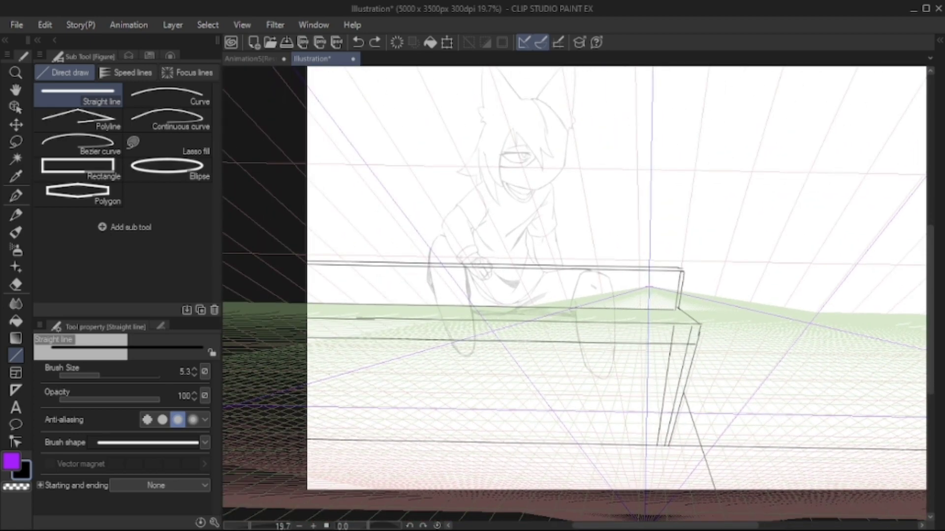
{"action": "key", "text": "ctrl+z"}
{"action": "key", "text": "o"}
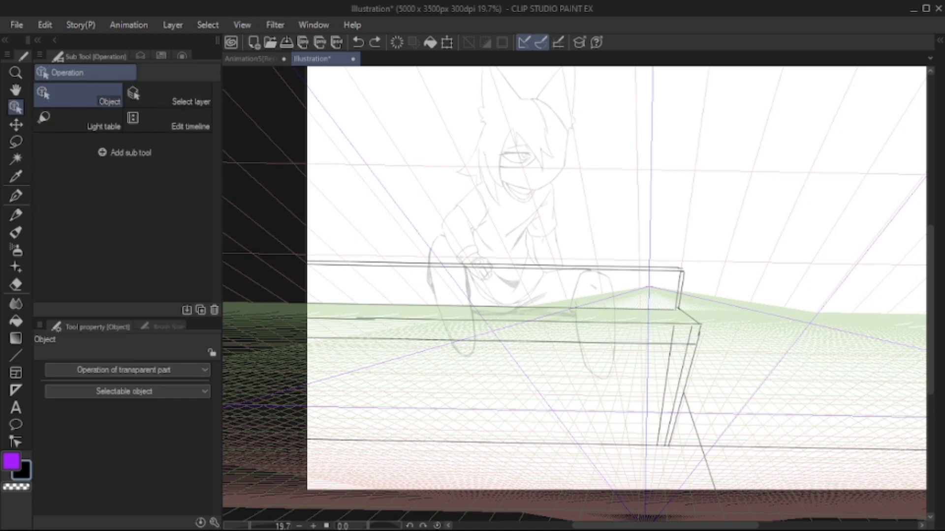
{"action": "left_click", "coordinate": [558, 220]}
{"action": "key", "text": "u"}
{"action": "scroll", "coordinate": [575, 296], "scroll_direction": "right", "scroll_amount": 6}
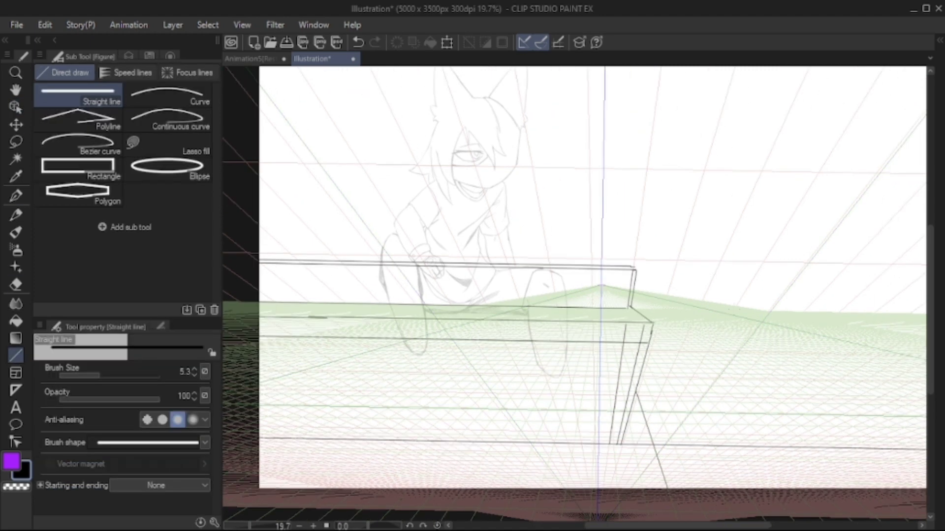
Draw the side and top edges of a tall rectangular panel rising from the backrest behind the character
{"action": "left_click_drag", "start_coordinate": [629, 322], "coordinate": [633, 398]}
{"action": "key", "text": "ctrl+z"}
{"action": "scroll", "coordinate": [576, 296], "scroll_direction": "left", "scroll_amount": 5}
{"action": "scroll", "coordinate": [576, 295], "scroll_direction": "up", "scroll_amount": 2}
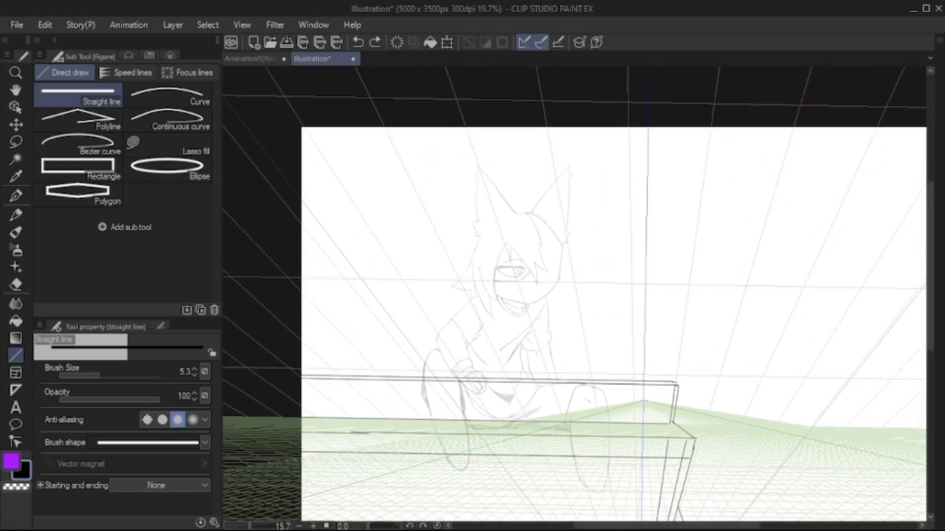
{"action": "left_click_drag", "start_coordinate": [372, 175], "coordinate": [373, 347]}
{"action": "scroll", "coordinate": [576, 295], "scroll_direction": "right", "scroll_amount": 3}
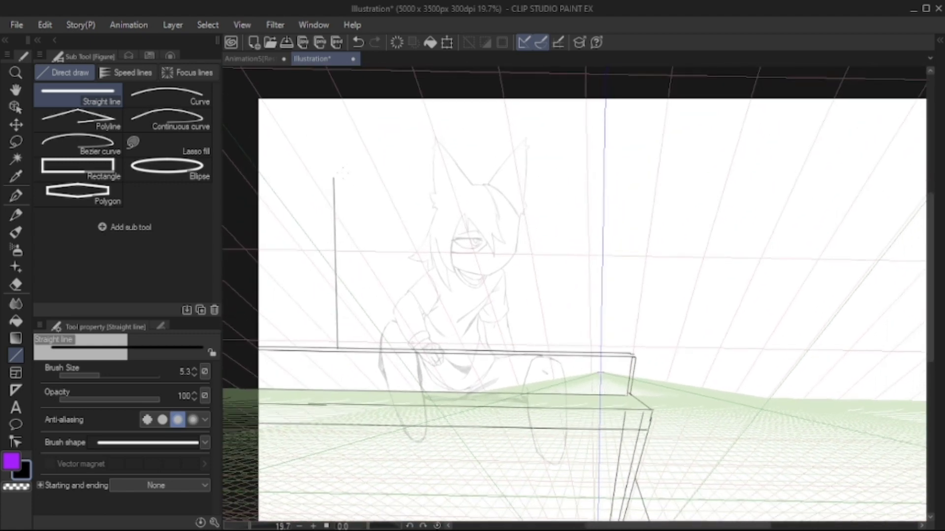
{"action": "mouse_move", "coordinate": [334, 175]}
{"action": "left_mouse_down"}
{"action": "mouse_move", "coordinate": [637, 174]}
{"action": "mouse_move", "coordinate": [623, 354]}
{"action": "left_mouse_up"}
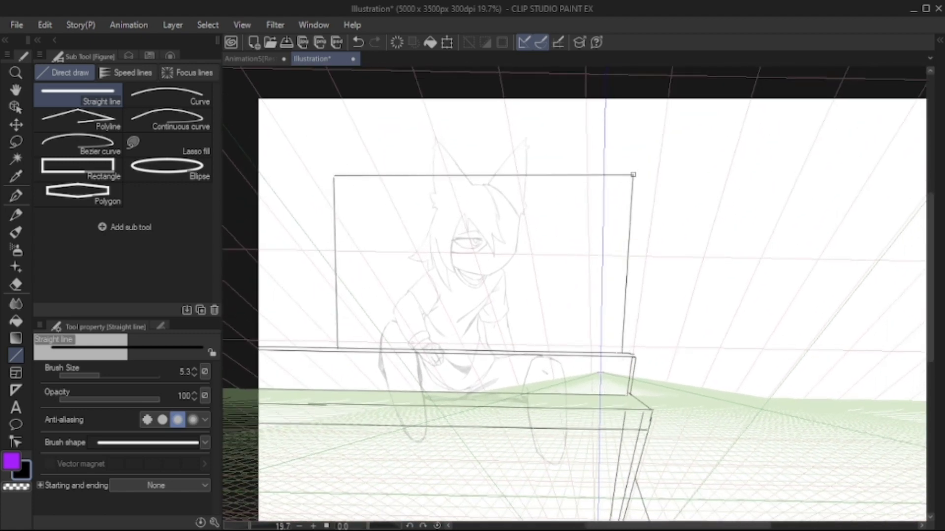
Add an inner vertical line along the panel's left edge and a narrow side strip outside its right edge
{"action": "scroll", "coordinate": [624, 353], "scroll_direction": "up", "scroll_amount": 1}
{"action": "scroll", "coordinate": [576, 296], "scroll_direction": "left", "scroll_amount": 1}
{"action": "scroll", "coordinate": [576, 295], "scroll_direction": "down", "scroll_amount": 1}
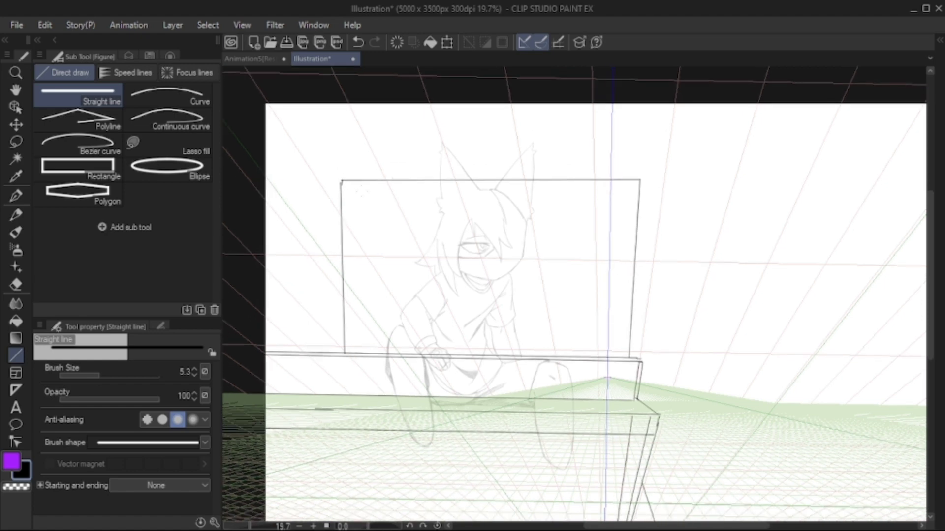
{"action": "left_click_drag", "start_coordinate": [354, 180], "coordinate": [355, 349]}
{"action": "scroll", "coordinate": [575, 295], "scroll_direction": "up", "scroll_amount": 2}
{"action": "scroll", "coordinate": [576, 295], "scroll_direction": "down", "scroll_amount": 4}
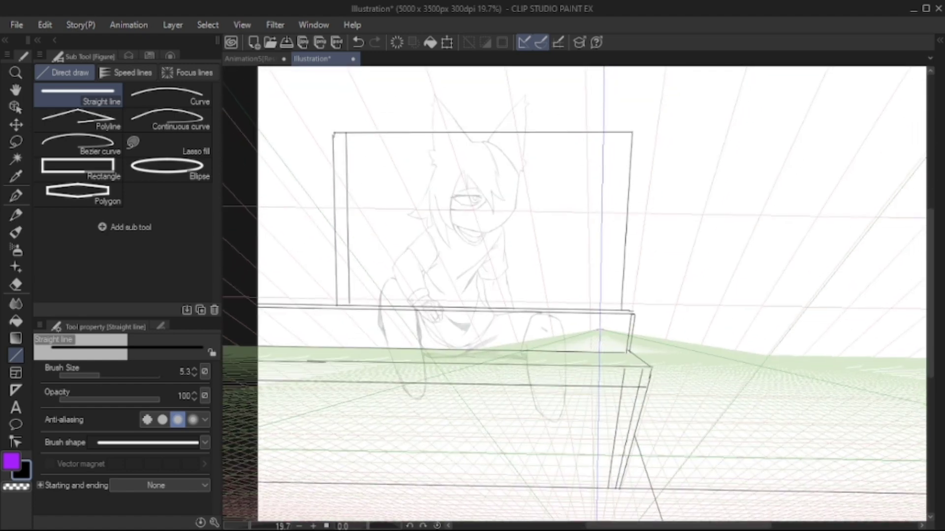
{"action": "scroll", "coordinate": [575, 295], "scroll_direction": "right", "scroll_amount": 2}
{"action": "left_click_drag", "start_coordinate": [608, 165], "coordinate": [608, 320]}
{"action": "scroll", "coordinate": [608, 321], "scroll_direction": "up", "scroll_amount": 1}
{"action": "scroll", "coordinate": [314, 150], "scroll_direction": "up", "scroll_amount": 5}
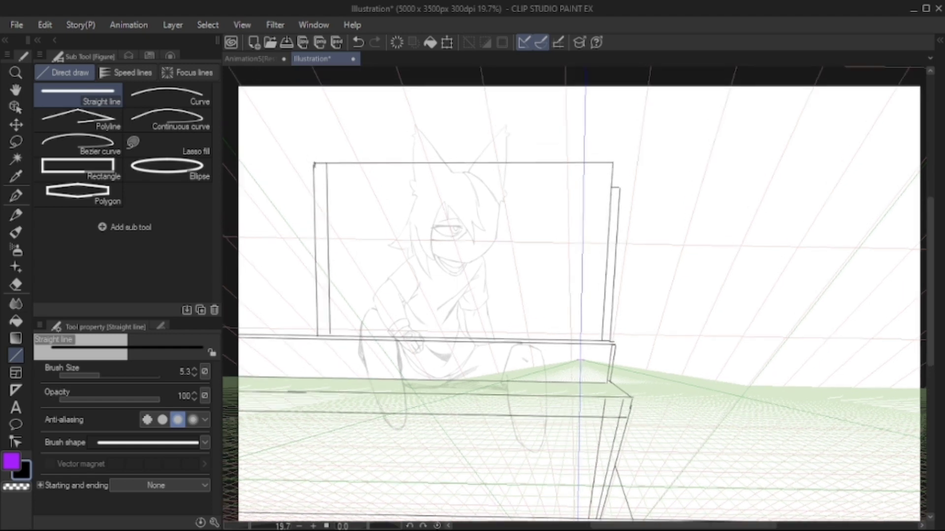
Draw a wide overhead beam with short connectors down to the panel, and try extending the panel's top edge to the canvas border
{"action": "left_click_drag", "start_coordinate": [925, 224], "coordinate": [755, 152]}
{"action": "scroll", "coordinate": [237, 197], "scroll_direction": "right", "scroll_amount": 1}
{"action": "mouse_move", "coordinate": [754, 207]}
{"action": "left_mouse_down"}
{"action": "mouse_move", "coordinate": [285, 206]}
{"action": "mouse_move", "coordinate": [291, 181]}
{"action": "left_mouse_up"}
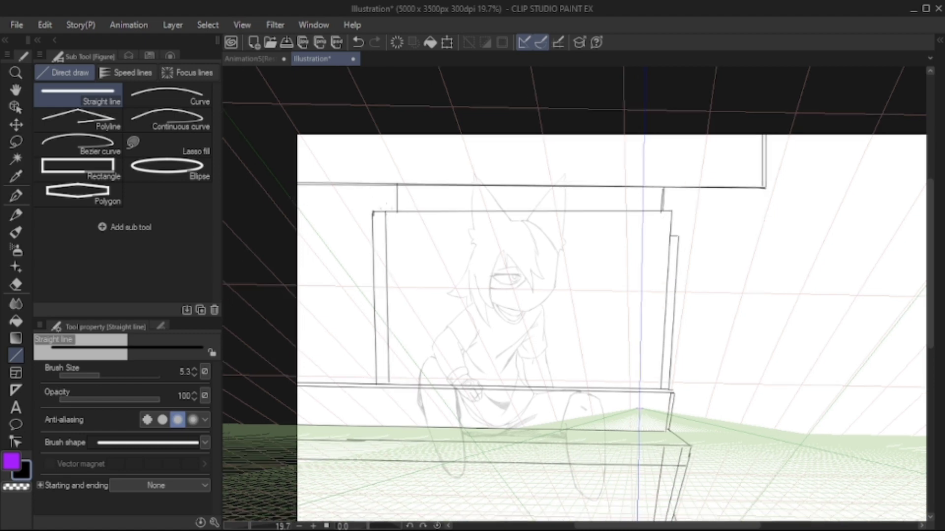
{"action": "key", "text": "ctrl+z"}
{"action": "left_click_drag", "start_coordinate": [373, 212], "coordinate": [296, 212]}
{"action": "left_click_drag", "start_coordinate": [297, 212], "coordinate": [277, 149]}
{"action": "key", "text": "ctrl+z"}
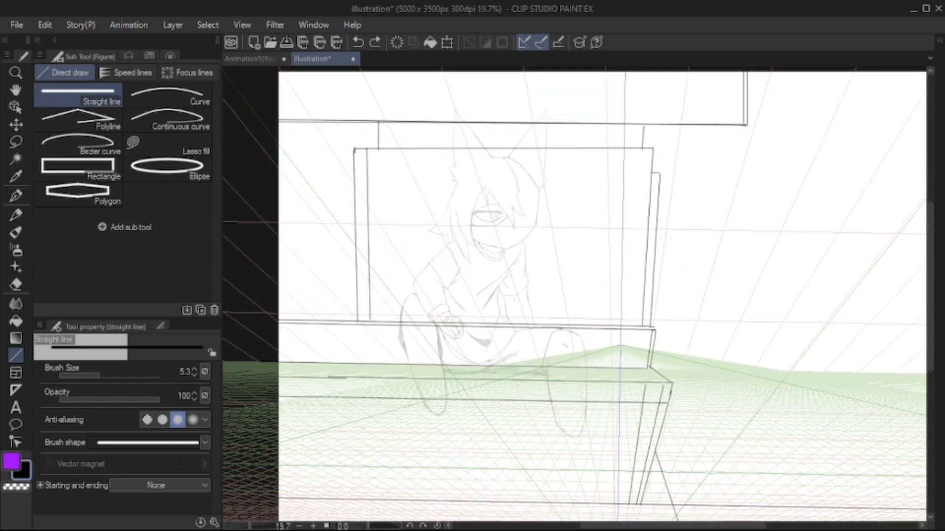
Undo all the straight-line bench and background drawing on Layer 3, leaving only the character and the ruler
{"action": "scroll", "coordinate": [600, 295], "scroll_direction": "down", "scroll_amount": 2}
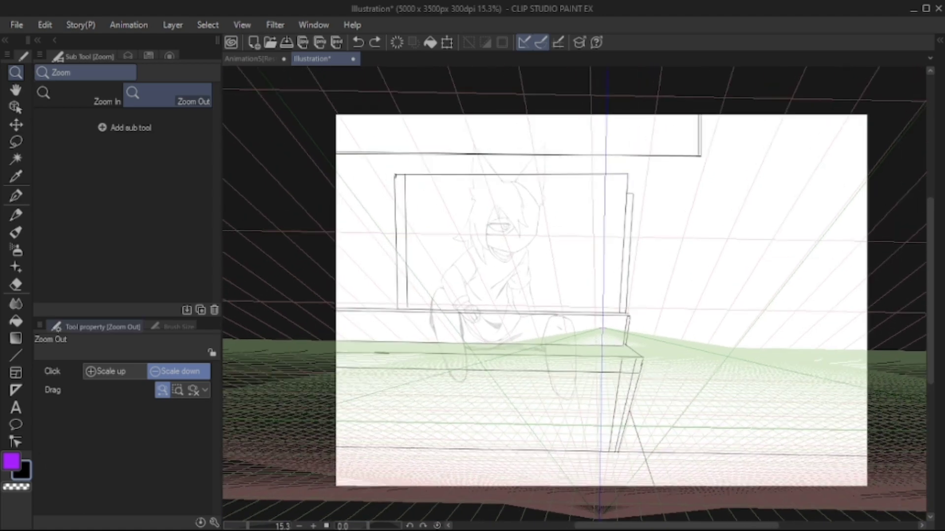
{"action": "key", "text": "u"}
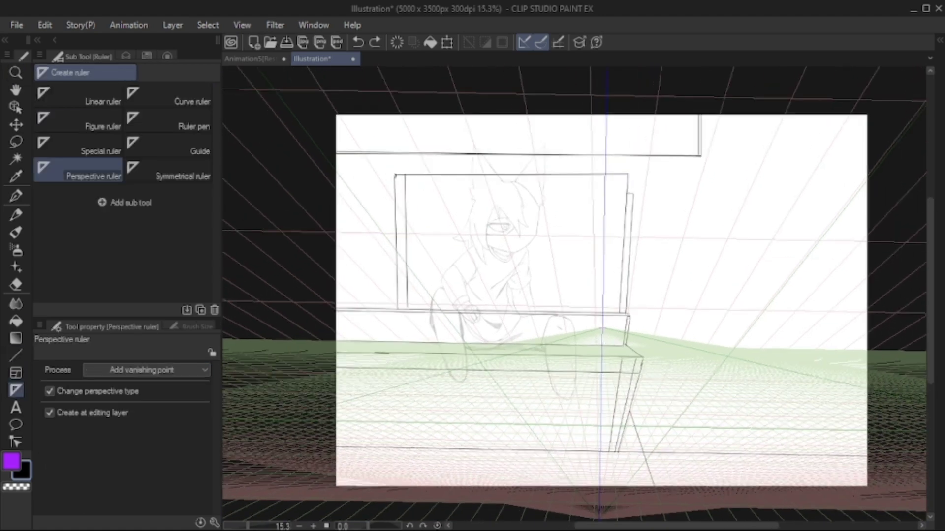
{"action": "key", "text": "ctrl+z"}
{"action": "key", "text": "ctrl+z"}
{"action": "key", "text": "ctrl+z"}
{"action": "key", "text": "ctrl+z"}
{"action": "key", "text": "ctrl+z"}
{"action": "key", "text": "ctrl+z"}
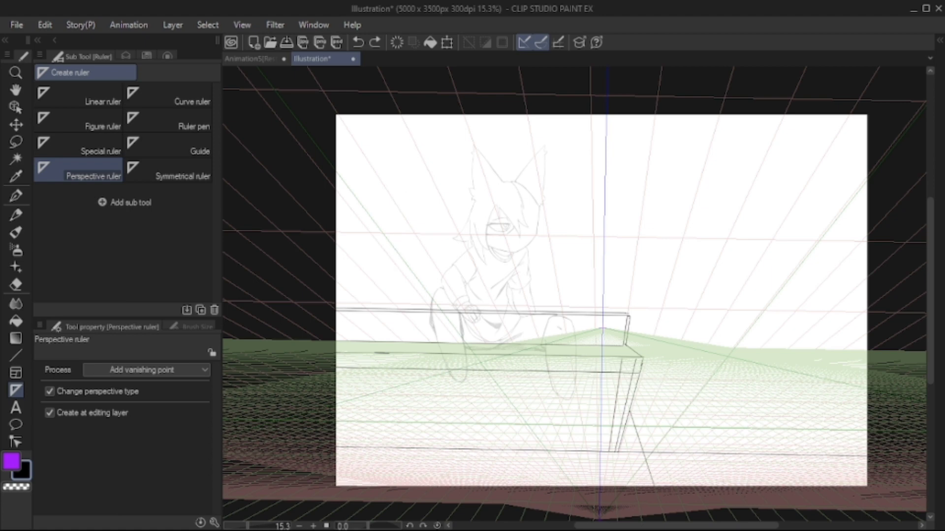
{"action": "key", "text": "ctrl+z"}
{"action": "key", "text": "ctrl+z"}
{"action": "key", "text": "ctrl+z"}
{"action": "key", "text": "ctrl+z"}
{"action": "left_click", "coordinate": [126, 56]}
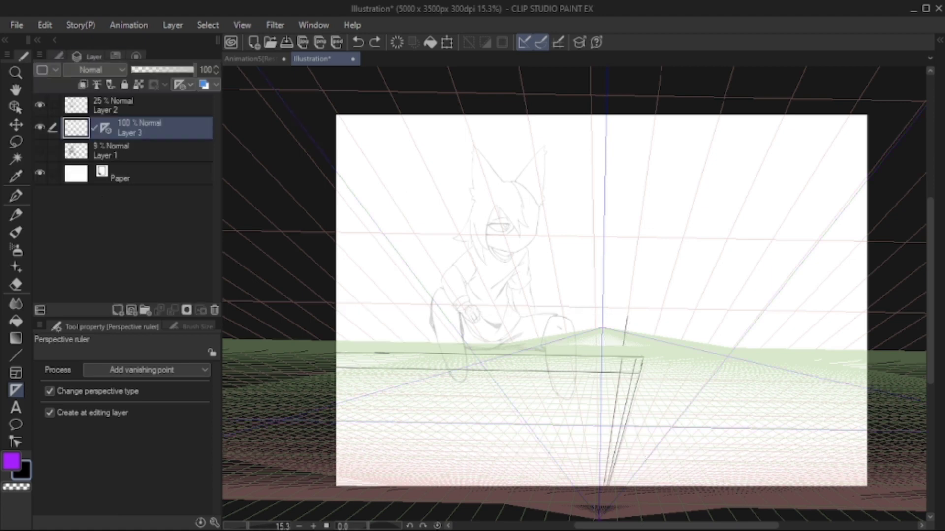
{"action": "left_click_drag", "start_coordinate": [576, 295], "coordinate": [551, 279]}
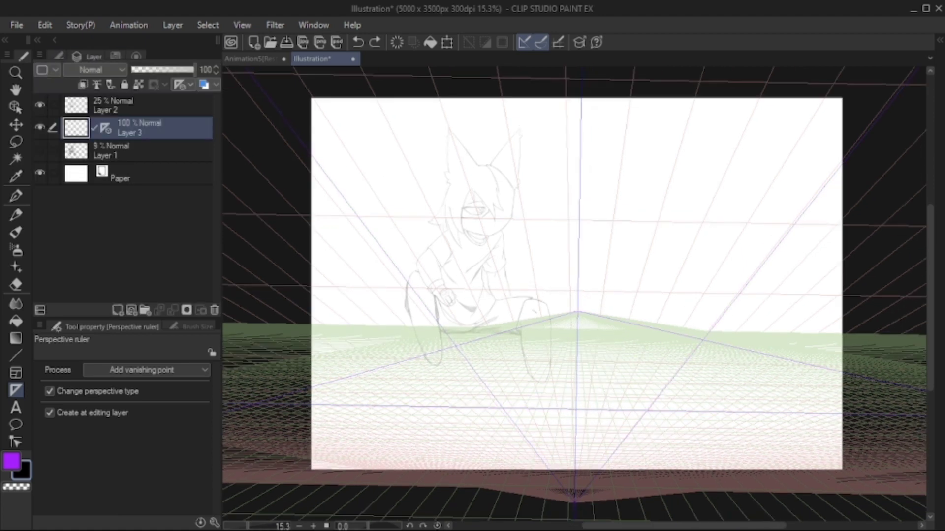
Replace Layer 3's perspective ruler with a new two-point one, setting a vanishing point on each side of the character
{"action": "mouse_move", "coordinate": [473, 357]}
{"action": "left_mouse_down"}
{"action": "mouse_move", "coordinate": [689, 490]}
{"action": "mouse_move", "coordinate": [837, 399]}
{"action": "left_mouse_up"}
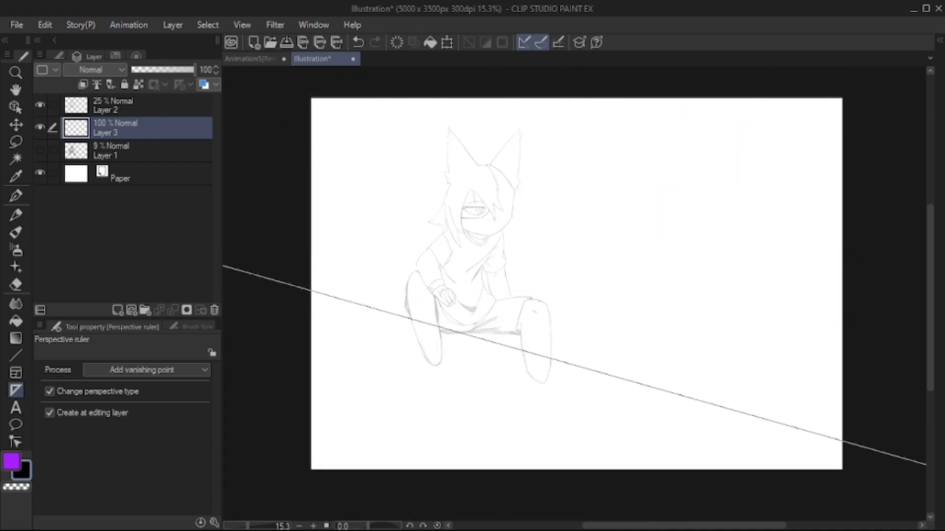
{"action": "left_click_drag", "start_coordinate": [442, 216], "coordinate": [836, 113]}
{"action": "mouse_move", "coordinate": [492, 390]}
{"action": "left_mouse_down"}
{"action": "mouse_move", "coordinate": [886, 286]}
{"action": "mouse_move", "coordinate": [886, 263]}
{"action": "left_mouse_up"}
{"action": "key", "text": "ctrl+z"}
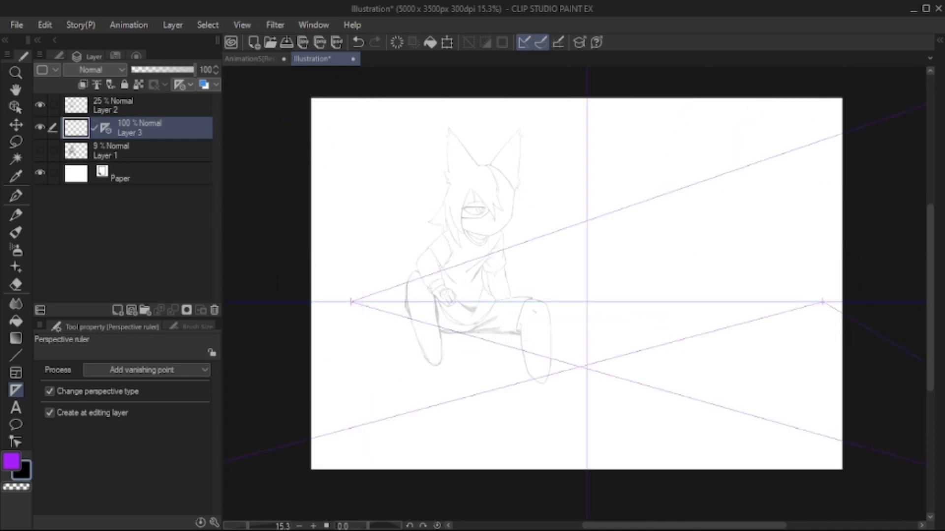
{"action": "left_click_drag", "start_coordinate": [344, 233], "coordinate": [886, 323]}
{"action": "left_click_drag", "start_coordinate": [345, 113], "coordinate": [836, 283]}
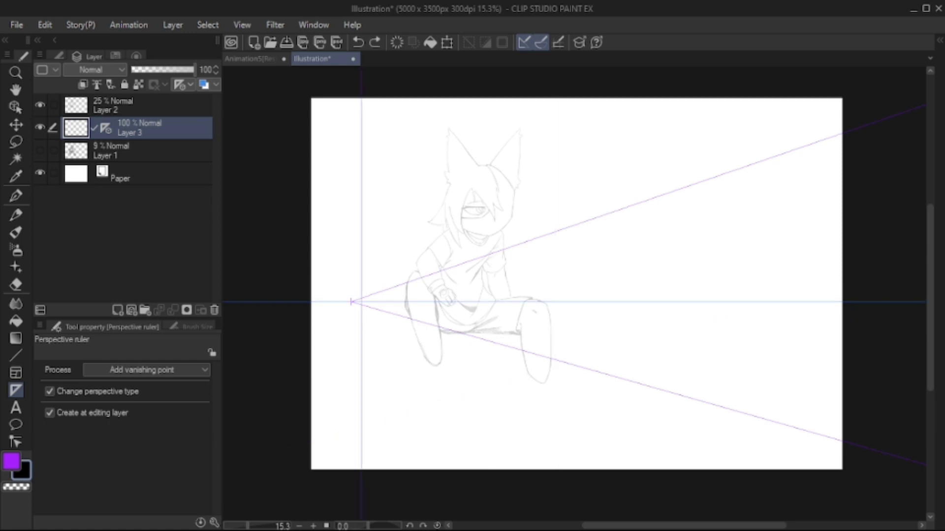
{"action": "left_click_drag", "start_coordinate": [345, 436], "coordinate": [885, 251]}
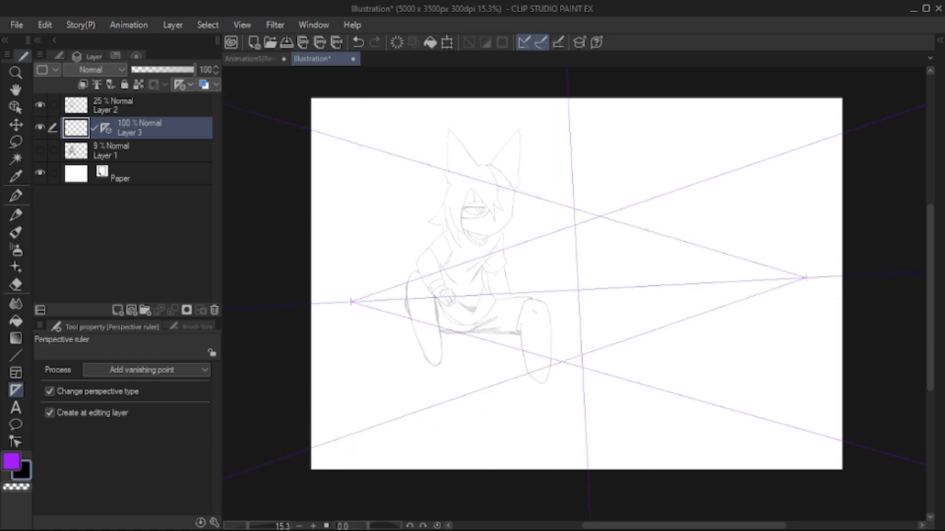
Spread the ruler's two vanishing points outward on a level horizon at the character's seat, and show all three perspective grids
{"action": "key", "text": "o"}
{"action": "left_click_drag", "start_coordinate": [805, 278], "coordinate": [860, 293]}
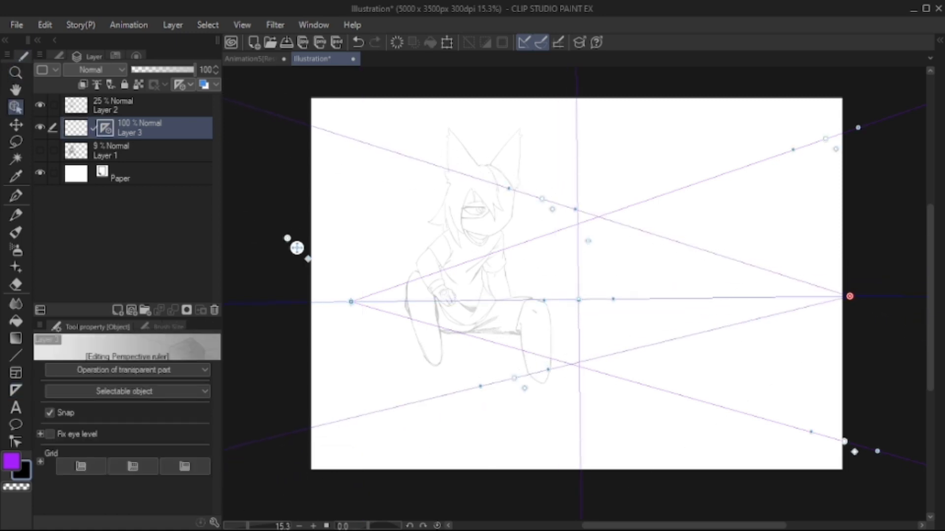
{"action": "left_click_drag", "start_coordinate": [351, 301], "coordinate": [302, 293]}
{"action": "left_click_drag", "start_coordinate": [578, 293], "coordinate": [582, 322]}
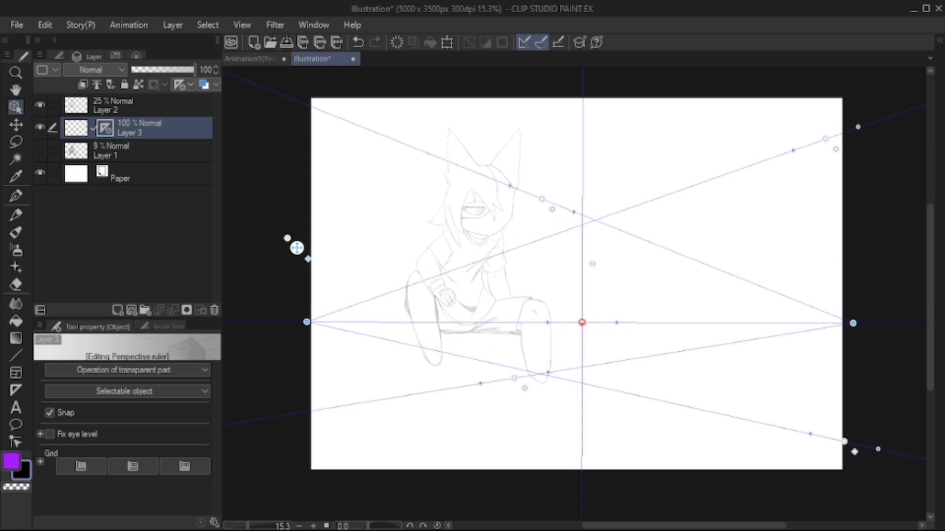
{"action": "left_click_drag", "start_coordinate": [844, 441], "coordinate": [919, 425]}
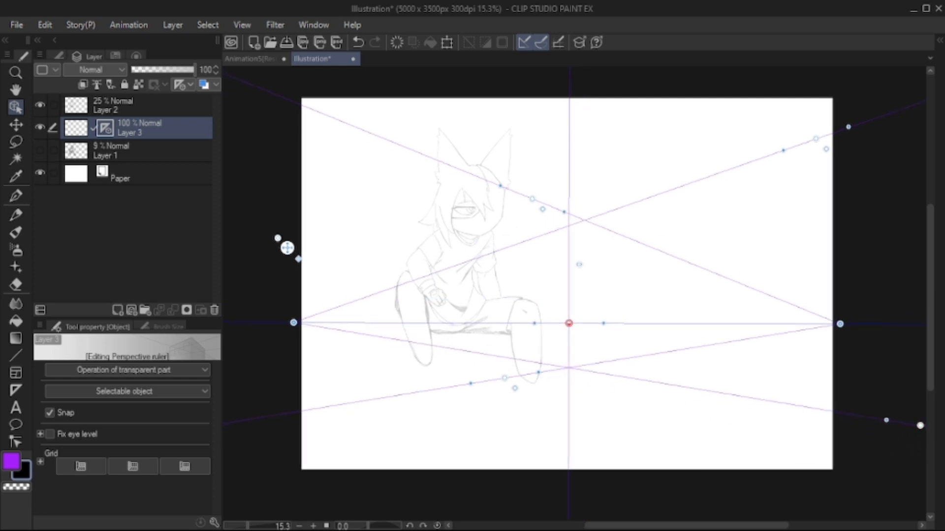
{"action": "left_click", "coordinate": [133, 466]}
{"action": "left_click", "coordinate": [185, 467]}
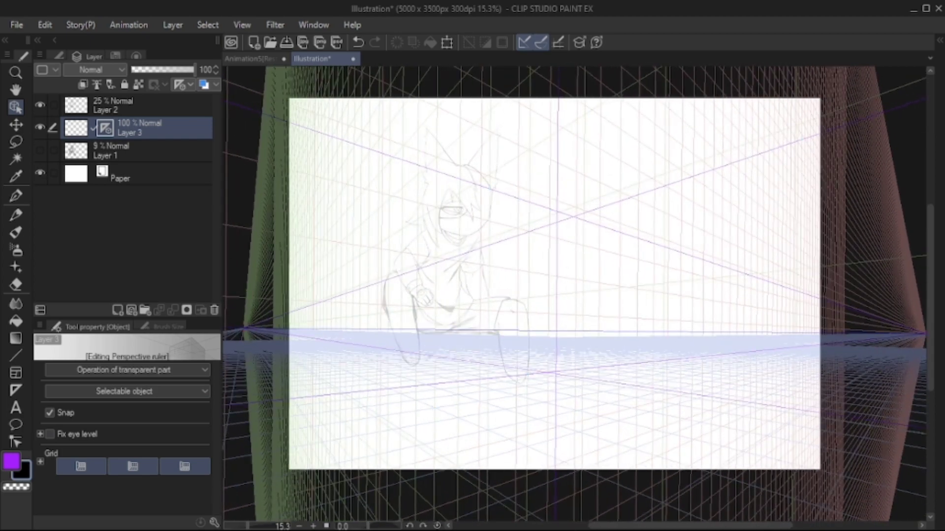
Set the straight line's brush size to 7.0 and draw a box seat beneath the character with floor lines running from its base
{"action": "key", "text": "u"}
{"action": "key", "text": "/"}
{"action": "key", "text": "ctrl+plus"}
{"action": "key", "text": "u"}
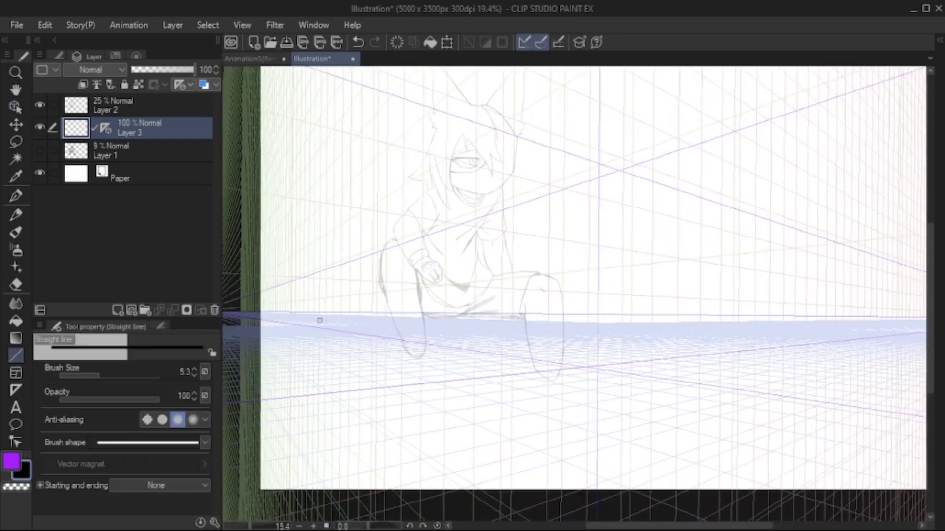
{"action": "mouse_move", "coordinate": [320, 320]}
{"action": "left_mouse_down"}
{"action": "mouse_move", "coordinate": [593, 339]}
{"action": "mouse_move", "coordinate": [595, 321]}
{"action": "left_mouse_up"}
{"action": "key", "text": "ctrl+z"}
{"action": "key", "text": "]"}
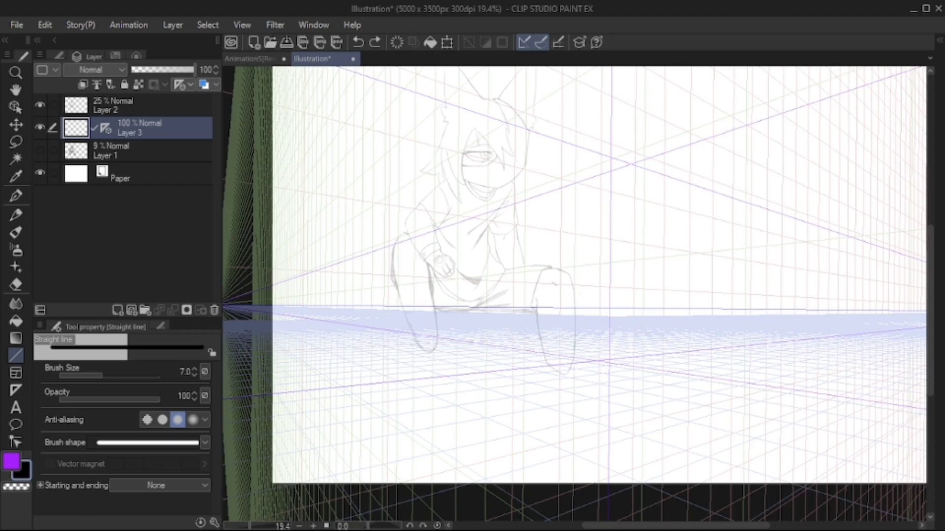
{"action": "mouse_move", "coordinate": [317, 313]}
{"action": "left_mouse_down"}
{"action": "mouse_move", "coordinate": [610, 312]}
{"action": "mouse_move", "coordinate": [609, 437]}
{"action": "mouse_move", "coordinate": [462, 477]}
{"action": "mouse_move", "coordinate": [320, 477]}
{"action": "left_mouse_up"}
{"action": "mouse_move", "coordinate": [309, 306]}
{"action": "left_mouse_down"}
{"action": "mouse_move", "coordinate": [309, 477]}
{"action": "mouse_move", "coordinate": [273, 411]}
{"action": "mouse_move", "coordinate": [235, 403]}
{"action": "left_mouse_up"}
{"action": "scroll", "coordinate": [566, 295], "scroll_direction": "up", "scroll_amount": 3}
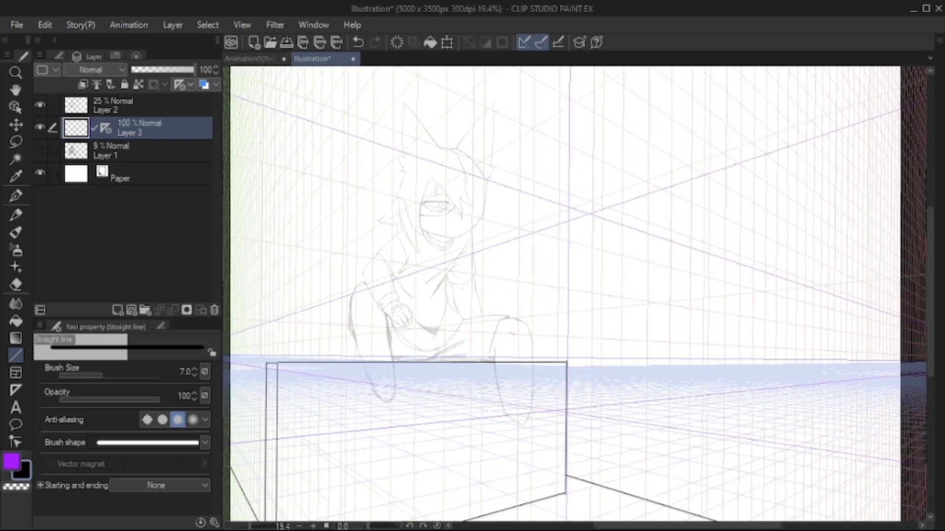
Raise Layer 2's opacity to 100 and try re-inking the inner line of the character's right-hand leg, undoing the strokes
{"action": "key", "text": "alt+]"}
{"action": "key", "text": "k"}
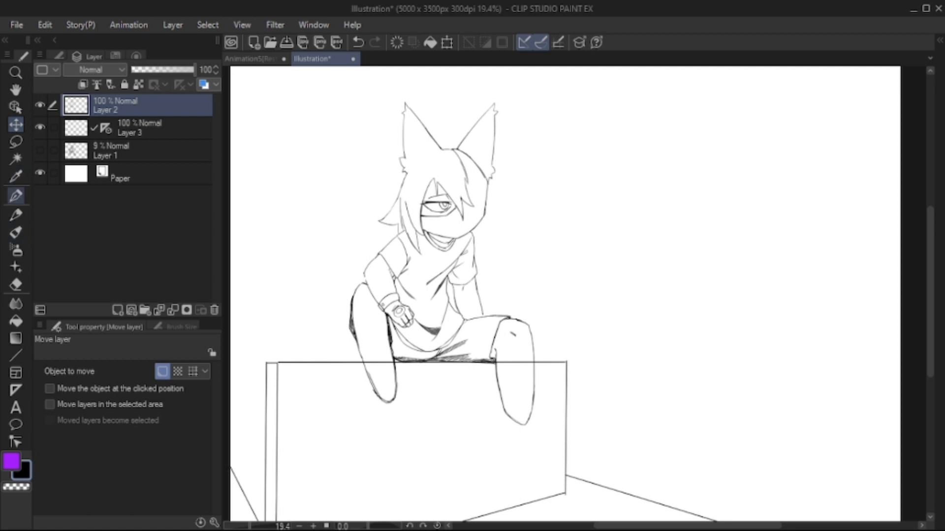
{"action": "key", "text": "p"}
{"action": "scroll", "coordinate": [530, 398], "scroll_direction": "up", "scroll_amount": 4}
{"action": "key", "text": "ctrl+z"}
{"action": "left_click_drag", "start_coordinate": [458, 305], "coordinate": [509, 452]}
{"action": "key", "text": "ctrl+z"}
{"action": "key", "text": "ctrl+z"}
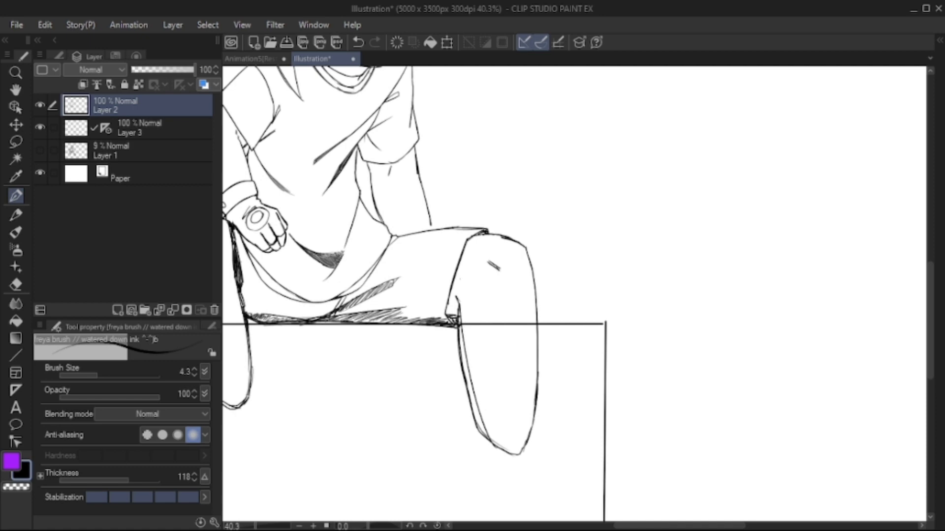
Erase the doubled inner line of the right-hand leg and clean up its junction with the shorts hem
{"action": "key", "text": "e"}
{"action": "left_click_drag", "start_coordinate": [457, 327], "coordinate": [485, 438]}
{"action": "key", "text": "p"}
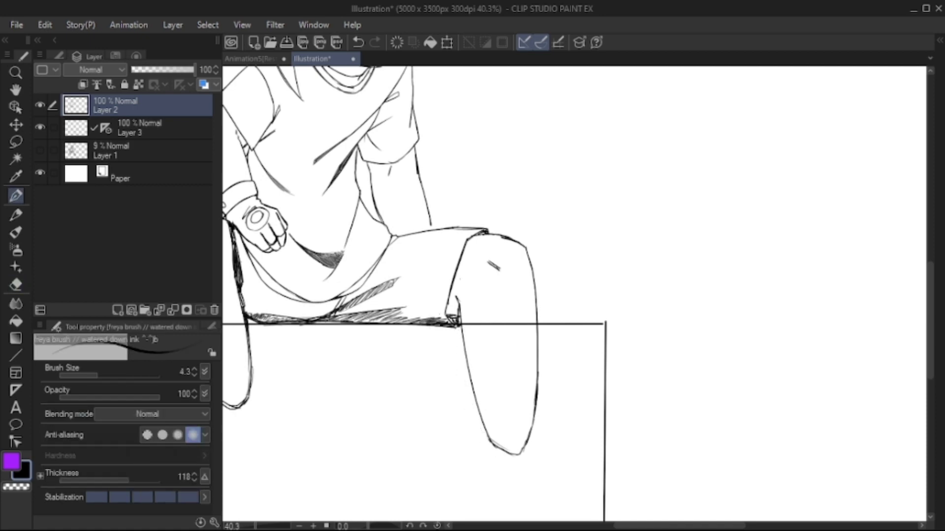
{"action": "key", "text": "e"}
{"action": "left_click_drag", "start_coordinate": [457, 301], "coordinate": [466, 350]}
{"action": "key", "text": "p"}
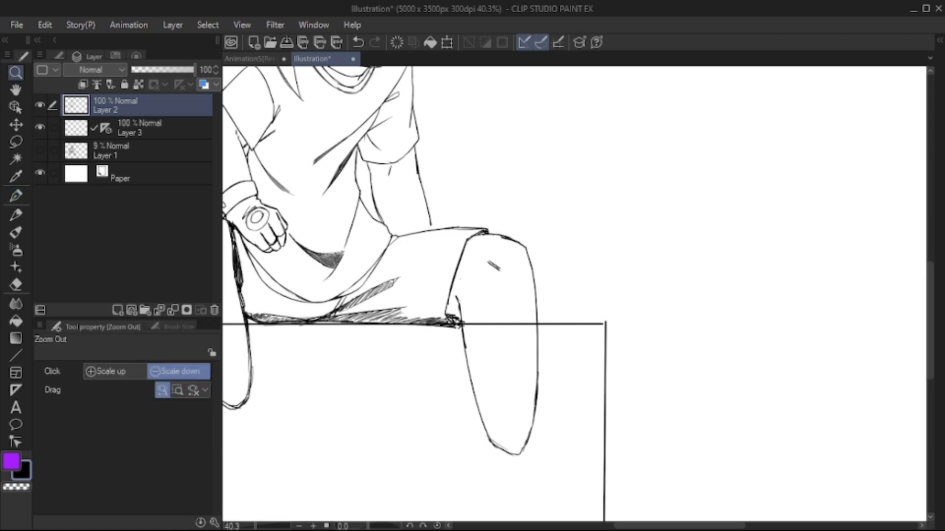
Re-ink the outline of the character's left-hand leg and erase the excess strokes along its inner side
{"action": "left_click", "coordinate": [544, 325], "text": "alt"}
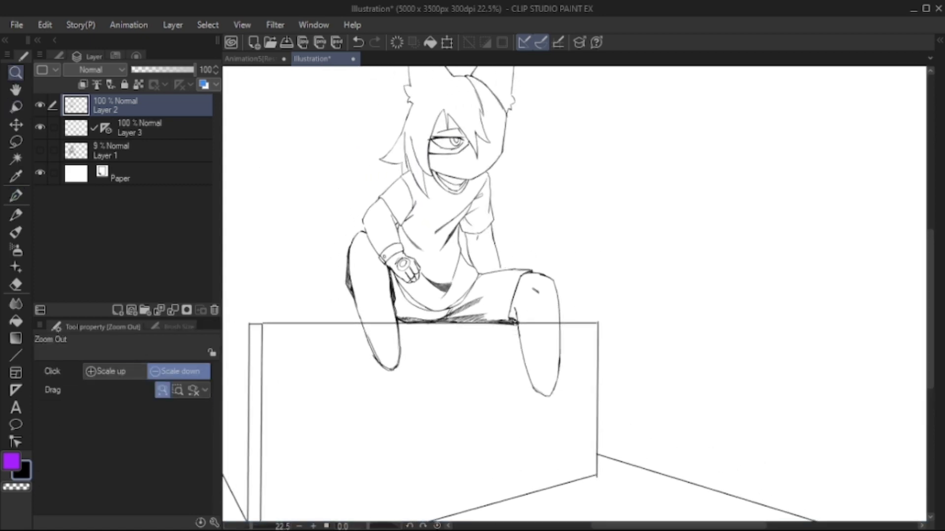
{"action": "key", "text": "p"}
{"action": "scroll", "coordinate": [366, 291], "scroll_direction": "up", "scroll_amount": 4}
{"action": "left_click_drag", "start_coordinate": [347, 246], "coordinate": [373, 431]}
{"action": "key", "text": "e"}
{"action": "left_click_drag", "start_coordinate": [358, 247], "coordinate": [357, 383]}
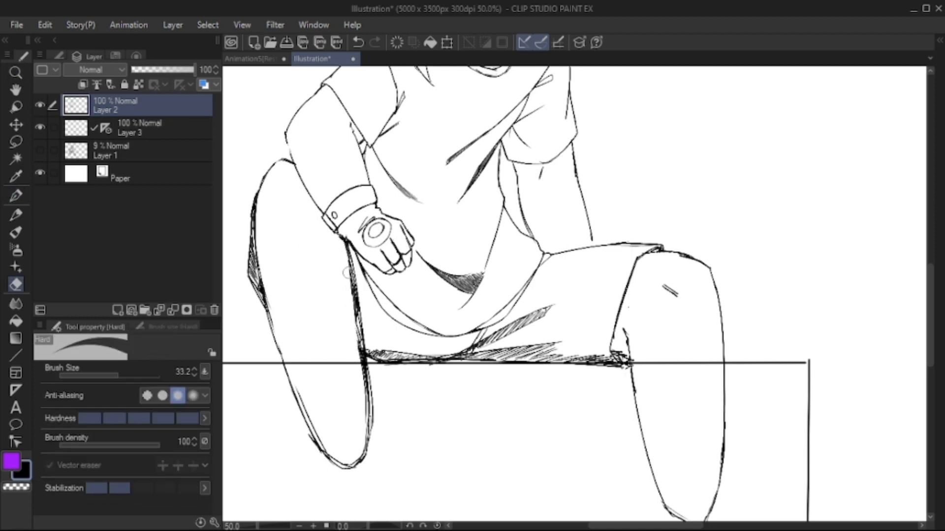
Add straight vertical lines on Layer 3 just inside both ends of the box seat's front face
{"action": "left_click", "coordinate": [306, 316], "text": "alt"}
{"action": "left_click", "coordinate": [147, 128]}
{"action": "key", "text": "u"}
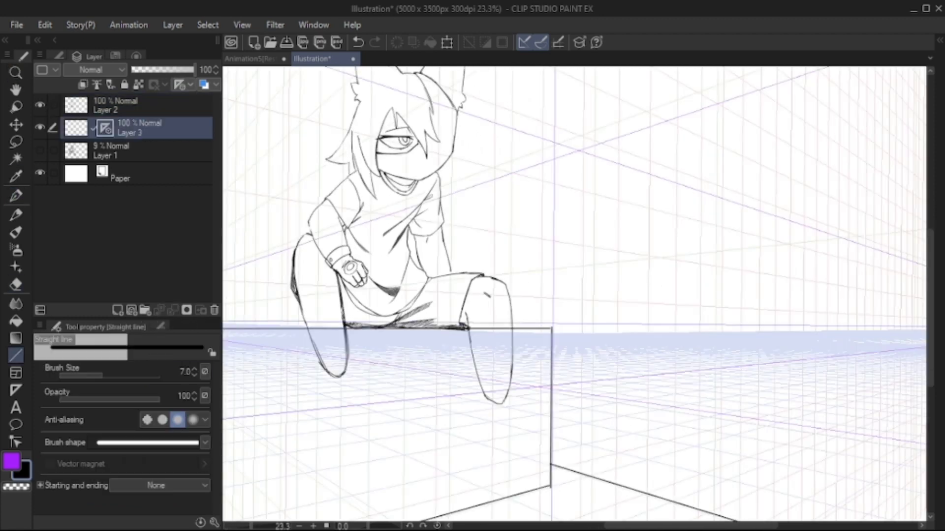
{"action": "left_click_drag", "start_coordinate": [492, 295], "coordinate": [571, 236]}
{"action": "left_click_drag", "start_coordinate": [618, 272], "coordinate": [618, 427]}
{"action": "left_click_drag", "start_coordinate": [305, 271], "coordinate": [305, 473]}
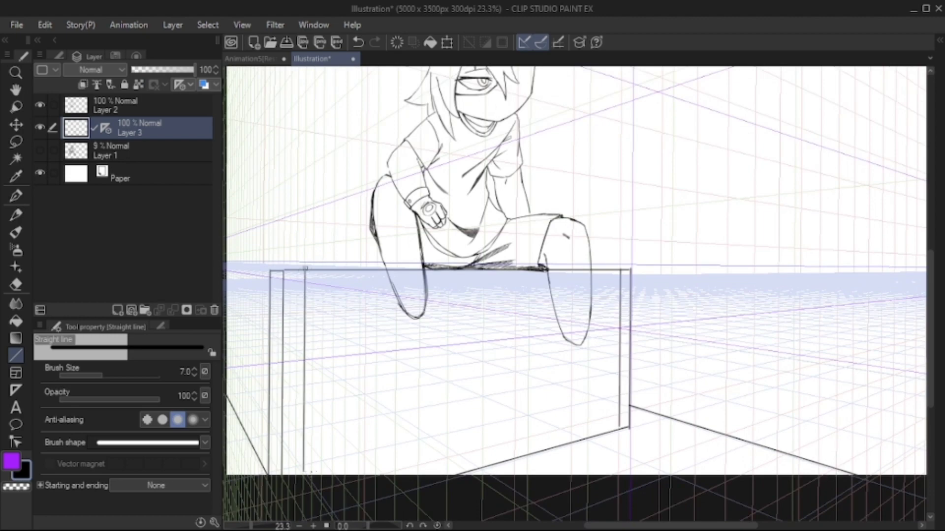
Draw a narrow, slightly lower block against the box seat's left-hand end with a short top face and a vertical edge
{"action": "mouse_move", "coordinate": [271, 295]}
{"action": "left_mouse_down"}
{"action": "mouse_move", "coordinate": [304, 363]}
{"action": "mouse_move", "coordinate": [314, 343]}
{"action": "mouse_move", "coordinate": [336, 340]}
{"action": "left_mouse_up"}
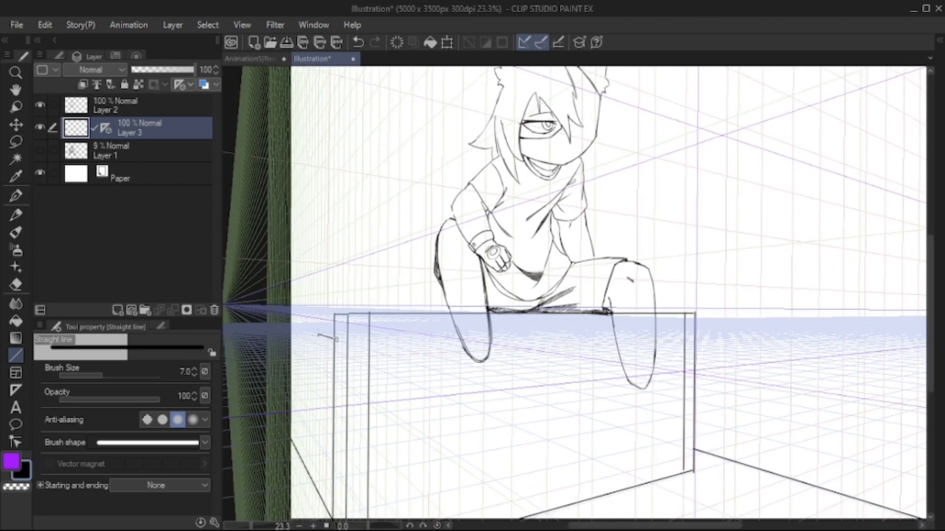
{"action": "left_click_drag", "start_coordinate": [315, 481], "coordinate": [317, 334]}
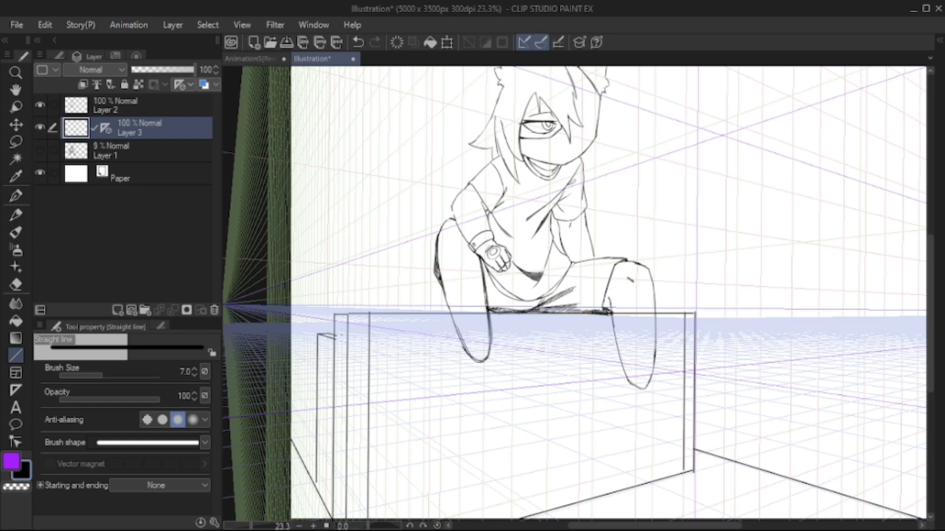
{"action": "left_click_drag", "start_coordinate": [335, 336], "coordinate": [332, 323]}
{"action": "mouse_move", "coordinate": [323, 487]}
{"action": "left_mouse_down"}
{"action": "mouse_move", "coordinate": [319, 428]}
{"action": "mouse_move", "coordinate": [298, 433]}
{"action": "left_mouse_up"}
{"action": "left_click_drag", "start_coordinate": [320, 296], "coordinate": [338, 386]}
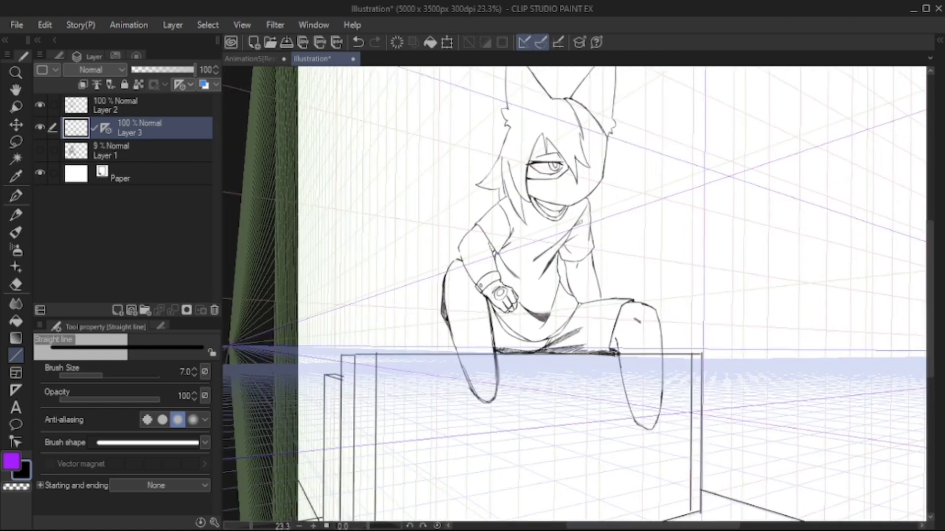
Draw the tall cabinet frame above the low block with a double top edge and an inset upper panel
{"action": "mouse_move", "coordinate": [336, 111]}
{"action": "left_mouse_down"}
{"action": "mouse_move", "coordinate": [338, 376]}
{"action": "mouse_move", "coordinate": [326, 128]}
{"action": "mouse_move", "coordinate": [331, 392]}
{"action": "mouse_move", "coordinate": [357, 190]}
{"action": "mouse_move", "coordinate": [312, 184]}
{"action": "mouse_move", "coordinate": [361, 158]}
{"action": "mouse_move", "coordinate": [363, 170]}
{"action": "left_mouse_up"}
{"action": "mouse_move", "coordinate": [350, 185]}
{"action": "left_mouse_down"}
{"action": "mouse_move", "coordinate": [320, 175]}
{"action": "mouse_move", "coordinate": [349, 246]}
{"action": "left_mouse_up"}
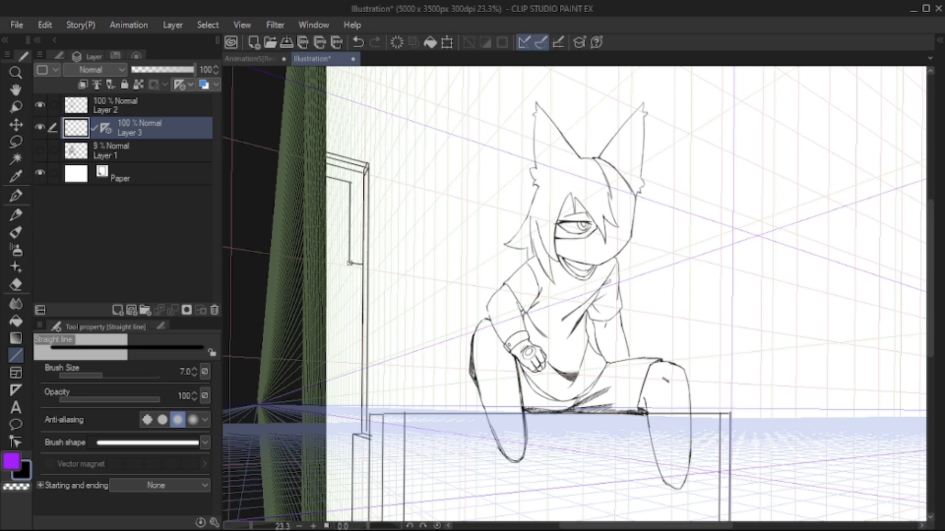
{"action": "mouse_move", "coordinate": [366, 172]}
{"action": "left_mouse_down"}
{"action": "mouse_move", "coordinate": [365, 266]}
{"action": "mouse_move", "coordinate": [367, 165]}
{"action": "mouse_move", "coordinate": [325, 158]}
{"action": "left_mouse_up"}
{"action": "key", "text": "ctrl+z"}
{"action": "key", "text": "ctrl+z"}
{"action": "key", "text": "ctrl+z"}
{"action": "scroll", "coordinate": [574, 296], "scroll_direction": "down", "scroll_amount": 1}
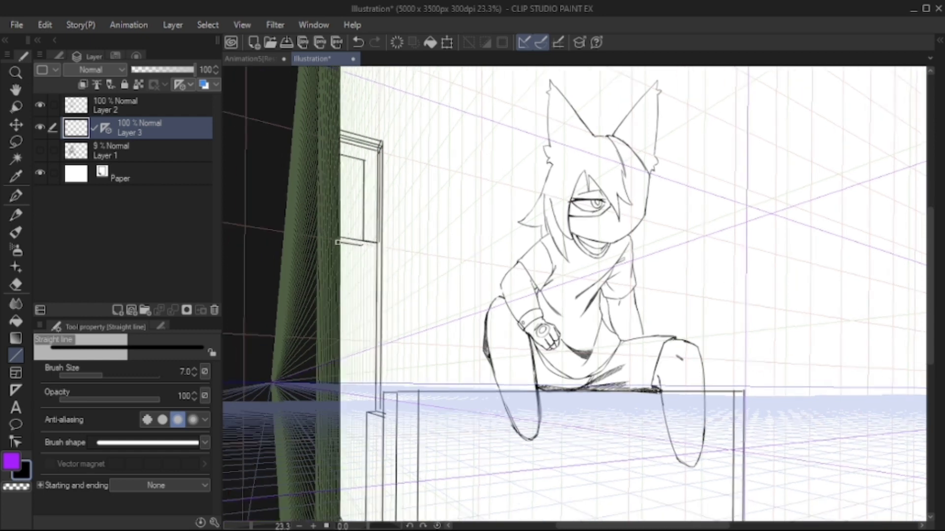
Add a lower panel of nested rectangles with a short dark edge beneath the cabinet's upper panel
{"action": "scroll", "coordinate": [574, 296], "scroll_direction": "down", "scroll_amount": 2}
{"action": "scroll", "coordinate": [574, 295], "scroll_direction": "down", "scroll_amount": 1}
{"action": "scroll", "coordinate": [575, 295], "scroll_direction": "down", "scroll_amount": 1}
{"action": "mouse_move", "coordinate": [367, 215]}
{"action": "left_mouse_down"}
{"action": "mouse_move", "coordinate": [367, 290]}
{"action": "mouse_move", "coordinate": [335, 208]}
{"action": "mouse_move", "coordinate": [364, 245]}
{"action": "left_mouse_up"}
{"action": "scroll", "coordinate": [364, 245], "scroll_direction": "up", "scroll_amount": 1}
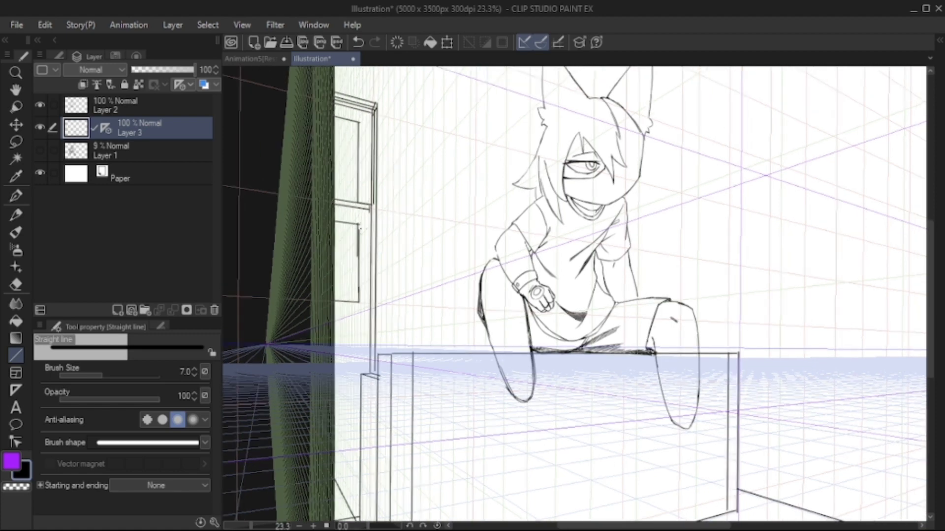
{"action": "scroll", "coordinate": [347, 289], "scroll_direction": "up", "scroll_amount": 2}
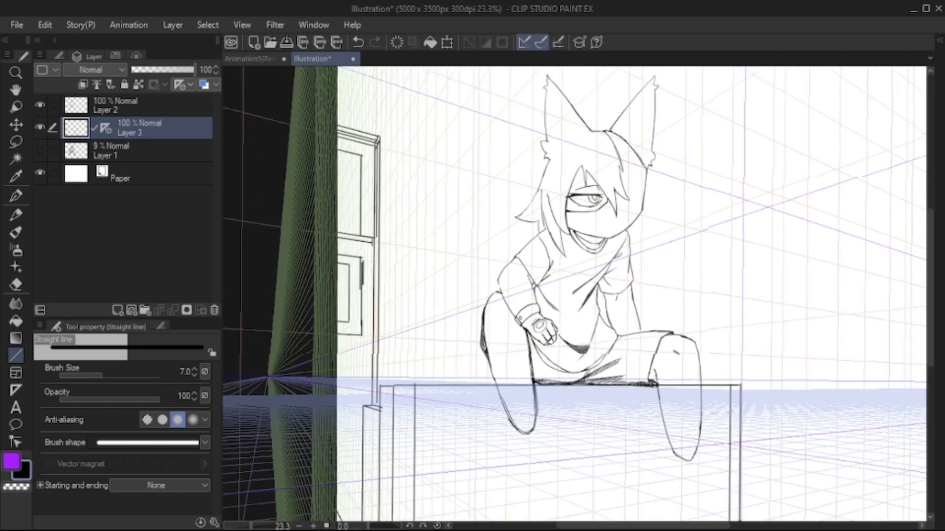
{"action": "scroll", "coordinate": [574, 294], "scroll_direction": "down", "scroll_amount": 5}
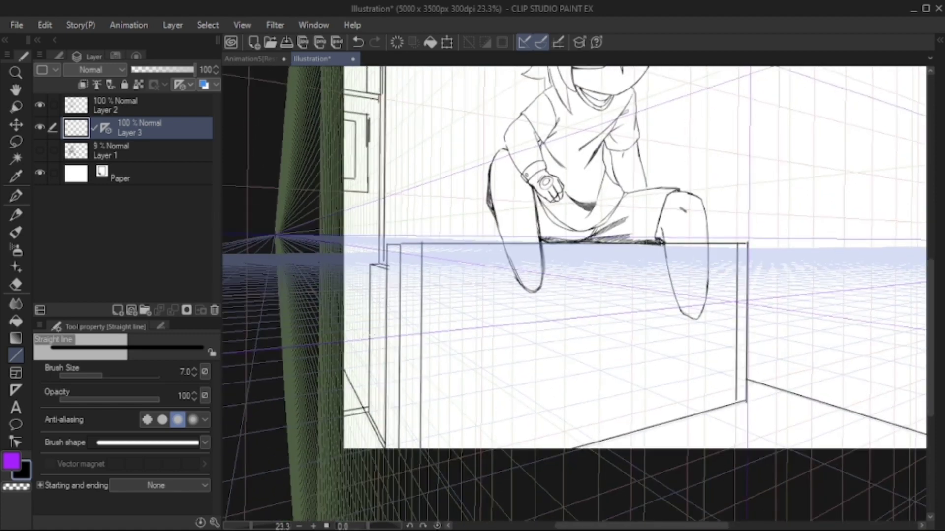
Draw a small rectangular handle with visible thickness below the cabinet's lower panel
{"action": "scroll", "coordinate": [345, 354], "scroll_direction": "up", "scroll_amount": 2}
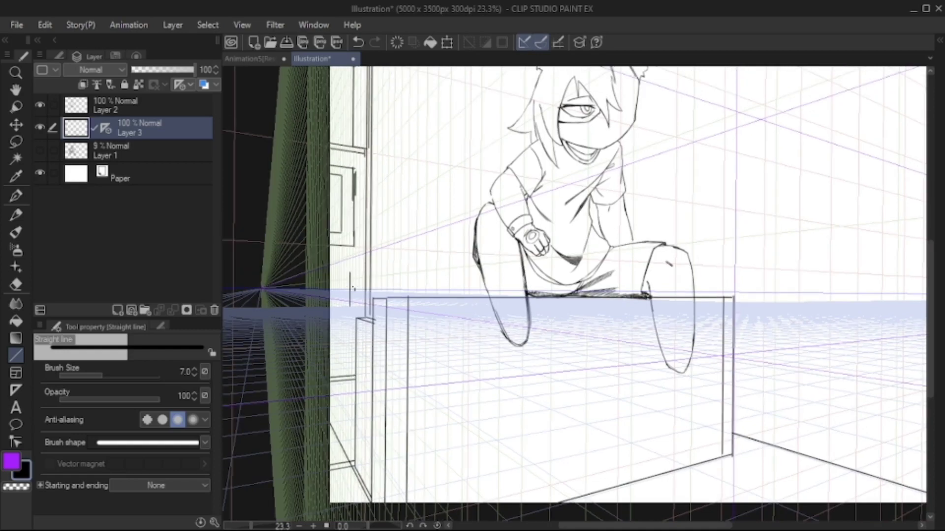
{"action": "left_click_drag", "start_coordinate": [350, 272], "coordinate": [357, 271]}
{"action": "mouse_move", "coordinate": [357, 271]}
{"action": "left_mouse_down"}
{"action": "mouse_move", "coordinate": [357, 311]}
{"action": "mouse_move", "coordinate": [350, 311]}
{"action": "left_mouse_up"}
{"action": "left_click_drag", "start_coordinate": [350, 312], "coordinate": [351, 296]}
{"action": "key", "text": "ctrl+z"}
{"action": "scroll", "coordinate": [574, 294], "scroll_direction": "up", "scroll_amount": 4}
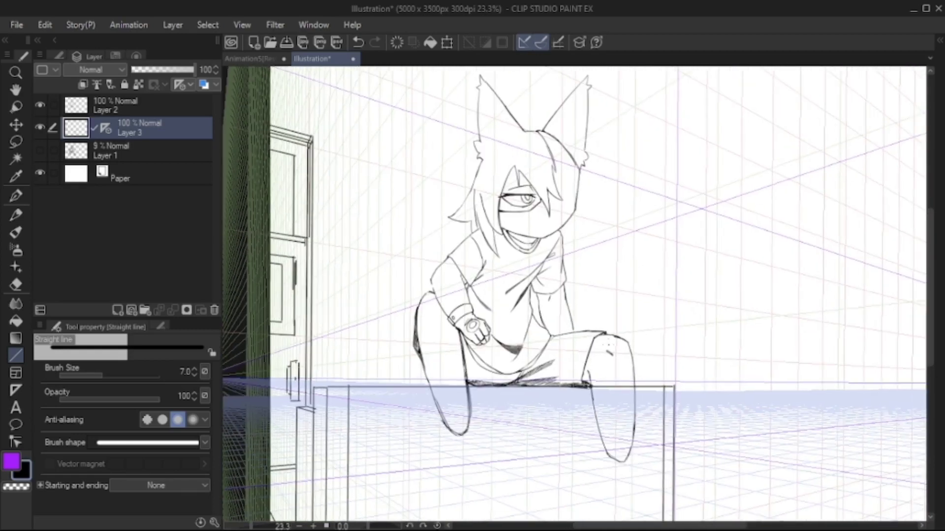
Extend the cabinet's top corner with a slanted edge and a long vertical line, and try a diagonal floor line from it
{"action": "mouse_move", "coordinate": [310, 154]}
{"action": "left_mouse_down"}
{"action": "mouse_move", "coordinate": [326, 118]}
{"action": "mouse_move", "coordinate": [323, 397]}
{"action": "left_mouse_up"}
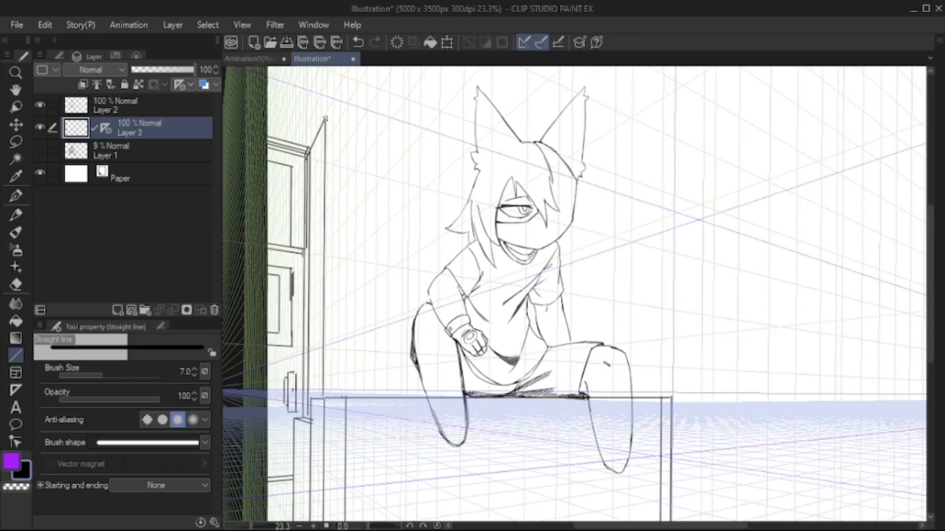
{"action": "scroll", "coordinate": [323, 394], "scroll_direction": "up", "scroll_amount": 2}
{"action": "scroll", "coordinate": [578, 294], "scroll_direction": "down", "scroll_amount": 6}
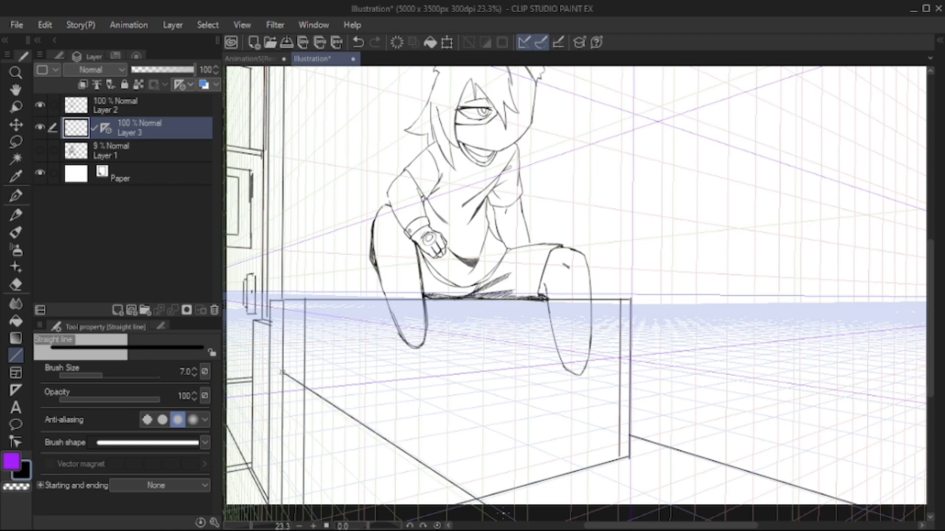
{"action": "scroll", "coordinate": [578, 293], "scroll_direction": "down", "scroll_amount": 2}
{"action": "scroll", "coordinate": [578, 294], "scroll_direction": "up", "scroll_amount": 3}
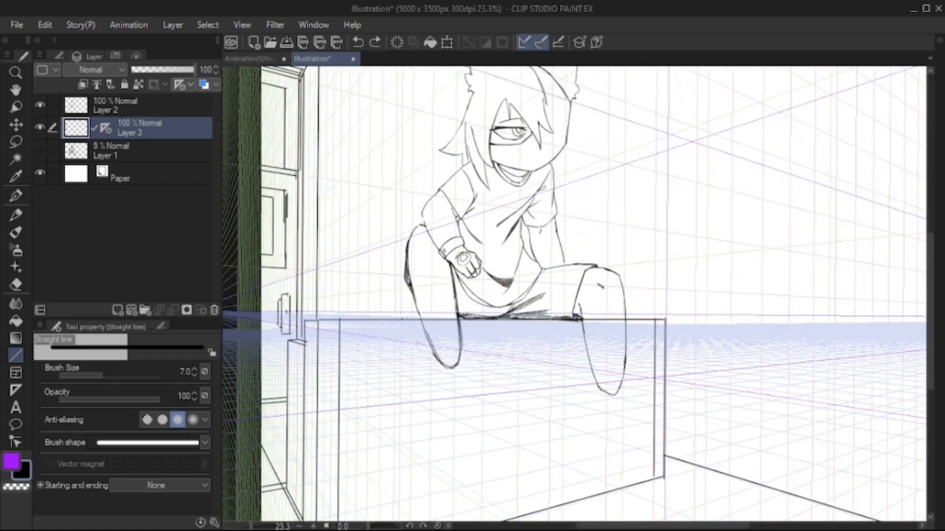
Draw the side face of a tall shelving unit above the box seat with a slanted top and two verticals
{"action": "mouse_move", "coordinate": [402, 321]}
{"action": "left_mouse_down"}
{"action": "mouse_move", "coordinate": [402, 120]}
{"action": "mouse_move", "coordinate": [343, 200]}
{"action": "mouse_move", "coordinate": [340, 516]}
{"action": "left_mouse_up"}
{"action": "scroll", "coordinate": [402, 290], "scroll_direction": "up", "scroll_amount": 3}
{"action": "scroll", "coordinate": [341, 391], "scroll_direction": "right", "scroll_amount": 3}
Set Layer 2's opacity to 14, and on Layer 3 draw the shelving unit's front face with an inset frame
{"action": "left_click", "coordinate": [147, 104]}
{"action": "left_click_drag", "start_coordinate": [194, 69], "coordinate": [140, 69]}
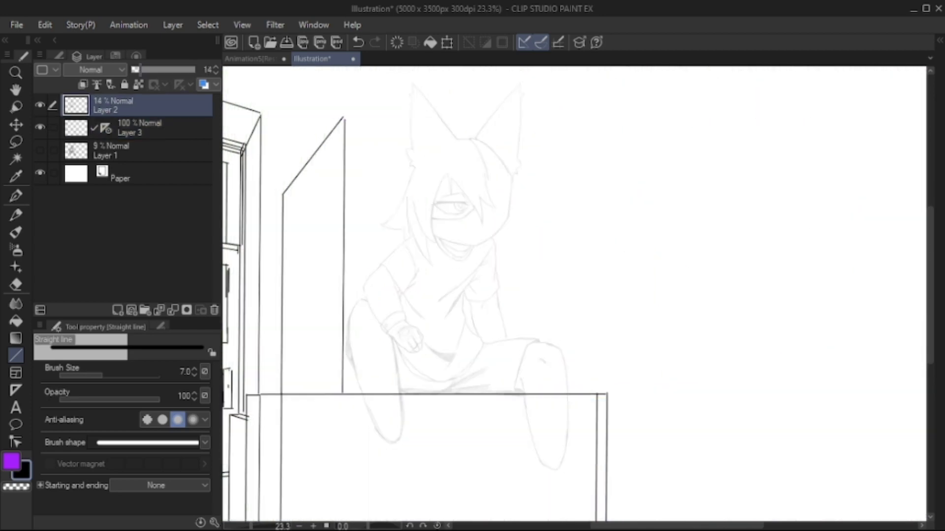
{"action": "left_click", "coordinate": [148, 128]}
{"action": "mouse_move", "coordinate": [344, 117]}
{"action": "left_mouse_down"}
{"action": "mouse_move", "coordinate": [548, 186]}
{"action": "mouse_move", "coordinate": [548, 394]}
{"action": "left_mouse_up"}
{"action": "left_click_drag", "start_coordinate": [549, 394], "coordinate": [571, 378]}
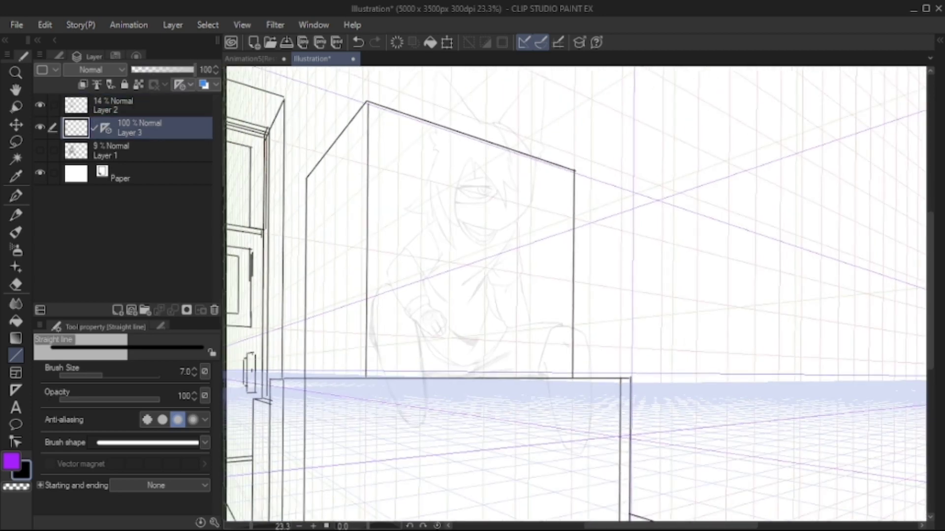
{"action": "left_click_drag", "start_coordinate": [384, 132], "coordinate": [563, 377]}
{"action": "scroll", "coordinate": [575, 294], "scroll_direction": "up", "scroll_amount": 1}
Divide the shelving unit's side face with a vertical line and draw an upper and a lower rectangular handle across it
{"action": "left_click_drag", "start_coordinate": [333, 141], "coordinate": [333, 373]}
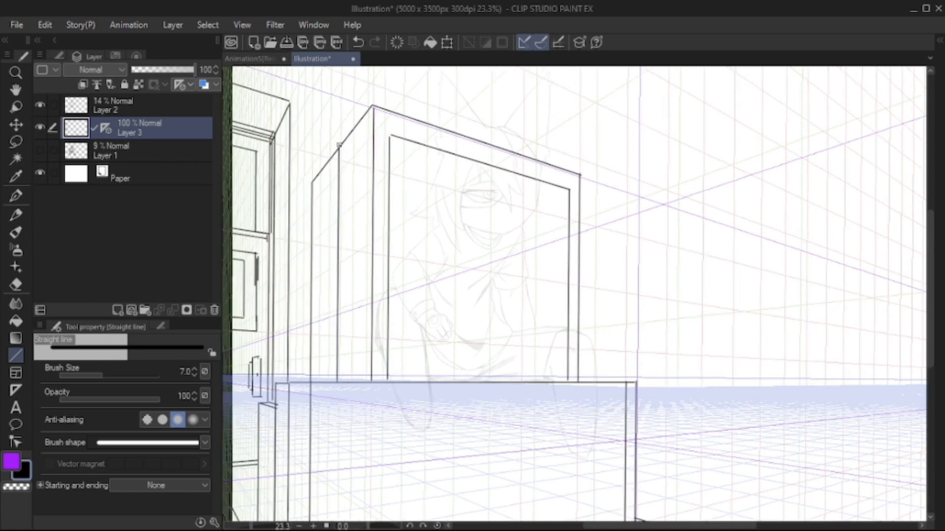
{"action": "left_click_drag", "start_coordinate": [333, 318], "coordinate": [333, 358]}
{"action": "mouse_move", "coordinate": [332, 358]}
{"action": "left_mouse_down"}
{"action": "mouse_move", "coordinate": [340, 358]}
{"action": "mouse_move", "coordinate": [340, 315]}
{"action": "left_mouse_up"}
{"action": "left_click_drag", "start_coordinate": [331, 181], "coordinate": [331, 224]}
{"action": "mouse_move", "coordinate": [331, 224]}
{"action": "left_mouse_down"}
{"action": "mouse_move", "coordinate": [343, 215]}
{"action": "mouse_move", "coordinate": [343, 170]}
{"action": "left_mouse_up"}
{"action": "key", "text": "ctrl+z"}
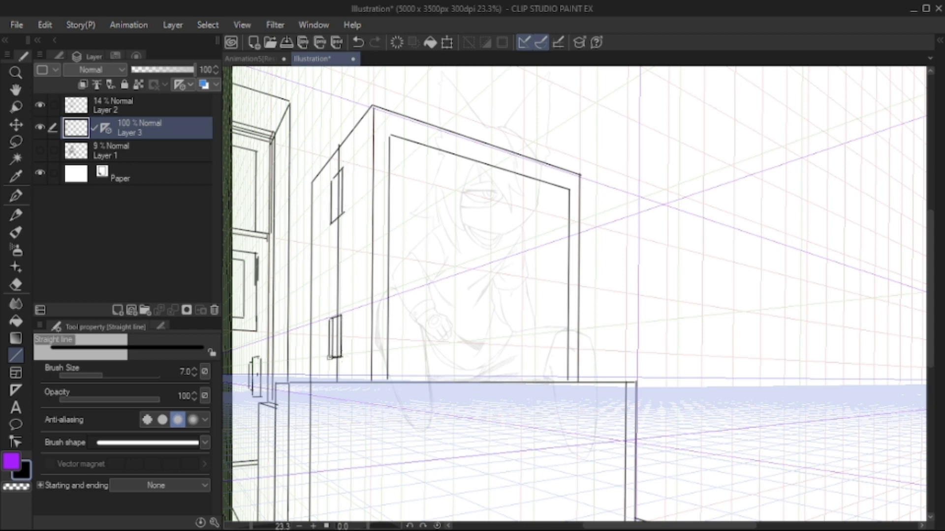
Draw a shelf across the upper part of the unit's opening and start the recessed corner of the compartment below it
{"action": "scroll", "coordinate": [331, 345], "scroll_direction": "down", "scroll_amount": 4}
{"action": "scroll", "coordinate": [519, 244], "scroll_direction": "up", "scroll_amount": 3}
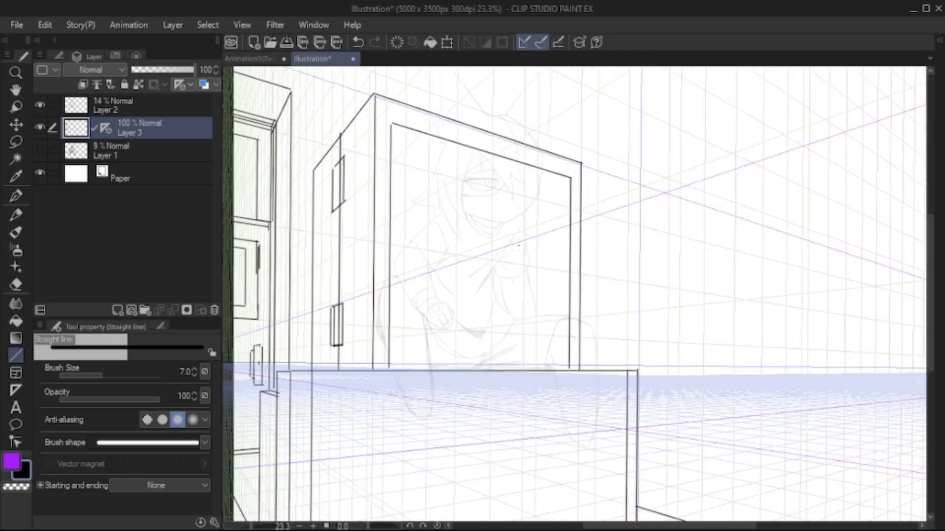
{"action": "left_click_drag", "start_coordinate": [391, 198], "coordinate": [567, 234]}
{"action": "mouse_move", "coordinate": [390, 211]}
{"action": "left_mouse_down"}
{"action": "mouse_move", "coordinate": [568, 244]}
{"action": "mouse_move", "coordinate": [509, 264]}
{"action": "mouse_move", "coordinate": [509, 318]}
{"action": "mouse_move", "coordinate": [568, 323]}
{"action": "left_mouse_up"}
{"action": "left_click_drag", "start_coordinate": [509, 319], "coordinate": [391, 307]}
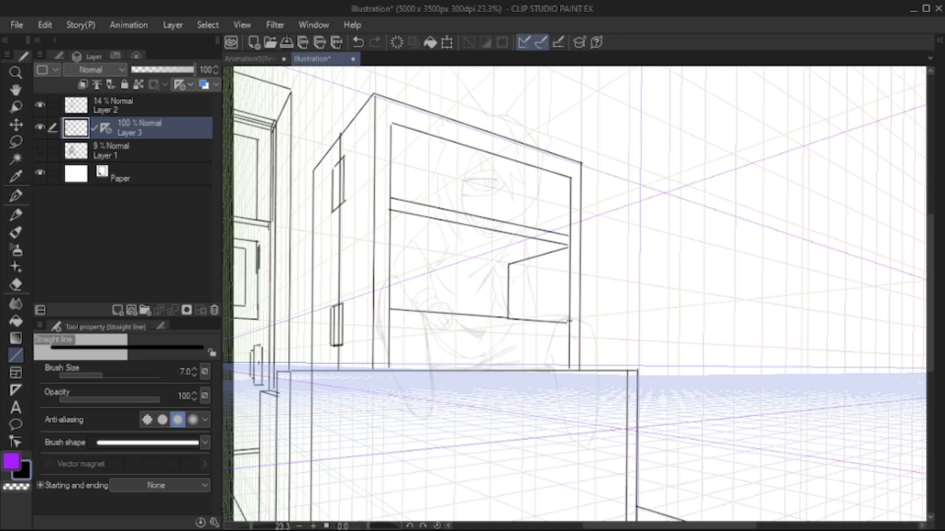
{"action": "scroll", "coordinate": [572, 229], "scroll_direction": "down", "scroll_amount": 2}
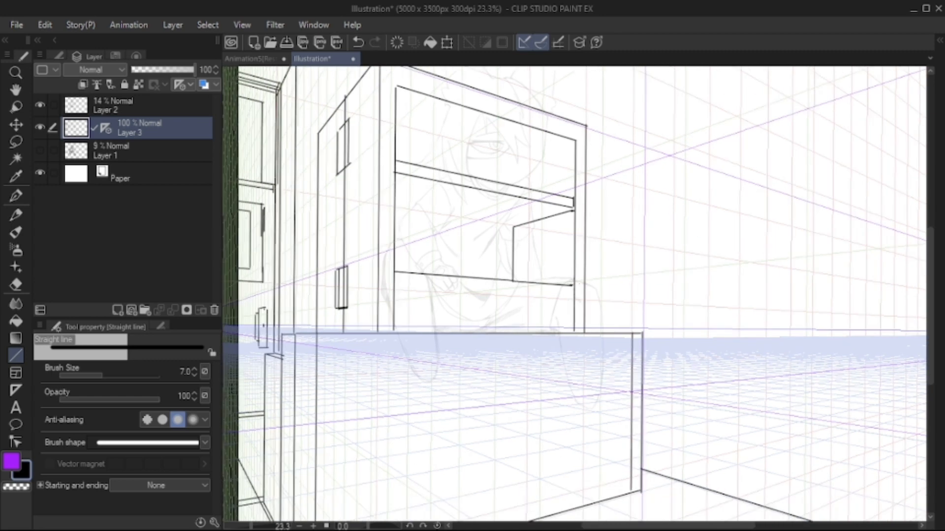
Complete the lower shelf's thickness and the receding inner edges of the unit's three compartments
{"action": "mouse_move", "coordinate": [573, 299]}
{"action": "left_mouse_down"}
{"action": "mouse_move", "coordinate": [395, 288]}
{"action": "mouse_move", "coordinate": [541, 300]}
{"action": "mouse_move", "coordinate": [511, 303]}
{"action": "mouse_move", "coordinate": [510, 332]}
{"action": "mouse_move", "coordinate": [396, 296]}
{"action": "left_mouse_up"}
{"action": "left_click_drag", "start_coordinate": [515, 226], "coordinate": [397, 210]}
{"action": "scroll", "coordinate": [577, 295], "scroll_direction": "up", "scroll_amount": 3}
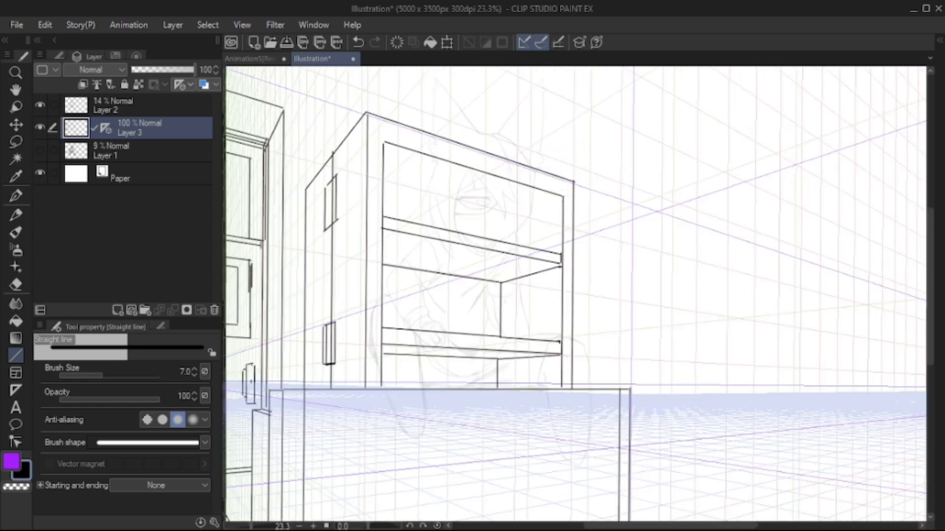
{"action": "left_click_drag", "start_coordinate": [562, 197], "coordinate": [383, 197]}
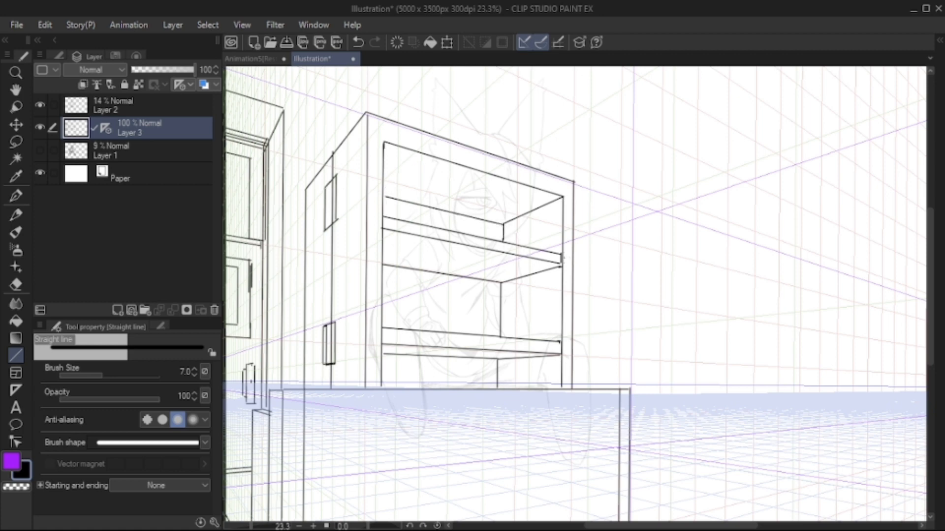
{"action": "scroll", "coordinate": [575, 296], "scroll_direction": "down", "scroll_amount": 5}
Extend the shelving unit's top line to the canvas edge and past its far side, closing it with a vertical down the box's corner
{"action": "scroll", "coordinate": [575, 295], "scroll_direction": "up", "scroll_amount": 12}
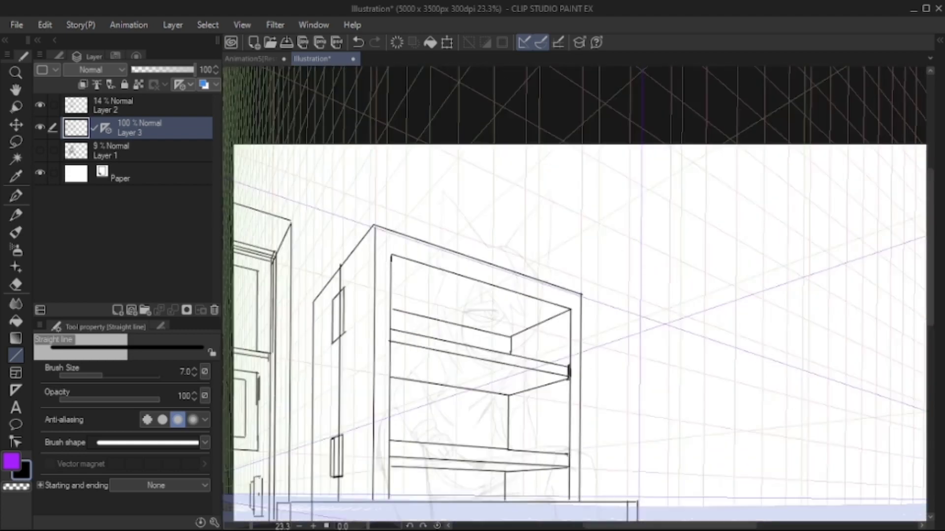
{"action": "left_click_drag", "start_coordinate": [370, 237], "coordinate": [232, 190]}
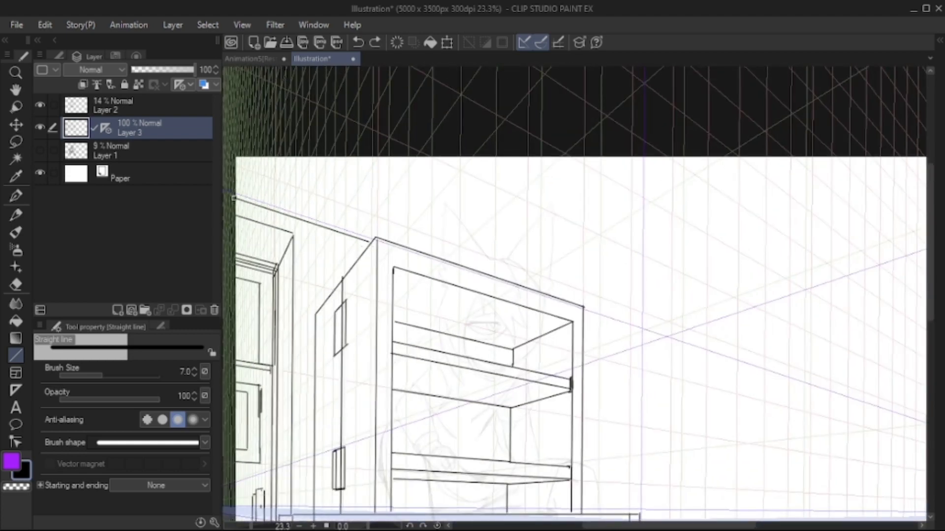
{"action": "scroll", "coordinate": [232, 190], "scroll_direction": "down", "scroll_amount": 2}
{"action": "left_click_drag", "start_coordinate": [586, 269], "coordinate": [644, 284]}
{"action": "key", "text": "ctrl+z"}
{"action": "key", "text": "ctrl+z"}
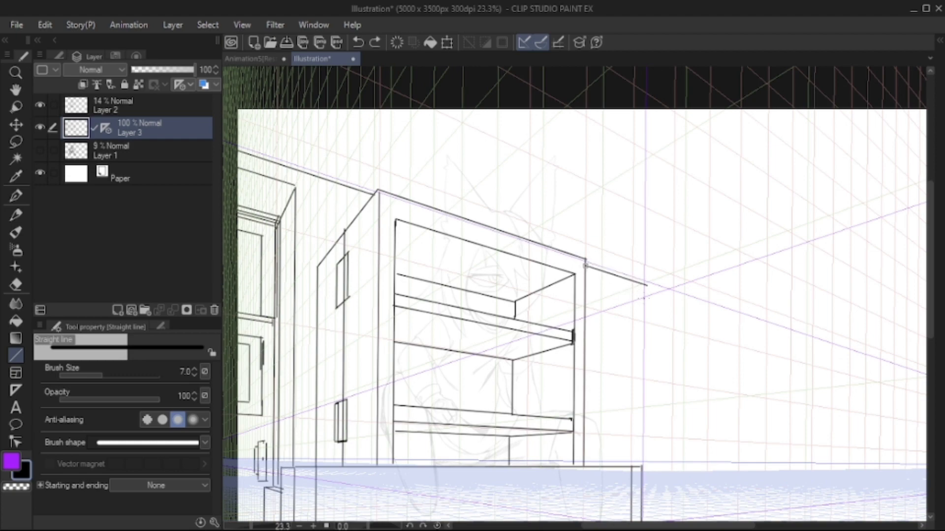
{"action": "scroll", "coordinate": [645, 285], "scroll_direction": "down", "scroll_amount": 5}
{"action": "left_click_drag", "start_coordinate": [636, 170], "coordinate": [632, 511]}
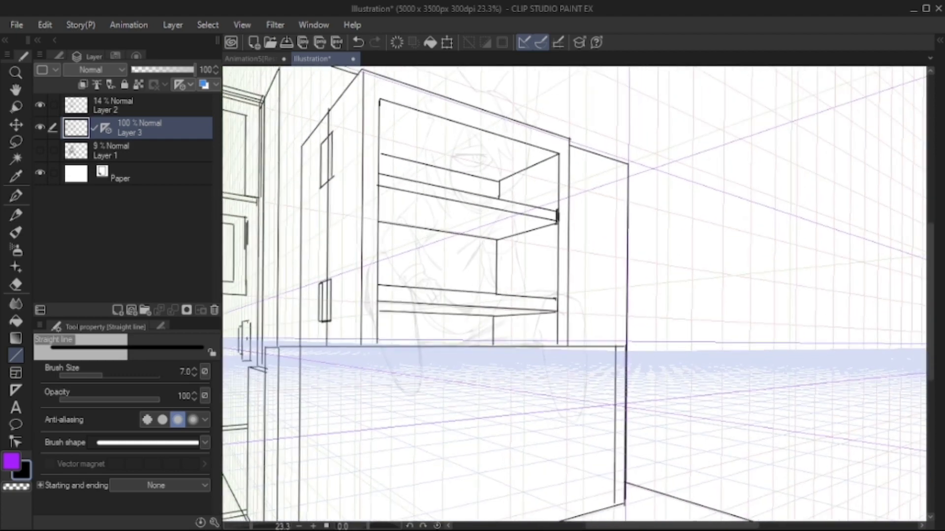
Draw a large upright panel behind the box seat's right-hand end, with a thin edge face and its base on the floor line
{"action": "mouse_move", "coordinate": [610, 306]}
{"action": "left_mouse_down"}
{"action": "mouse_move", "coordinate": [575, 263]}
{"action": "mouse_move", "coordinate": [517, 254]}
{"action": "mouse_move", "coordinate": [512, 299]}
{"action": "left_mouse_up"}
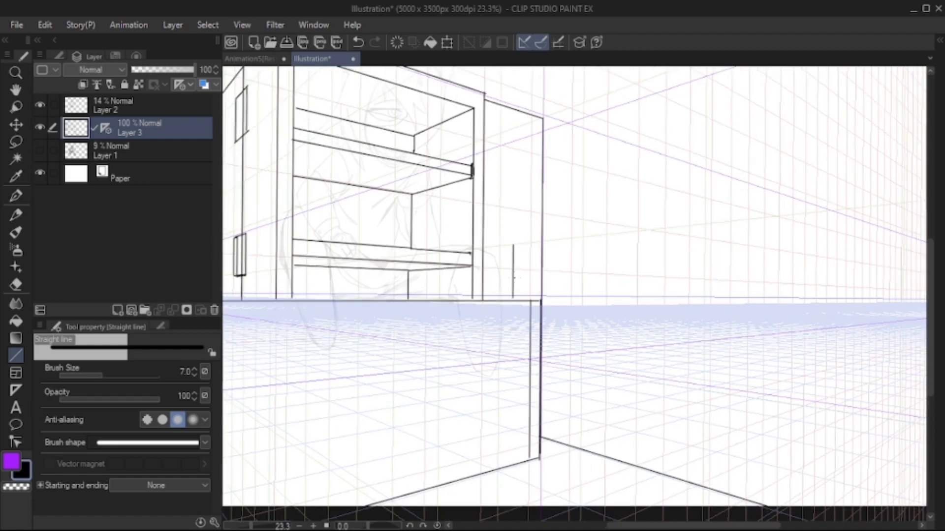
{"action": "mouse_move", "coordinate": [514, 243]}
{"action": "left_mouse_down"}
{"action": "mouse_move", "coordinate": [710, 223]}
{"action": "mouse_move", "coordinate": [707, 471]}
{"action": "left_mouse_up"}
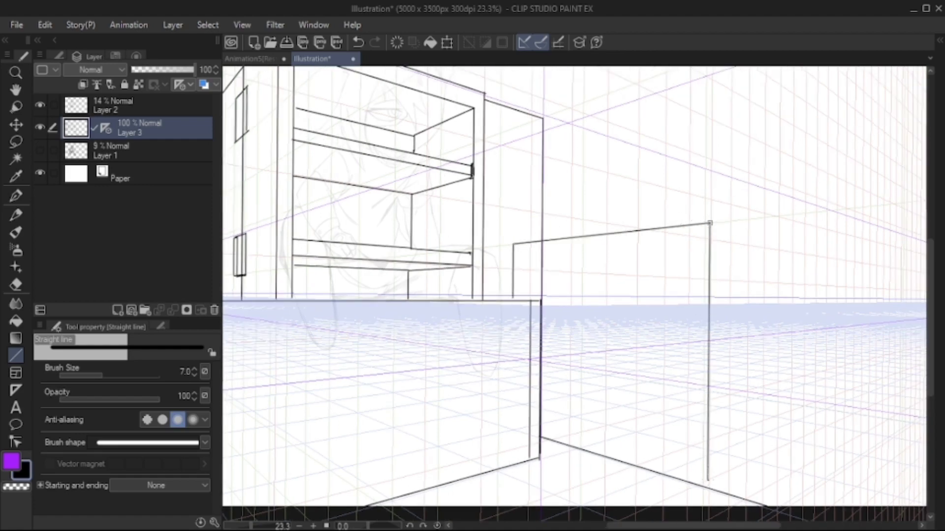
{"action": "mouse_move", "coordinate": [710, 223]}
{"action": "left_mouse_down"}
{"action": "mouse_move", "coordinate": [661, 200]}
{"action": "mouse_move", "coordinate": [667, 459]}
{"action": "mouse_move", "coordinate": [644, 464]}
{"action": "left_mouse_up"}
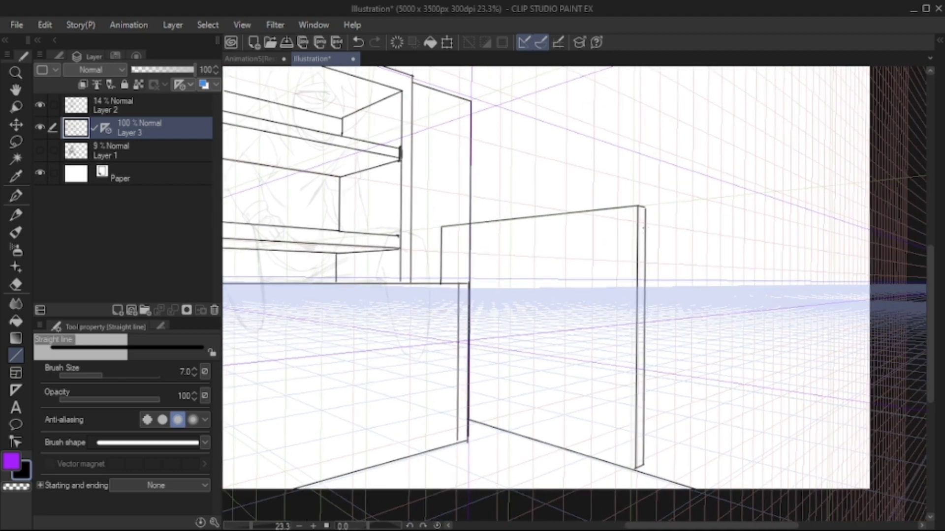
Add a narrower, slightly shorter upright panel with a thin edge beside the large panel
{"action": "left_click_drag", "start_coordinate": [642, 225], "coordinate": [641, 467]}
{"action": "mouse_move", "coordinate": [641, 225]}
{"action": "left_mouse_down"}
{"action": "mouse_move", "coordinate": [678, 223]}
{"action": "mouse_move", "coordinate": [675, 478]}
{"action": "mouse_move", "coordinate": [615, 432]}
{"action": "mouse_move", "coordinate": [626, 435]}
{"action": "left_mouse_up"}
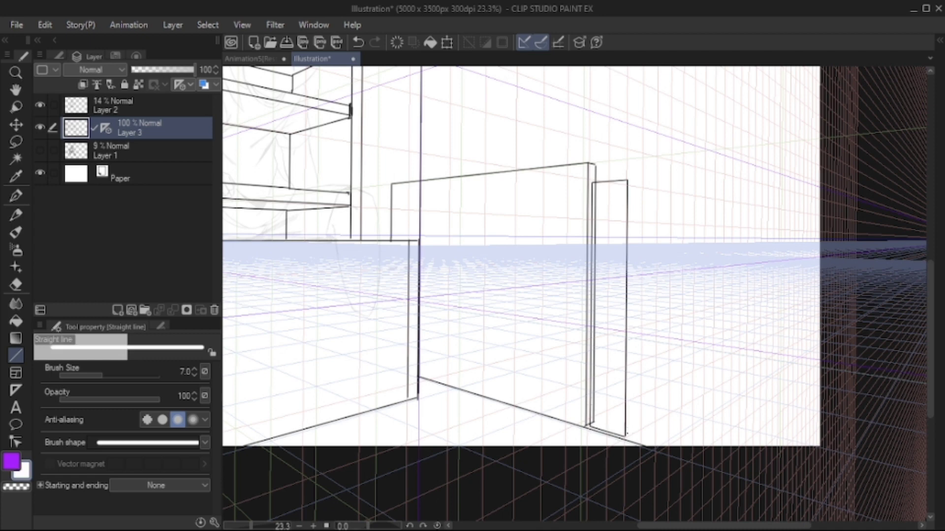
{"action": "left_click", "coordinate": [627, 181], "text": "alt"}
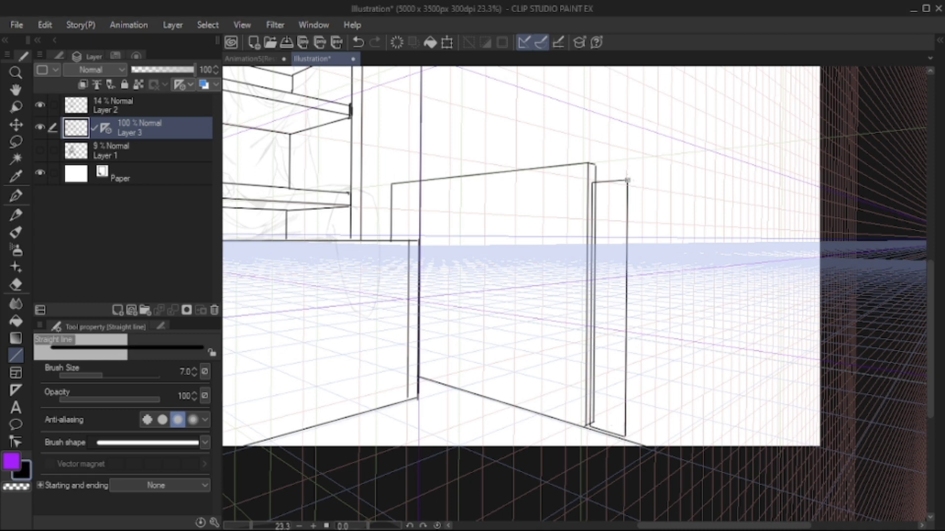
{"action": "left_click_drag", "start_coordinate": [628, 181], "coordinate": [629, 435]}
{"action": "key", "text": "ctrl+z"}
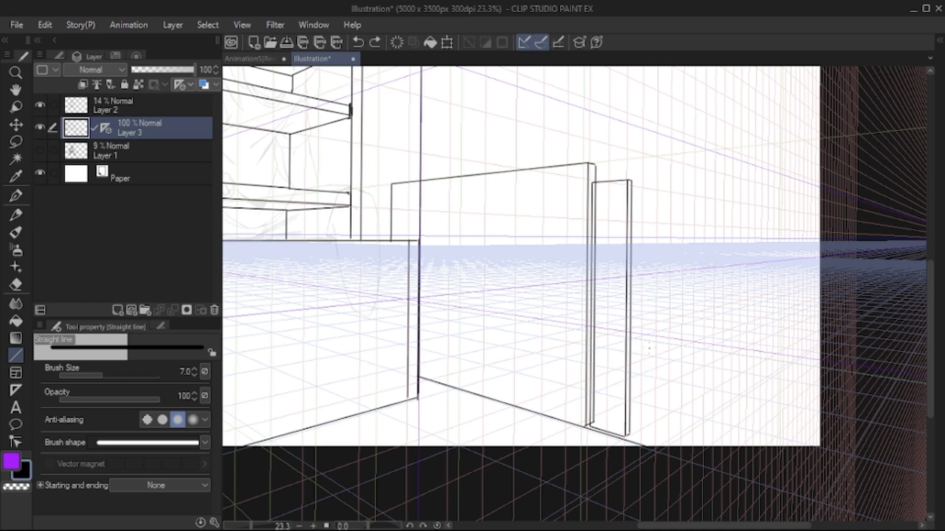
Draw a receding floor line from the narrow panel's outer edge to the canvas's right-hand border
{"action": "left_click_drag", "start_coordinate": [664, 327], "coordinate": [505, 293]}
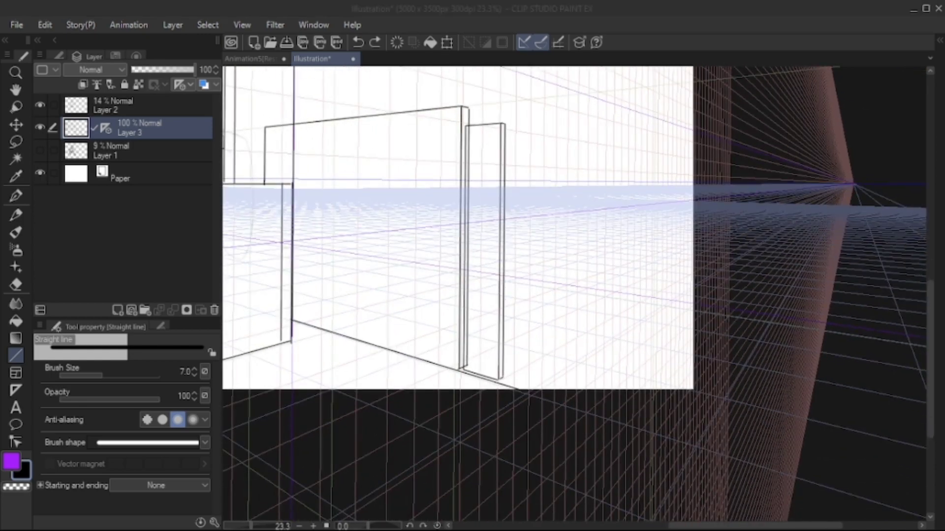
{"action": "left_click", "coordinate": [578, 330]}
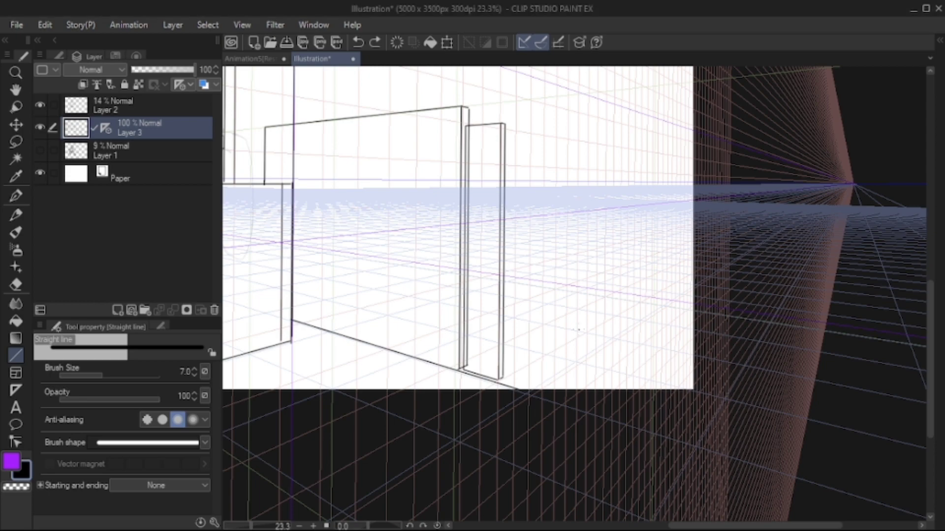
{"action": "scroll", "coordinate": [579, 329], "scroll_direction": "up", "scroll_amount": 1}
{"action": "left_click_drag", "start_coordinate": [505, 313], "coordinate": [697, 346]}
{"action": "scroll", "coordinate": [697, 346], "scroll_direction": "up", "scroll_amount": 1}
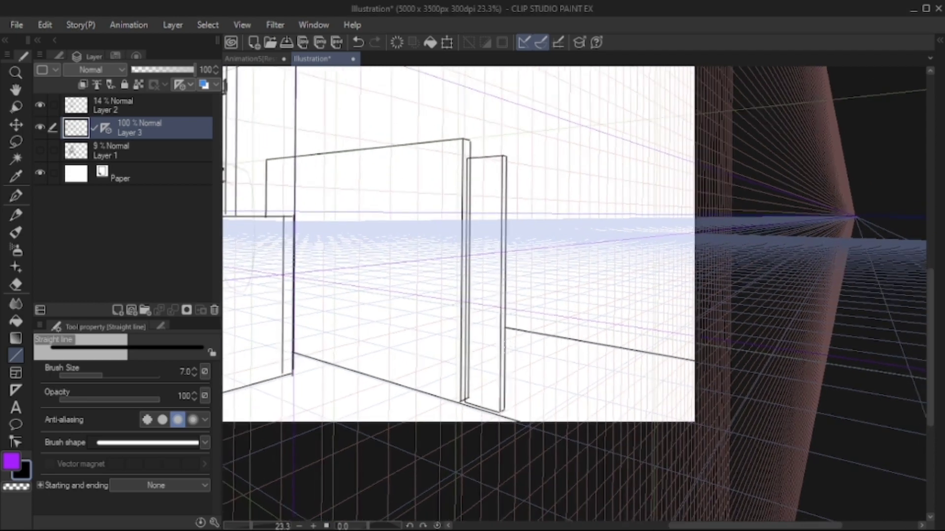
{"action": "left_click_drag", "start_coordinate": [506, 348], "coordinate": [694, 387]}
{"action": "left_click_drag", "start_coordinate": [506, 376], "coordinate": [692, 422]}
{"action": "scroll", "coordinate": [695, 400], "scroll_direction": "up", "scroll_amount": 1}
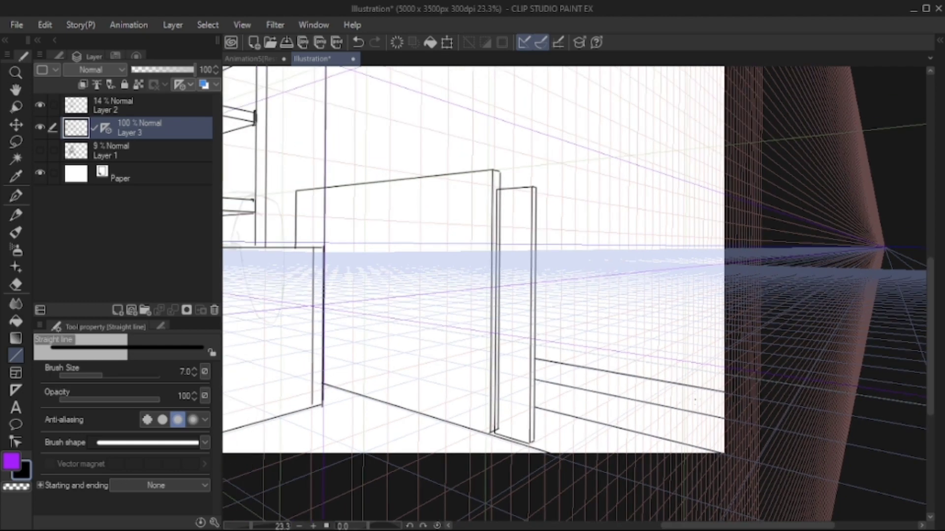
{"action": "key", "text": "ctrl+z"}
{"action": "key", "text": "ctrl+z"}
Draw a baseboard line under the side wall's floor line, a receding line at the narrow panel's foot, and crossing floor lines
{"action": "left_click_drag", "start_coordinate": [535, 432], "coordinate": [605, 454]}
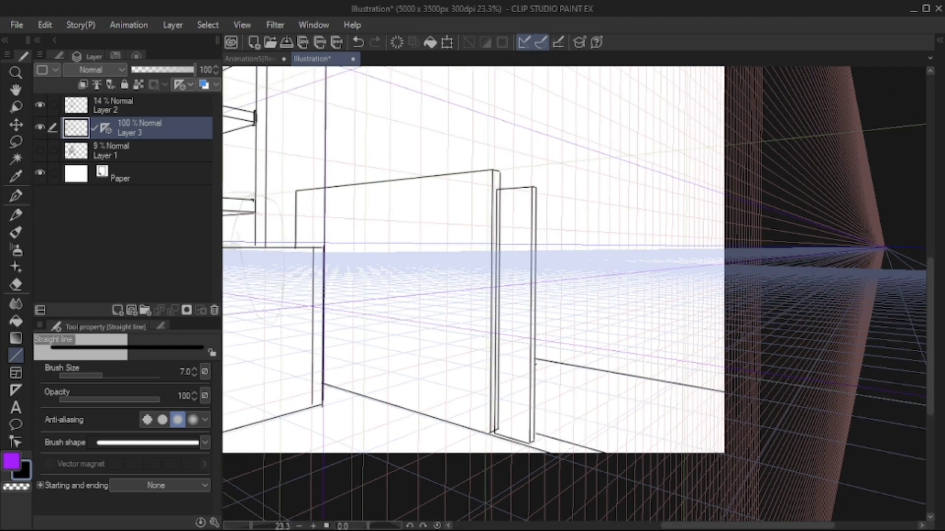
{"action": "left_click_drag", "start_coordinate": [537, 364], "coordinate": [786, 436]}
{"action": "scroll", "coordinate": [785, 436], "scroll_direction": "down", "scroll_amount": 1}
{"action": "left_click_drag", "start_coordinate": [651, 408], "coordinate": [610, 435]}
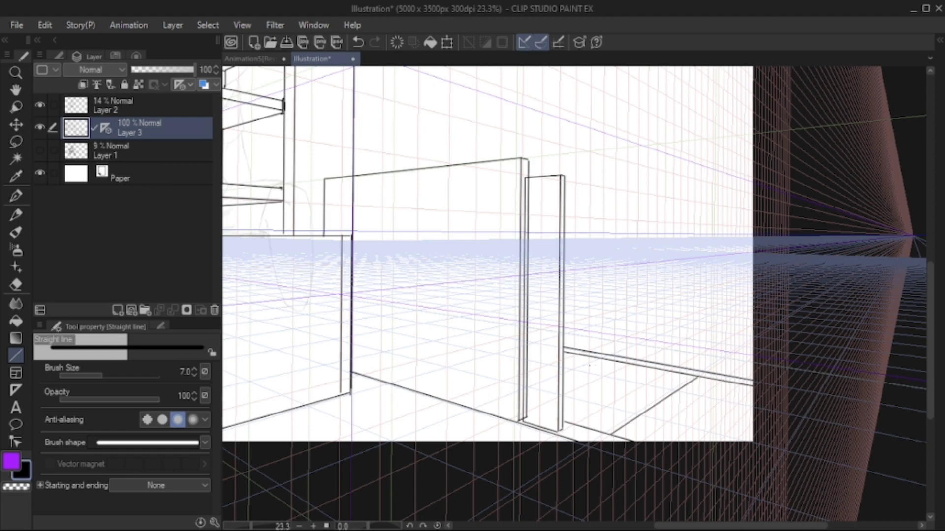
{"action": "left_click_drag", "start_coordinate": [578, 367], "coordinate": [597, 359]}
Draw a tall vertical wall edge rising above the narrow panel, with a top line receding up to the canvas edge
{"action": "left_click_drag", "start_coordinate": [541, 275], "coordinate": [556, 479]}
{"action": "mouse_move", "coordinate": [556, 143]}
{"action": "left_mouse_down"}
{"action": "mouse_move", "coordinate": [555, 375]}
{"action": "mouse_move", "coordinate": [474, 389]}
{"action": "left_mouse_up"}
{"action": "left_click_drag", "start_coordinate": [471, 157], "coordinate": [620, 92]}
{"action": "left_click_drag", "start_coordinate": [472, 296], "coordinate": [570, 267]}
Draw a two-sided column behind the large panel and a ceiling line from its top corner across above the shelving unit
{"action": "mouse_move", "coordinate": [426, 193]}
{"action": "left_mouse_down"}
{"action": "mouse_move", "coordinate": [449, 196]}
{"action": "mouse_move", "coordinate": [442, 351]}
{"action": "left_mouse_up"}
{"action": "mouse_move", "coordinate": [445, 173]}
{"action": "left_mouse_down"}
{"action": "mouse_move", "coordinate": [468, 183]}
{"action": "mouse_move", "coordinate": [467, 351]}
{"action": "mouse_move", "coordinate": [454, 360]}
{"action": "mouse_move", "coordinate": [402, 202]}
{"action": "mouse_move", "coordinate": [402, 365]}
{"action": "mouse_move", "coordinate": [668, 407]}
{"action": "left_mouse_up"}
{"action": "left_click_drag", "start_coordinate": [669, 244], "coordinate": [324, 106]}
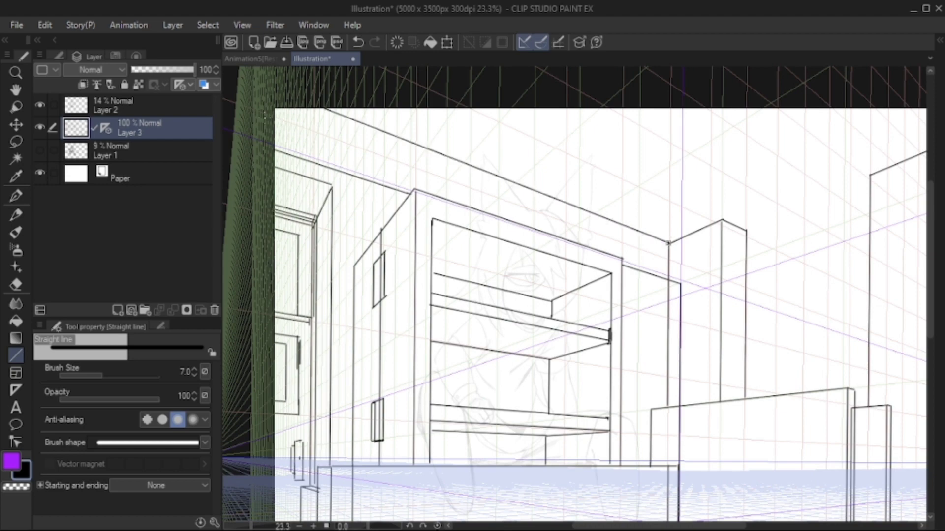
Draw three parallel receding lines on the back wall between the column and the tall wall edge
{"action": "left_click_drag", "start_coordinate": [640, 345], "coordinate": [427, 298]}
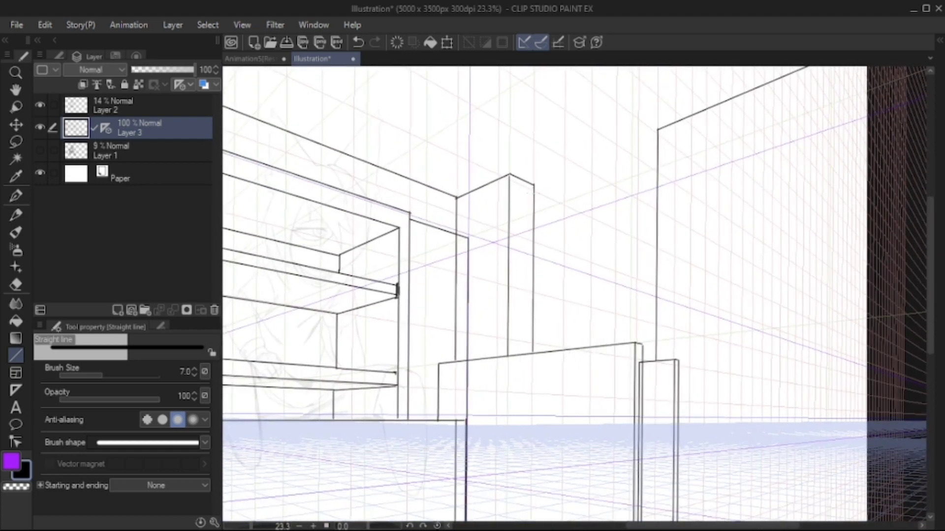
{"action": "left_click_drag", "start_coordinate": [534, 186], "coordinate": [653, 243]}
{"action": "left_click_drag", "start_coordinate": [532, 206], "coordinate": [652, 256]}
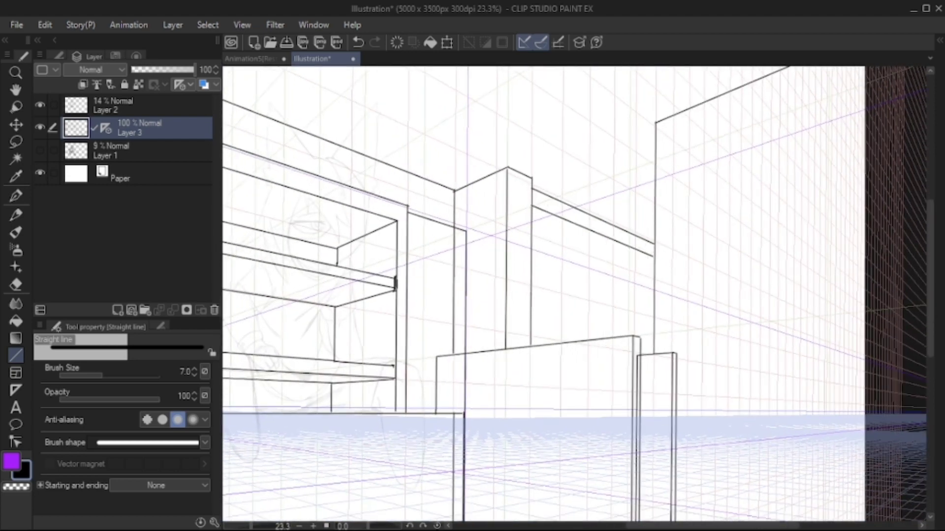
{"action": "left_click_drag", "start_coordinate": [521, 232], "coordinate": [642, 274]}
{"action": "mouse_move", "coordinate": [536, 302]}
{"action": "left_mouse_down"}
{"action": "mouse_move", "coordinate": [536, 250]}
{"action": "mouse_move", "coordinate": [640, 275]}
{"action": "left_mouse_up"}
{"action": "left_click_drag", "start_coordinate": [537, 254], "coordinate": [640, 278]}
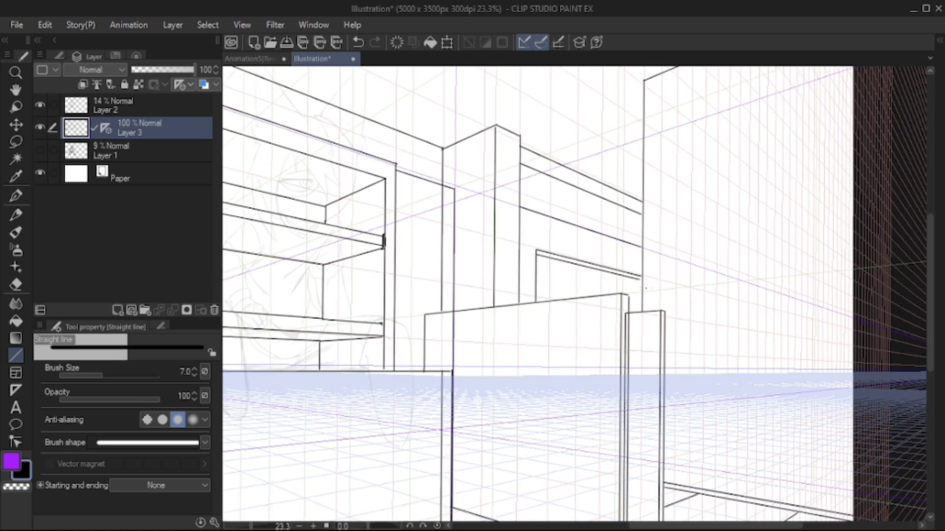
{"action": "left_click_drag", "start_coordinate": [538, 291], "coordinate": [614, 298]}
{"action": "key", "text": "ctrl+z"}
{"action": "left_click_drag", "start_coordinate": [632, 231], "coordinate": [635, 238]}
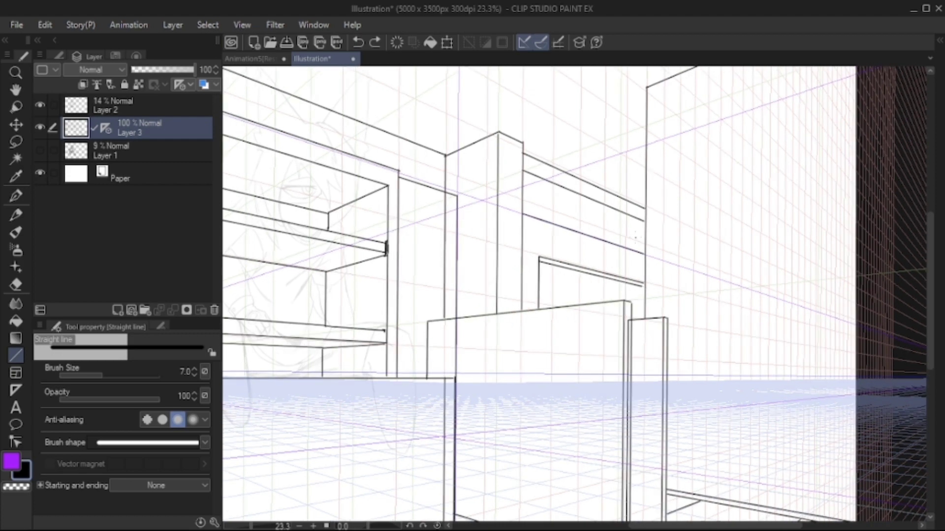
{"action": "key", "text": "ctrl+z"}
{"action": "key", "text": "ctrl+z"}
{"action": "key", "text": "ctrl+y"}
{"action": "key", "text": "ctrl+y"}
{"action": "key", "text": "ctrl+z"}
{"action": "key", "text": "ctrl+z"}
{"action": "key", "text": "ctrl+z"}
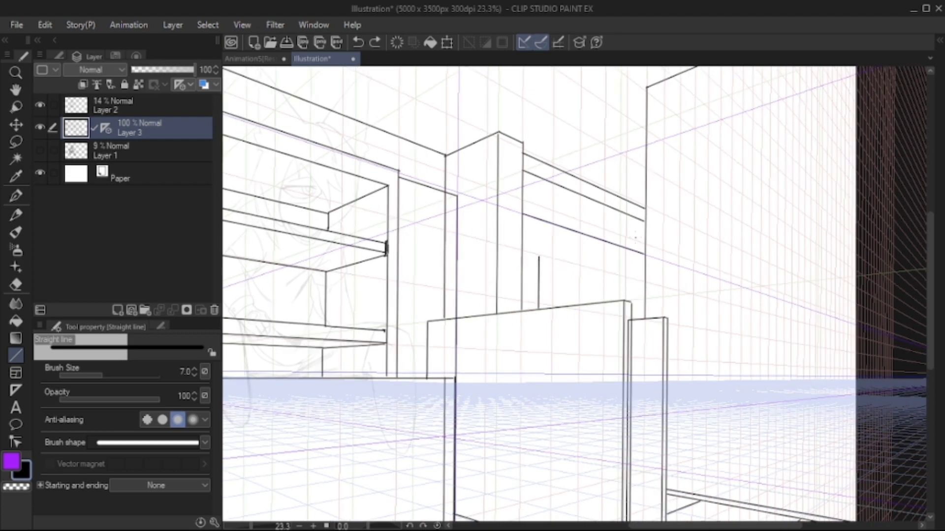
Draw angled ceiling recess outlines above the column and beside the tall wall edge, running to the canvas's upper border
{"action": "left_click_drag", "start_coordinate": [635, 238], "coordinate": [623, 382]}
{"action": "mouse_move", "coordinate": [631, 313]}
{"action": "left_mouse_down"}
{"action": "mouse_move", "coordinate": [468, 221]}
{"action": "mouse_move", "coordinate": [513, 222]}
{"action": "mouse_move", "coordinate": [474, 224]}
{"action": "mouse_move", "coordinate": [578, 164]}
{"action": "left_mouse_up"}
{"action": "left_click_drag", "start_coordinate": [577, 164], "coordinate": [588, 159]}
Add receding beam lines across the side wall and a second vertical that turns the tall wall edge into a post
{"action": "mouse_move", "coordinate": [598, 274]}
{"action": "left_mouse_down"}
{"action": "mouse_move", "coordinate": [548, 240]}
{"action": "mouse_move", "coordinate": [710, 168]}
{"action": "left_mouse_up"}
{"action": "left_click_drag", "start_coordinate": [590, 263], "coordinate": [797, 191]}
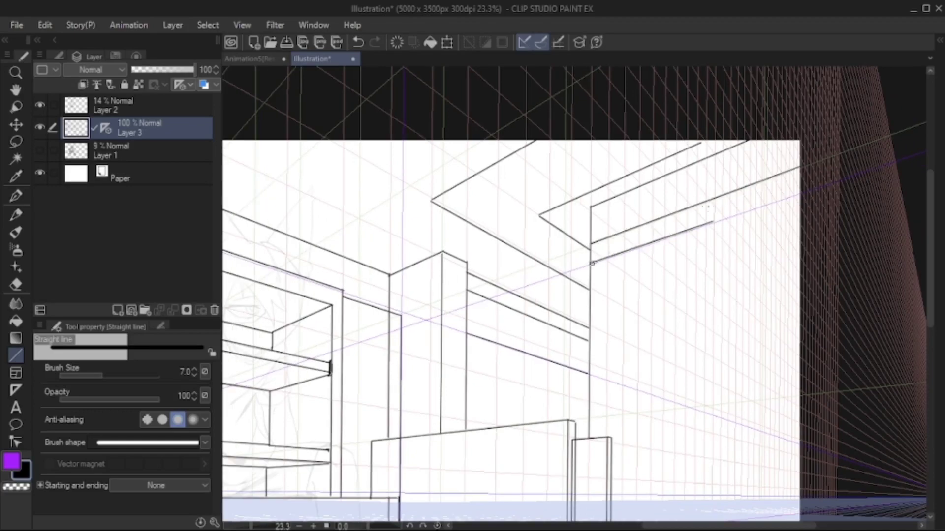
{"action": "scroll", "coordinate": [574, 295], "scroll_direction": "down", "scroll_amount": 1}
{"action": "mouse_move", "coordinate": [611, 166]}
{"action": "left_mouse_down"}
{"action": "mouse_move", "coordinate": [613, 396]}
{"action": "mouse_move", "coordinate": [653, 484]}
{"action": "mouse_move", "coordinate": [721, 421]}
{"action": "left_mouse_up"}
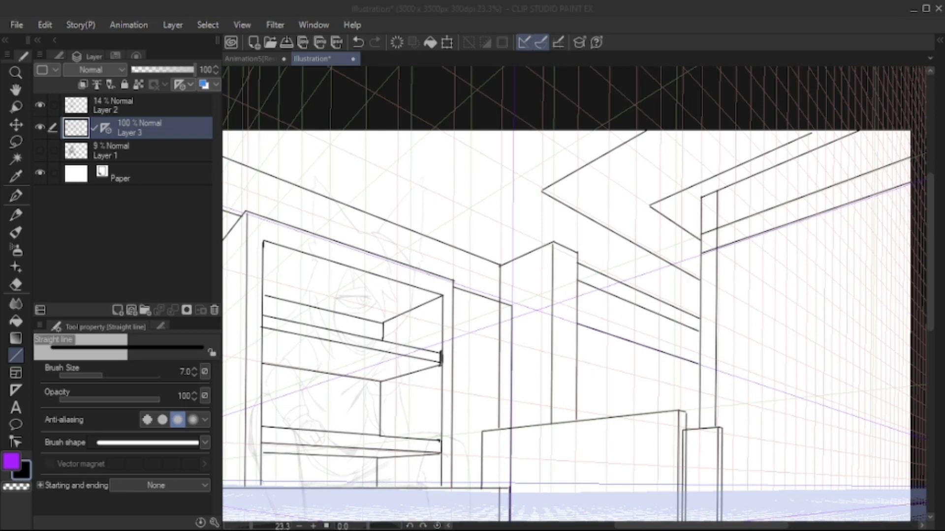
Draw a ceiling beam with an end face and underside, receding to the canvas's upper edge above the column
{"action": "left_click_drag", "start_coordinate": [503, 200], "coordinate": [641, 180]}
{"action": "mouse_move", "coordinate": [497, 248]}
{"action": "left_mouse_down"}
{"action": "mouse_move", "coordinate": [497, 213]}
{"action": "mouse_move", "coordinate": [550, 179]}
{"action": "mouse_move", "coordinate": [608, 178]}
{"action": "left_mouse_up"}
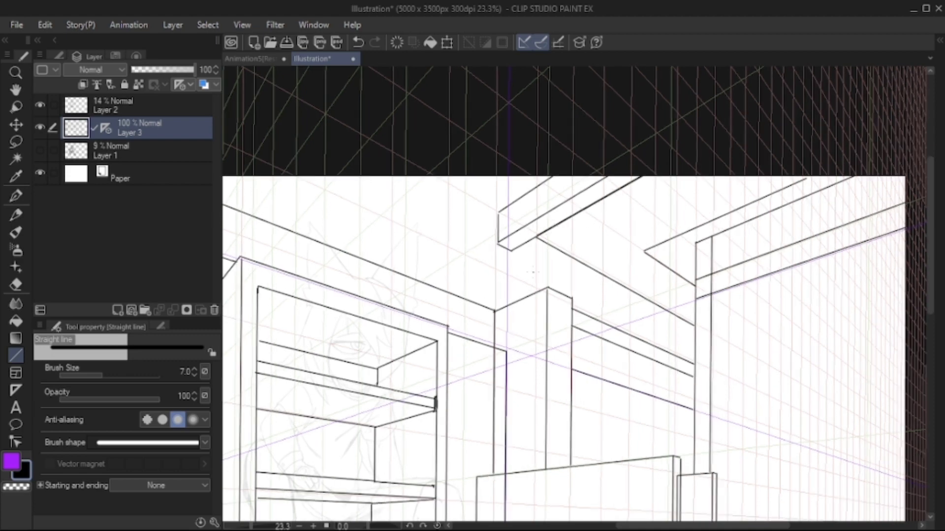
{"action": "mouse_move", "coordinate": [532, 273]}
{"action": "left_mouse_down"}
{"action": "mouse_move", "coordinate": [507, 301]}
{"action": "mouse_move", "coordinate": [508, 260]}
{"action": "left_mouse_up"}
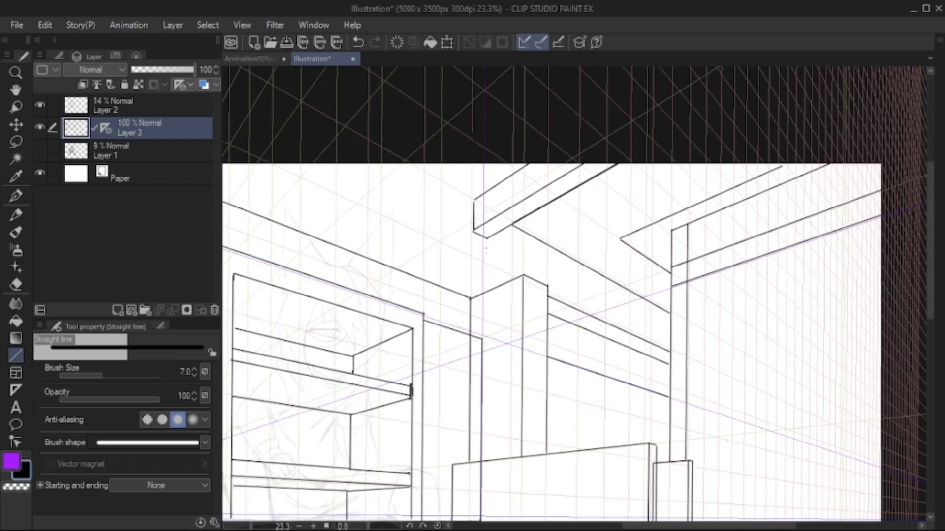
Extend the ceiling beam toward the shelving unit with a new end face, and darken its upper edge
{"action": "mouse_move", "coordinate": [474, 199]}
{"action": "left_mouse_down"}
{"action": "mouse_move", "coordinate": [425, 231]}
{"action": "mouse_move", "coordinate": [426, 330]}
{"action": "mouse_move", "coordinate": [425, 271]}
{"action": "left_mouse_up"}
{"action": "mouse_move", "coordinate": [471, 234]}
{"action": "left_mouse_down"}
{"action": "mouse_move", "coordinate": [426, 258]}
{"action": "mouse_move", "coordinate": [483, 302]}
{"action": "left_mouse_up"}
{"action": "key", "text": "ctrl+z"}
{"action": "key", "text": "ctrl+z"}
{"action": "left_click_drag", "start_coordinate": [512, 192], "coordinate": [459, 228]}
{"action": "key", "text": "ctrl+z"}
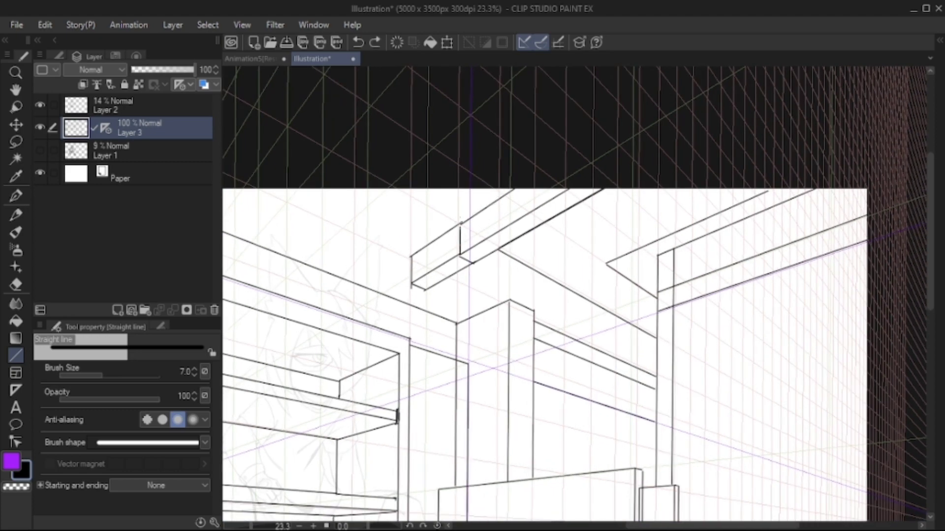
{"action": "left_click_drag", "start_coordinate": [512, 193], "coordinate": [460, 229]}
{"action": "scroll", "coordinate": [460, 229], "scroll_direction": "down", "scroll_amount": 1}
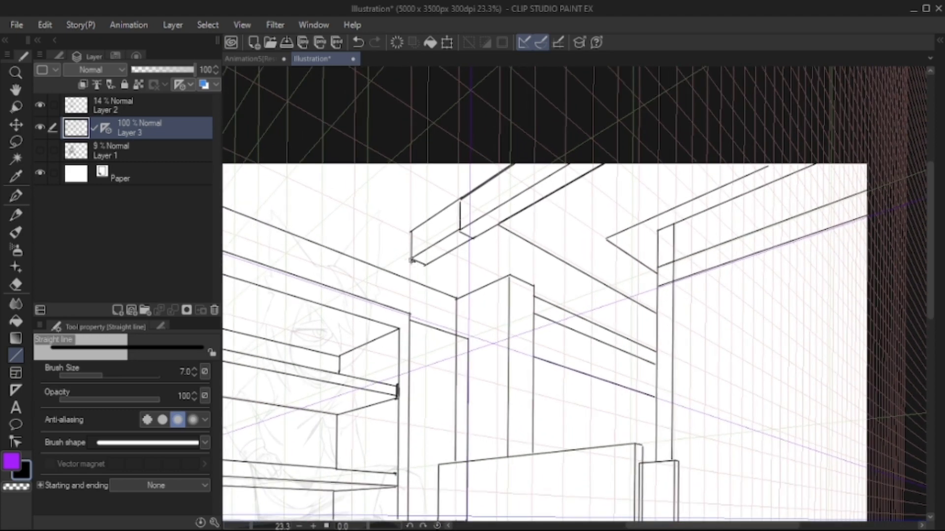
Draw a connecting beam's underside from the ceiling beam's end down to the top of the column
{"action": "mouse_move", "coordinate": [427, 266]}
{"action": "left_mouse_down"}
{"action": "mouse_move", "coordinate": [456, 279]}
{"action": "mouse_move", "coordinate": [456, 301]}
{"action": "mouse_move", "coordinate": [442, 320]}
{"action": "left_mouse_up"}
{"action": "mouse_move", "coordinate": [489, 297]}
{"action": "left_mouse_down"}
{"action": "mouse_move", "coordinate": [432, 270]}
{"action": "mouse_move", "coordinate": [463, 305]}
{"action": "left_mouse_up"}
{"action": "scroll", "coordinate": [410, 281], "scroll_direction": "down", "scroll_amount": 1}
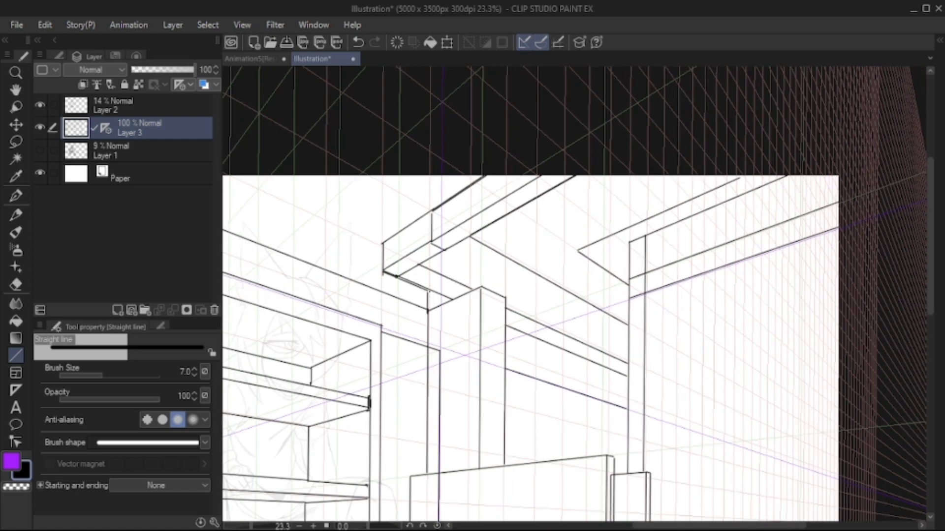
Add a small cap outline behind the column's top and a receding line from the ceiling beam to the wall post
{"action": "mouse_move", "coordinate": [471, 271]}
{"action": "left_mouse_down"}
{"action": "mouse_move", "coordinate": [428, 290]}
{"action": "mouse_move", "coordinate": [470, 289]}
{"action": "left_mouse_up"}
{"action": "left_click_drag", "start_coordinate": [470, 272], "coordinate": [495, 287]}
{"action": "scroll", "coordinate": [495, 287], "scroll_direction": "up", "scroll_amount": 1}
{"action": "left_click_drag", "start_coordinate": [446, 252], "coordinate": [635, 352]}
Draw a large rectangular frame on the side wall and a second one cut off by the canvas edge
{"action": "scroll", "coordinate": [333, 88], "scroll_direction": "down", "scroll_amount": 3}
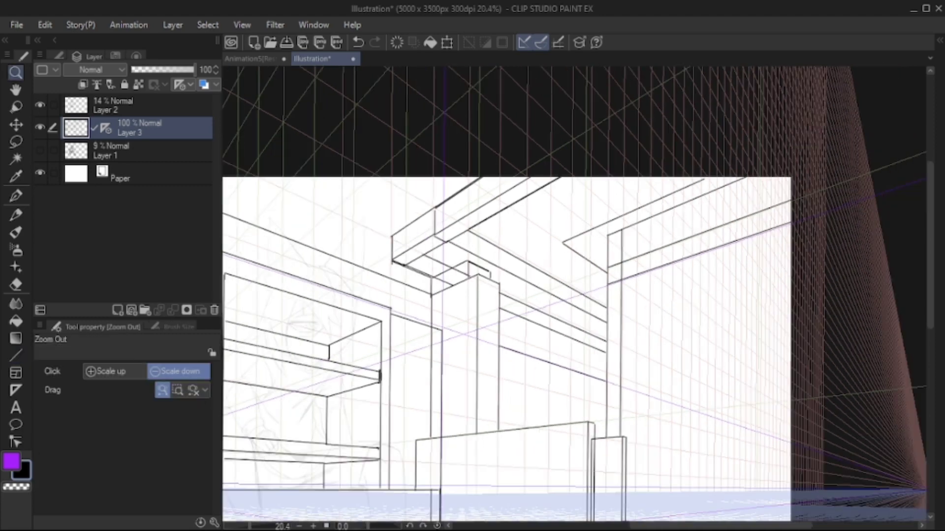
{"action": "mouse_move", "coordinate": [556, 241]}
{"action": "left_mouse_down"}
{"action": "mouse_move", "coordinate": [555, 325]}
{"action": "mouse_move", "coordinate": [659, 211]}
{"action": "mouse_move", "coordinate": [634, 217]}
{"action": "mouse_move", "coordinate": [634, 315]}
{"action": "mouse_move", "coordinate": [556, 323]}
{"action": "left_mouse_up"}
{"action": "mouse_move", "coordinate": [633, 315]}
{"action": "left_mouse_down"}
{"action": "mouse_move", "coordinate": [555, 325]}
{"action": "mouse_move", "coordinate": [532, 291]}
{"action": "left_mouse_up"}
{"action": "left_click_drag", "start_coordinate": [609, 241], "coordinate": [608, 318]}
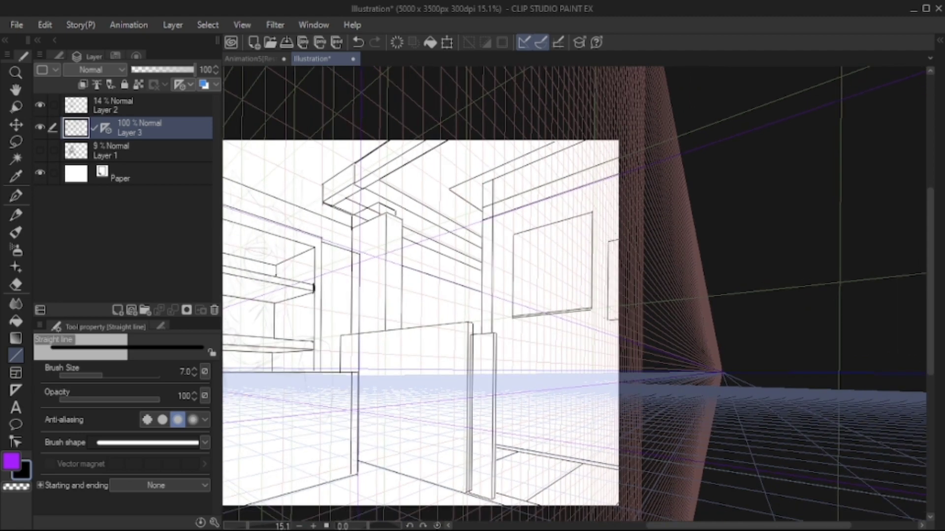
Lower Layer 3's opacity to 53%
{"action": "left_click_drag", "start_coordinate": [492, 295], "coordinate": [660, 322]}
{"action": "left_click", "coordinate": [163, 69]}
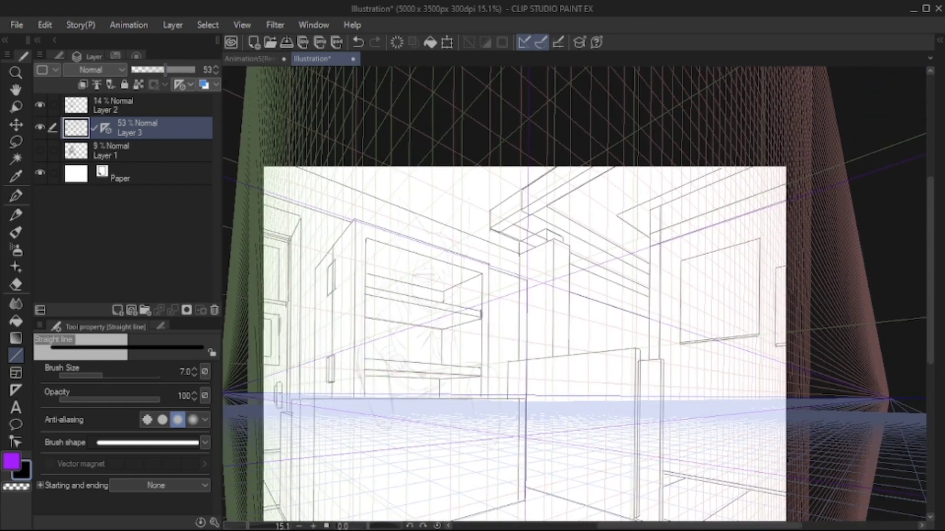
{"action": "left_click", "coordinate": [148, 105]}
{"action": "left_click", "coordinate": [147, 128]}
{"action": "left_click", "coordinate": [16, 107]}
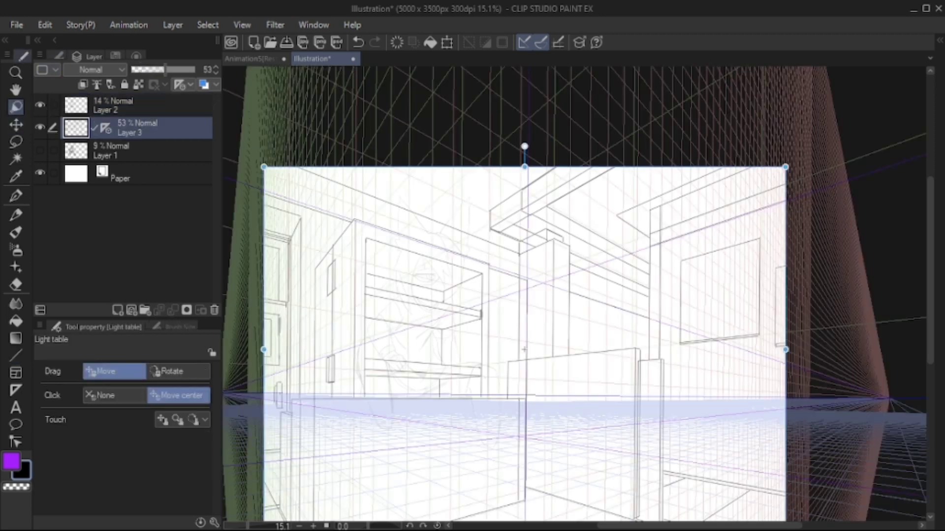
{"action": "key", "text": "o"}
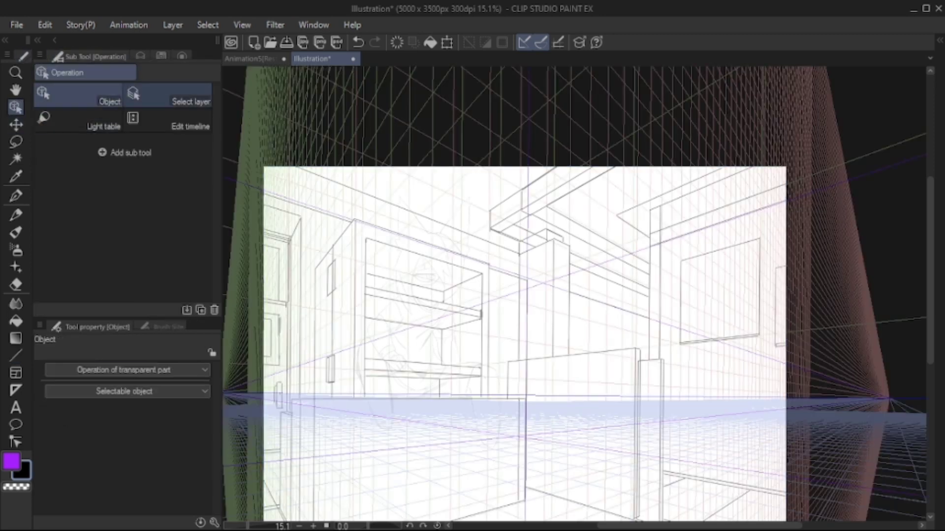
Sketch a closed book lying flat at the upper shelf's near end, using the watered-down ink pen
{"action": "key", "text": "p"}
{"action": "scroll", "coordinate": [406, 285], "scroll_direction": "up", "scroll_amount": 5}
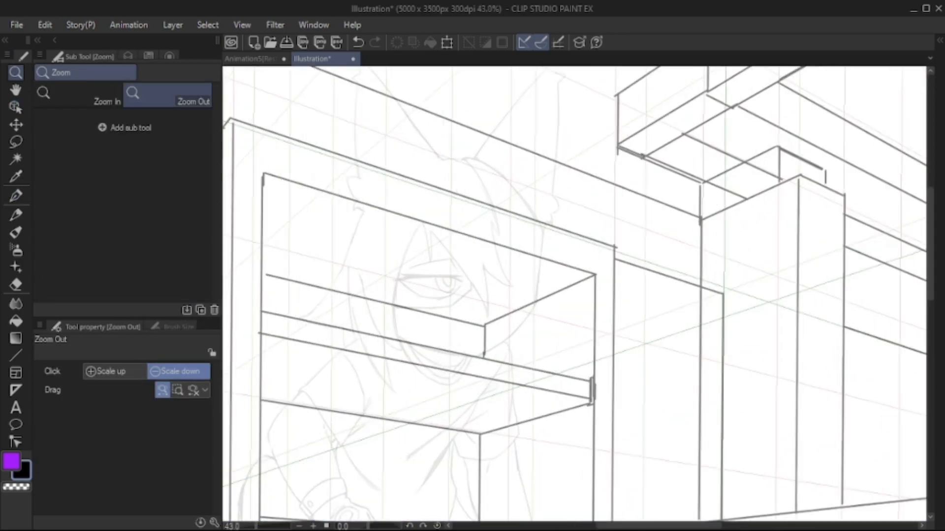
{"action": "mouse_move", "coordinate": [276, 261]}
{"action": "left_mouse_down"}
{"action": "mouse_move", "coordinate": [274, 299]}
{"action": "mouse_move", "coordinate": [272, 285]}
{"action": "left_mouse_up"}
{"action": "left_click_drag", "start_coordinate": [279, 260], "coordinate": [392, 295]}
{"action": "left_click_drag", "start_coordinate": [387, 293], "coordinate": [389, 327]}
{"action": "left_click_drag", "start_coordinate": [296, 267], "coordinate": [294, 306]}
{"action": "left_click_drag", "start_coordinate": [373, 291], "coordinate": [374, 302]}
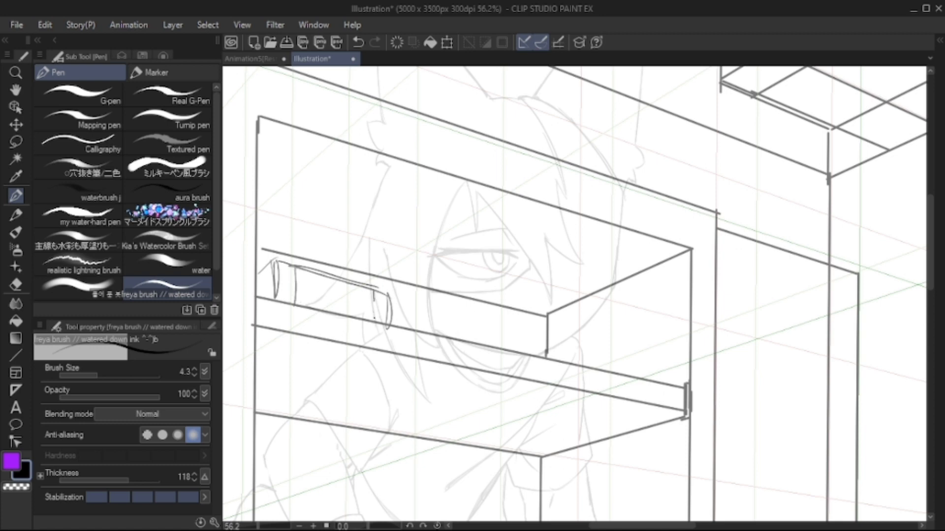
{"action": "left_click_drag", "start_coordinate": [275, 263], "coordinate": [257, 280]}
{"action": "mouse_move", "coordinate": [273, 265]}
{"action": "left_mouse_down"}
{"action": "mouse_move", "coordinate": [256, 285]}
{"action": "mouse_move", "coordinate": [270, 293]}
{"action": "left_mouse_up"}
Sketch a second flat book stacked on top of the first, with a rounded spine and end bands
{"action": "mouse_move", "coordinate": [284, 244]}
{"action": "left_mouse_down"}
{"action": "mouse_move", "coordinate": [282, 260]}
{"action": "mouse_move", "coordinate": [252, 255]}
{"action": "mouse_move", "coordinate": [359, 259]}
{"action": "left_mouse_up"}
{"action": "left_click_drag", "start_coordinate": [290, 238], "coordinate": [378, 263]}
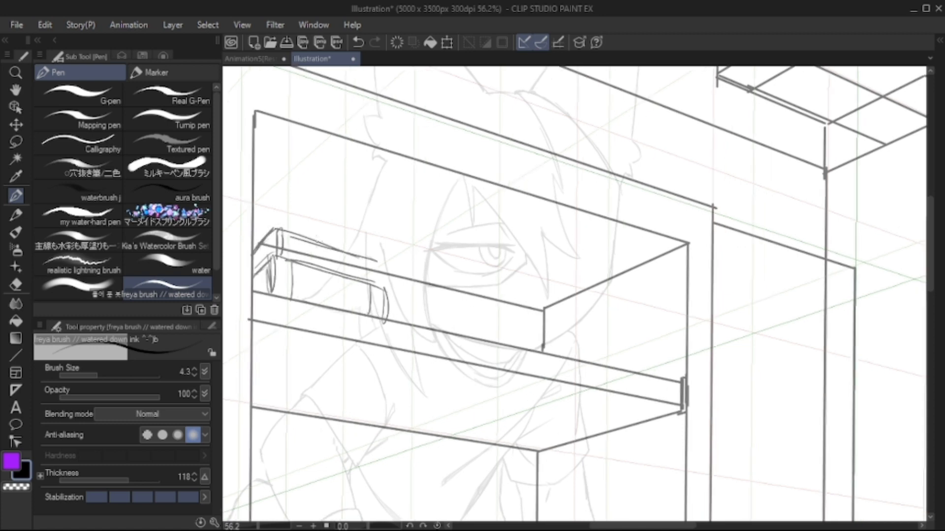
{"action": "left_click_drag", "start_coordinate": [320, 241], "coordinate": [380, 267]}
{"action": "mouse_move", "coordinate": [381, 266]}
{"action": "left_mouse_down"}
{"action": "mouse_move", "coordinate": [385, 290]}
{"action": "mouse_move", "coordinate": [374, 285]}
{"action": "left_mouse_up"}
{"action": "left_click_drag", "start_coordinate": [379, 260], "coordinate": [386, 291]}
{"action": "mouse_move", "coordinate": [298, 239]}
{"action": "left_mouse_down"}
{"action": "mouse_move", "coordinate": [297, 260]}
{"action": "mouse_move", "coordinate": [308, 240]}
{"action": "left_mouse_up"}
{"action": "left_click_drag", "start_coordinate": [315, 240], "coordinate": [382, 264]}
Sketch a thick book leaning against the upper shelf's far side, with a rounded top and curved base
{"action": "left_click_drag", "start_coordinate": [541, 295], "coordinate": [531, 268]}
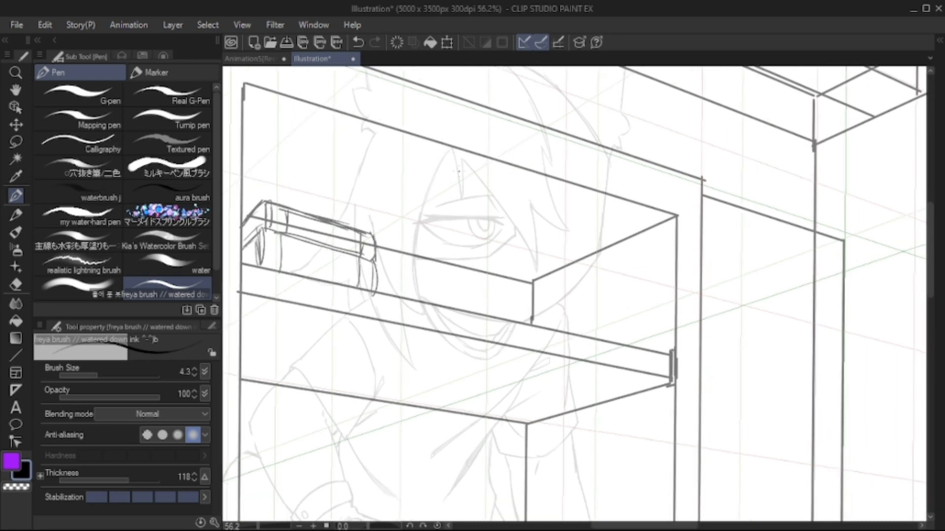
{"action": "mouse_move", "coordinate": [621, 246]}
{"action": "left_mouse_down"}
{"action": "mouse_move", "coordinate": [573, 324]}
{"action": "mouse_move", "coordinate": [657, 256]}
{"action": "mouse_move", "coordinate": [615, 321]}
{"action": "left_mouse_up"}
{"action": "mouse_move", "coordinate": [652, 263]}
{"action": "left_mouse_down"}
{"action": "mouse_move", "coordinate": [605, 334]}
{"action": "mouse_move", "coordinate": [657, 256]}
{"action": "mouse_move", "coordinate": [536, 282]}
{"action": "left_mouse_up"}
{"action": "mouse_move", "coordinate": [610, 247]}
{"action": "left_mouse_down"}
{"action": "mouse_move", "coordinate": [542, 276]}
{"action": "mouse_move", "coordinate": [512, 323]}
{"action": "mouse_move", "coordinate": [576, 321]}
{"action": "mouse_move", "coordinate": [556, 333]}
{"action": "left_mouse_up"}
{"action": "key", "text": "ctrl+z"}
{"action": "key", "text": "ctrl+z"}
{"action": "key", "text": "ctrl+z"}
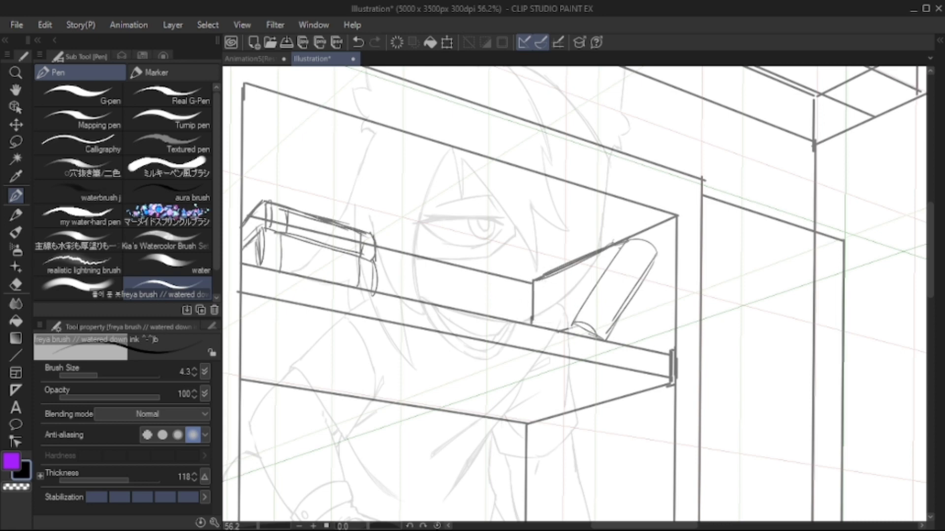
Sketch a low tilted book beside the leaning book, with a curved end on its spine
{"action": "left_click_drag", "start_coordinate": [545, 275], "coordinate": [517, 323]}
{"action": "left_click_drag", "start_coordinate": [532, 300], "coordinate": [523, 323]}
{"action": "mouse_move", "coordinate": [558, 261]}
{"action": "left_mouse_down"}
{"action": "mouse_move", "coordinate": [575, 298]}
{"action": "mouse_move", "coordinate": [499, 301]}
{"action": "mouse_move", "coordinate": [502, 317]}
{"action": "mouse_move", "coordinate": [574, 301]}
{"action": "left_mouse_up"}
{"action": "left_click_drag", "start_coordinate": [565, 302], "coordinate": [518, 322]}
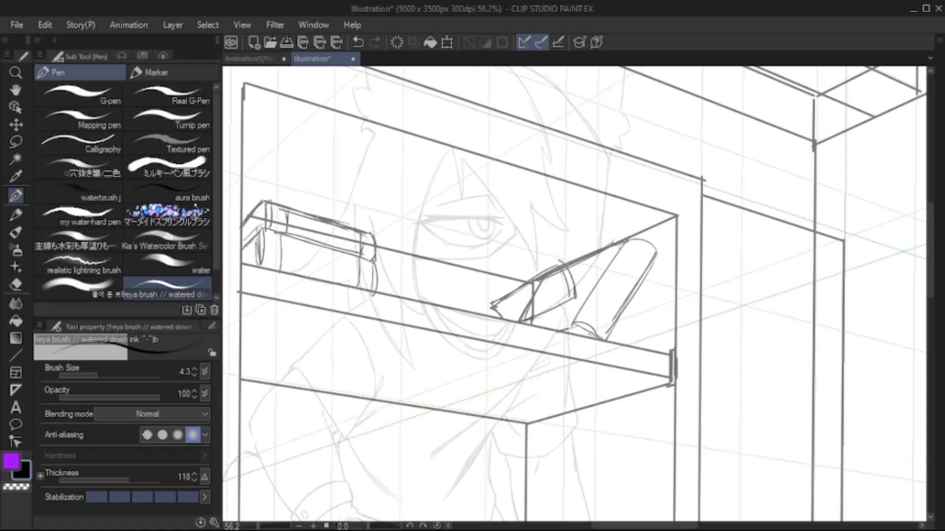
Extend the tilted book's cover toward the middle of the shelf and reinforce its spine edges
{"action": "left_click_drag", "start_coordinate": [551, 266], "coordinate": [445, 300]}
{"action": "left_click_drag", "start_coordinate": [445, 302], "coordinate": [494, 307]}
{"action": "mouse_move", "coordinate": [564, 270]}
{"action": "left_mouse_down"}
{"action": "mouse_move", "coordinate": [511, 295]}
{"action": "mouse_move", "coordinate": [573, 299]}
{"action": "mouse_move", "coordinate": [534, 318]}
{"action": "left_mouse_up"}
{"action": "left_click_drag", "start_coordinate": [500, 305], "coordinate": [507, 324]}
{"action": "left_click_drag", "start_coordinate": [541, 296], "coordinate": [585, 269]}
Sketch an upright book between the stacked and tilted books, with a rounded spine top and a slanted cover edge
{"action": "mouse_move", "coordinate": [470, 266]}
{"action": "left_mouse_down"}
{"action": "mouse_move", "coordinate": [514, 174]}
{"action": "mouse_move", "coordinate": [497, 275]}
{"action": "mouse_move", "coordinate": [465, 274]}
{"action": "left_mouse_up"}
{"action": "mouse_move", "coordinate": [465, 271]}
{"action": "left_mouse_down"}
{"action": "mouse_move", "coordinate": [474, 167]}
{"action": "mouse_move", "coordinate": [464, 265]}
{"action": "left_mouse_up"}
{"action": "key", "text": "ctrl+z"}
{"action": "left_click_drag", "start_coordinate": [476, 180], "coordinate": [461, 275]}
{"action": "left_click_drag", "start_coordinate": [445, 158], "coordinate": [478, 169]}
{"action": "left_click_drag", "start_coordinate": [450, 158], "coordinate": [434, 266]}
{"action": "mouse_move", "coordinate": [447, 160]}
{"action": "left_mouse_down"}
{"action": "mouse_move", "coordinate": [473, 161]}
{"action": "mouse_move", "coordinate": [480, 174]}
{"action": "left_mouse_up"}
{"action": "left_click_drag", "start_coordinate": [442, 159], "coordinate": [401, 199]}
Add a slightly shorter upright book beside the first and finish both spines with bands and base lines
{"action": "left_click_drag", "start_coordinate": [519, 183], "coordinate": [503, 260]}
{"action": "left_click_drag", "start_coordinate": [437, 268], "coordinate": [473, 274]}
{"action": "mouse_move", "coordinate": [449, 157]}
{"action": "left_mouse_down"}
{"action": "mouse_move", "coordinate": [406, 196]}
{"action": "mouse_move", "coordinate": [476, 172]}
{"action": "left_mouse_up"}
{"action": "left_click_drag", "start_coordinate": [479, 182], "coordinate": [509, 191]}
{"action": "left_click_drag", "start_coordinate": [471, 270], "coordinate": [494, 266]}
{"action": "left_click_drag", "start_coordinate": [449, 160], "coordinate": [425, 180]}
{"action": "left_click_drag", "start_coordinate": [449, 158], "coordinate": [479, 166]}
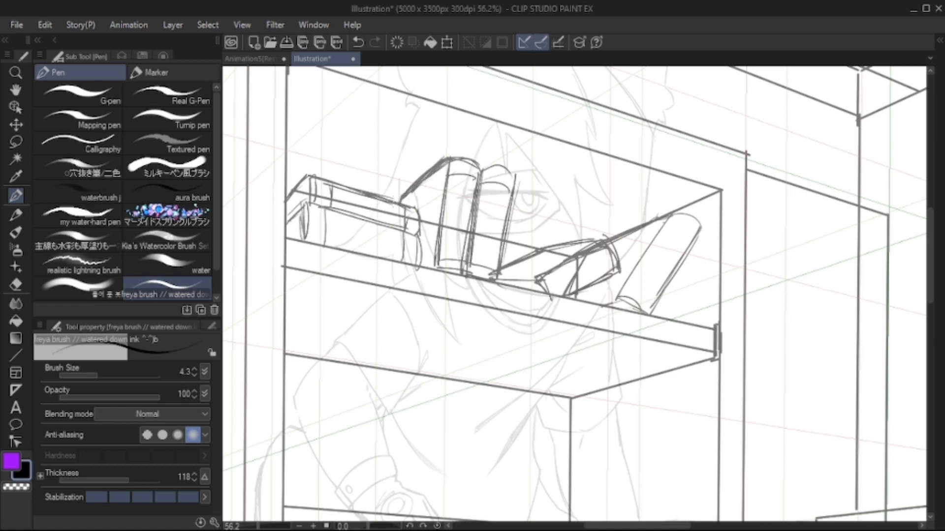
Touch up the book stack's corner and reinforce the edges of the tilted and leaning books
{"action": "left_click_drag", "start_coordinate": [386, 198], "coordinate": [418, 209]}
{"action": "left_click_drag", "start_coordinate": [571, 295], "coordinate": [566, 273]}
{"action": "mouse_move", "coordinate": [658, 209]}
{"action": "left_mouse_down"}
{"action": "mouse_move", "coordinate": [610, 285]}
{"action": "mouse_move", "coordinate": [625, 272]}
{"action": "left_mouse_up"}
{"action": "left_click_drag", "start_coordinate": [635, 284], "coordinate": [645, 288]}
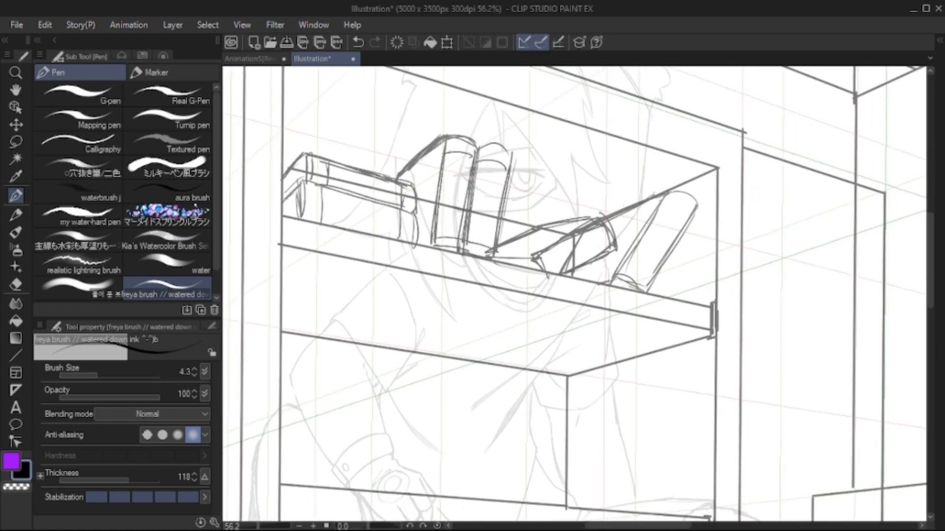
{"action": "left_click_drag", "start_coordinate": [576, 248], "coordinate": [590, 232]}
Sketch a wide-bellied stoppered bottle at the middle shelf's near end, with a highlight on its side
{"action": "mouse_move", "coordinate": [307, 375]}
{"action": "left_mouse_down"}
{"action": "mouse_move", "coordinate": [374, 217]}
{"action": "mouse_move", "coordinate": [403, 188]}
{"action": "mouse_move", "coordinate": [392, 183]}
{"action": "mouse_move", "coordinate": [420, 191]}
{"action": "mouse_move", "coordinate": [474, 302]}
{"action": "left_mouse_up"}
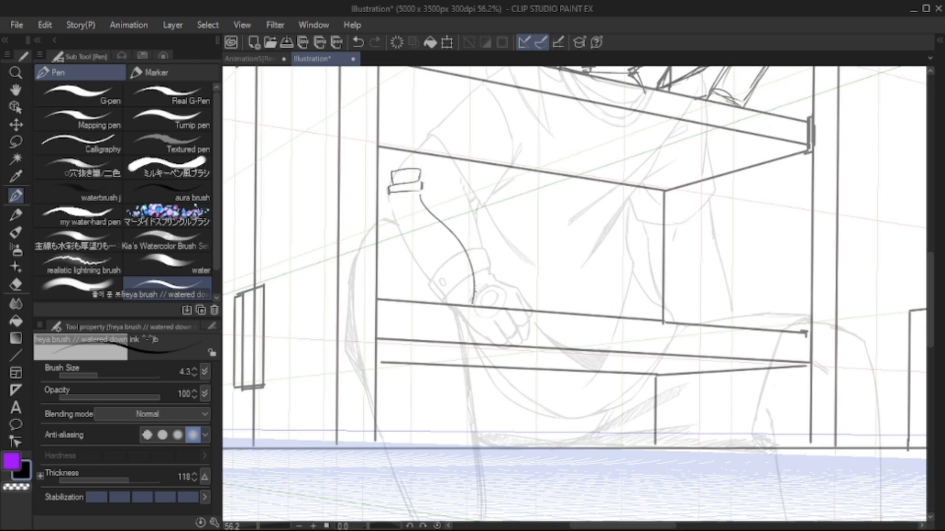
{"action": "left_click_drag", "start_coordinate": [391, 200], "coordinate": [380, 298]}
{"action": "left_click_drag", "start_coordinate": [393, 219], "coordinate": [387, 247]}
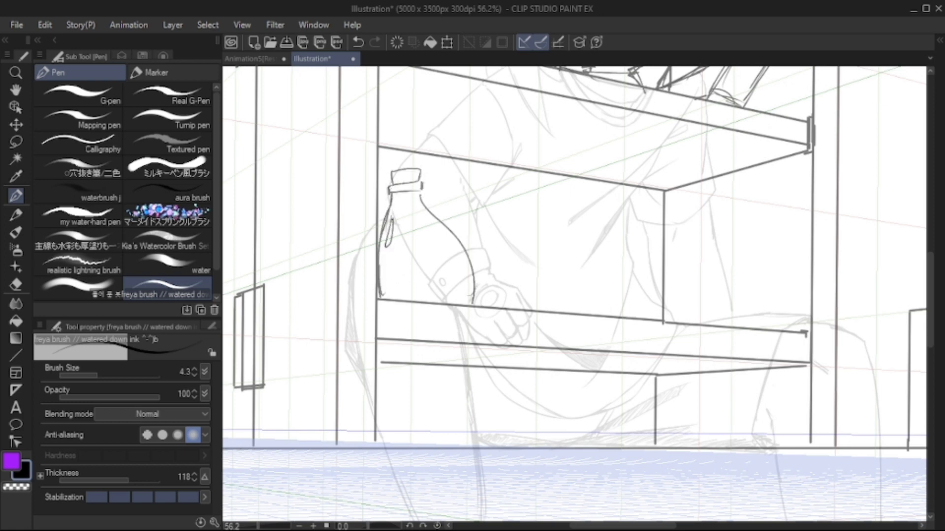
{"action": "left_click_drag", "start_coordinate": [405, 296], "coordinate": [434, 296]}
{"action": "left_click_drag", "start_coordinate": [419, 188], "coordinate": [419, 200]}
Sketch a rounded rack beside the bottle on the middle shelf, holding a row of four capped tubes
{"action": "mouse_move", "coordinate": [575, 296]}
{"action": "left_mouse_down"}
{"action": "mouse_move", "coordinate": [570, 281]}
{"action": "mouse_move", "coordinate": [540, 299]}
{"action": "left_mouse_up"}
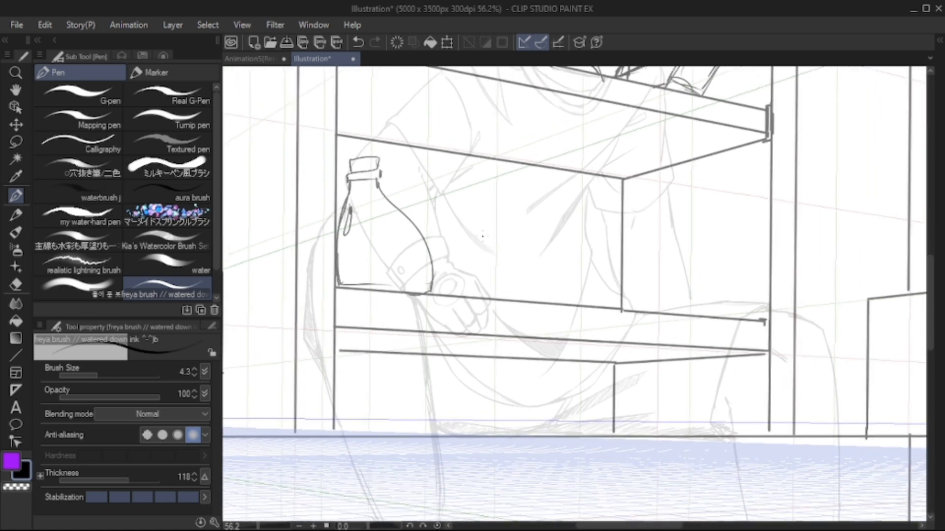
{"action": "mouse_move", "coordinate": [414, 225]}
{"action": "left_mouse_down"}
{"action": "mouse_move", "coordinate": [412, 213]}
{"action": "mouse_move", "coordinate": [537, 230]}
{"action": "left_mouse_up"}
{"action": "left_click_drag", "start_coordinate": [539, 234], "coordinate": [545, 299]}
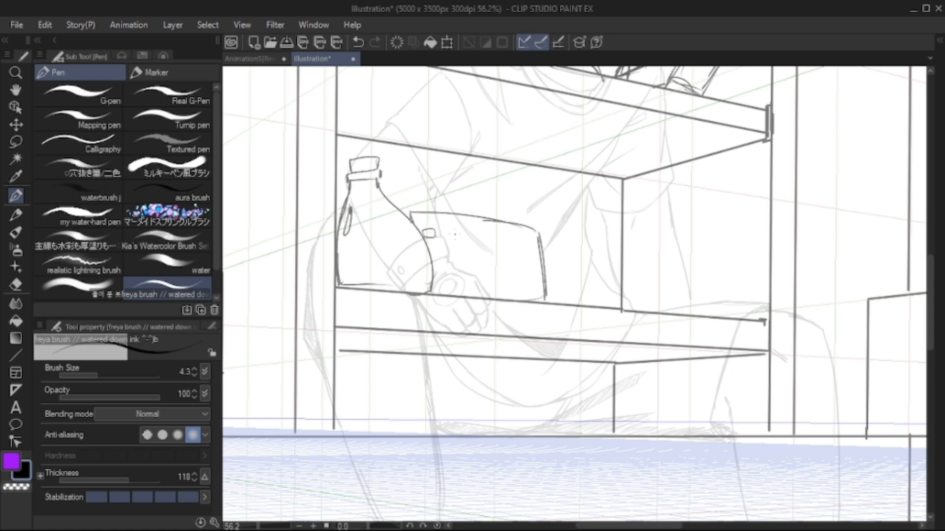
{"action": "mouse_move", "coordinate": [520, 239]}
{"action": "left_mouse_down"}
{"action": "mouse_move", "coordinate": [531, 241]}
{"action": "mouse_move", "coordinate": [522, 250]}
{"action": "left_mouse_up"}
{"action": "left_click_drag", "start_coordinate": [439, 242], "coordinate": [436, 296]}
{"action": "left_click_drag", "start_coordinate": [433, 234], "coordinate": [435, 292]}
{"action": "mouse_move", "coordinate": [453, 243]}
{"action": "left_mouse_down"}
{"action": "mouse_move", "coordinate": [454, 292]}
{"action": "mouse_move", "coordinate": [470, 245]}
{"action": "mouse_move", "coordinate": [497, 297]}
{"action": "mouse_move", "coordinate": [505, 245]}
{"action": "left_mouse_up"}
{"action": "mouse_move", "coordinate": [520, 251]}
{"action": "left_mouse_down"}
{"action": "mouse_move", "coordinate": [524, 297]}
{"action": "mouse_move", "coordinate": [535, 246]}
{"action": "left_mouse_up"}
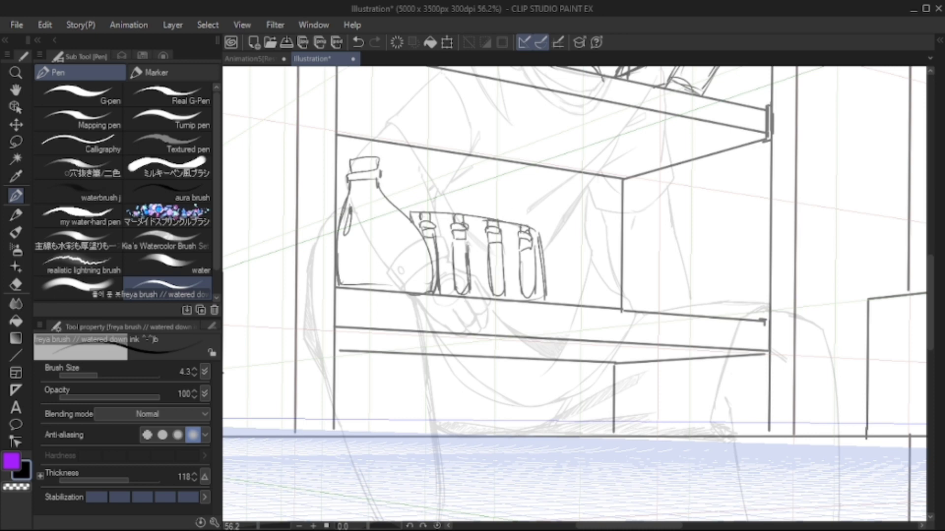
Detail the tubes' necks and caps and add the rack's crossbars between them along the top and base
{"action": "left_click_drag", "start_coordinate": [525, 240], "coordinate": [534, 234]}
{"action": "left_click_drag", "start_coordinate": [522, 240], "coordinate": [519, 272]}
{"action": "left_click_drag", "start_coordinate": [488, 245], "coordinate": [506, 245]}
{"action": "left_click_drag", "start_coordinate": [452, 242], "coordinate": [472, 241]}
{"action": "left_click_drag", "start_coordinate": [426, 234], "coordinate": [487, 227]}
{"action": "left_click_drag", "start_coordinate": [431, 226], "coordinate": [453, 226]}
{"action": "left_click_drag", "start_coordinate": [523, 287], "coordinate": [539, 290]}
{"action": "left_click_drag", "start_coordinate": [472, 287], "coordinate": [488, 289]}
{"action": "left_click_drag", "start_coordinate": [498, 286], "coordinate": [521, 289]}
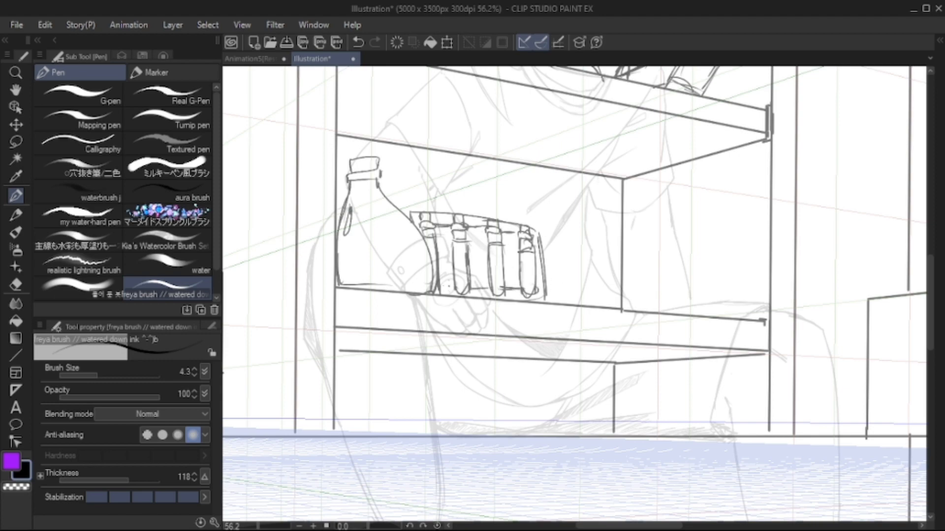
Sketch a wide jar with a ridged lid beside the tube rack on the middle shelf
{"action": "mouse_move", "coordinate": [538, 232]}
{"action": "left_mouse_down"}
{"action": "mouse_move", "coordinate": [502, 228]}
{"action": "mouse_move", "coordinate": [613, 210]}
{"action": "mouse_move", "coordinate": [530, 213]}
{"action": "left_mouse_up"}
{"action": "left_click_drag", "start_coordinate": [538, 199], "coordinate": [536, 213]}
{"action": "left_click_drag", "start_coordinate": [551, 197], "coordinate": [555, 213]}
{"action": "left_click_drag", "start_coordinate": [567, 196], "coordinate": [566, 215]}
{"action": "mouse_move", "coordinate": [577, 198]}
{"action": "left_mouse_down"}
{"action": "mouse_move", "coordinate": [576, 216]}
{"action": "mouse_move", "coordinate": [592, 217]}
{"action": "left_mouse_up"}
{"action": "left_click_drag", "start_coordinate": [604, 207], "coordinate": [607, 220]}
{"action": "left_click_drag", "start_coordinate": [525, 211], "coordinate": [518, 309]}
{"action": "mouse_move", "coordinate": [610, 219]}
{"action": "left_mouse_down"}
{"action": "mouse_move", "coordinate": [621, 229]}
{"action": "mouse_move", "coordinate": [614, 308]}
{"action": "left_mouse_up"}
{"action": "left_click_drag", "start_coordinate": [518, 216], "coordinate": [514, 299]}
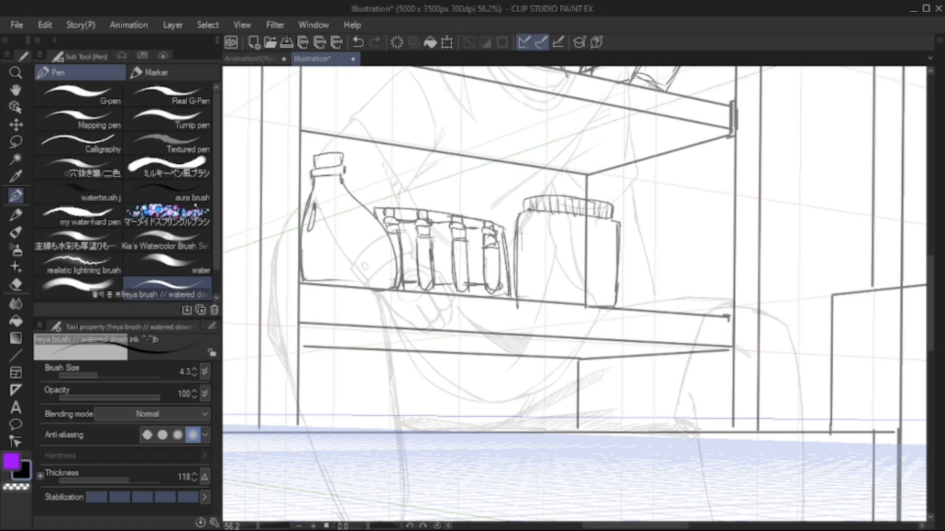
Add a rectangular wraparound label to the jar and reinforce its lid, shoulder and side edges
{"action": "mouse_move", "coordinate": [521, 229]}
{"action": "left_mouse_down"}
{"action": "mouse_move", "coordinate": [518, 284]}
{"action": "mouse_move", "coordinate": [601, 241]}
{"action": "mouse_move", "coordinate": [598, 288]}
{"action": "left_mouse_up"}
{"action": "mouse_move", "coordinate": [600, 281]}
{"action": "left_mouse_down"}
{"action": "mouse_move", "coordinate": [515, 289]}
{"action": "mouse_move", "coordinate": [584, 289]}
{"action": "left_mouse_up"}
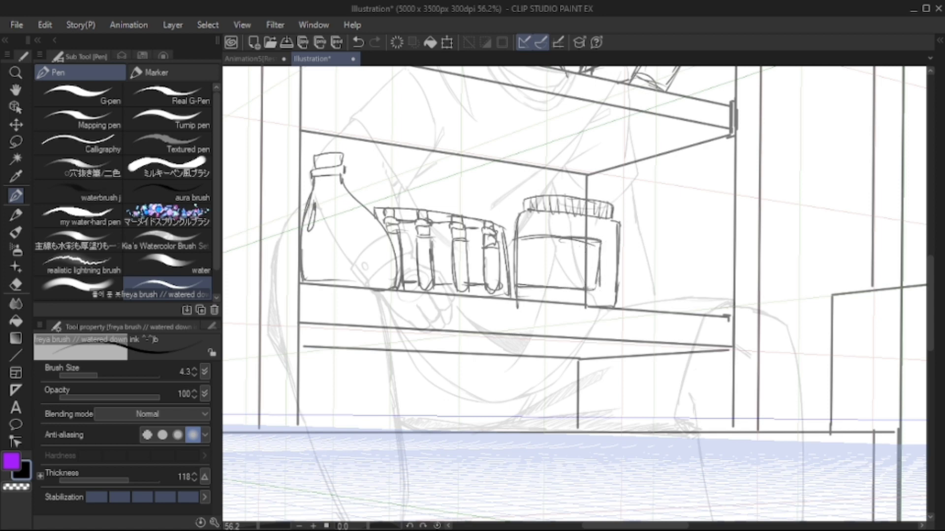
{"action": "left_click_drag", "start_coordinate": [593, 243], "coordinate": [588, 288]}
{"action": "left_click_drag", "start_coordinate": [613, 205], "coordinate": [615, 219]}
{"action": "left_click_drag", "start_coordinate": [532, 210], "coordinate": [612, 217]}
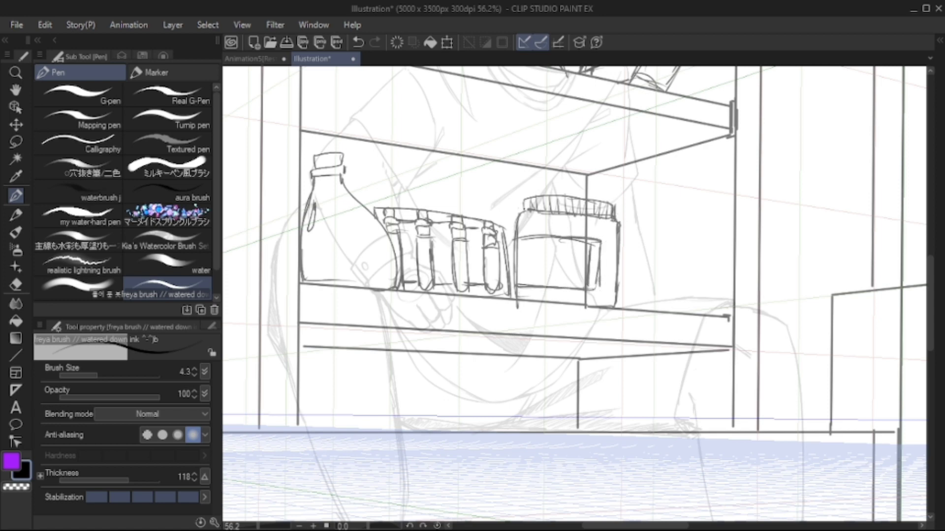
{"action": "left_click_drag", "start_coordinate": [513, 244], "coordinate": [536, 303]}
{"action": "left_click_drag", "start_coordinate": [617, 288], "coordinate": [618, 302]}
{"action": "mouse_move", "coordinate": [566, 246]}
{"action": "left_mouse_down"}
{"action": "mouse_move", "coordinate": [532, 233]}
{"action": "mouse_move", "coordinate": [575, 280]}
{"action": "left_mouse_up"}
{"action": "left_click_drag", "start_coordinate": [579, 220], "coordinate": [582, 283]}
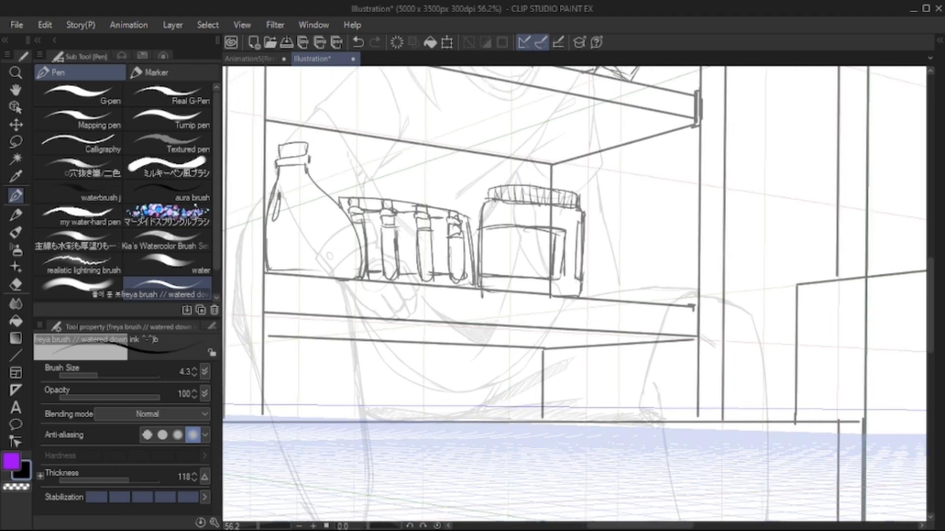
Sketch a tall carton with a folded gable top behind the jar, at the middle shelf's far end
{"action": "mouse_move", "coordinate": [642, 155]}
{"action": "left_mouse_down"}
{"action": "mouse_move", "coordinate": [618, 162]}
{"action": "mouse_move", "coordinate": [600, 206]}
{"action": "mouse_move", "coordinate": [621, 186]}
{"action": "left_mouse_up"}
{"action": "mouse_move", "coordinate": [620, 185]}
{"action": "left_mouse_down"}
{"action": "mouse_move", "coordinate": [630, 207]}
{"action": "mouse_move", "coordinate": [600, 206]}
{"action": "left_mouse_up"}
{"action": "mouse_move", "coordinate": [615, 206]}
{"action": "left_mouse_down"}
{"action": "mouse_move", "coordinate": [615, 185]}
{"action": "mouse_move", "coordinate": [525, 197]}
{"action": "mouse_move", "coordinate": [589, 314]}
{"action": "mouse_move", "coordinate": [618, 308]}
{"action": "left_mouse_up"}
{"action": "key", "text": "ctrl+z"}
{"action": "left_click_drag", "start_coordinate": [622, 274], "coordinate": [619, 309]}
{"action": "left_click_drag", "start_coordinate": [620, 310], "coordinate": [595, 310]}
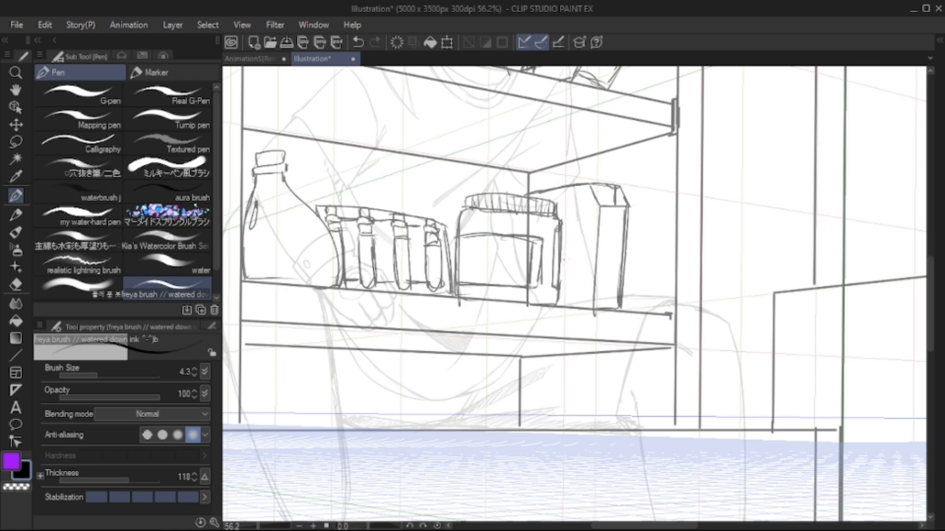
Draw an inset panel on the carton's wide face and bands across its narrow side
{"action": "mouse_move", "coordinate": [559, 213]}
{"action": "left_mouse_down"}
{"action": "mouse_move", "coordinate": [587, 212]}
{"action": "mouse_move", "coordinate": [584, 290]}
{"action": "mouse_move", "coordinate": [558, 294]}
{"action": "left_mouse_up"}
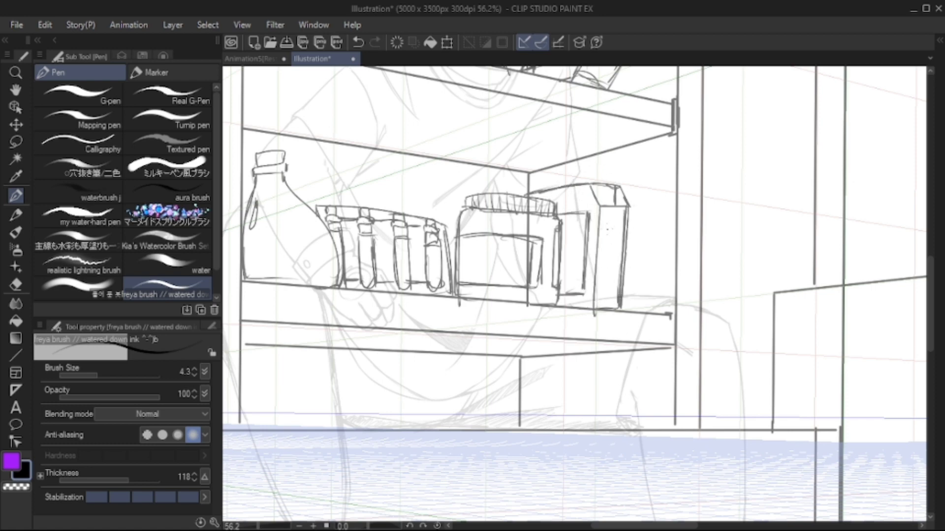
{"action": "mouse_move", "coordinate": [601, 222]}
{"action": "left_mouse_down"}
{"action": "mouse_move", "coordinate": [599, 262]}
{"action": "mouse_move", "coordinate": [625, 218]}
{"action": "left_mouse_up"}
{"action": "left_click_drag", "start_coordinate": [593, 297], "coordinate": [617, 294]}
{"action": "mouse_move", "coordinate": [592, 289]}
{"action": "left_mouse_down"}
{"action": "mouse_move", "coordinate": [623, 282]}
{"action": "mouse_move", "coordinate": [604, 300]}
{"action": "left_mouse_up"}
{"action": "mouse_move", "coordinate": [601, 224]}
{"action": "left_mouse_down"}
{"action": "mouse_move", "coordinate": [599, 284]}
{"action": "mouse_move", "coordinate": [626, 232]}
{"action": "left_mouse_up"}
Add pleat lines and an overhanging flap to the carton's folded top
{"action": "left_click_drag", "start_coordinate": [613, 191], "coordinate": [610, 206]}
{"action": "mouse_move", "coordinate": [601, 187]}
{"action": "left_mouse_down"}
{"action": "mouse_move", "coordinate": [604, 202]}
{"action": "mouse_move", "coordinate": [640, 228]}
{"action": "left_mouse_up"}
{"action": "left_click_drag", "start_coordinate": [606, 224], "coordinate": [639, 226]}
{"action": "left_click_drag", "start_coordinate": [599, 210], "coordinate": [613, 232]}
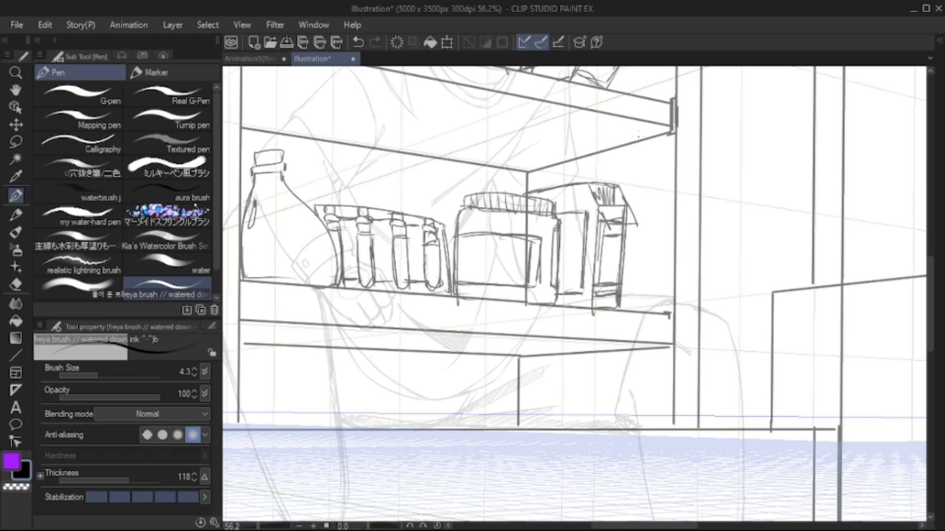
{"action": "mouse_move", "coordinate": [541, 295]}
{"action": "left_mouse_down"}
{"action": "mouse_move", "coordinate": [548, 266]}
{"action": "mouse_move", "coordinate": [598, 236]}
{"action": "left_mouse_up"}
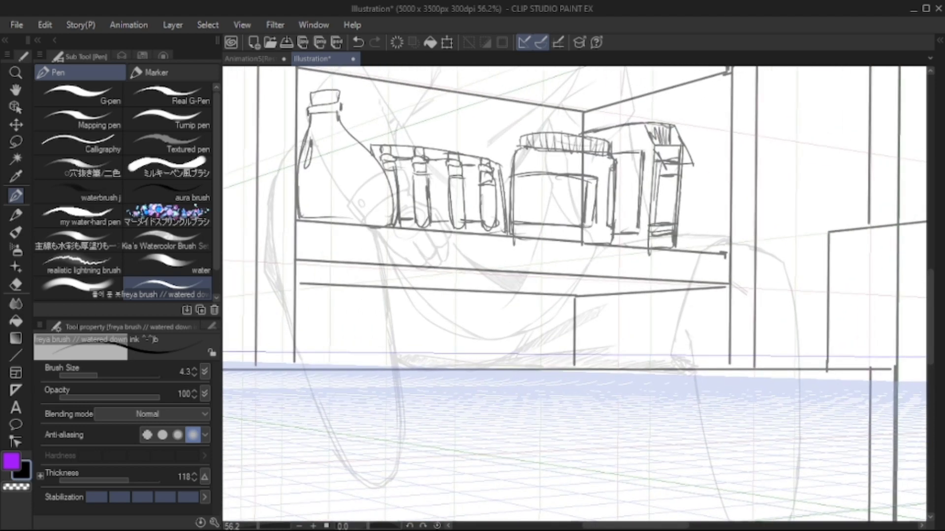
{"action": "left_click_drag", "start_coordinate": [590, 295], "coordinate": [598, 267]}
{"action": "mouse_move", "coordinate": [307, 337]}
{"action": "left_mouse_down"}
{"action": "mouse_move", "coordinate": [326, 301]}
{"action": "mouse_move", "coordinate": [363, 315]}
{"action": "mouse_move", "coordinate": [334, 340]}
{"action": "left_mouse_up"}
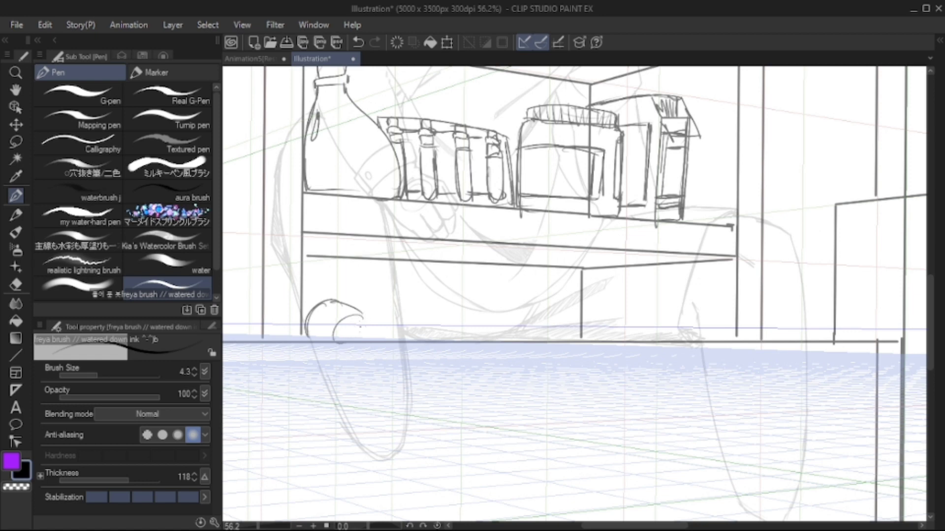
{"action": "key", "text": "ctrl+z"}
{"action": "key", "text": "ctrl+z"}
Sketch the slanted outline of a first-aid box at the near end of the bottom shelf
{"action": "mouse_move", "coordinate": [307, 273]}
{"action": "left_mouse_down"}
{"action": "mouse_move", "coordinate": [330, 334]}
{"action": "mouse_move", "coordinate": [399, 270]}
{"action": "mouse_move", "coordinate": [417, 329]}
{"action": "left_mouse_up"}
{"action": "left_click_drag", "start_coordinate": [414, 330], "coordinate": [332, 334]}
{"action": "left_click_drag", "start_coordinate": [302, 270], "coordinate": [323, 341]}
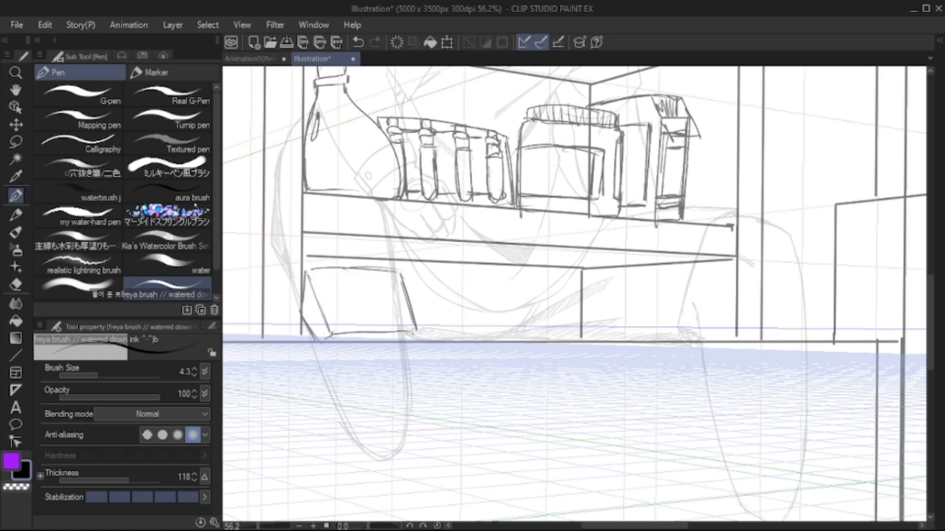
{"action": "left_click_drag", "start_coordinate": [416, 329], "coordinate": [404, 340]}
{"action": "left_click_drag", "start_coordinate": [419, 332], "coordinate": [327, 336]}
Draw a cross emblem on the first-aid box's front and start the angular frame around it
{"action": "left_click_drag", "start_coordinate": [345, 278], "coordinate": [362, 322]}
{"action": "left_click_drag", "start_coordinate": [347, 279], "coordinate": [375, 322]}
{"action": "mouse_move", "coordinate": [330, 292]}
{"action": "left_mouse_down"}
{"action": "mouse_move", "coordinate": [340, 311]}
{"action": "mouse_move", "coordinate": [395, 293]}
{"action": "left_mouse_up"}
{"action": "left_click_drag", "start_coordinate": [338, 310], "coordinate": [370, 308]}
{"action": "mouse_move", "coordinate": [389, 294]}
{"action": "left_mouse_down"}
{"action": "mouse_move", "coordinate": [373, 308]}
{"action": "mouse_move", "coordinate": [391, 290]}
{"action": "left_mouse_up"}
{"action": "left_click_drag", "start_coordinate": [330, 296], "coordinate": [350, 295]}
{"action": "left_click_drag", "start_coordinate": [349, 310], "coordinate": [388, 299]}
{"action": "left_click_drag", "start_coordinate": [329, 267], "coordinate": [317, 297]}
{"action": "left_click_drag", "start_coordinate": [318, 298], "coordinate": [361, 331]}
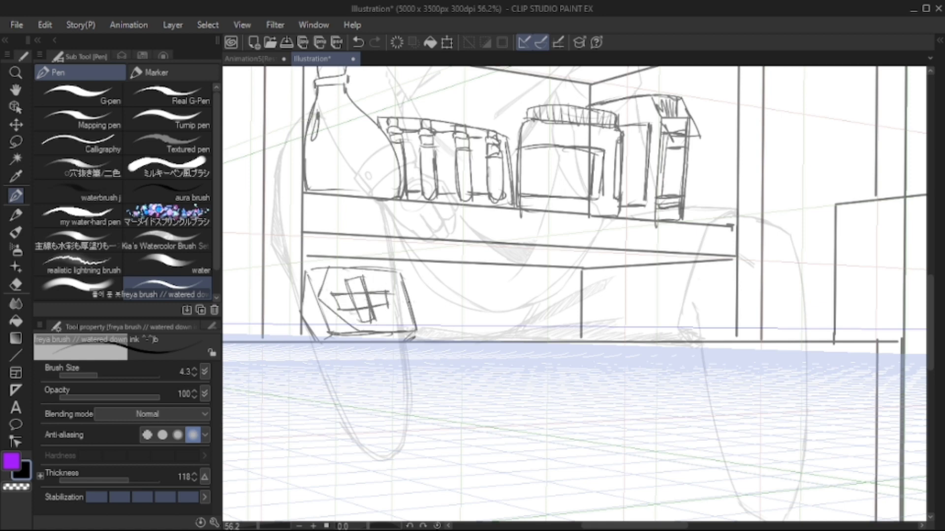
Close the angular frame around the cross and add a raised lid edge along the first-aid box's top
{"action": "left_click_drag", "start_coordinate": [404, 303], "coordinate": [389, 331]}
{"action": "left_click_drag", "start_coordinate": [375, 268], "coordinate": [397, 304]}
{"action": "left_click_drag", "start_coordinate": [316, 268], "coordinate": [382, 272]}
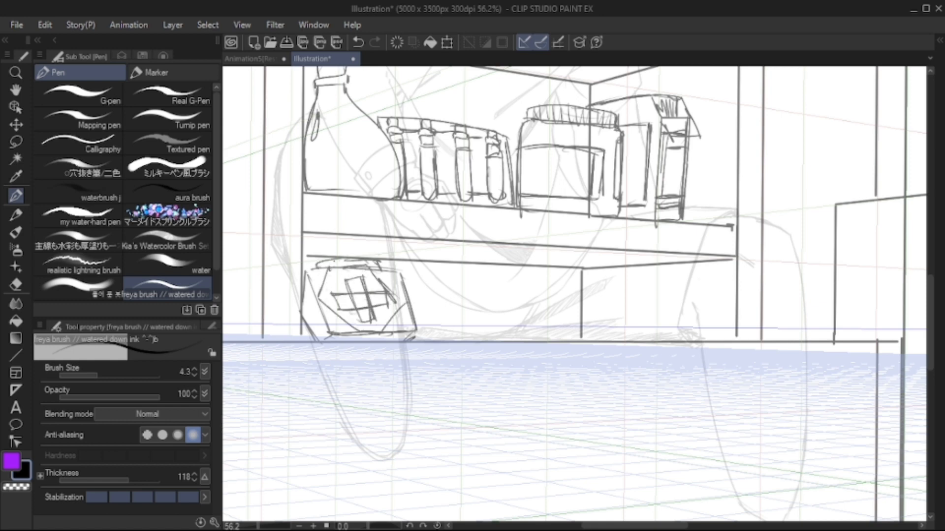
{"action": "mouse_move", "coordinate": [325, 263]}
{"action": "left_mouse_down"}
{"action": "mouse_move", "coordinate": [308, 323]}
{"action": "mouse_move", "coordinate": [314, 342]}
{"action": "left_mouse_up"}
{"action": "left_click_drag", "start_coordinate": [398, 269], "coordinate": [410, 311]}
{"action": "left_click_drag", "start_coordinate": [377, 268], "coordinate": [401, 280]}
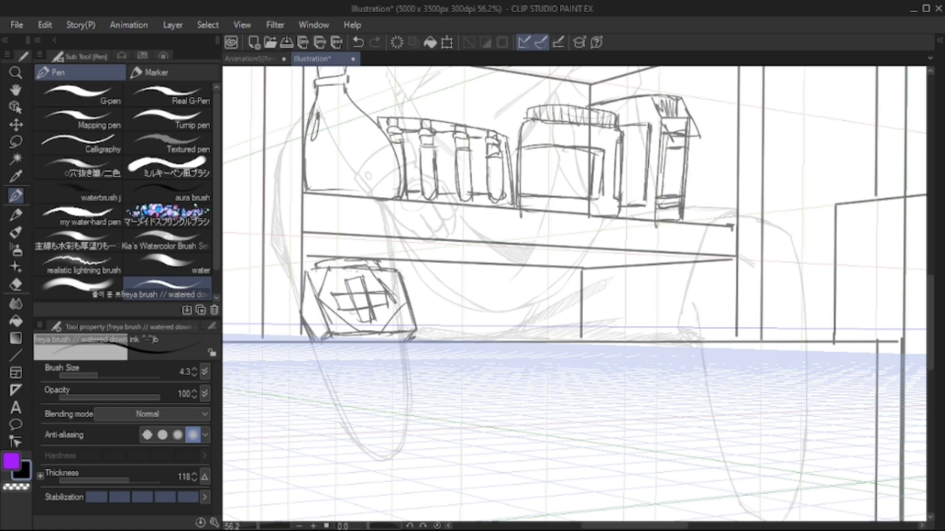
Thicken the first-aid box's side edges and lower corners with repeated strokes
{"action": "left_click_drag", "start_coordinate": [311, 270], "coordinate": [374, 271]}
{"action": "left_click_drag", "start_coordinate": [299, 297], "coordinate": [307, 323]}
{"action": "left_click_drag", "start_coordinate": [492, 246], "coordinate": [488, 246]}
{"action": "left_click_drag", "start_coordinate": [403, 294], "coordinate": [415, 325]}
{"action": "left_click_drag", "start_coordinate": [401, 291], "coordinate": [417, 330]}
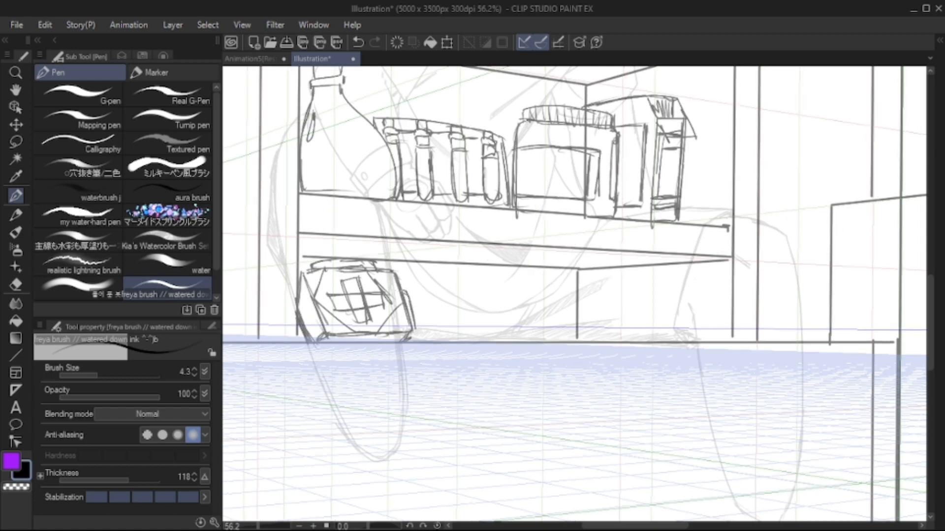
{"action": "left_click_drag", "start_coordinate": [408, 291], "coordinate": [418, 333]}
{"action": "left_click_drag", "start_coordinate": [401, 286], "coordinate": [411, 299]}
{"action": "left_click_drag", "start_coordinate": [301, 301], "coordinate": [320, 333]}
{"action": "left_click_drag", "start_coordinate": [492, 246], "coordinate": [487, 229]}
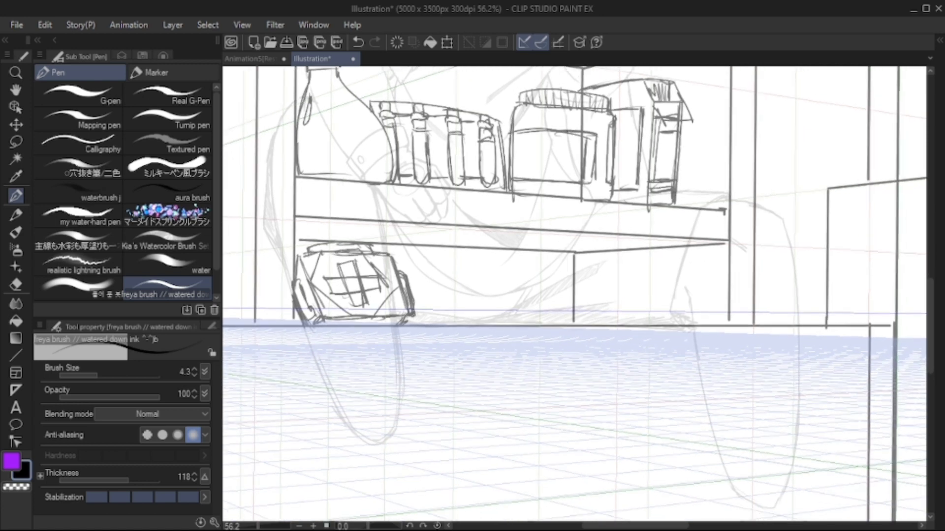
Sketch a rounded roll with an oval end beside the first-aid box on the bottom shelf
{"action": "mouse_move", "coordinate": [428, 278]}
{"action": "left_mouse_down"}
{"action": "mouse_move", "coordinate": [464, 278]}
{"action": "mouse_move", "coordinate": [432, 322]}
{"action": "mouse_move", "coordinate": [455, 324]}
{"action": "left_mouse_up"}
{"action": "mouse_move", "coordinate": [460, 274]}
{"action": "left_mouse_down"}
{"action": "mouse_move", "coordinate": [498, 318]}
{"action": "mouse_move", "coordinate": [434, 324]}
{"action": "left_mouse_up"}
{"action": "mouse_move", "coordinate": [458, 308]}
{"action": "left_mouse_down"}
{"action": "mouse_move", "coordinate": [494, 298]}
{"action": "mouse_move", "coordinate": [463, 318]}
{"action": "left_mouse_up"}
{"action": "mouse_move", "coordinate": [468, 278]}
{"action": "left_mouse_down"}
{"action": "mouse_move", "coordinate": [429, 298]}
{"action": "mouse_move", "coordinate": [424, 323]}
{"action": "mouse_move", "coordinate": [425, 301]}
{"action": "left_mouse_up"}
{"action": "key", "text": "ctrl+z"}
{"action": "left_click_drag", "start_coordinate": [429, 301], "coordinate": [473, 320]}
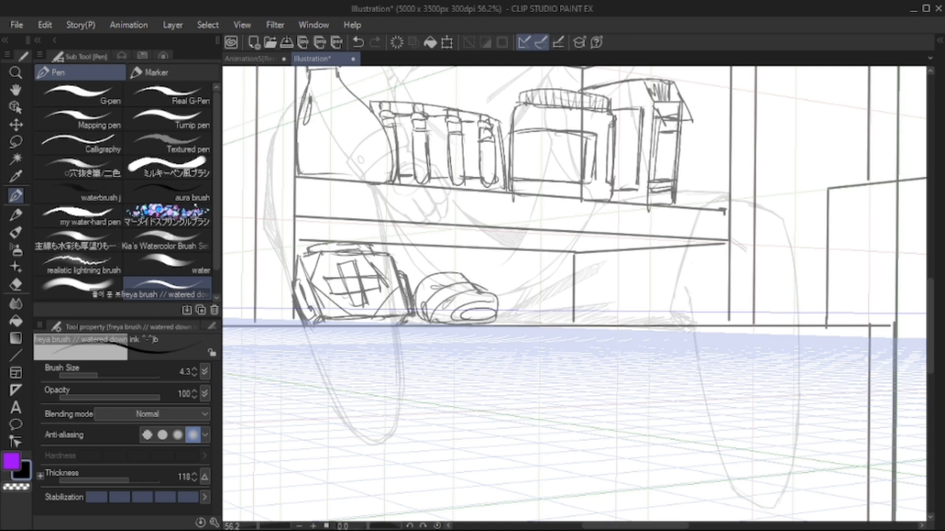
Sketch a small flat item and a low box with an inset front panel beside the roll
{"action": "mouse_move", "coordinate": [571, 295]}
{"action": "left_mouse_down"}
{"action": "mouse_move", "coordinate": [496, 301]}
{"action": "mouse_move", "coordinate": [461, 326]}
{"action": "left_mouse_up"}
{"action": "left_click_drag", "start_coordinate": [462, 308], "coordinate": [542, 301]}
{"action": "mouse_move", "coordinate": [544, 300]}
{"action": "left_mouse_down"}
{"action": "mouse_move", "coordinate": [544, 329]}
{"action": "mouse_move", "coordinate": [480, 307]}
{"action": "left_mouse_up"}
{"action": "left_click_drag", "start_coordinate": [460, 301], "coordinate": [421, 312]}
{"action": "mouse_move", "coordinate": [425, 309]}
{"action": "left_mouse_down"}
{"action": "mouse_move", "coordinate": [470, 328]}
{"action": "mouse_move", "coordinate": [427, 323]}
{"action": "mouse_move", "coordinate": [452, 315]}
{"action": "left_mouse_up"}
{"action": "left_click_drag", "start_coordinate": [427, 323], "coordinate": [530, 314]}
{"action": "mouse_move", "coordinate": [528, 310]}
{"action": "left_mouse_down"}
{"action": "mouse_move", "coordinate": [526, 326]}
{"action": "mouse_move", "coordinate": [467, 329]}
{"action": "left_mouse_up"}
{"action": "mouse_move", "coordinate": [470, 311]}
{"action": "left_mouse_down"}
{"action": "mouse_move", "coordinate": [529, 309]}
{"action": "mouse_move", "coordinate": [496, 308]}
{"action": "left_mouse_up"}
{"action": "left_click_drag", "start_coordinate": [491, 315], "coordinate": [533, 327]}
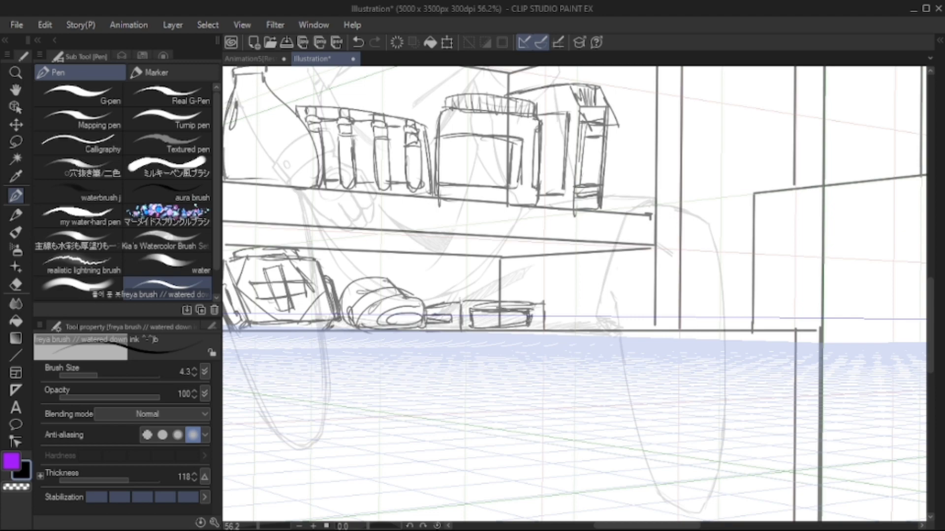
Finish the low box's top edge and sketch a second roll with an oval end beside it
{"action": "left_click_drag", "start_coordinate": [450, 305], "coordinate": [525, 302]}
{"action": "left_click_drag", "start_coordinate": [476, 301], "coordinate": [543, 300]}
{"action": "scroll", "coordinate": [575, 296], "scroll_direction": "right", "scroll_amount": 2}
{"action": "key", "text": "ctrl+space"}
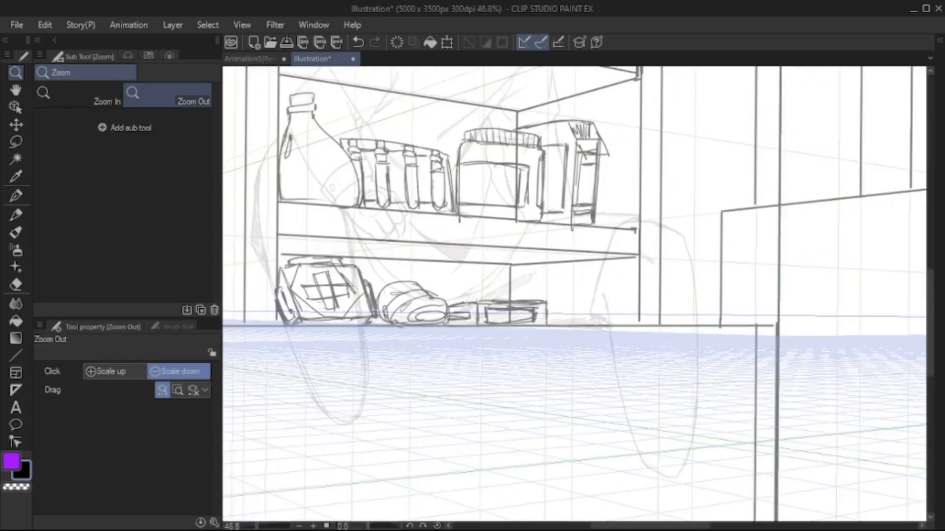
{"action": "mouse_move", "coordinate": [511, 303]}
{"action": "left_mouse_down"}
{"action": "mouse_move", "coordinate": [583, 324]}
{"action": "mouse_move", "coordinate": [522, 341]}
{"action": "mouse_move", "coordinate": [586, 328]}
{"action": "mouse_move", "coordinate": [468, 310]}
{"action": "mouse_move", "coordinate": [521, 298]}
{"action": "left_mouse_up"}
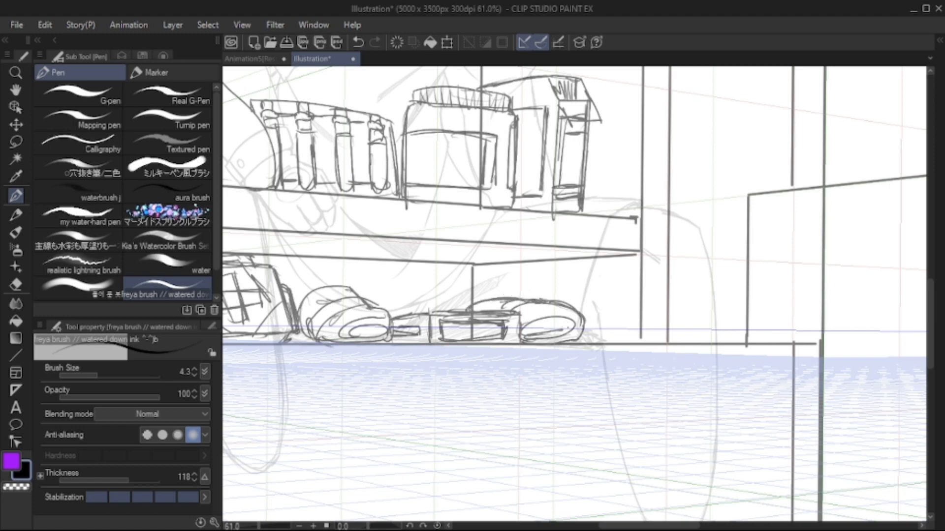
{"action": "scroll", "coordinate": [574, 294], "scroll_direction": "down", "scroll_amount": 5}
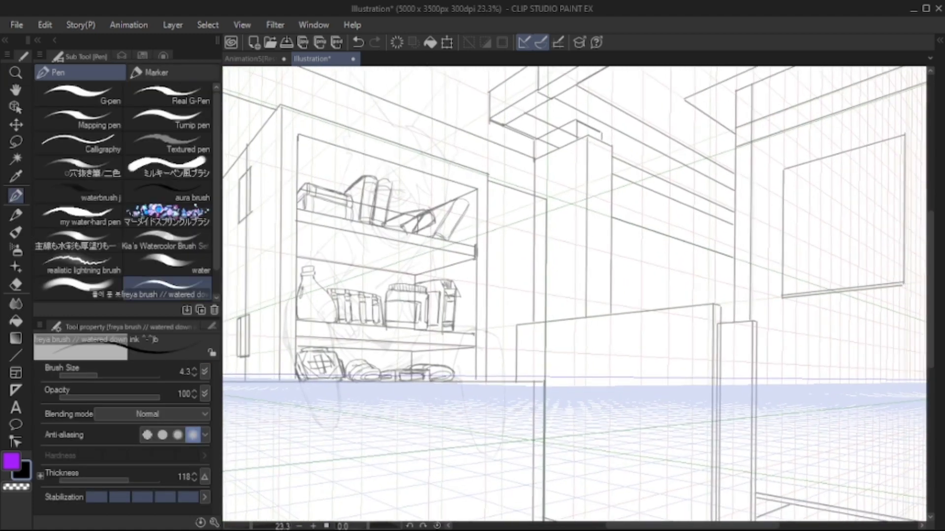
{"action": "mouse_move", "coordinate": [574, 294]}
{"action": "left_mouse_down"}
{"action": "mouse_move", "coordinate": [600, 274]}
{"action": "mouse_move", "coordinate": [385, 352]}
{"action": "mouse_move", "coordinate": [343, 401]}
{"action": "mouse_move", "coordinate": [369, 358]}
{"action": "mouse_move", "coordinate": [370, 379]}
{"action": "left_mouse_up"}
{"action": "left_click_drag", "start_coordinate": [97, 375], "coordinate": [119, 375]}
{"action": "mouse_move", "coordinate": [281, 222]}
{"action": "left_mouse_down"}
{"action": "mouse_move", "coordinate": [323, 266]}
{"action": "mouse_move", "coordinate": [302, 285]}
{"action": "left_mouse_up"}
{"action": "key", "text": "ctrl+z"}
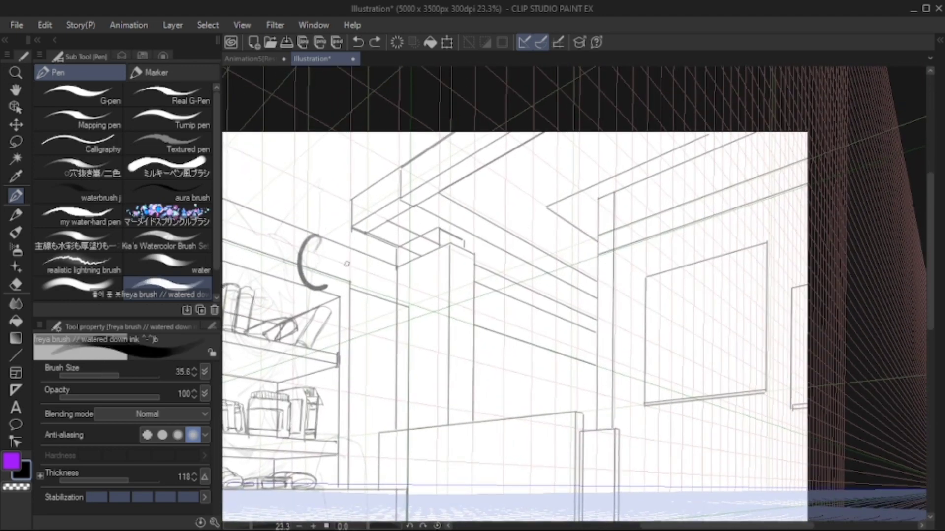
{"action": "key", "text": "ctrl+z"}
{"action": "left_click_drag", "start_coordinate": [119, 374], "coordinate": [116, 375]}
{"action": "mouse_move", "coordinate": [303, 219]}
{"action": "left_mouse_down"}
{"action": "mouse_move", "coordinate": [310, 248]}
{"action": "mouse_move", "coordinate": [354, 246]}
{"action": "left_mouse_up"}
{"action": "key", "text": "ctrl+z"}
Raise the room line layer's opacity to 100% and set the brush size to 11.9
{"action": "left_click", "coordinate": [121, 56]}
{"action": "left_click", "coordinate": [193, 69]}
{"action": "key", "text": "ctrl+z"}
{"action": "left_click_drag", "start_coordinate": [116, 375], "coordinate": [108, 375]}
{"action": "left_click_drag", "start_coordinate": [303, 216], "coordinate": [315, 251]}
{"action": "key", "text": "ctrl+z"}
Draw a garland string hanging in three swags along the ceiling beam up to the canvas's upper edge
{"action": "left_click_drag", "start_coordinate": [492, 246], "coordinate": [467, 292]}
{"action": "mouse_move", "coordinate": [327, 271]}
{"action": "left_mouse_down"}
{"action": "mouse_move", "coordinate": [418, 237]}
{"action": "mouse_move", "coordinate": [422, 219]}
{"action": "mouse_move", "coordinate": [389, 264]}
{"action": "left_mouse_up"}
{"action": "mouse_move", "coordinate": [389, 264]}
{"action": "left_mouse_down"}
{"action": "mouse_move", "coordinate": [492, 258]}
{"action": "mouse_move", "coordinate": [514, 219]}
{"action": "left_mouse_up"}
{"action": "left_click_drag", "start_coordinate": [514, 219], "coordinate": [444, 243]}
{"action": "left_click_drag", "start_coordinate": [448, 224], "coordinate": [580, 211]}
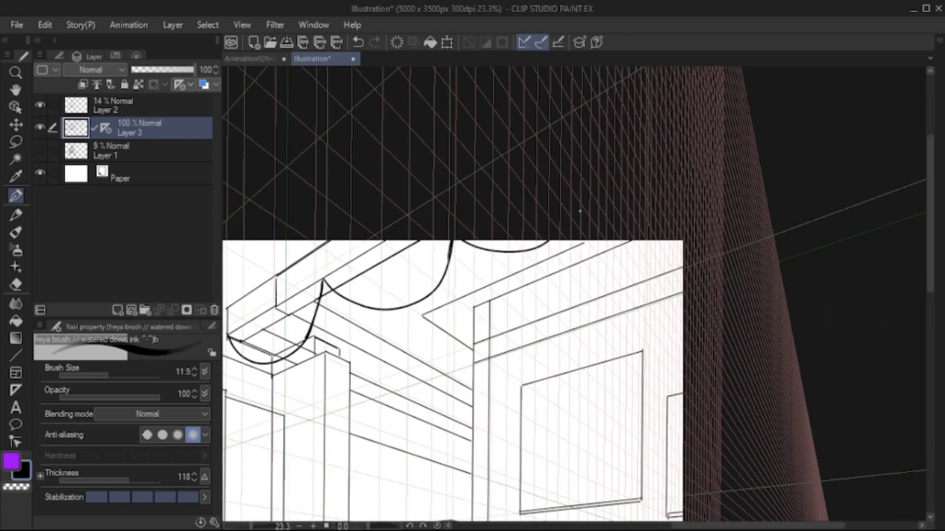
Hang star, circle and square ornaments along the garland's nearest small swag
{"action": "left_click_drag", "start_coordinate": [492, 295], "coordinate": [599, 237]}
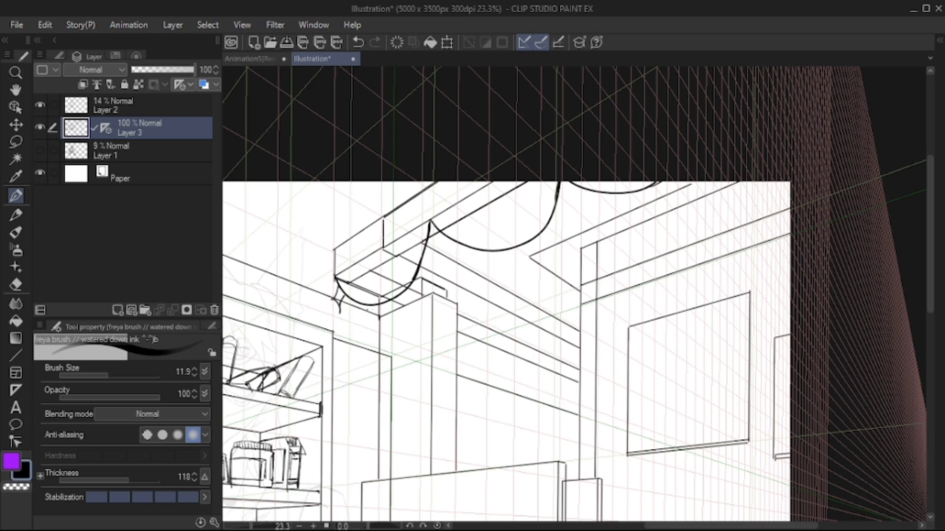
{"action": "left_click_drag", "start_coordinate": [363, 305], "coordinate": [404, 305]}
{"action": "left_click_drag", "start_coordinate": [418, 271], "coordinate": [416, 274]}
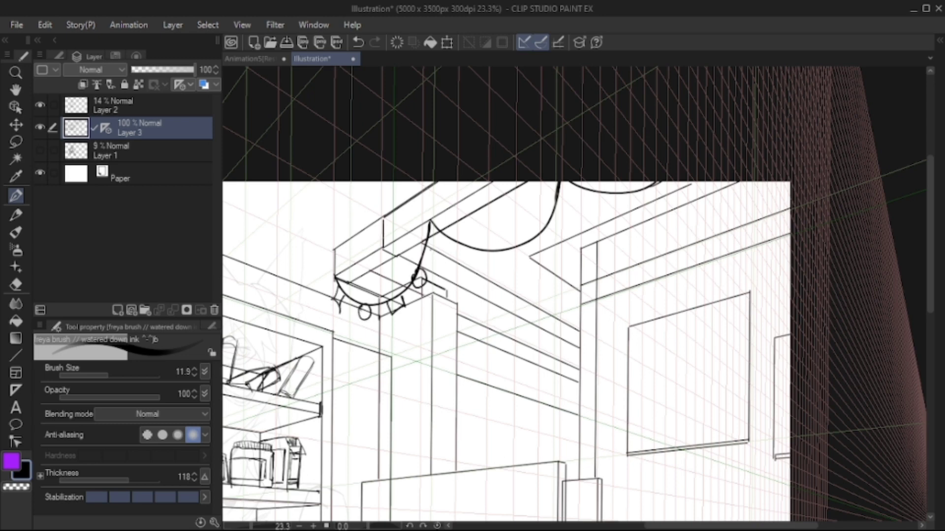
Hang alternating stars, circles and squares along the garland's middle swag
{"action": "mouse_move", "coordinate": [446, 241]}
{"action": "left_mouse_down"}
{"action": "mouse_move", "coordinate": [492, 265]}
{"action": "mouse_move", "coordinate": [492, 251]}
{"action": "left_mouse_up"}
{"action": "left_click_drag", "start_coordinate": [492, 295], "coordinate": [481, 306]}
{"action": "left_click_drag", "start_coordinate": [502, 258], "coordinate": [502, 259]}
{"action": "mouse_move", "coordinate": [538, 250]}
{"action": "left_mouse_down"}
{"action": "mouse_move", "coordinate": [514, 261]}
{"action": "mouse_move", "coordinate": [515, 285]}
{"action": "left_mouse_up"}
{"action": "left_click_drag", "start_coordinate": [542, 276], "coordinate": [537, 279]}
{"action": "mouse_move", "coordinate": [518, 231]}
{"action": "left_mouse_down"}
{"action": "mouse_move", "coordinate": [525, 260]}
{"action": "mouse_move", "coordinate": [520, 232]}
{"action": "left_mouse_up"}
{"action": "left_click_drag", "start_coordinate": [542, 275], "coordinate": [536, 286]}
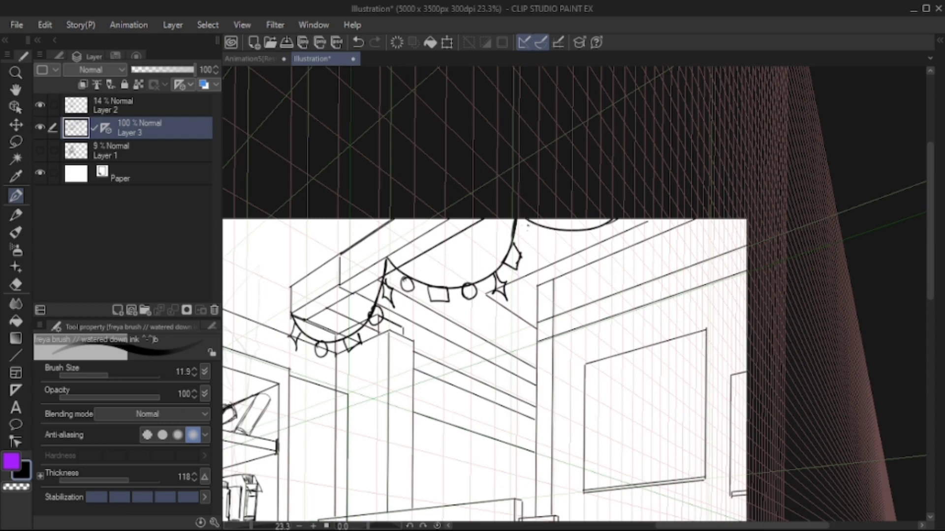
Hang a circle, a square and two stars along the last swag at the canvas's upper edge
{"action": "left_click_drag", "start_coordinate": [529, 226], "coordinate": [529, 226]}
{"action": "left_click_drag", "start_coordinate": [541, 275], "coordinate": [535, 277]}
{"action": "mouse_move", "coordinate": [583, 230]}
{"action": "left_mouse_down"}
{"action": "mouse_move", "coordinate": [596, 250]}
{"action": "mouse_move", "coordinate": [588, 236]}
{"action": "left_mouse_up"}
{"action": "left_click_drag", "start_coordinate": [541, 276], "coordinate": [523, 277]}
{"action": "left_click_drag", "start_coordinate": [598, 215], "coordinate": [607, 213]}
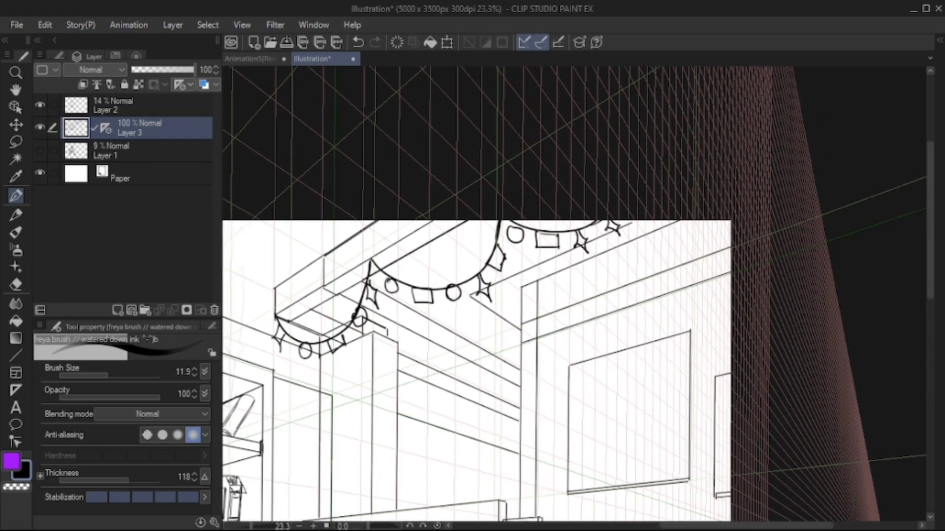
Draw a tilted diamond inside the large wall frame, with narrow slivers along its four sides
{"action": "mouse_move", "coordinate": [611, 383]}
{"action": "left_mouse_down"}
{"action": "mouse_move", "coordinate": [596, 295]}
{"action": "mouse_move", "coordinate": [591, 311]}
{"action": "mouse_move", "coordinate": [615, 391]}
{"action": "left_mouse_up"}
{"action": "mouse_move", "coordinate": [596, 289]}
{"action": "left_mouse_down"}
{"action": "mouse_move", "coordinate": [612, 391]}
{"action": "mouse_move", "coordinate": [566, 339]}
{"action": "left_mouse_up"}
{"action": "left_click_drag", "start_coordinate": [651, 350], "coordinate": [625, 382]}
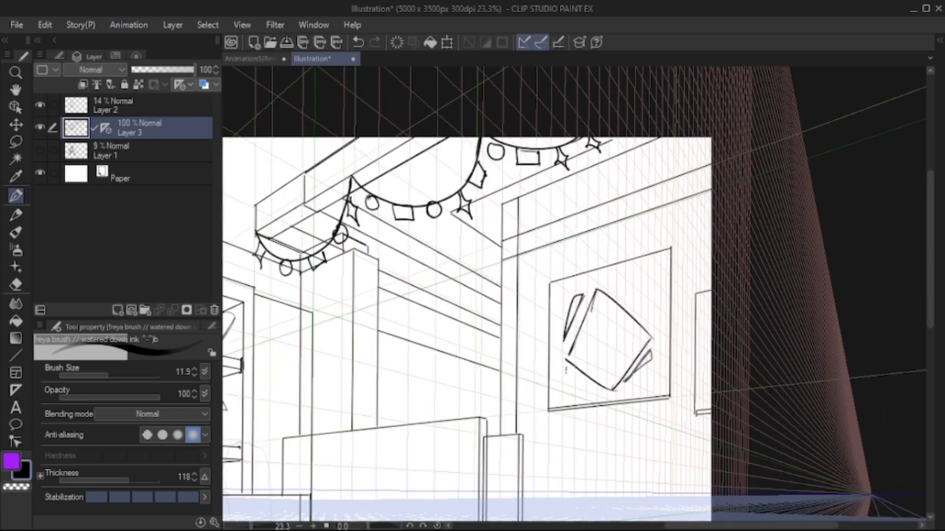
{"action": "left_click_drag", "start_coordinate": [566, 368], "coordinate": [593, 394]}
{"action": "mouse_move", "coordinate": [611, 289]}
{"action": "left_mouse_down"}
{"action": "mouse_move", "coordinate": [652, 327]}
{"action": "mouse_move", "coordinate": [566, 354]}
{"action": "mouse_move", "coordinate": [590, 312]}
{"action": "left_mouse_up"}
{"action": "key", "text": "ctrl+z"}
{"action": "left_click_drag", "start_coordinate": [650, 349], "coordinate": [612, 388]}
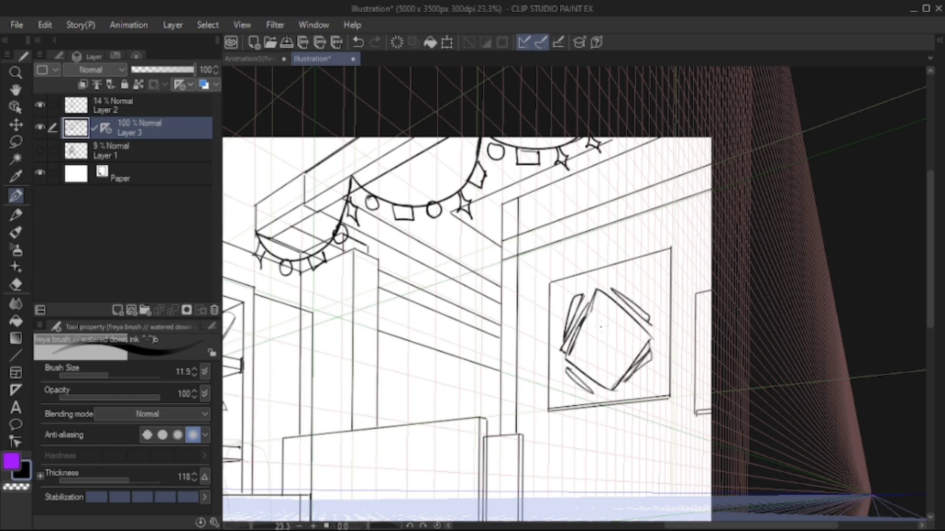
Draw a pointed star with small dots inside the diamond and curved arcs around the motif within the frame
{"action": "mouse_move", "coordinate": [600, 317]}
{"action": "left_mouse_down"}
{"action": "mouse_move", "coordinate": [592, 350]}
{"action": "mouse_move", "coordinate": [621, 358]}
{"action": "mouse_move", "coordinate": [619, 343]}
{"action": "left_mouse_up"}
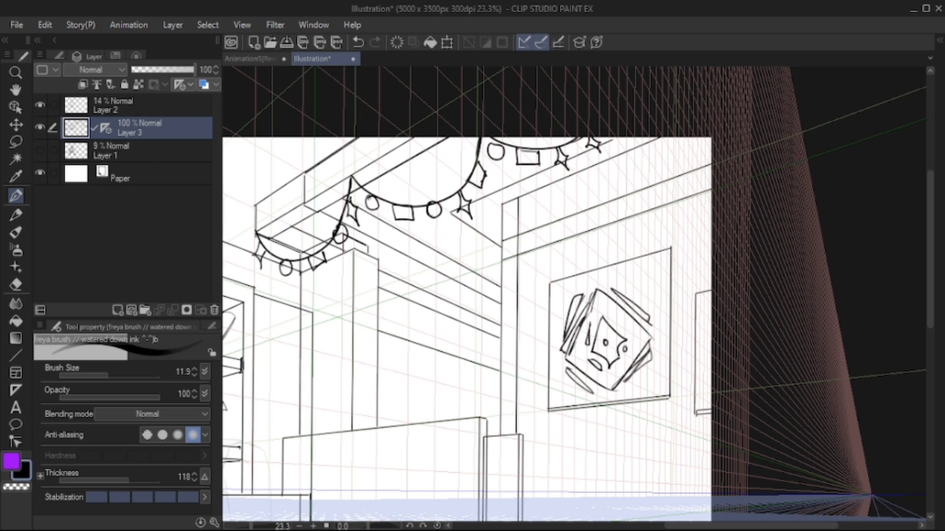
{"action": "mouse_move", "coordinate": [626, 261]}
{"action": "left_mouse_down"}
{"action": "mouse_move", "coordinate": [665, 301]}
{"action": "mouse_move", "coordinate": [665, 324]}
{"action": "left_mouse_up"}
{"action": "left_click_drag", "start_coordinate": [644, 285], "coordinate": [663, 320]}
{"action": "left_click_drag", "start_coordinate": [583, 273], "coordinate": [550, 335]}
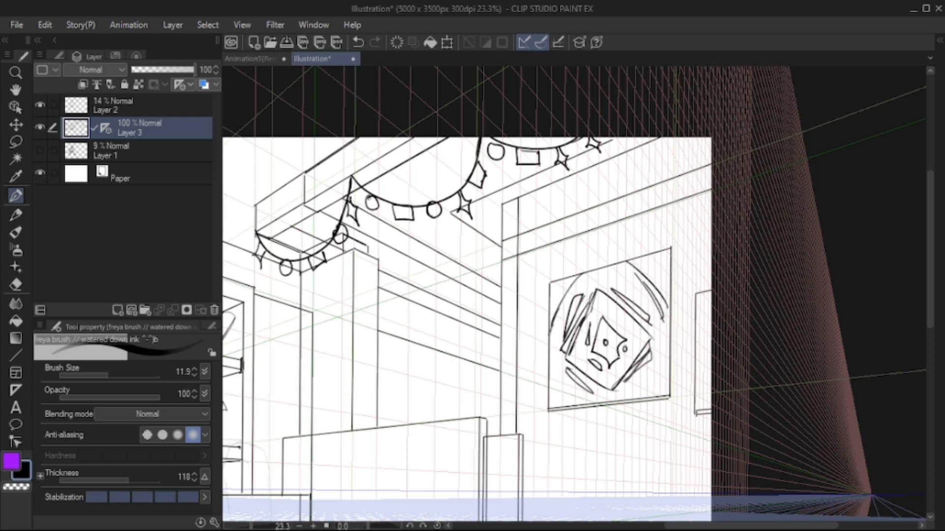
{"action": "mouse_move", "coordinate": [563, 303]}
{"action": "left_mouse_down"}
{"action": "mouse_move", "coordinate": [549, 345]}
{"action": "mouse_move", "coordinate": [584, 405]}
{"action": "left_mouse_up"}
{"action": "left_click_drag", "start_coordinate": [548, 355], "coordinate": [566, 385]}
{"action": "mouse_move", "coordinate": [669, 352]}
{"action": "left_mouse_down"}
{"action": "mouse_move", "coordinate": [626, 405]}
{"action": "mouse_move", "coordinate": [688, 380]}
{"action": "left_mouse_up"}
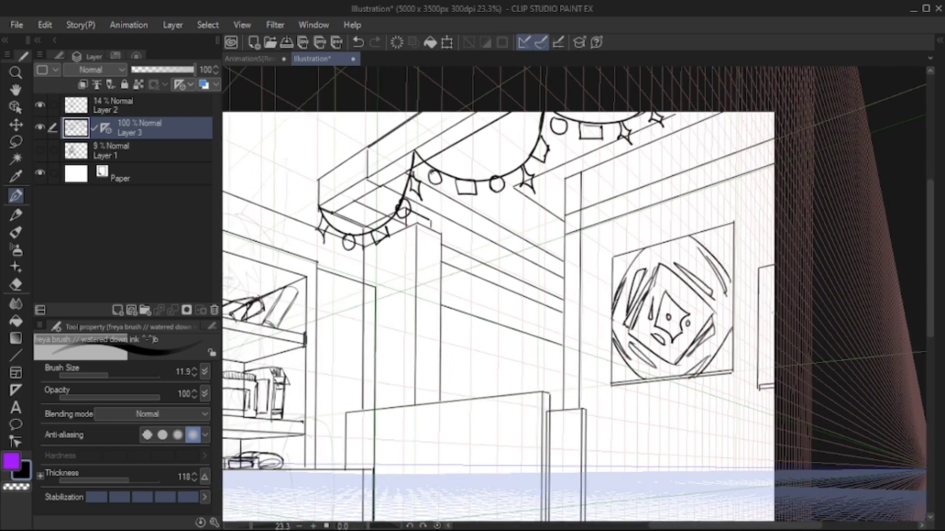
Draw the visible arc of a matching round motif in the wall frame cut off by the canvas edge
{"action": "left_click_drag", "start_coordinate": [774, 280], "coordinate": [773, 356]}
{"action": "key", "text": "ctrl+z"}
{"action": "key", "text": "ctrl+z"}
{"action": "left_click_drag", "start_coordinate": [773, 280], "coordinate": [773, 357]}
{"action": "key", "text": "ctrl+z"}
{"action": "left_click_drag", "start_coordinate": [773, 311], "coordinate": [770, 346]}
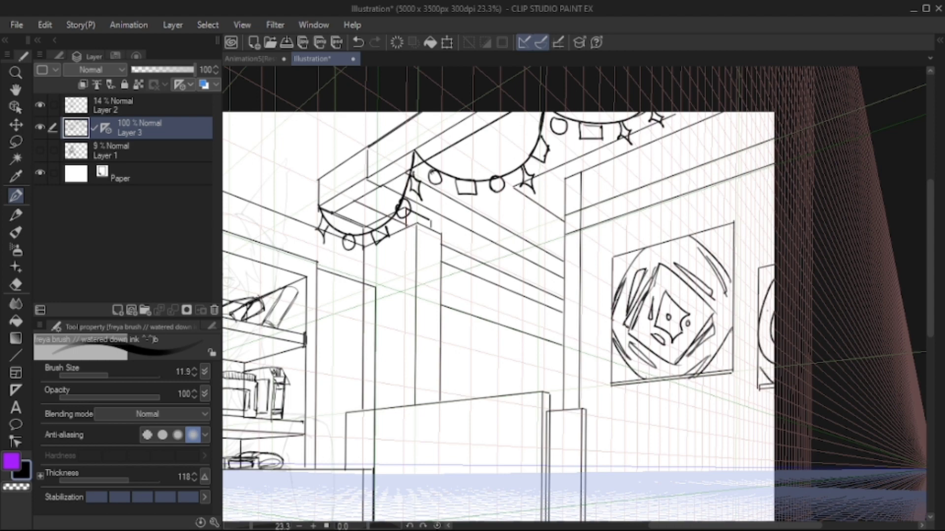
{"action": "mouse_move", "coordinate": [773, 266]}
{"action": "left_mouse_down"}
{"action": "mouse_move", "coordinate": [757, 305]}
{"action": "mouse_move", "coordinate": [771, 283]}
{"action": "left_mouse_up"}
{"action": "key", "text": "ctrl+z"}
{"action": "key", "text": "ctrl+z"}
Sketch a flat oval pot rim low in front of the large upright panel
{"action": "left_click_drag", "start_coordinate": [512, 388], "coordinate": [664, 242]}
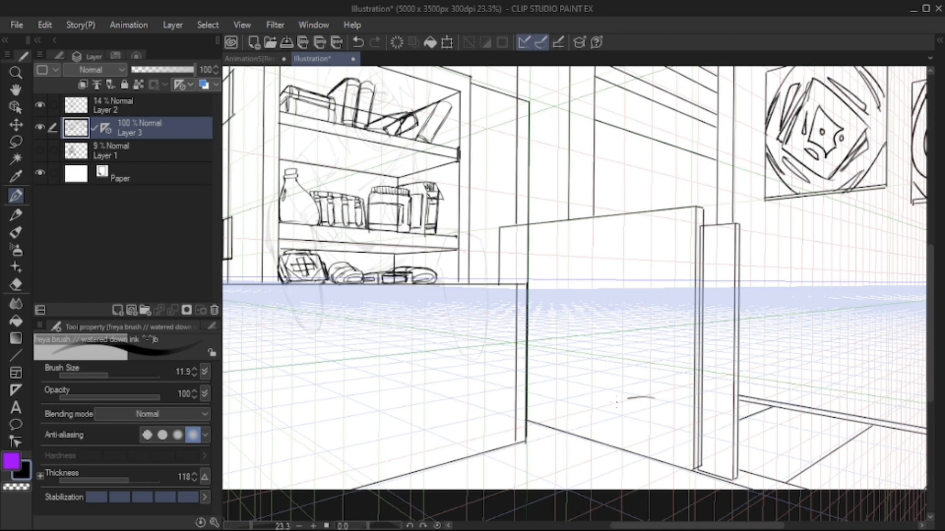
{"action": "left_click_drag", "start_coordinate": [628, 397], "coordinate": [685, 406]}
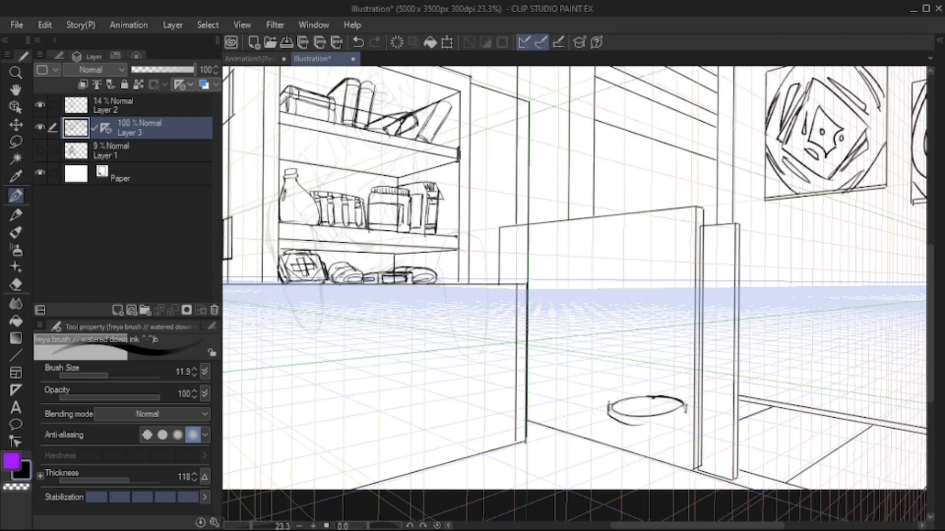
{"action": "left_click_drag", "start_coordinate": [630, 427], "coordinate": [688, 407]}
{"action": "left_click_drag", "start_coordinate": [621, 410], "coordinate": [672, 406]}
Draw curved leaves spilling over the pot's rim and a round-petalled flower above it
{"action": "mouse_move", "coordinate": [638, 412]}
{"action": "left_mouse_down"}
{"action": "mouse_move", "coordinate": [615, 372]}
{"action": "mouse_move", "coordinate": [596, 417]}
{"action": "left_mouse_up"}
{"action": "mouse_move", "coordinate": [600, 406]}
{"action": "left_mouse_down"}
{"action": "mouse_move", "coordinate": [639, 393]}
{"action": "mouse_move", "coordinate": [658, 430]}
{"action": "mouse_move", "coordinate": [613, 429]}
{"action": "left_mouse_up"}
{"action": "mouse_move", "coordinate": [656, 361]}
{"action": "left_mouse_down"}
{"action": "mouse_move", "coordinate": [640, 365]}
{"action": "mouse_move", "coordinate": [654, 384]}
{"action": "mouse_move", "coordinate": [681, 367]}
{"action": "mouse_move", "coordinate": [657, 385]}
{"action": "mouse_move", "coordinate": [641, 336]}
{"action": "mouse_move", "coordinate": [659, 358]}
{"action": "left_mouse_up"}
{"action": "mouse_move", "coordinate": [662, 335]}
{"action": "left_mouse_down"}
{"action": "mouse_move", "coordinate": [664, 354]}
{"action": "mouse_move", "coordinate": [689, 379]}
{"action": "mouse_move", "coordinate": [679, 359]}
{"action": "mouse_move", "coordinate": [687, 417]}
{"action": "left_mouse_up"}
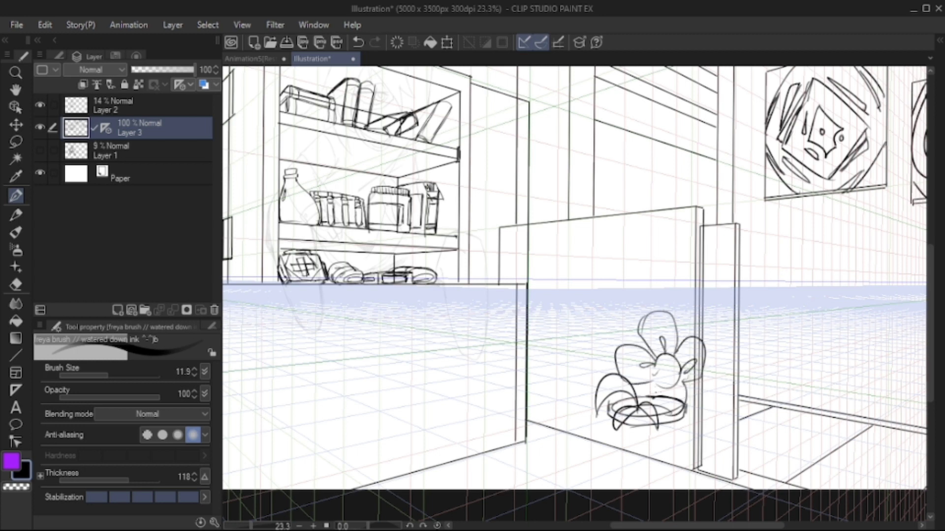
Add small pointed petals around the flower's centre, soil lines inside the rim and long curved leaves on both sides
{"action": "key", "text": "ctrl+z"}
{"action": "mouse_move", "coordinate": [676, 383]}
{"action": "left_mouse_down"}
{"action": "mouse_move", "coordinate": [694, 428]}
{"action": "mouse_move", "coordinate": [654, 393]}
{"action": "left_mouse_up"}
{"action": "mouse_move", "coordinate": [668, 384]}
{"action": "left_mouse_down"}
{"action": "mouse_move", "coordinate": [659, 421]}
{"action": "mouse_move", "coordinate": [672, 409]}
{"action": "left_mouse_up"}
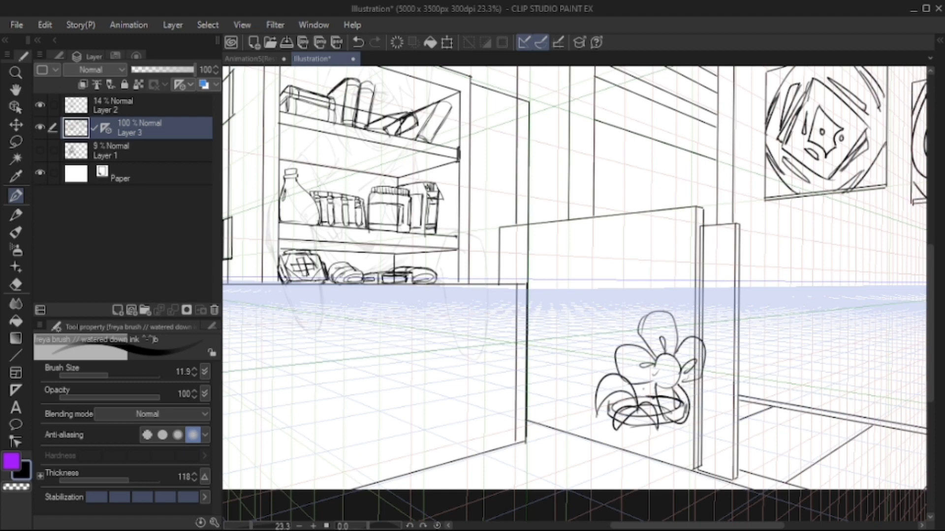
{"action": "left_click_drag", "start_coordinate": [676, 329], "coordinate": [685, 344]}
{"action": "left_click_drag", "start_coordinate": [687, 379], "coordinate": [696, 389]}
{"action": "scroll", "coordinate": [573, 278], "scroll_direction": "down", "scroll_amount": 3}
{"action": "left_click_drag", "start_coordinate": [624, 266], "coordinate": [583, 293]}
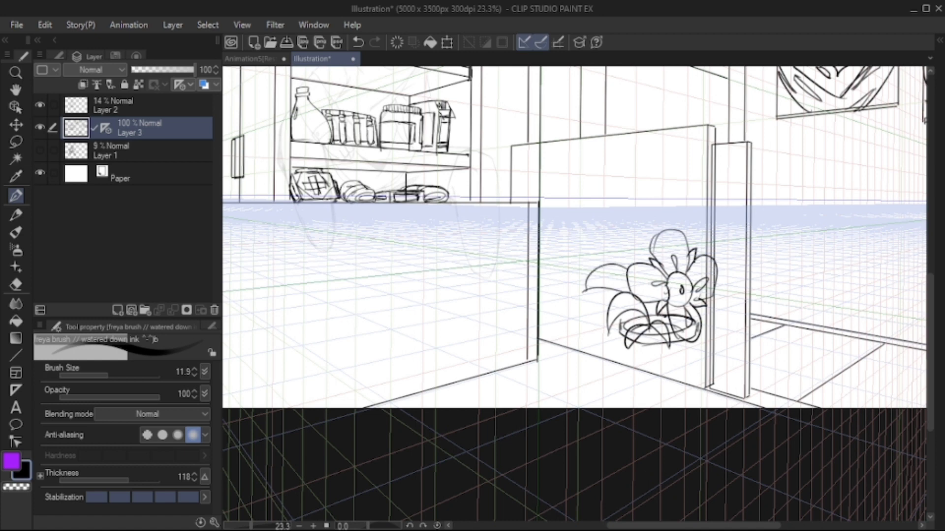
{"action": "scroll", "coordinate": [574, 295], "scroll_direction": "up", "scroll_amount": 1}
{"action": "left_click_drag", "start_coordinate": [708, 300], "coordinate": [699, 321]}
Draw the pot's tapered body with a thickened rim and rounded base, decorated with small diamond shapes
{"action": "mouse_move", "coordinate": [612, 356]}
{"action": "left_mouse_down"}
{"action": "mouse_move", "coordinate": [616, 408]}
{"action": "mouse_move", "coordinate": [667, 421]}
{"action": "left_mouse_up"}
{"action": "mouse_move", "coordinate": [691, 359]}
{"action": "left_mouse_down"}
{"action": "mouse_move", "coordinate": [686, 406]}
{"action": "mouse_move", "coordinate": [659, 418]}
{"action": "mouse_move", "coordinate": [682, 394]}
{"action": "mouse_move", "coordinate": [650, 418]}
{"action": "mouse_move", "coordinate": [619, 398]}
{"action": "mouse_move", "coordinate": [635, 399]}
{"action": "left_mouse_up"}
{"action": "left_click_drag", "start_coordinate": [639, 405], "coordinate": [661, 418]}
{"action": "left_click_drag", "start_coordinate": [643, 418], "coordinate": [679, 397]}
{"action": "left_click_drag", "start_coordinate": [686, 382], "coordinate": [672, 394]}
{"action": "mouse_move", "coordinate": [619, 337]}
{"action": "left_mouse_down"}
{"action": "mouse_move", "coordinate": [611, 357]}
{"action": "mouse_move", "coordinate": [646, 330]}
{"action": "mouse_move", "coordinate": [685, 351]}
{"action": "left_mouse_up"}
{"action": "mouse_move", "coordinate": [688, 343]}
{"action": "left_mouse_down"}
{"action": "mouse_move", "coordinate": [671, 355]}
{"action": "mouse_move", "coordinate": [689, 360]}
{"action": "left_mouse_up"}
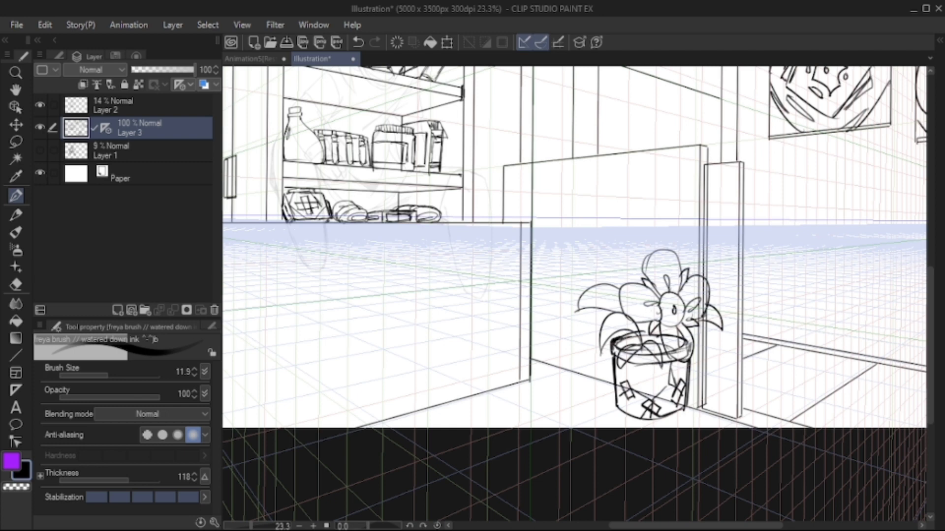
{"action": "left_click_drag", "start_coordinate": [656, 421], "coordinate": [690, 404]}
{"action": "left_click_drag", "start_coordinate": [617, 365], "coordinate": [680, 361]}
Draw a draped cloth corner at each end of the box's front face and darken the cloth's top edge
{"action": "mouse_move", "coordinate": [611, 355]}
{"action": "left_mouse_down"}
{"action": "mouse_move", "coordinate": [657, 367]}
{"action": "mouse_move", "coordinate": [769, 450]}
{"action": "left_mouse_up"}
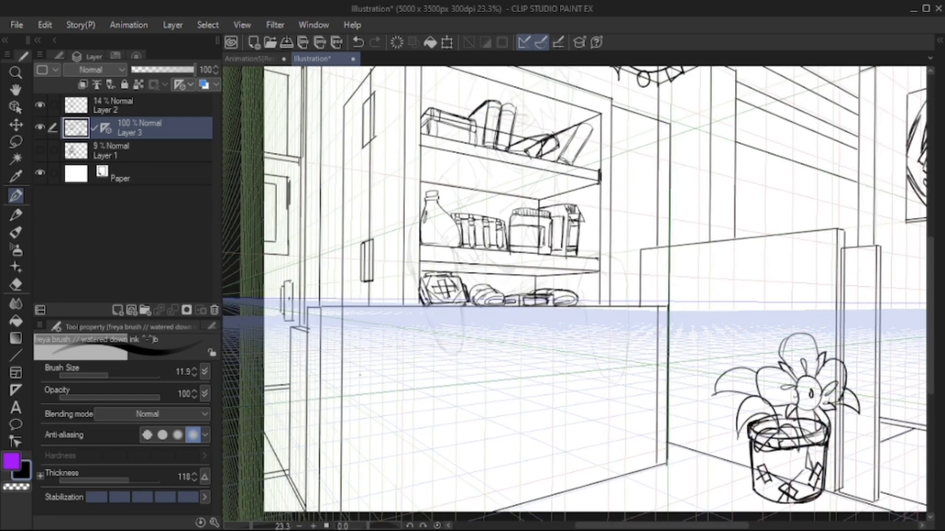
{"action": "left_click_drag", "start_coordinate": [426, 307], "coordinate": [356, 394]}
{"action": "mouse_move", "coordinate": [318, 308]}
{"action": "left_mouse_down"}
{"action": "mouse_move", "coordinate": [337, 383]}
{"action": "mouse_move", "coordinate": [355, 398]}
{"action": "left_mouse_up"}
{"action": "left_click_drag", "start_coordinate": [588, 314], "coordinate": [655, 369]}
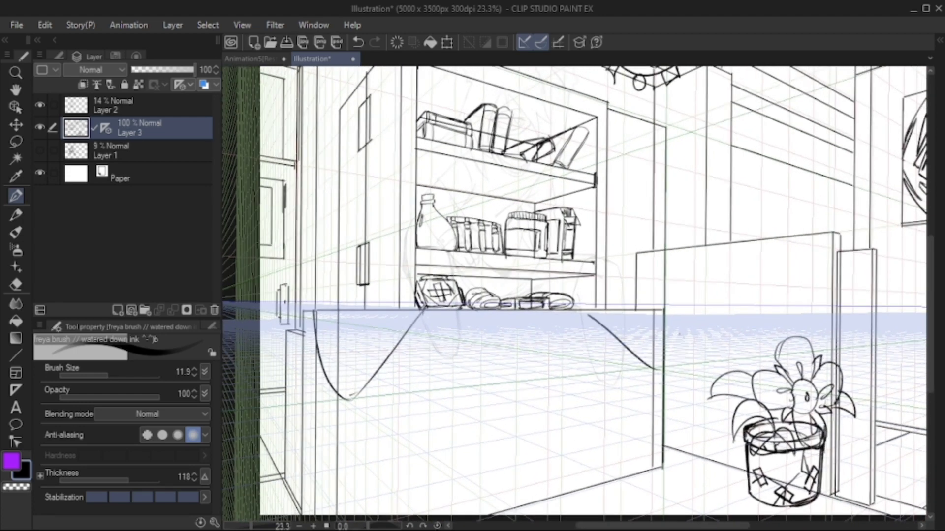
{"action": "left_click_drag", "start_coordinate": [667, 314], "coordinate": [663, 374]}
{"action": "left_click_drag", "start_coordinate": [577, 310], "coordinate": [657, 309]}
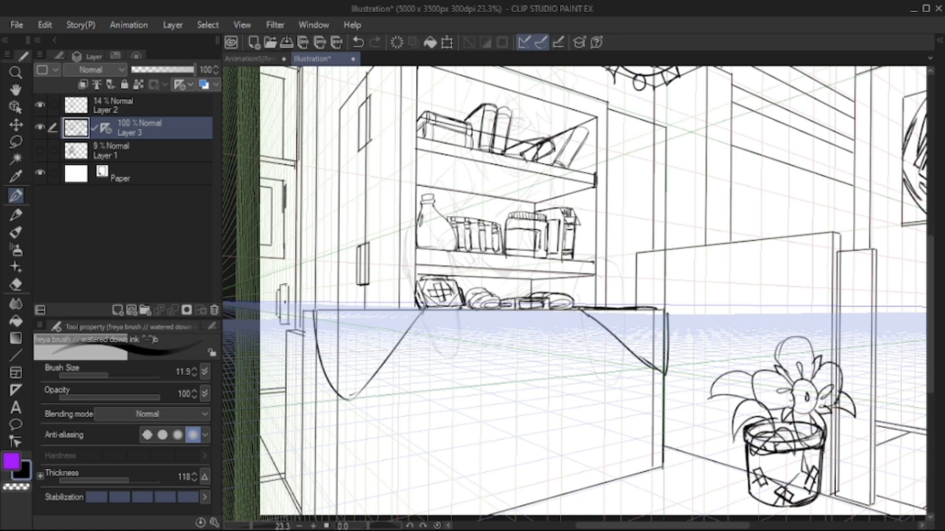
{"action": "mouse_move", "coordinate": [426, 307]}
{"action": "left_mouse_down"}
{"action": "mouse_move", "coordinate": [350, 308]}
{"action": "mouse_move", "coordinate": [314, 320]}
{"action": "left_mouse_up"}
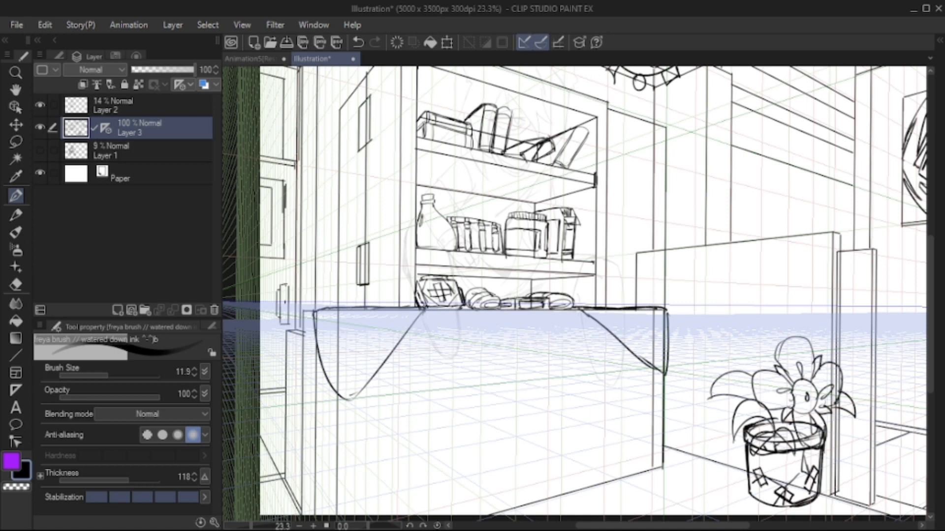
Draw the cloth's curved lower hem sweeping between the two corner drapes
{"action": "left_click_drag", "start_coordinate": [632, 352], "coordinate": [665, 408]}
{"action": "key", "text": "ctrl+z"}
{"action": "mouse_move", "coordinate": [639, 371]}
{"action": "left_mouse_down"}
{"action": "mouse_move", "coordinate": [663, 404]}
{"action": "mouse_move", "coordinate": [545, 463]}
{"action": "left_mouse_up"}
{"action": "mouse_move", "coordinate": [350, 394]}
{"action": "left_mouse_down"}
{"action": "mouse_move", "coordinate": [443, 445]}
{"action": "mouse_move", "coordinate": [474, 447]}
{"action": "left_mouse_up"}
{"action": "left_click_drag", "start_coordinate": [375, 412], "coordinate": [530, 458]}
{"action": "mouse_move", "coordinate": [473, 442]}
{"action": "left_mouse_down"}
{"action": "mouse_move", "coordinate": [566, 461]}
{"action": "mouse_move", "coordinate": [532, 460]}
{"action": "left_mouse_up"}
{"action": "left_click_drag", "start_coordinate": [345, 398], "coordinate": [372, 412]}
Draw two slanted folds from the cloth's top edge that meet in a V at its middle
{"action": "left_click_drag", "start_coordinate": [542, 295], "coordinate": [563, 310]}
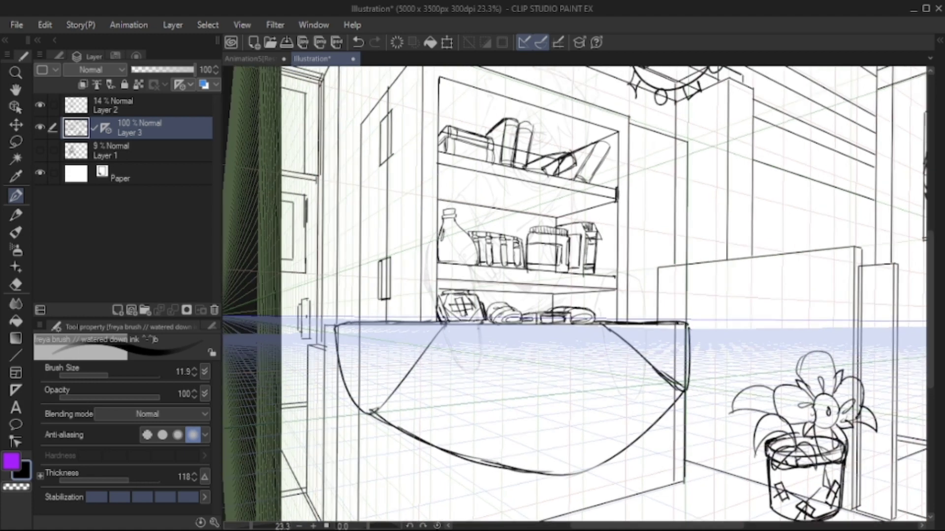
{"action": "left_click_drag", "start_coordinate": [476, 327], "coordinate": [595, 327]}
{"action": "left_click_drag", "start_coordinate": [465, 325], "coordinate": [538, 363]}
{"action": "left_click_drag", "start_coordinate": [491, 340], "coordinate": [554, 377]}
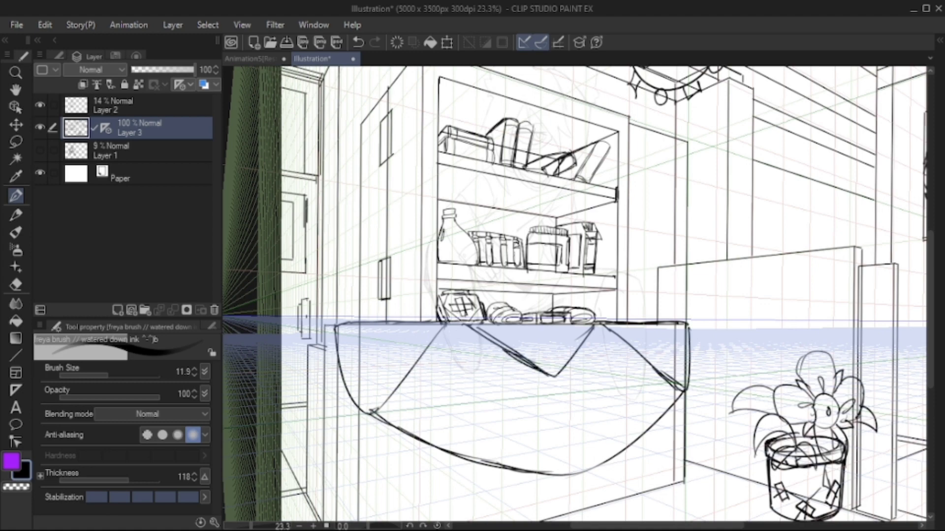
{"action": "mouse_move", "coordinate": [590, 329]}
{"action": "left_mouse_down"}
{"action": "mouse_move", "coordinate": [558, 372]}
{"action": "mouse_move", "coordinate": [549, 322]}
{"action": "left_mouse_up"}
Draw a fan of pleats spreading from the tip of the central V down to the hem
{"action": "mouse_move", "coordinate": [558, 358]}
{"action": "left_mouse_down"}
{"action": "mouse_move", "coordinate": [514, 445]}
{"action": "mouse_move", "coordinate": [550, 426]}
{"action": "mouse_move", "coordinate": [538, 448]}
{"action": "mouse_move", "coordinate": [609, 441]}
{"action": "left_mouse_up"}
{"action": "key", "text": "ctrl+z"}
{"action": "key", "text": "ctrl+z"}
{"action": "left_click_drag", "start_coordinate": [563, 353], "coordinate": [591, 452]}
{"action": "key", "text": "ctrl+z"}
{"action": "left_click_drag", "start_coordinate": [588, 419], "coordinate": [580, 452]}
Draw a curved arc beneath the pleats and a four-pointed star on either side of it
{"action": "mouse_move", "coordinate": [530, 420]}
{"action": "left_mouse_down"}
{"action": "mouse_move", "coordinate": [507, 447]}
{"action": "mouse_move", "coordinate": [551, 480]}
{"action": "mouse_move", "coordinate": [626, 436]}
{"action": "left_mouse_up"}
{"action": "key", "text": "ctrl+z"}
{"action": "mouse_move", "coordinate": [494, 445]}
{"action": "left_mouse_down"}
{"action": "mouse_move", "coordinate": [513, 473]}
{"action": "mouse_move", "coordinate": [493, 445]}
{"action": "left_mouse_up"}
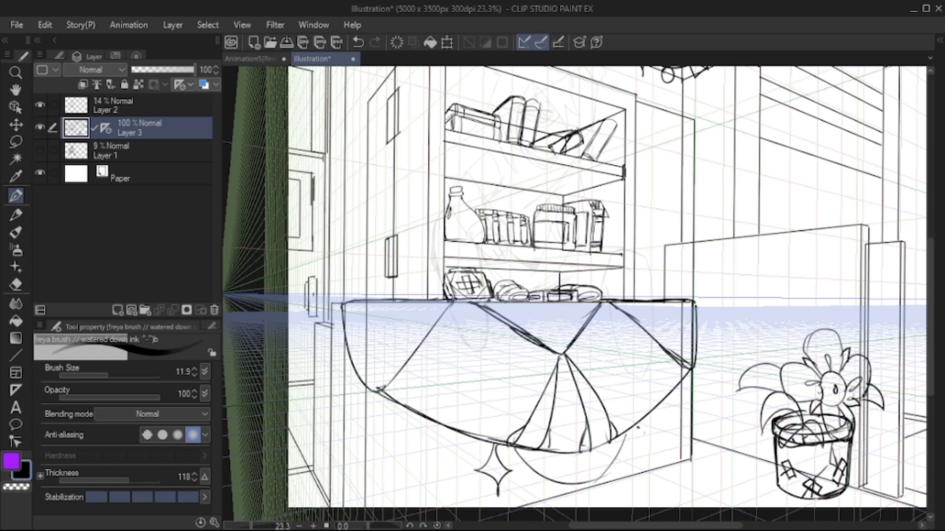
{"action": "key", "text": "ctrl+z"}
{"action": "mouse_move", "coordinate": [639, 427]}
{"action": "left_mouse_down"}
{"action": "mouse_move", "coordinate": [651, 464]}
{"action": "mouse_move", "coordinate": [636, 452]}
{"action": "mouse_move", "coordinate": [652, 464]}
{"action": "mouse_move", "coordinate": [625, 458]}
{"action": "mouse_move", "coordinate": [642, 472]}
{"action": "mouse_move", "coordinate": [636, 427]}
{"action": "left_mouse_up"}
{"action": "key", "text": "ctrl+z"}
{"action": "key", "text": "ctrl+z"}
Draw four round baubles hanging along the cloth's hem, two toward each end
{"action": "mouse_move", "coordinate": [429, 418]}
{"action": "left_mouse_down"}
{"action": "mouse_move", "coordinate": [424, 445]}
{"action": "mouse_move", "coordinate": [450, 428]}
{"action": "mouse_move", "coordinate": [417, 423]}
{"action": "left_mouse_up"}
{"action": "key", "text": "ctrl+z"}
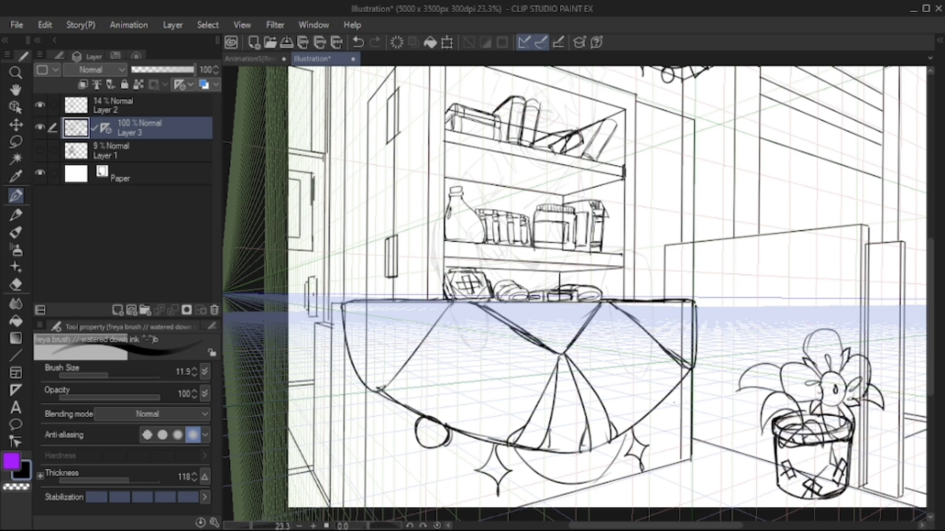
{"action": "left_click_drag", "start_coordinate": [665, 398], "coordinate": [658, 400]}
{"action": "left_click_drag", "start_coordinate": [366, 388], "coordinate": [373, 391]}
{"action": "left_click_drag", "start_coordinate": [694, 360], "coordinate": [699, 364]}
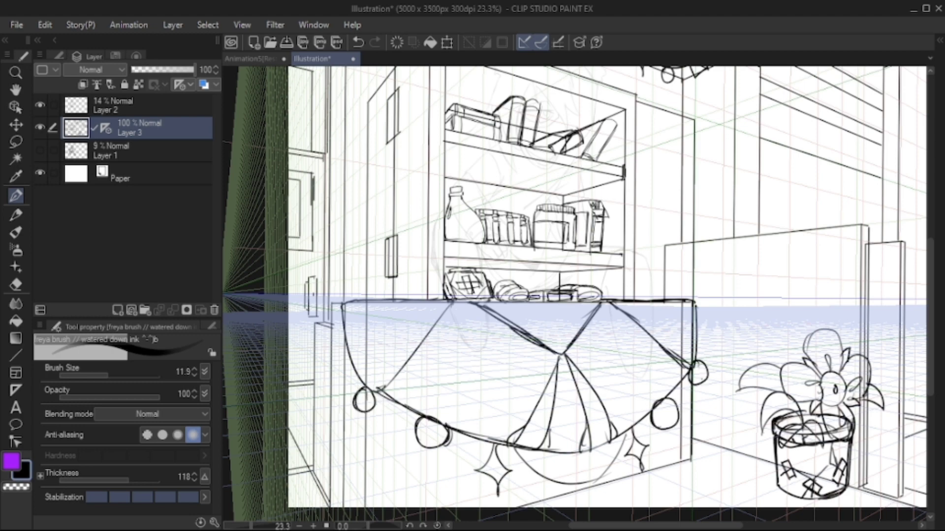
Reinforce the cloth's side edges and draw two small diamonds hanging from V-shaped points at its top edge
{"action": "left_click_drag", "start_coordinate": [542, 344], "coordinate": [562, 366]}
{"action": "left_click_drag", "start_coordinate": [361, 330], "coordinate": [373, 386]}
{"action": "left_click_drag", "start_coordinate": [714, 326], "coordinate": [715, 391]}
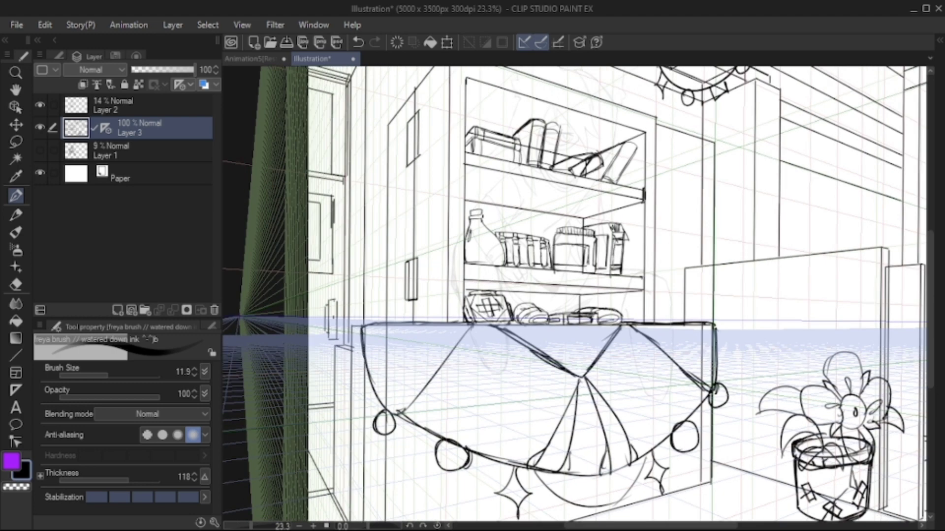
{"action": "left_click_drag", "start_coordinate": [473, 329], "coordinate": [496, 329]}
{"action": "left_click_drag", "start_coordinate": [615, 328], "coordinate": [634, 329]}
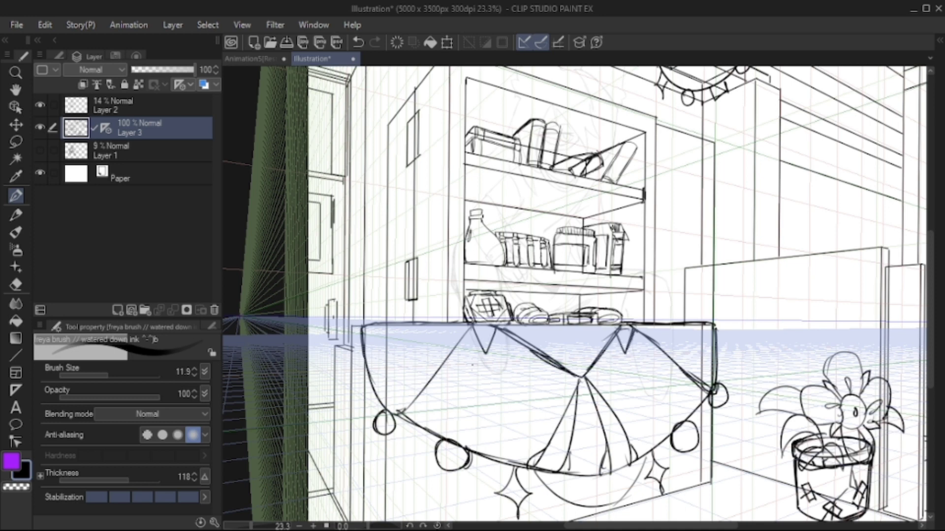
{"action": "left_click_drag", "start_coordinate": [484, 355], "coordinate": [487, 382]}
{"action": "left_click_drag", "start_coordinate": [625, 355], "coordinate": [632, 383]}
{"action": "mouse_move", "coordinate": [497, 355]}
{"action": "left_mouse_down"}
{"action": "mouse_move", "coordinate": [494, 383]}
{"action": "mouse_move", "coordinate": [484, 384]}
{"action": "left_mouse_up"}
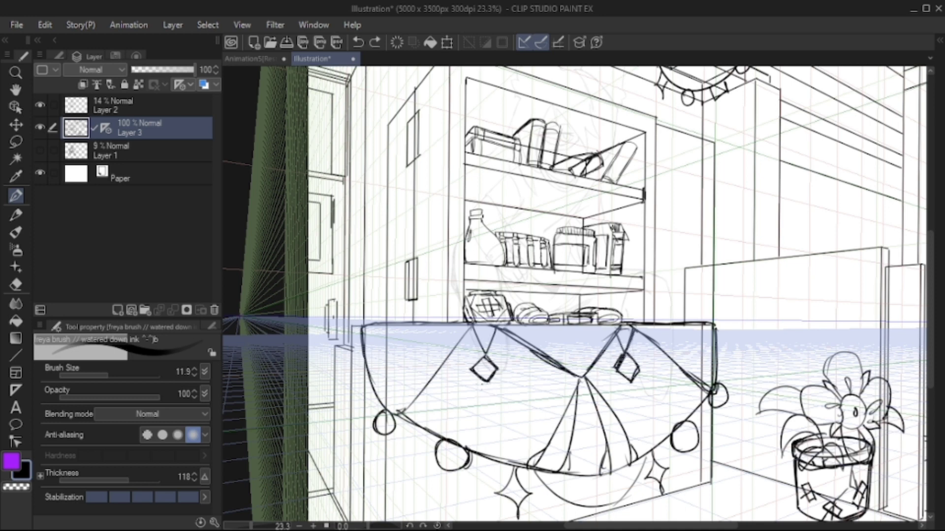
Attach small circles to the sides and bottom of both hanging diamonds and draw a sweeping arc across the cloth
{"action": "left_click_drag", "start_coordinate": [630, 381], "coordinate": [630, 383]}
{"action": "mouse_move", "coordinate": [487, 396]}
{"action": "left_mouse_down"}
{"action": "mouse_move", "coordinate": [554, 436]}
{"action": "mouse_move", "coordinate": [609, 424]}
{"action": "left_mouse_up"}
{"action": "left_click_drag", "start_coordinate": [505, 335], "coordinate": [486, 356]}
{"action": "left_click_drag", "start_coordinate": [463, 337], "coordinate": [485, 358]}
{"action": "key", "text": "ctrl+z"}
{"action": "left_click_drag", "start_coordinate": [602, 346], "coordinate": [624, 360]}
{"action": "key", "text": "ctrl+z"}
{"action": "left_click_drag", "start_coordinate": [498, 365], "coordinate": [464, 365]}
{"action": "mouse_move", "coordinate": [611, 365]}
{"action": "left_mouse_down"}
{"action": "mouse_move", "coordinate": [608, 375]}
{"action": "mouse_move", "coordinate": [610, 366]}
{"action": "left_mouse_up"}
{"action": "left_click_drag", "start_coordinate": [640, 362], "coordinate": [638, 363]}
Draw a triangular cloth draped over the far upper corner of the large upright panel, wrapping around its edge
{"action": "mouse_move", "coordinate": [575, 295]}
{"action": "left_mouse_down"}
{"action": "mouse_move", "coordinate": [493, 284]}
{"action": "mouse_move", "coordinate": [372, 335]}
{"action": "left_mouse_up"}
{"action": "mouse_move", "coordinate": [617, 294]}
{"action": "left_mouse_down"}
{"action": "mouse_move", "coordinate": [675, 364]}
{"action": "mouse_move", "coordinate": [686, 291]}
{"action": "mouse_move", "coordinate": [674, 365]}
{"action": "left_mouse_up"}
{"action": "mouse_move", "coordinate": [685, 293]}
{"action": "left_mouse_down"}
{"action": "mouse_move", "coordinate": [692, 312]}
{"action": "mouse_move", "coordinate": [675, 363]}
{"action": "left_mouse_up"}
{"action": "key", "text": "ctrl+z"}
{"action": "key", "text": "ctrl+z"}
{"action": "key", "text": "ctrl+z"}
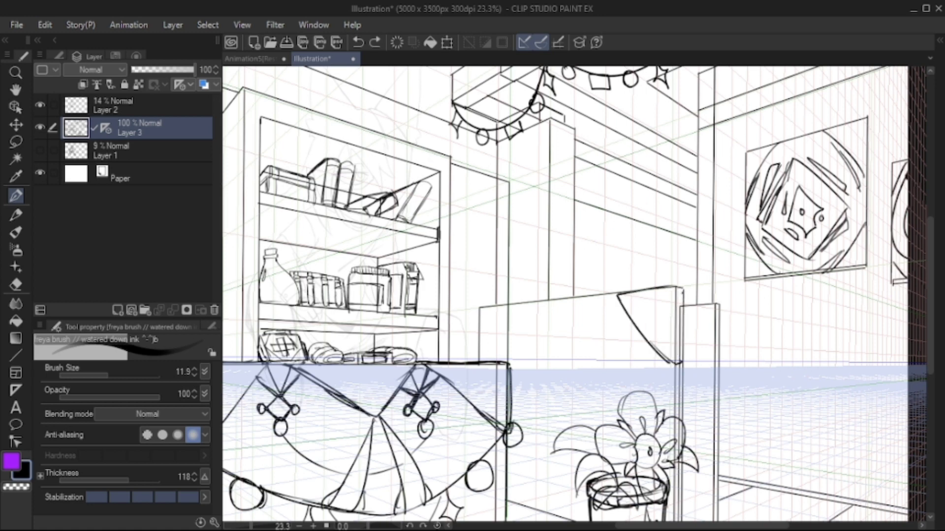
{"action": "mouse_move", "coordinate": [681, 290]}
{"action": "left_mouse_down"}
{"action": "mouse_move", "coordinate": [675, 363]}
{"action": "mouse_move", "coordinate": [691, 306]}
{"action": "left_mouse_up"}
{"action": "key", "text": "ctrl+z"}
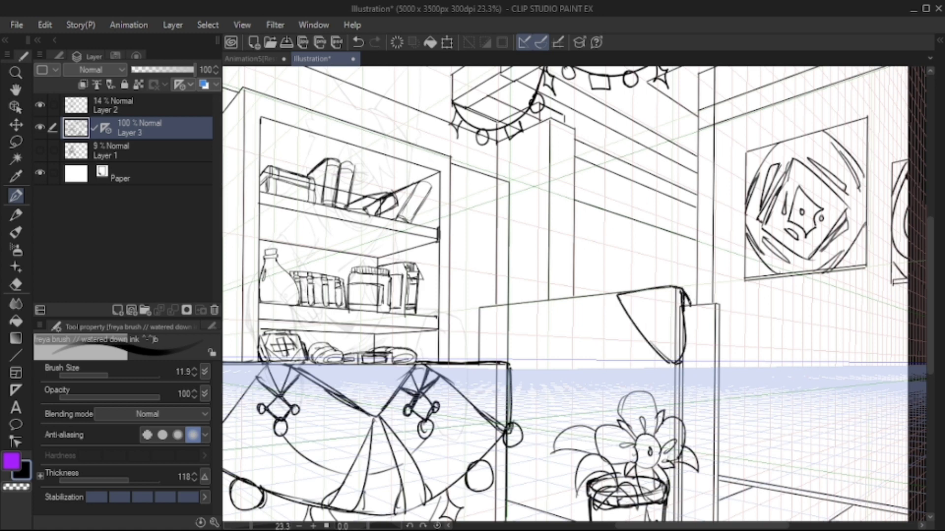
Undo the small diamond at the draped cloth's tip and draw nested hanging curves along its lower edge
{"action": "left_click_drag", "start_coordinate": [566, 295], "coordinate": [576, 276]}
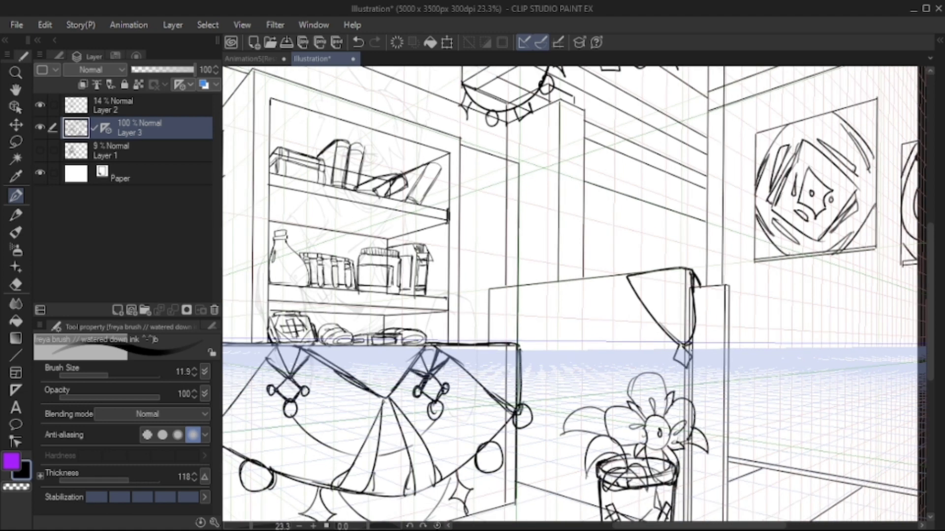
{"action": "key", "text": "ctrl+z"}
{"action": "mouse_move", "coordinate": [643, 308]}
{"action": "left_mouse_down"}
{"action": "mouse_move", "coordinate": [691, 373]}
{"action": "mouse_move", "coordinate": [688, 345]}
{"action": "mouse_move", "coordinate": [689, 368]}
{"action": "left_mouse_up"}
Draw the angled top edges and outer vertical edge of a box-shaped lantern in front of the pillar
{"action": "left_click_drag", "start_coordinate": [566, 246], "coordinate": [581, 322]}
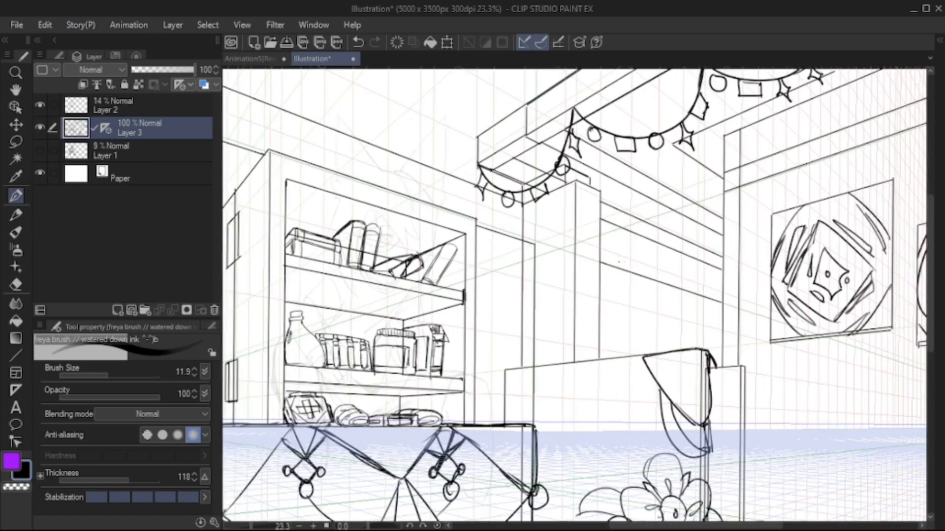
{"action": "key", "text": "ctrl+alt+space"}
{"action": "left_click", "coordinate": [607, 263]}
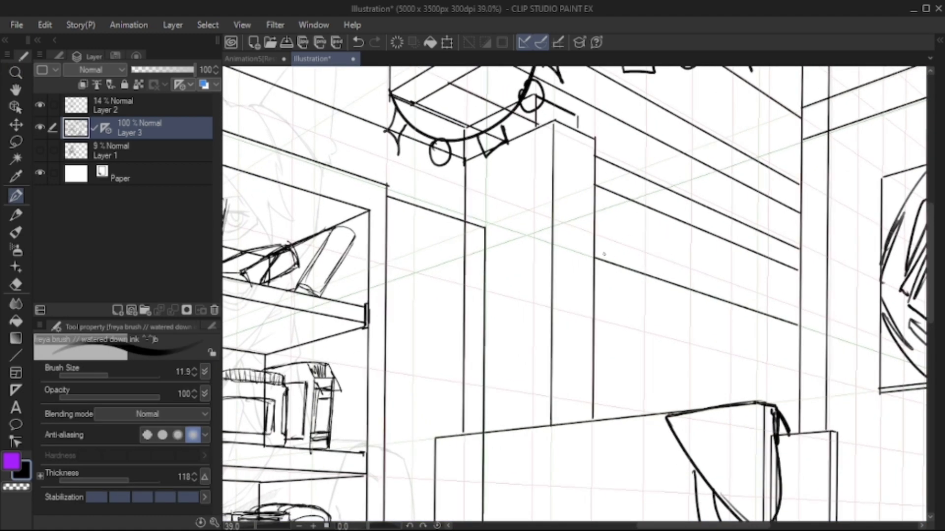
{"action": "scroll", "coordinate": [577, 254], "scroll_direction": "up", "scroll_amount": 1}
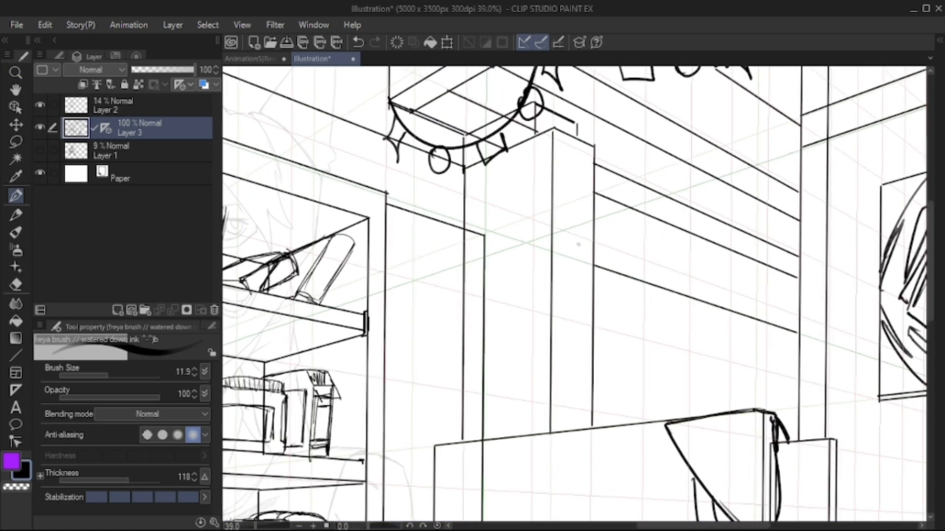
{"action": "left_click_drag", "start_coordinate": [550, 224], "coordinate": [585, 194]}
{"action": "left_click_drag", "start_coordinate": [585, 196], "coordinate": [626, 215]}
{"action": "key", "text": "ctrl+z"}
{"action": "left_click_drag", "start_coordinate": [623, 214], "coordinate": [619, 291]}
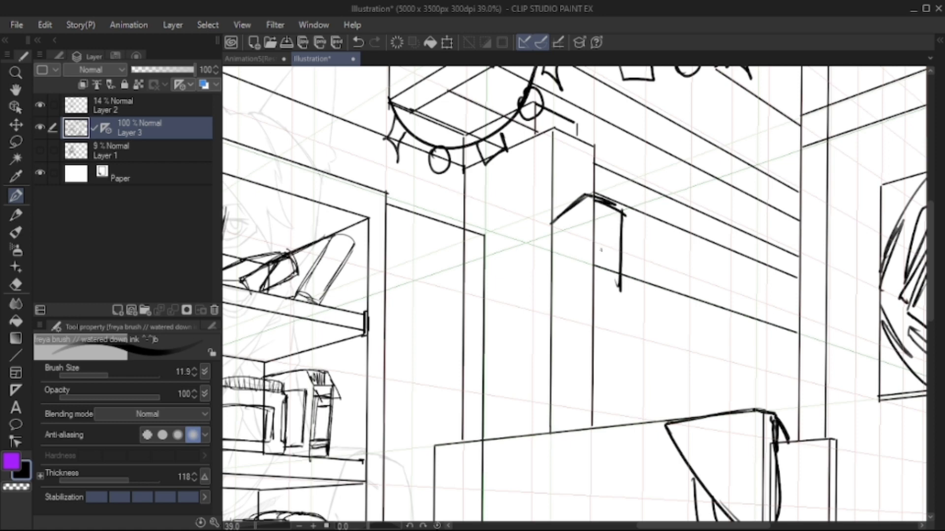
Complete the lantern's box frame with its remaining vertical edges and an angled base in perspective
{"action": "key", "text": "ctrl+z"}
{"action": "mouse_move", "coordinate": [587, 196]}
{"action": "left_mouse_down"}
{"action": "mouse_move", "coordinate": [586, 301]}
{"action": "mouse_move", "coordinate": [584, 283]}
{"action": "left_mouse_up"}
{"action": "left_click_drag", "start_coordinate": [581, 281], "coordinate": [616, 290]}
{"action": "left_click_drag", "start_coordinate": [550, 219], "coordinate": [554, 295]}
{"action": "left_click_drag", "start_coordinate": [552, 296], "coordinate": [585, 284]}
{"action": "mouse_move", "coordinate": [555, 291]}
{"action": "left_mouse_down"}
{"action": "mouse_move", "coordinate": [583, 276]}
{"action": "mouse_move", "coordinate": [618, 286]}
{"action": "left_mouse_up"}
{"action": "left_click_drag", "start_coordinate": [597, 310], "coordinate": [622, 291]}
{"action": "mouse_move", "coordinate": [554, 297]}
{"action": "left_mouse_down"}
{"action": "mouse_move", "coordinate": [607, 303]}
{"action": "mouse_move", "coordinate": [586, 285]}
{"action": "left_mouse_up"}
{"action": "left_click_drag", "start_coordinate": [553, 296], "coordinate": [597, 307]}
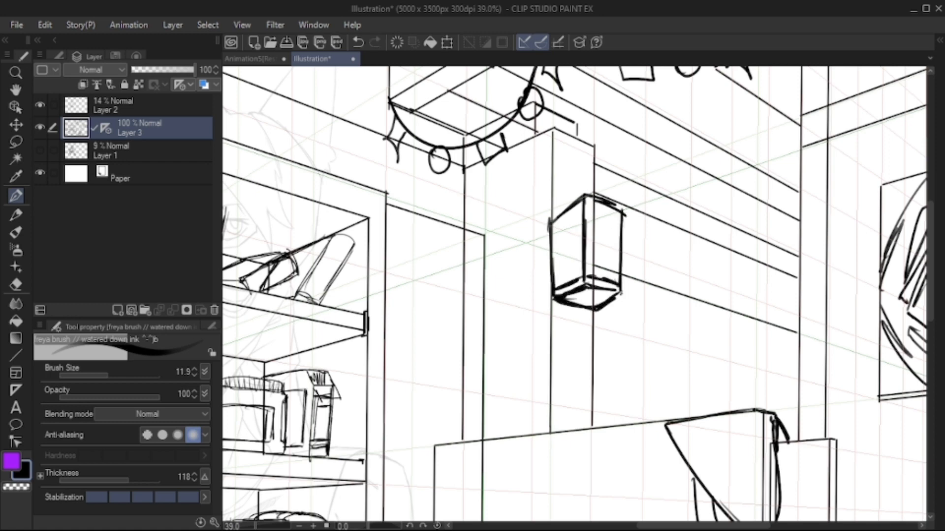
Close the lantern's top face and draw a rounded bulb shape with small curled ornaments inside the frame
{"action": "left_click_drag", "start_coordinate": [590, 205], "coordinate": [622, 216]}
{"action": "mouse_move", "coordinate": [550, 221]}
{"action": "left_mouse_down"}
{"action": "mouse_move", "coordinate": [593, 228]}
{"action": "mouse_move", "coordinate": [587, 197]}
{"action": "mouse_move", "coordinate": [572, 269]}
{"action": "left_mouse_up"}
{"action": "mouse_move", "coordinate": [582, 206]}
{"action": "left_mouse_down"}
{"action": "mouse_move", "coordinate": [609, 258]}
{"action": "mouse_move", "coordinate": [567, 283]}
{"action": "left_mouse_up"}
{"action": "left_click_drag", "start_coordinate": [600, 276], "coordinate": [618, 270]}
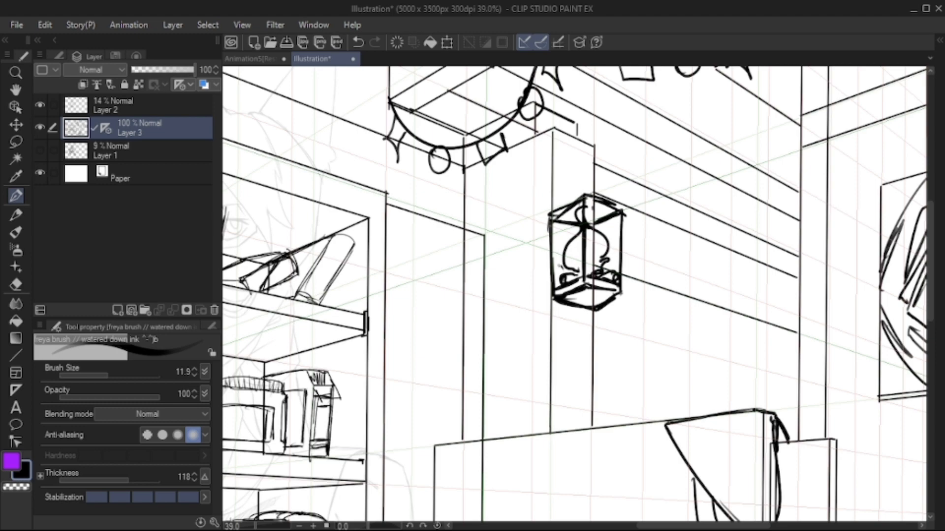
Add a ringed ornamental arm beside the lantern's top and a pointed finial beneath its base
{"action": "mouse_move", "coordinate": [576, 295]}
{"action": "left_mouse_down"}
{"action": "mouse_move", "coordinate": [492, 295]}
{"action": "mouse_move", "coordinate": [586, 296]}
{"action": "left_mouse_up"}
{"action": "left_click_drag", "start_coordinate": [521, 215], "coordinate": [538, 239]}
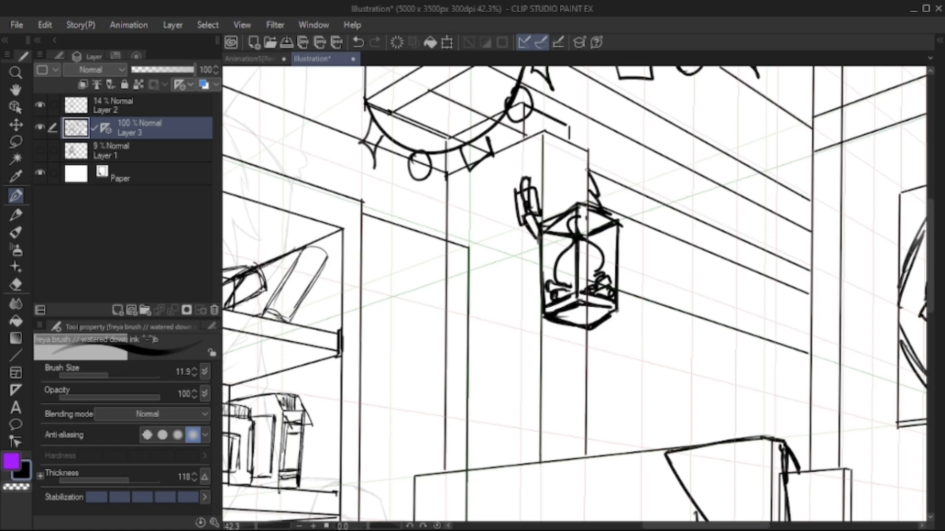
{"action": "left_click_drag", "start_coordinate": [637, 174], "coordinate": [637, 95]}
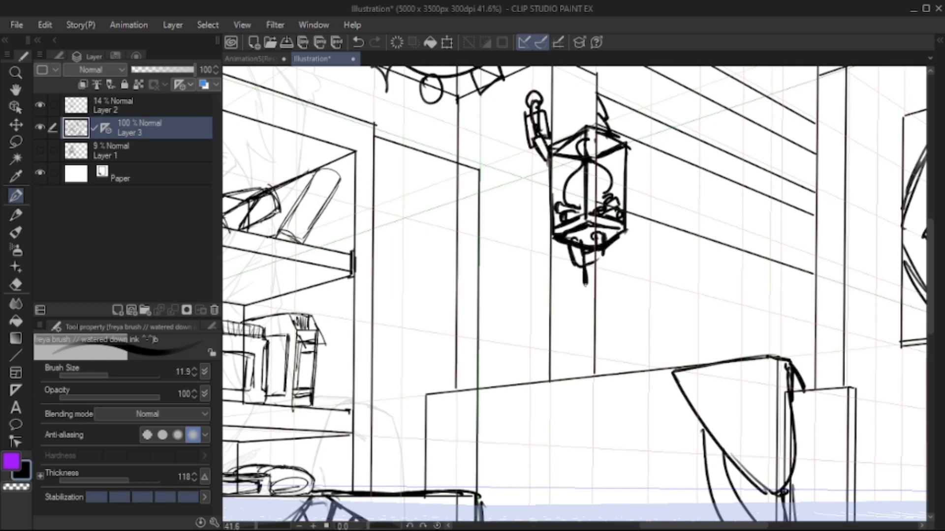
Set the character layer, Layer 2, to 100% opacity and fade the room line art on Layer 3 to 26%
{"action": "scroll", "coordinate": [574, 295], "scroll_direction": "down", "scroll_amount": 5}
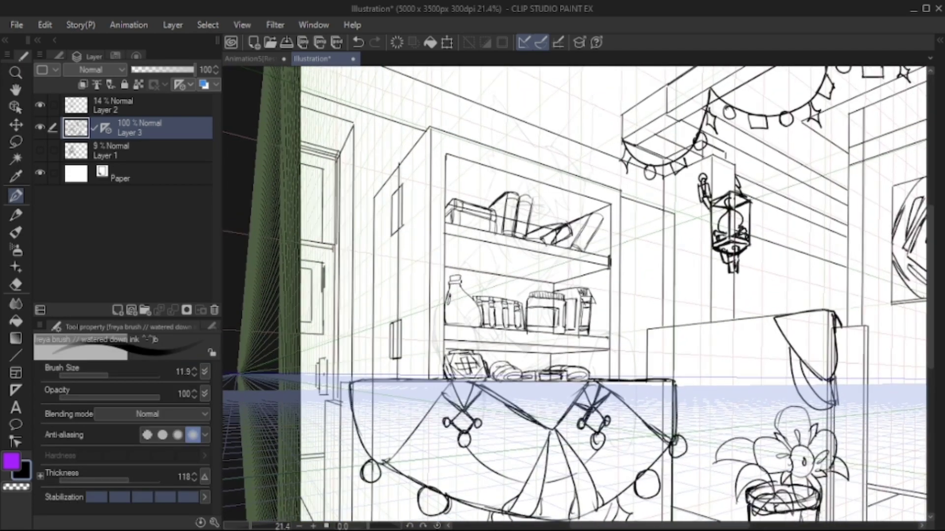
{"action": "left_click_drag", "start_coordinate": [573, 295], "coordinate": [354, 216]}
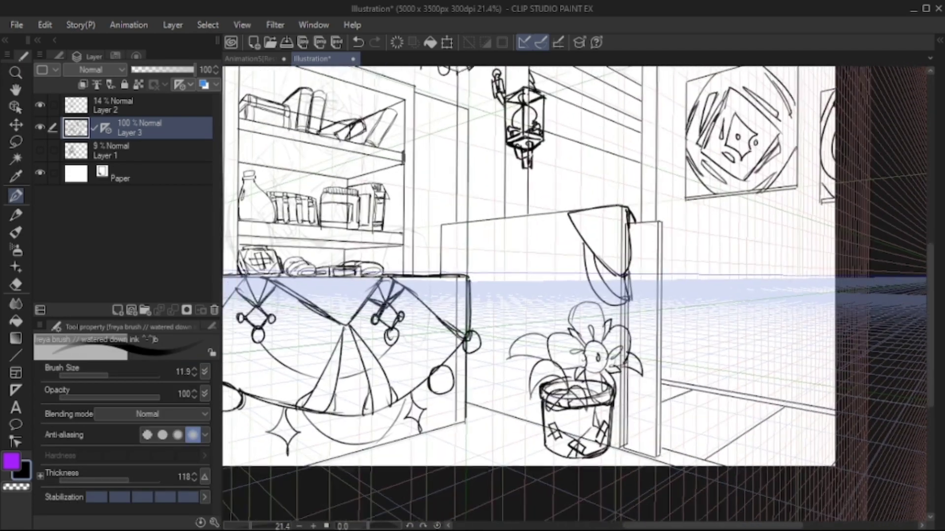
{"action": "scroll", "coordinate": [573, 295], "scroll_direction": "up", "scroll_amount": 2}
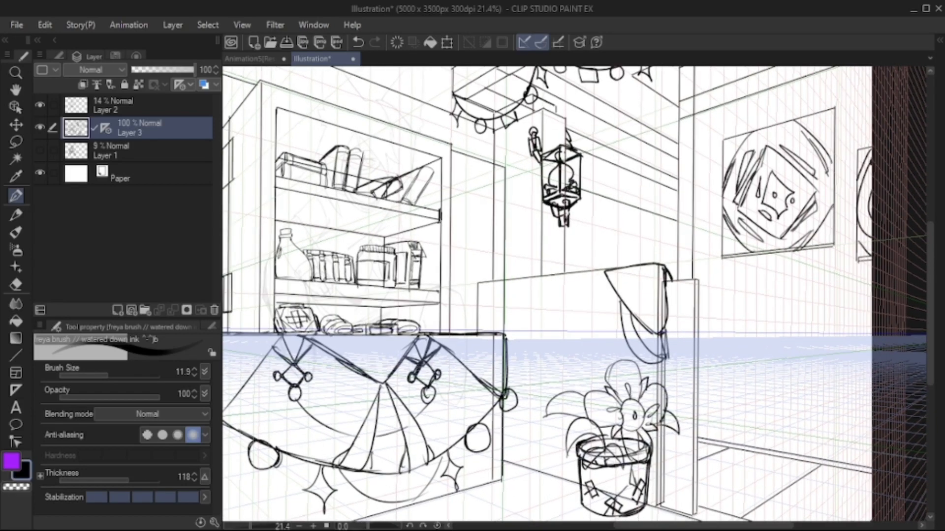
{"action": "mouse_move", "coordinate": [193, 69]}
{"action": "left_mouse_down"}
{"action": "mouse_move", "coordinate": [160, 70]}
{"action": "mouse_move", "coordinate": [193, 70]}
{"action": "left_mouse_up"}
{"action": "left_click", "coordinate": [113, 105]}
{"action": "left_click_drag", "start_coordinate": [557, 254], "coordinate": [629, 258]}
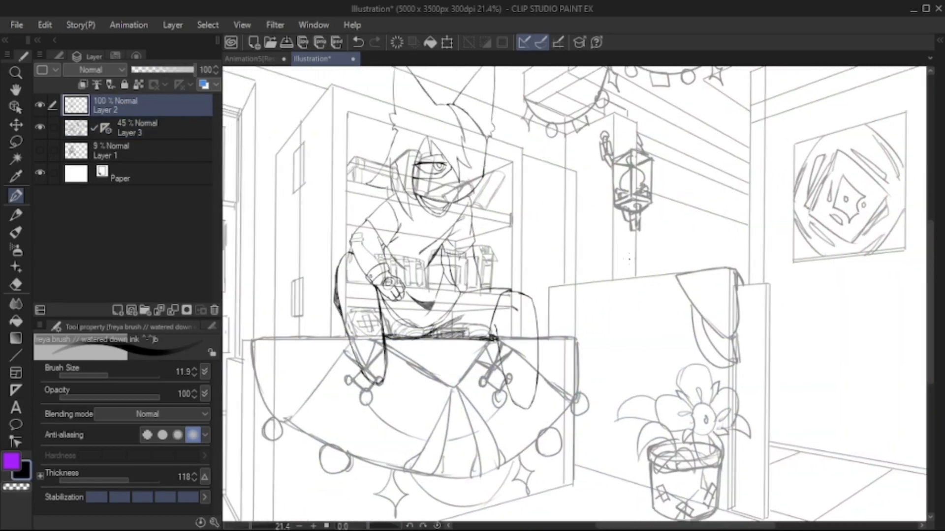
{"action": "left_click", "coordinate": [137, 127]}
{"action": "left_click_drag", "start_coordinate": [160, 70], "coordinate": [148, 69]}
Clear the old sketch on Layer 1, set the layer to 100% opacity and fill it with dark grey
{"action": "left_click", "coordinate": [113, 150]}
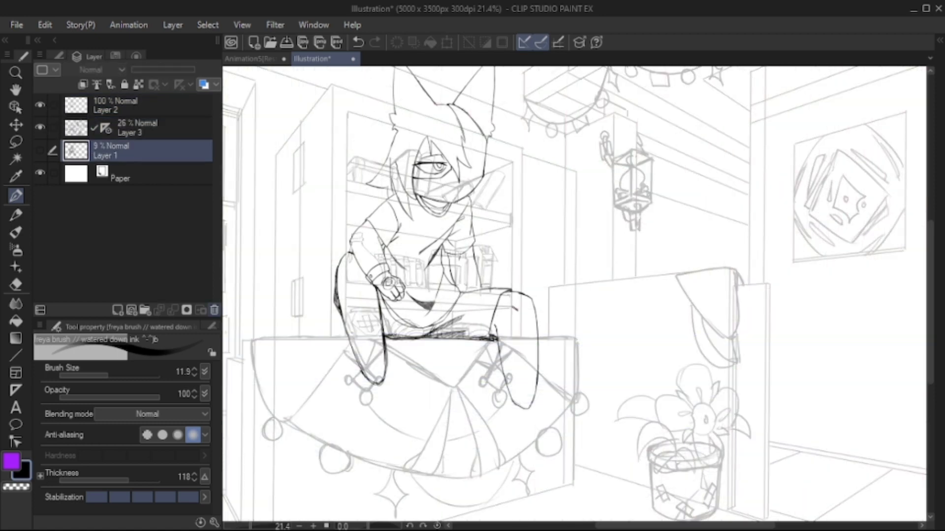
{"action": "key", "text": "g"}
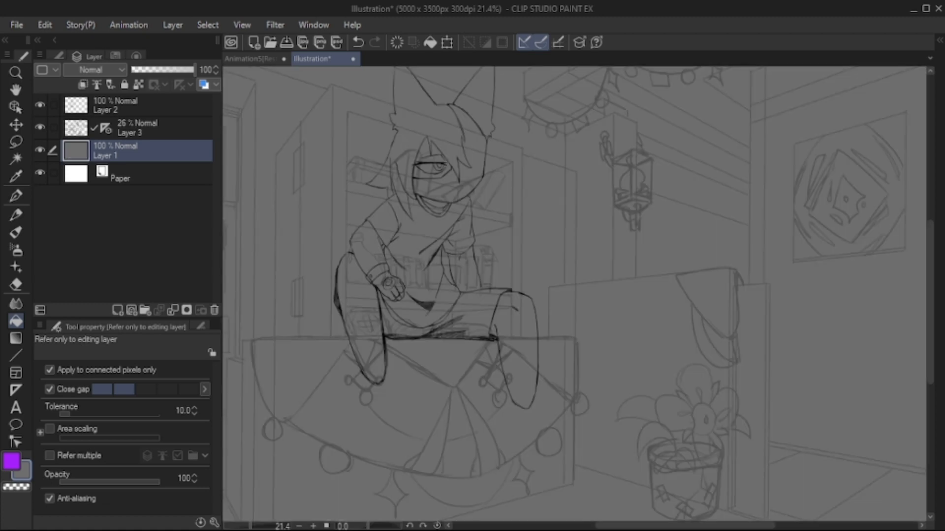
Test the Layer 2 character outline for gaps with Auto Select and extend the forearm's outer line down to the thigh in black
{"action": "left_click", "coordinate": [138, 127]}
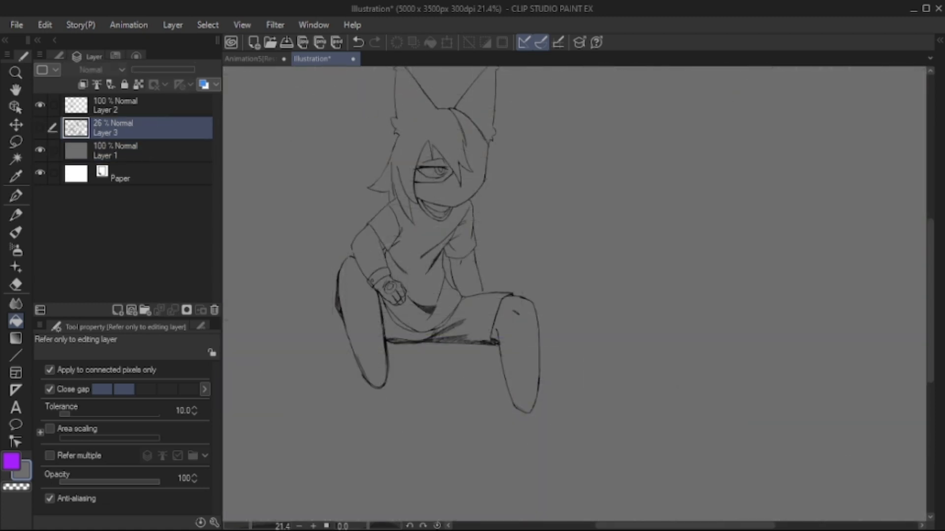
{"action": "left_click", "coordinate": [137, 105]}
{"action": "left_click", "coordinate": [16, 159]}
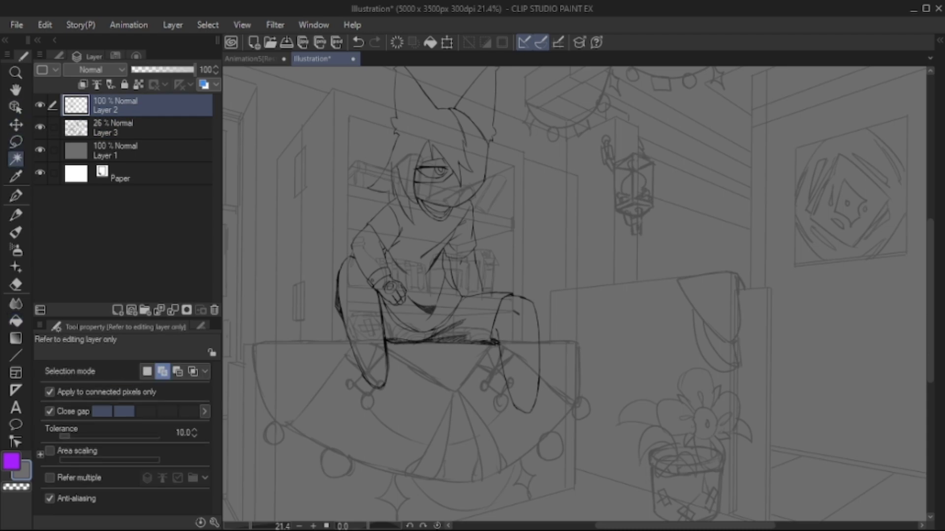
{"action": "left_click", "coordinate": [423, 236]}
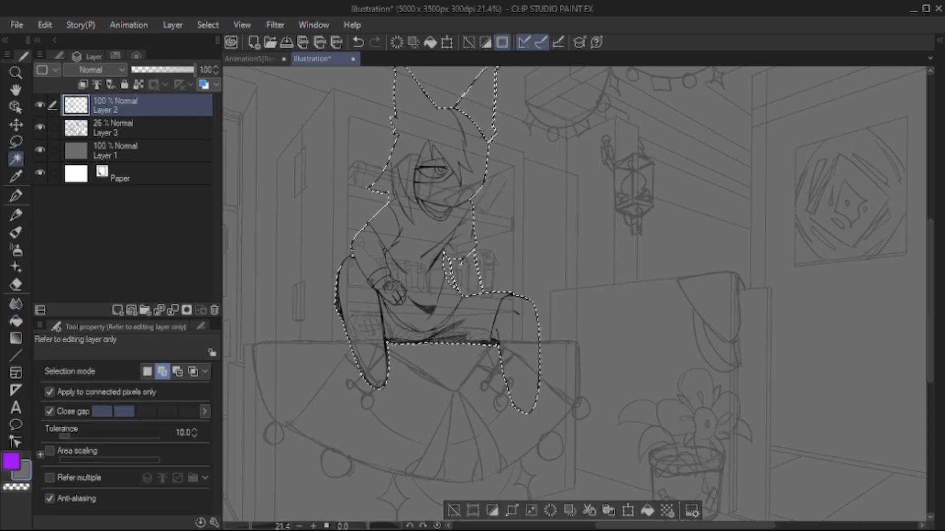
{"action": "scroll", "coordinate": [486, 267], "scroll_direction": "up", "scroll_amount": 8}
{"action": "key", "text": "p"}
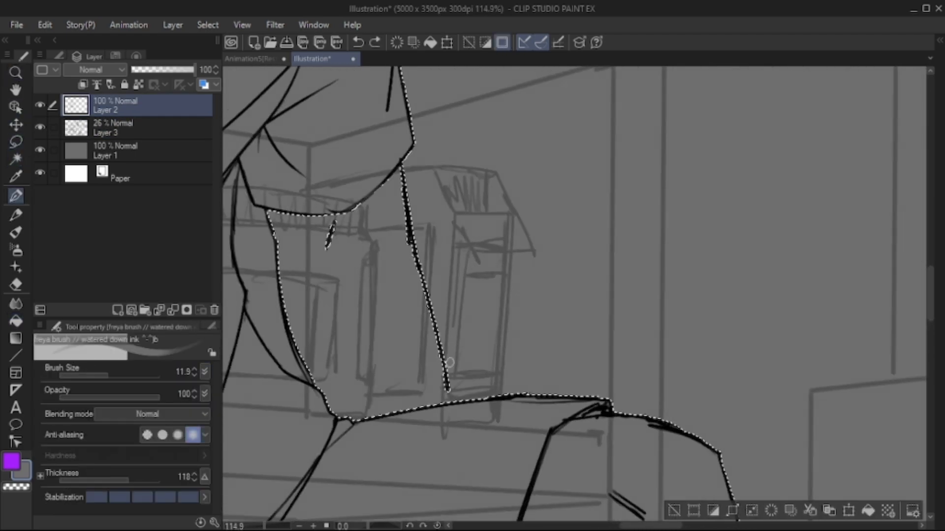
{"action": "key", "text": "ctrl+z"}
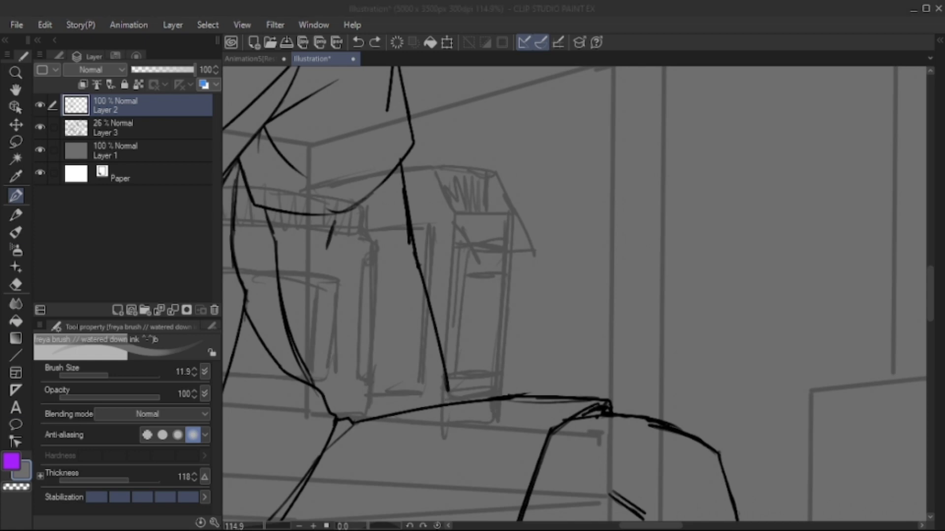
{"action": "left_click", "coordinate": [454, 397], "text": "alt"}
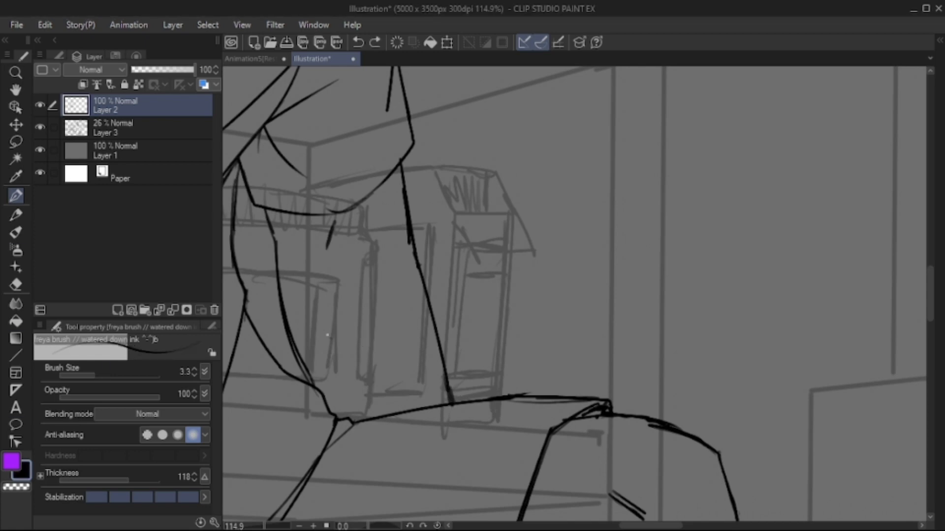
{"action": "key", "text": "/"}
Auto-select the empty area around the character, including the gap between arm and torso, and invert the selection to the silhouette
{"action": "scroll", "coordinate": [352, 327], "scroll_direction": "down", "scroll_amount": 6}
{"action": "key", "text": "e"}
{"action": "key", "text": "w"}
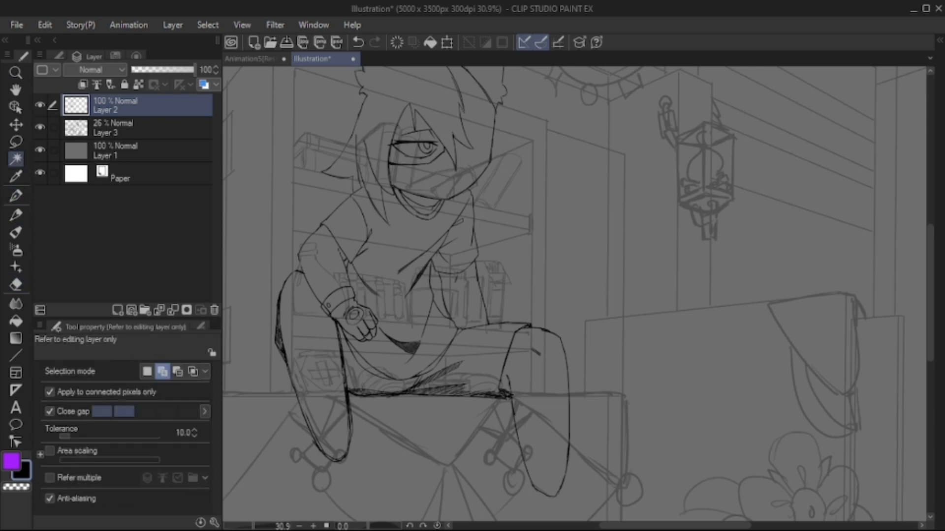
{"action": "left_click", "coordinate": [591, 197]}
{"action": "key", "text": "/"}
{"action": "scroll", "coordinate": [380, 253], "scroll_direction": "up", "scroll_amount": 5}
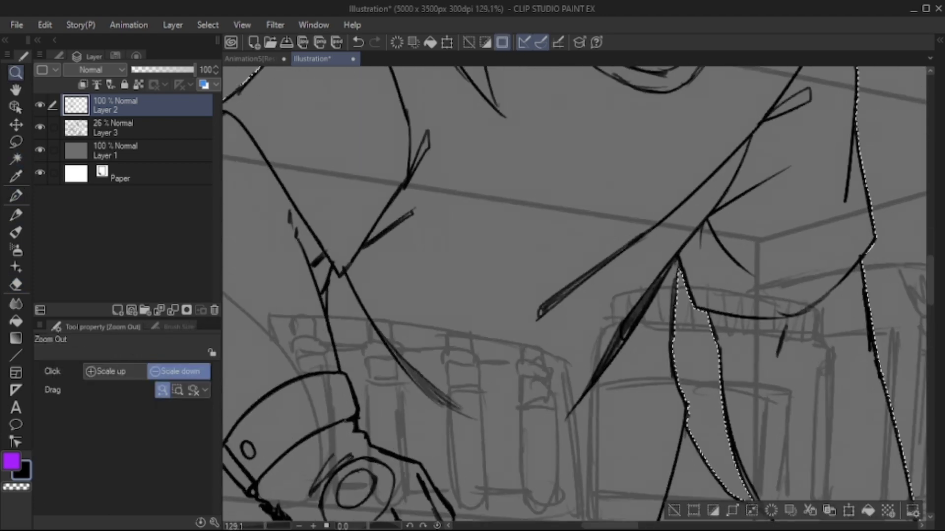
{"action": "scroll", "coordinate": [574, 214], "scroll_direction": "down", "scroll_amount": 4}
{"action": "key", "text": "w"}
{"action": "scroll", "coordinate": [573, 294], "scroll_direction": "down", "scroll_amount": 1}
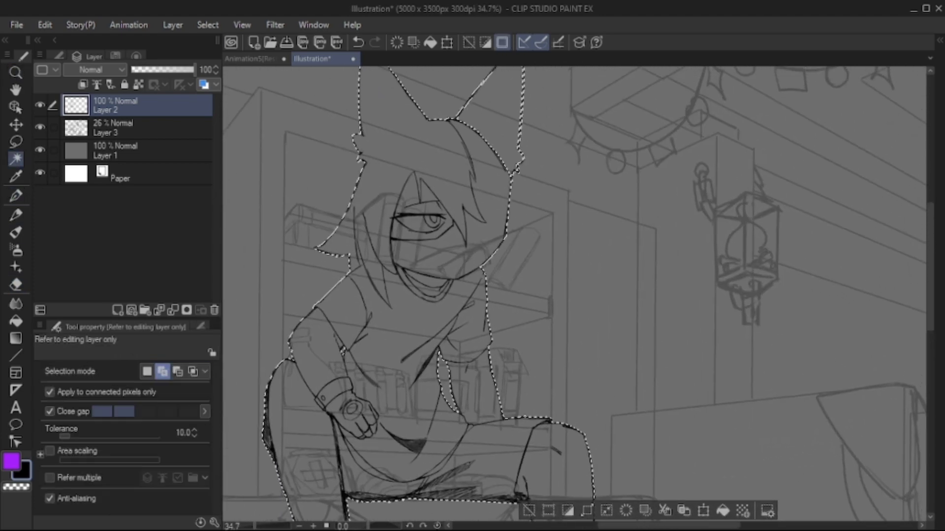
{"action": "scroll", "coordinate": [579, 294], "scroll_direction": "down", "scroll_amount": 2}
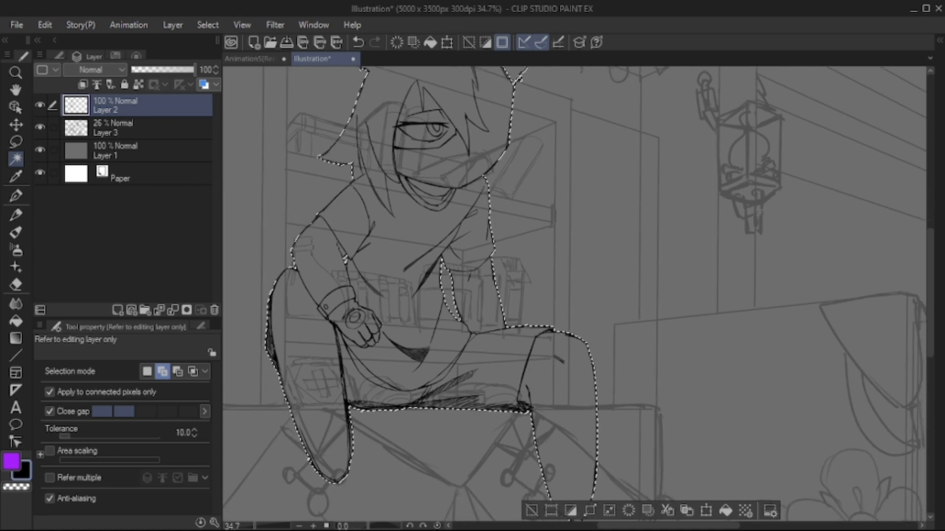
{"action": "scroll", "coordinate": [575, 294], "scroll_direction": "up", "scroll_amount": 4}
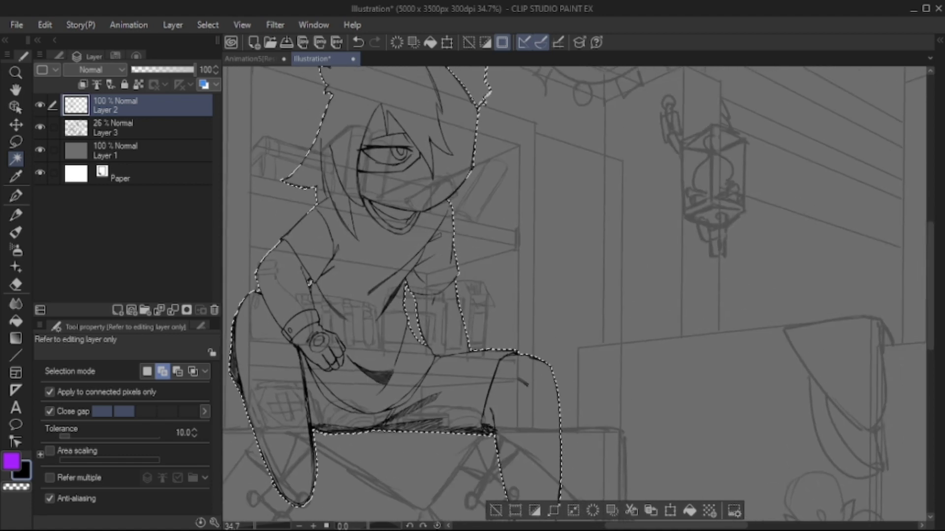
{"action": "scroll", "coordinate": [575, 294], "scroll_direction": "down", "scroll_amount": 3}
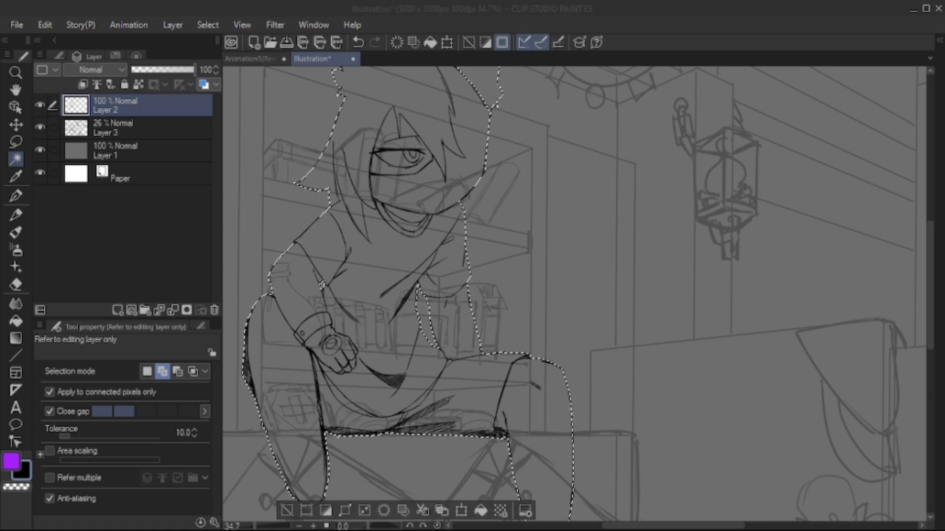
{"action": "key", "text": "g"}
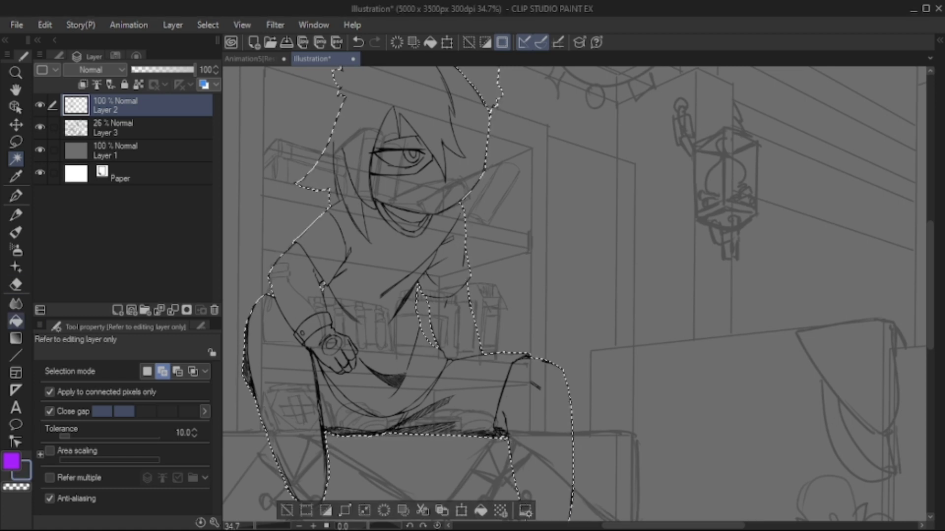
Create a new layer between Layer 2 and Layer 3 and fill the selected character silhouette with dark grey
{"action": "key", "text": "alt+bracketleft"}
{"action": "key", "text": "ctrl+shift+n"}
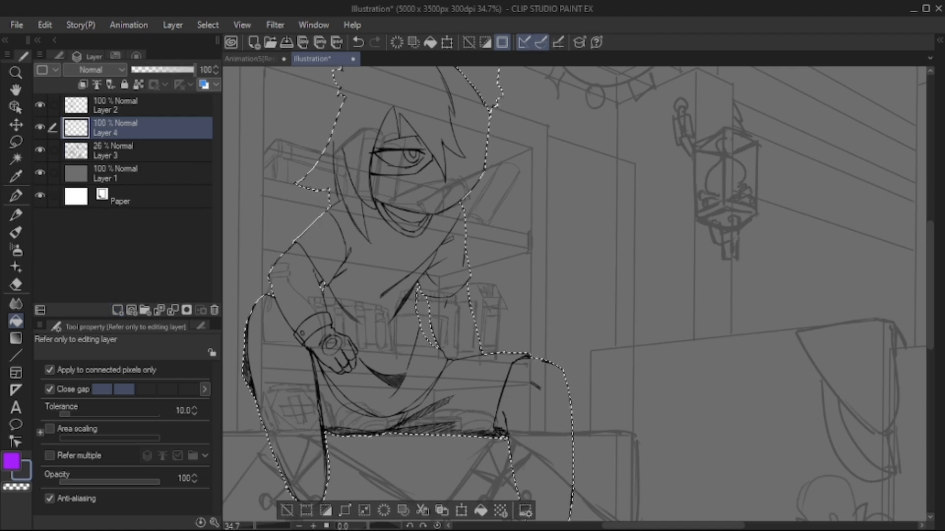
{"action": "key", "text": "alt+BackSpace"}
{"action": "scroll", "coordinate": [573, 293], "scroll_direction": "up", "scroll_amount": 5}
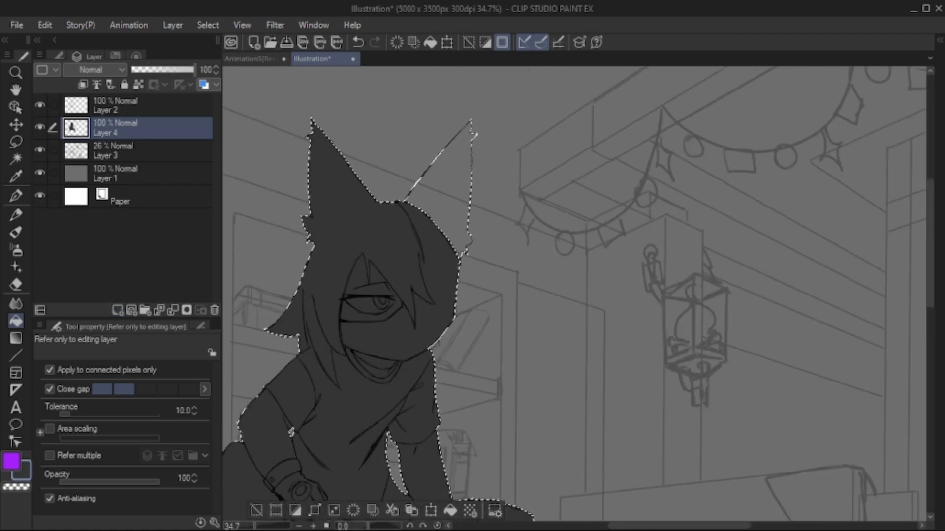
Deselect and trace just inside the unfilled ear's tufted base, inner edge and tip in dark grey at brush size 9.7
{"action": "key", "text": "m"}
{"action": "scroll", "coordinate": [499, 212], "scroll_direction": "up", "scroll_amount": 8}
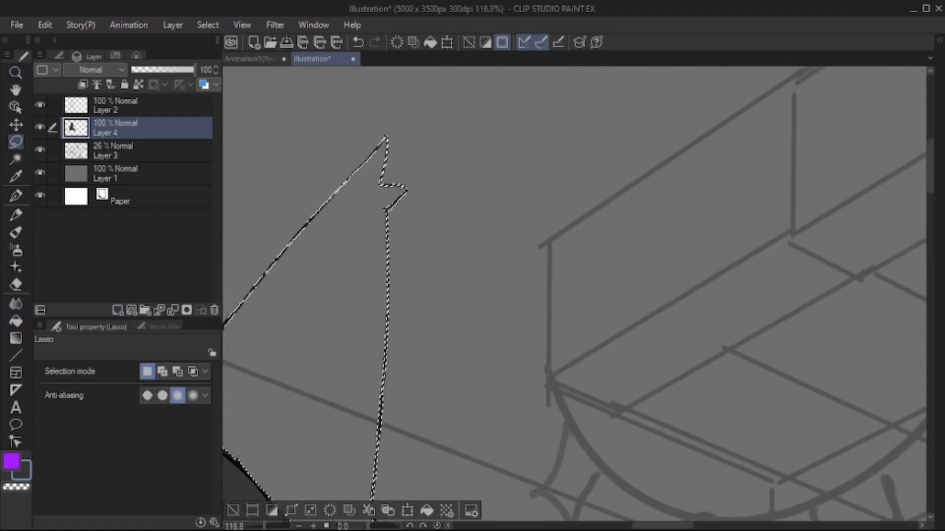
{"action": "scroll", "coordinate": [573, 294], "scroll_direction": "left", "scroll_amount": 1}
{"action": "scroll", "coordinate": [472, 181], "scroll_direction": "left", "scroll_amount": 1}
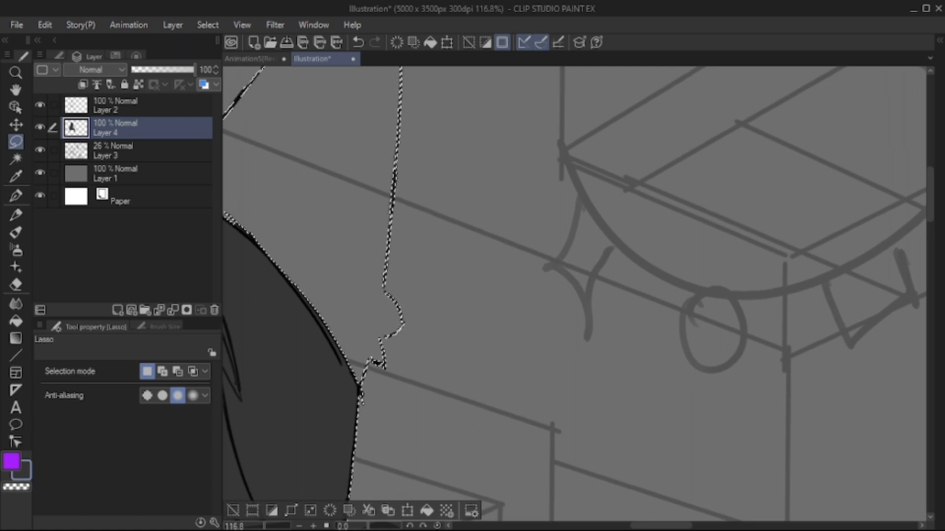
{"action": "key", "text": "ctrl+d"}
{"action": "key", "text": "p"}
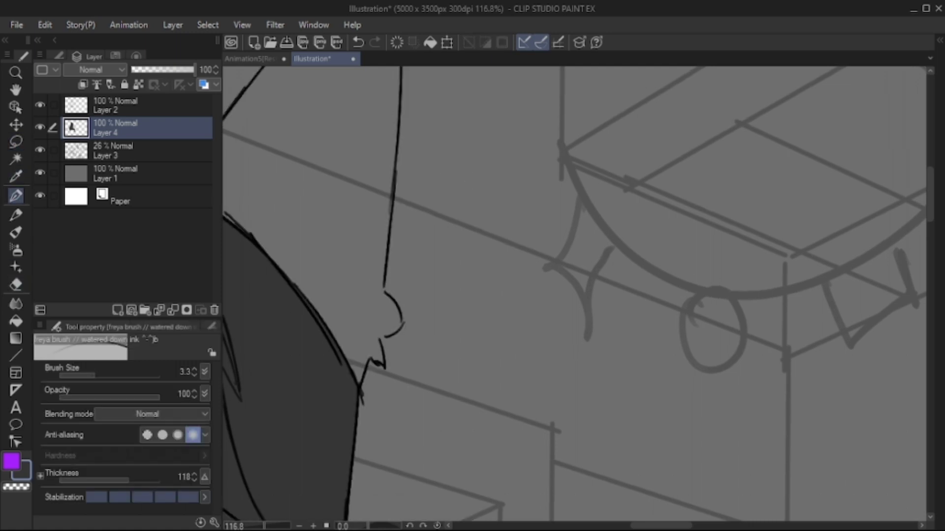
{"action": "key", "text": "ctrl+z"}
{"action": "key", "text": "bracketright"}
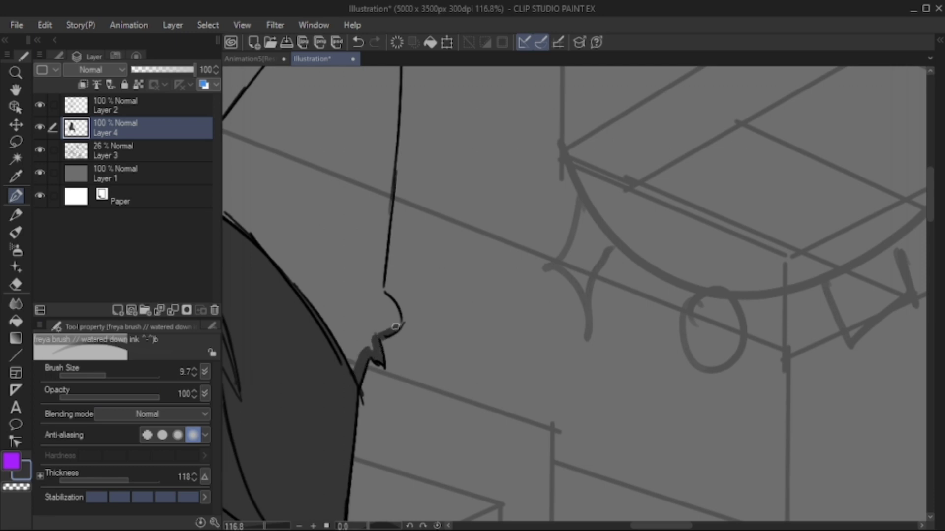
{"action": "left_click_drag", "start_coordinate": [395, 326], "coordinate": [379, 291]}
{"action": "left_click_drag", "start_coordinate": [379, 292], "coordinate": [453, 483]}
{"action": "left_click_drag", "start_coordinate": [320, 295], "coordinate": [267, 354]}
{"action": "left_click_drag", "start_coordinate": [315, 291], "coordinate": [431, 166]}
{"action": "mouse_move", "coordinate": [449, 207]}
{"action": "left_mouse_down"}
{"action": "mouse_move", "coordinate": [433, 227]}
{"action": "mouse_move", "coordinate": [436, 208]}
{"action": "mouse_move", "coordinate": [434, 256]}
{"action": "mouse_move", "coordinate": [437, 192]}
{"action": "left_mouse_up"}
Trace the ear's outer edge down to the fur tuft in dark grey and fill the enclosed ear
{"action": "left_click_drag", "start_coordinate": [437, 177], "coordinate": [432, 272]}
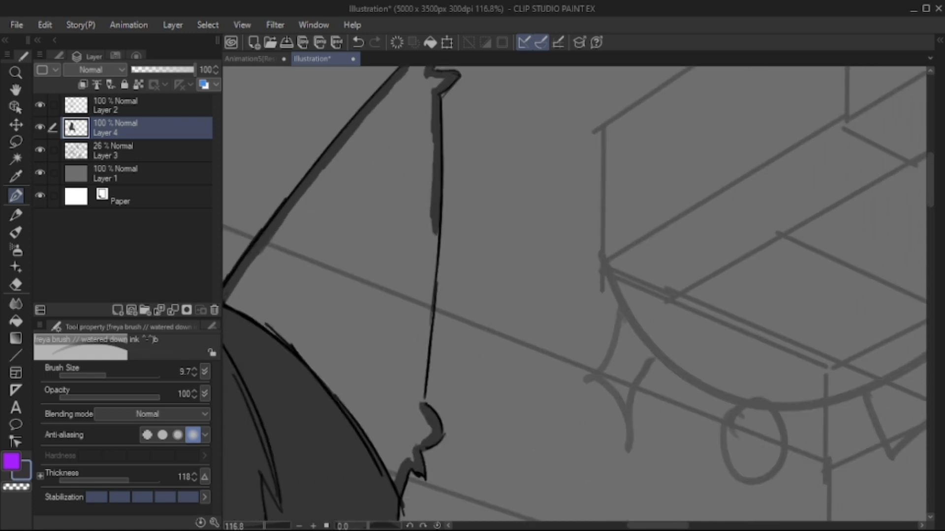
{"action": "left_click_drag", "start_coordinate": [436, 219], "coordinate": [426, 300]}
{"action": "left_click_drag", "start_coordinate": [437, 236], "coordinate": [427, 290]}
{"action": "left_click_drag", "start_coordinate": [433, 256], "coordinate": [424, 313]}
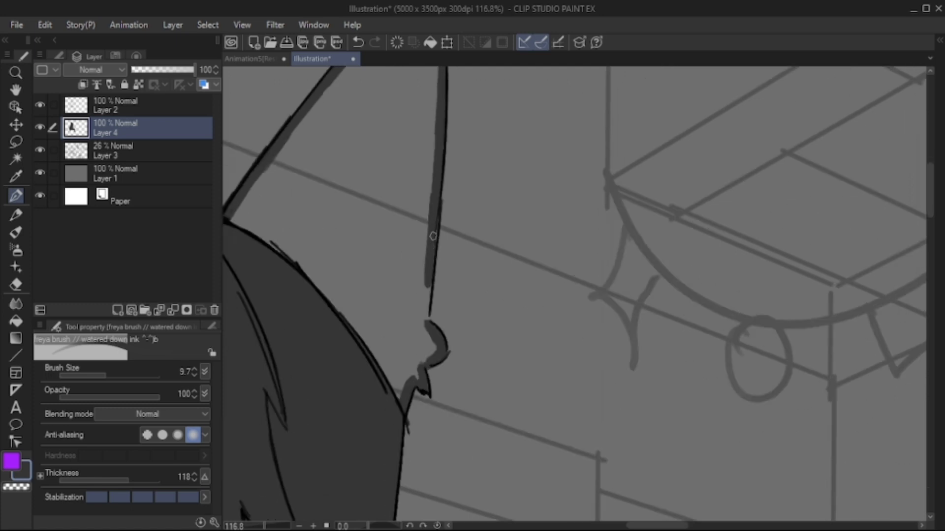
{"action": "left_click_drag", "start_coordinate": [432, 236], "coordinate": [423, 314]}
{"action": "left_click", "coordinate": [16, 321]}
{"action": "left_click", "coordinate": [345, 197]}
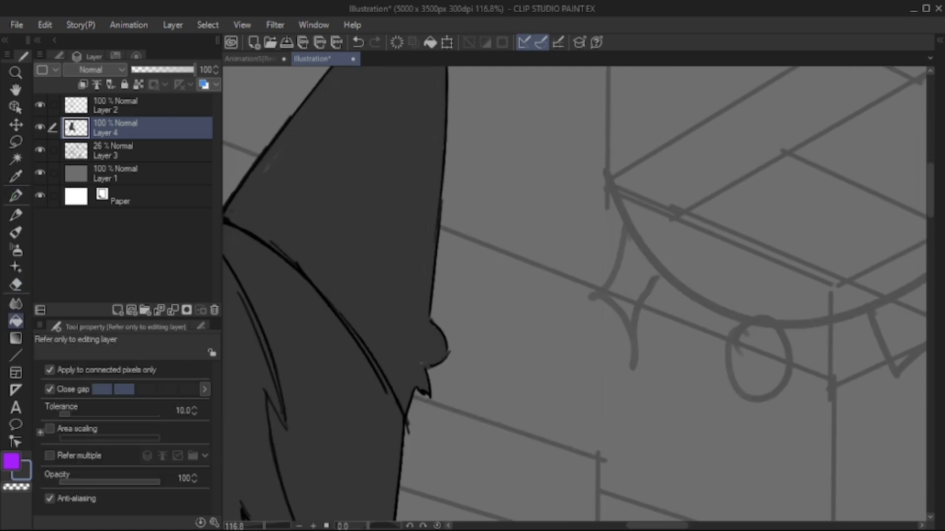
Paint over the unfilled specks along the ear's inner edge in dark grey
{"action": "left_click", "coordinate": [16, 195]}
{"action": "scroll", "coordinate": [288, 213], "scroll_direction": "up", "scroll_amount": 5}
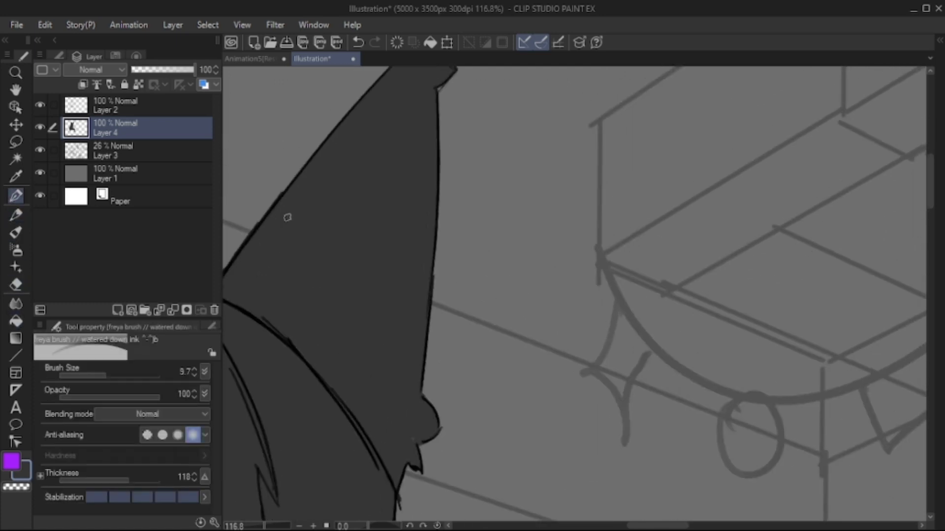
{"action": "scroll", "coordinate": [480, 234], "scroll_direction": "down", "scroll_amount": 8}
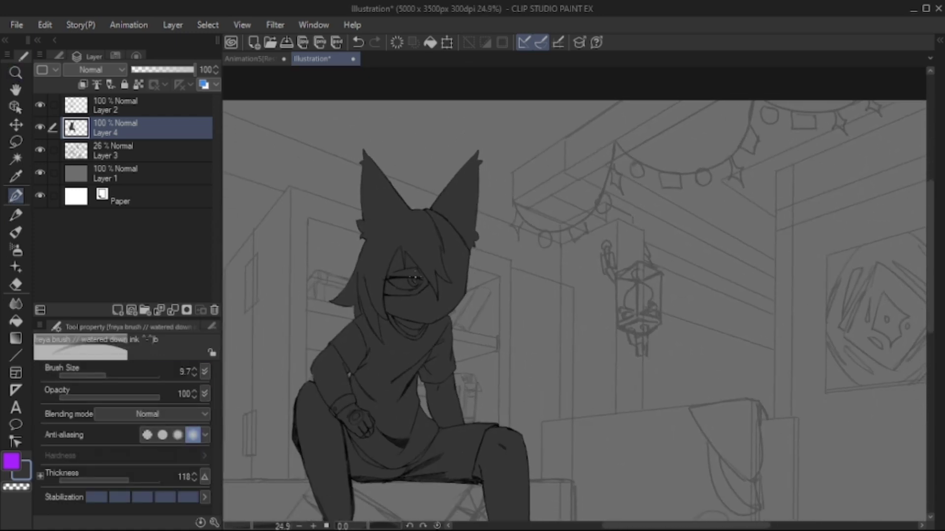
{"action": "scroll", "coordinate": [575, 295], "scroll_direction": "down", "scroll_amount": 4}
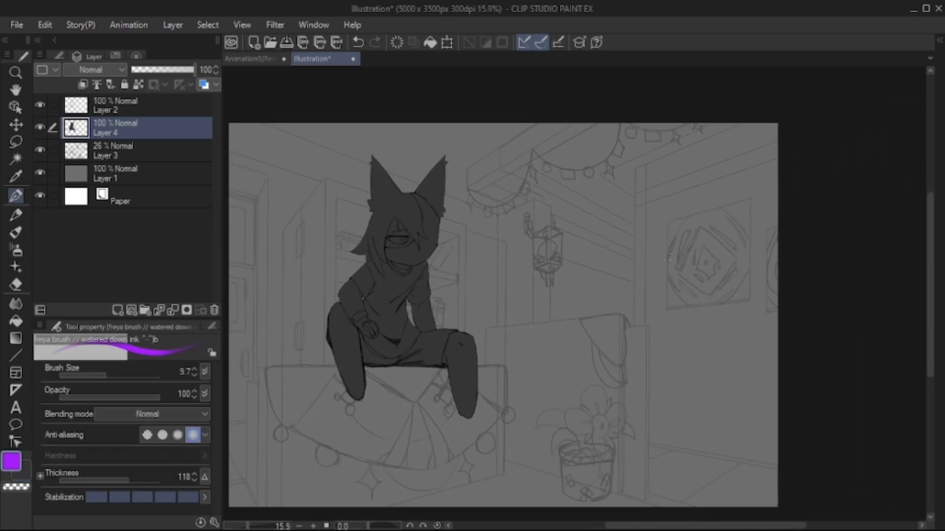
Scale the character's line art and grey fill on Layers 2 and 4 together to 84% and reposition them seated on the table
{"action": "left_click_drag", "start_coordinate": [492, 295], "coordinate": [510, 284]}
{"action": "left_click", "coordinate": [52, 105]}
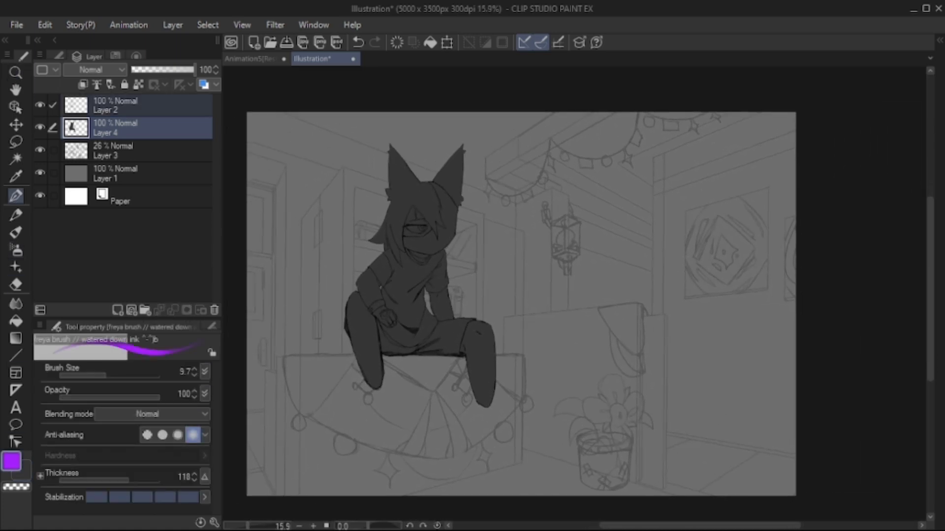
{"action": "key", "text": "ctrl+t"}
{"action": "left_click_drag", "start_coordinate": [494, 143], "coordinate": [471, 183]}
{"action": "left_click_drag", "start_coordinate": [408, 296], "coordinate": [410, 288]}
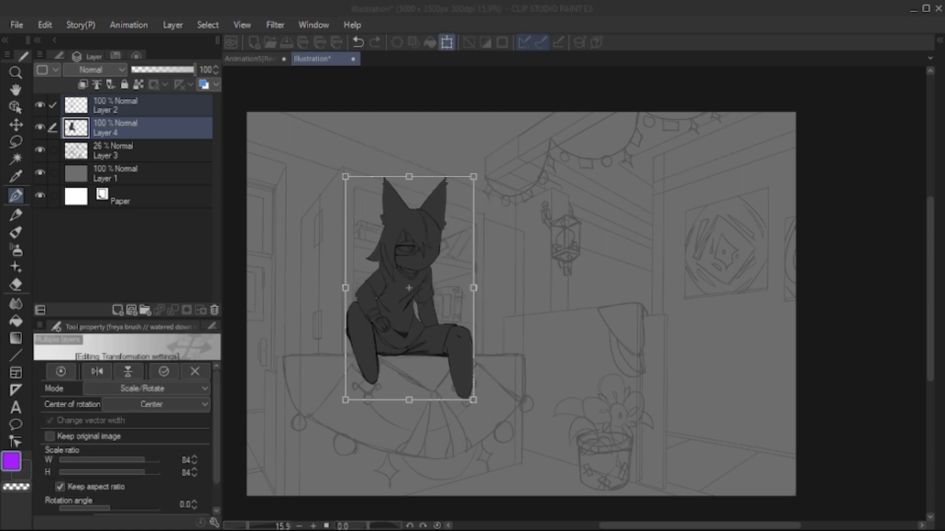
{"action": "key", "text": "Return"}
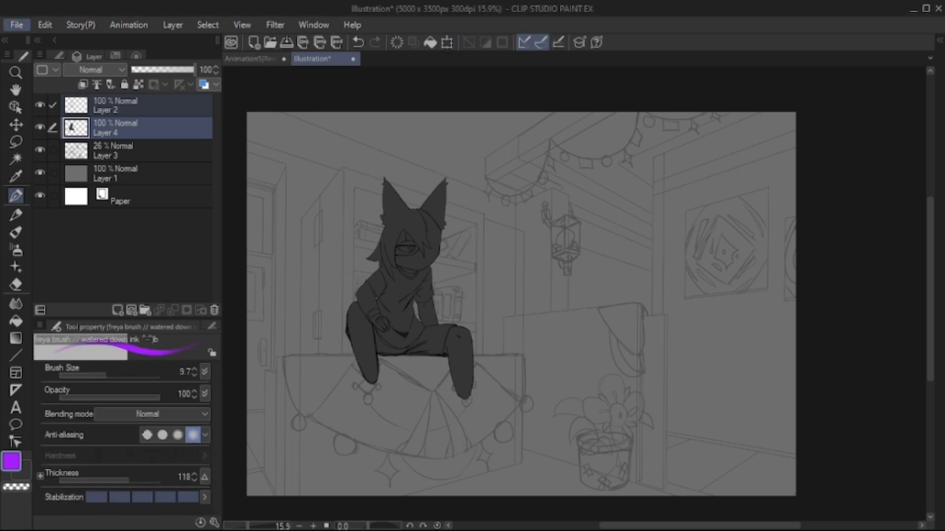
{"action": "scroll", "coordinate": [511, 513], "scroll_direction": "down", "scroll_amount": 1}
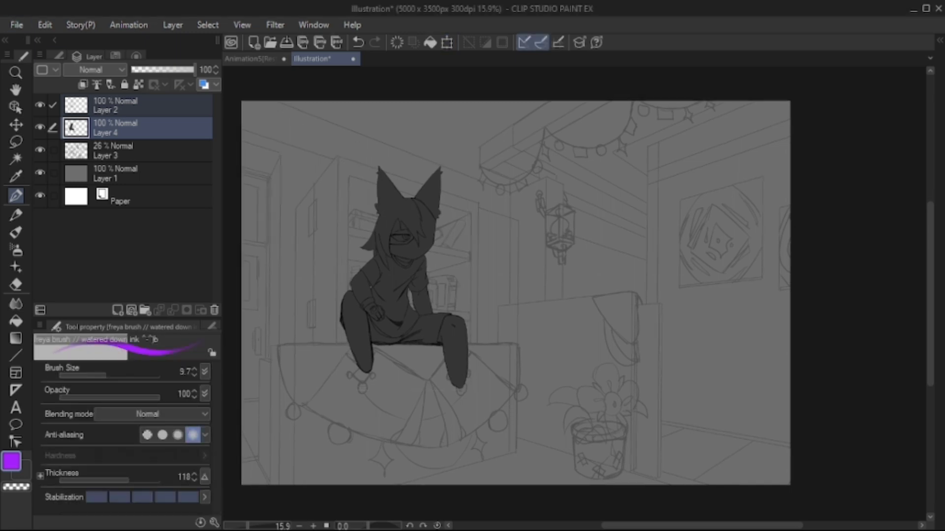